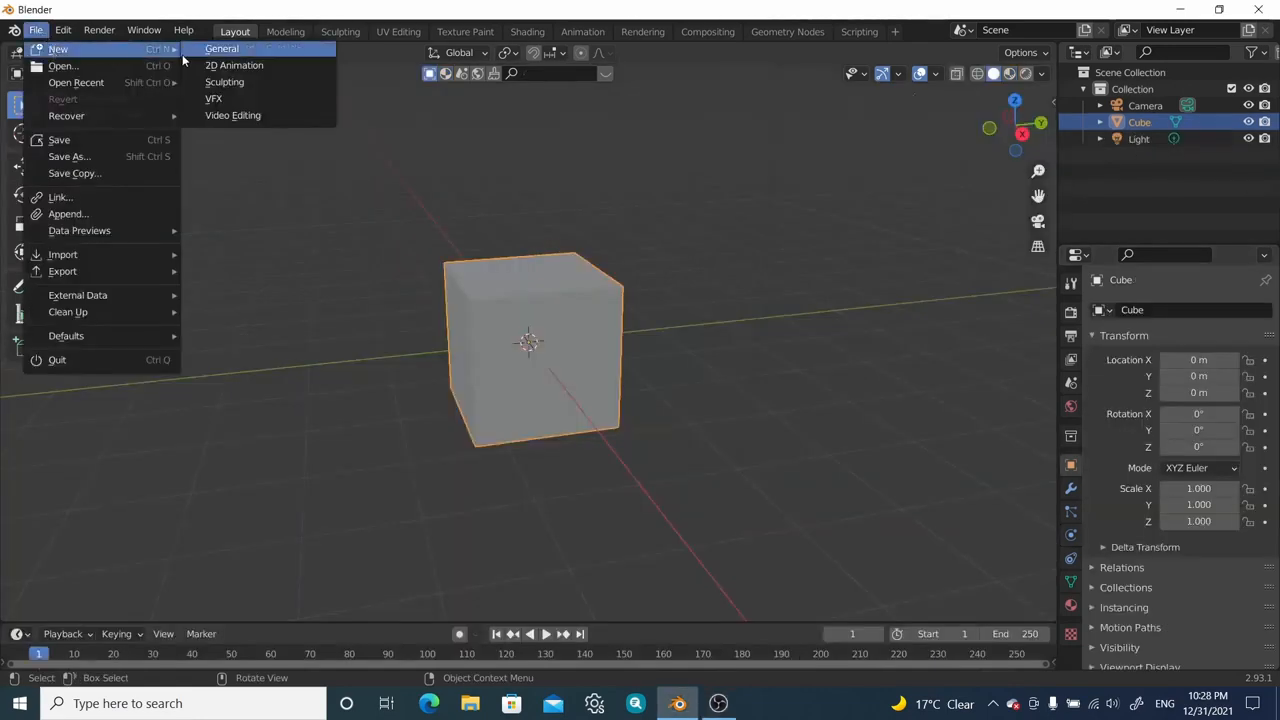
Step: Start a new General file and enter Edit Mode on the default cube
left_click(200, 49)
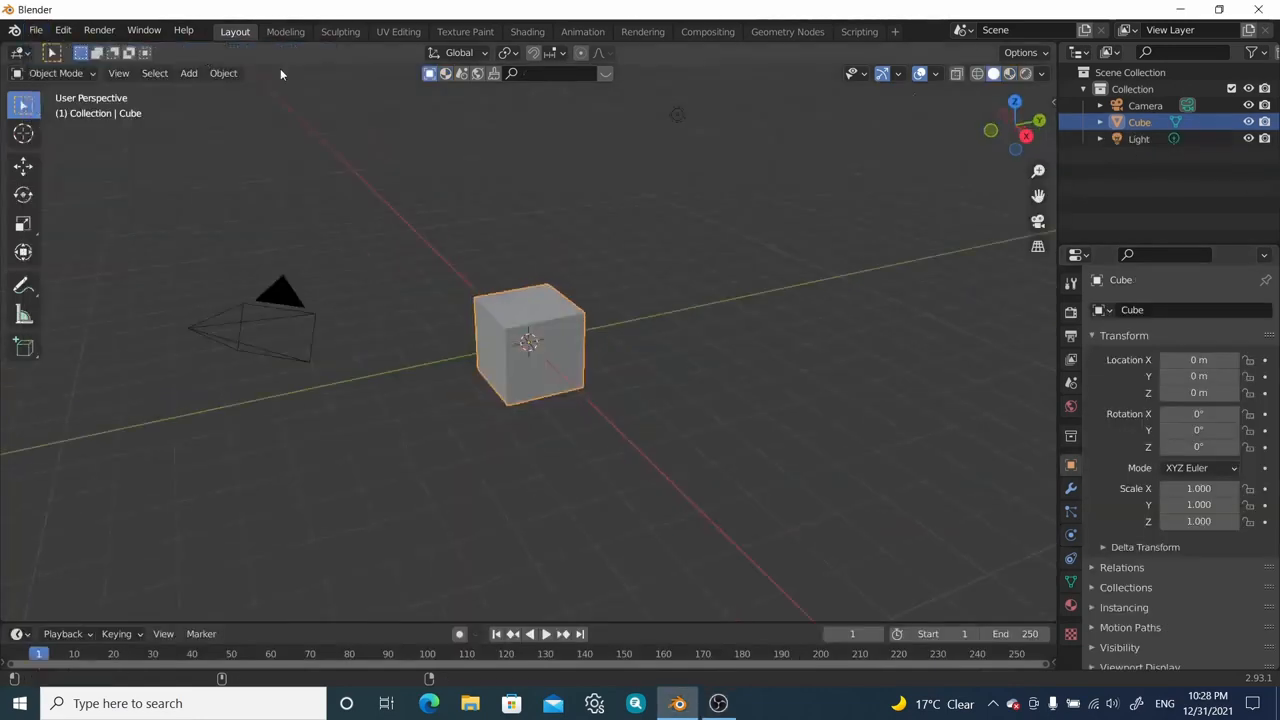
scroll(516, 321, "up", 2)
middle_click_drag(516, 321, 388, 327)
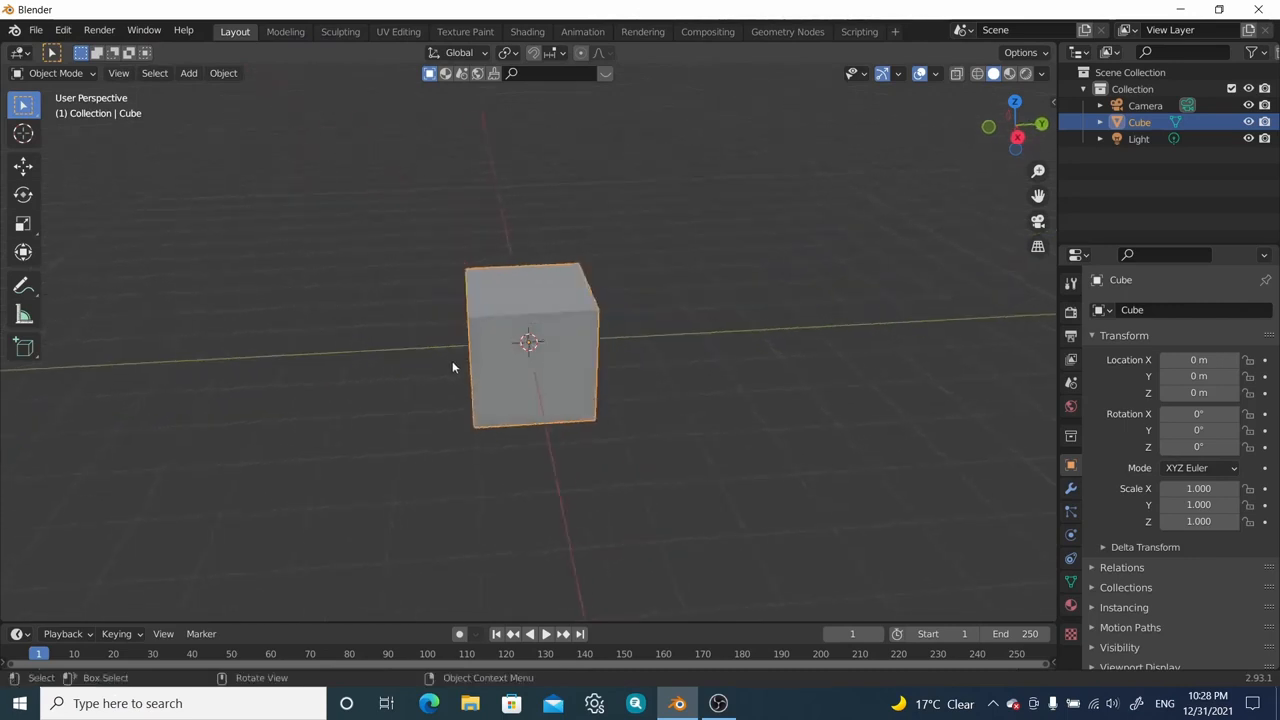
key("Tab")
scroll(457, 366, "up", 4)
middle_click_drag(457, 366, 505, 287)
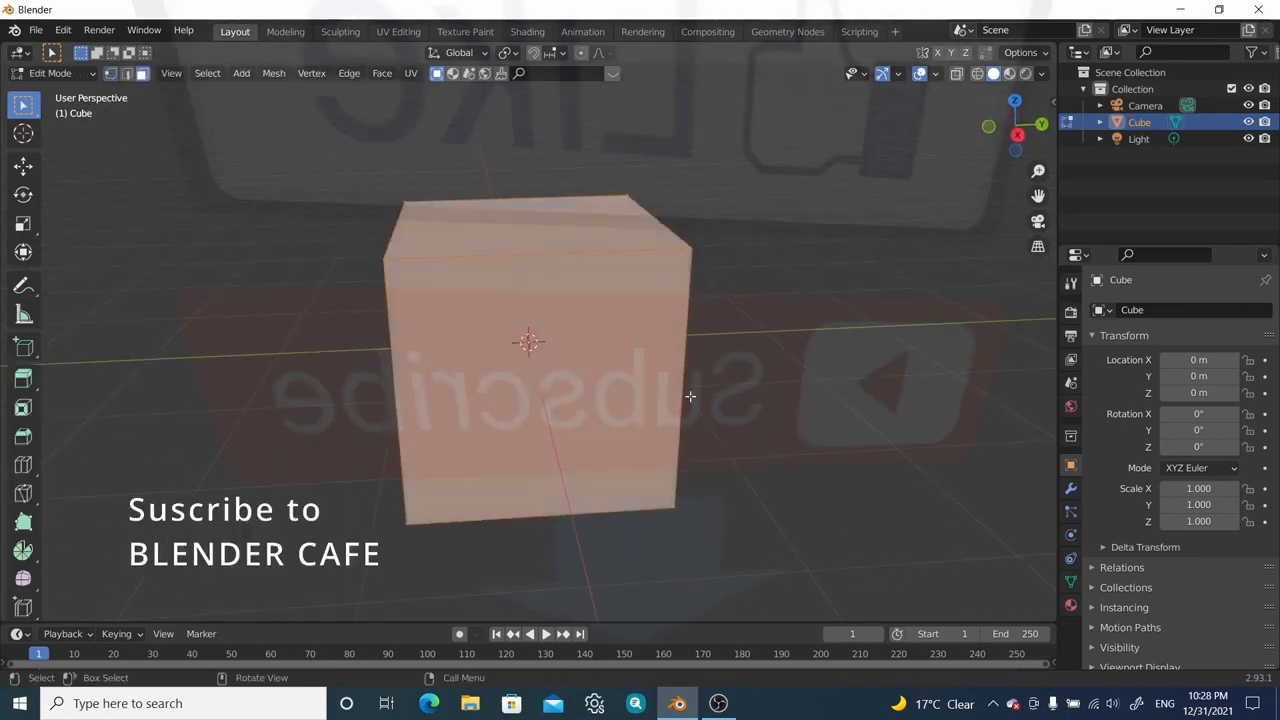
Step: Delete the cube's two opposite faces on the X axis to leave an open rectangular tube
key("alt+a")
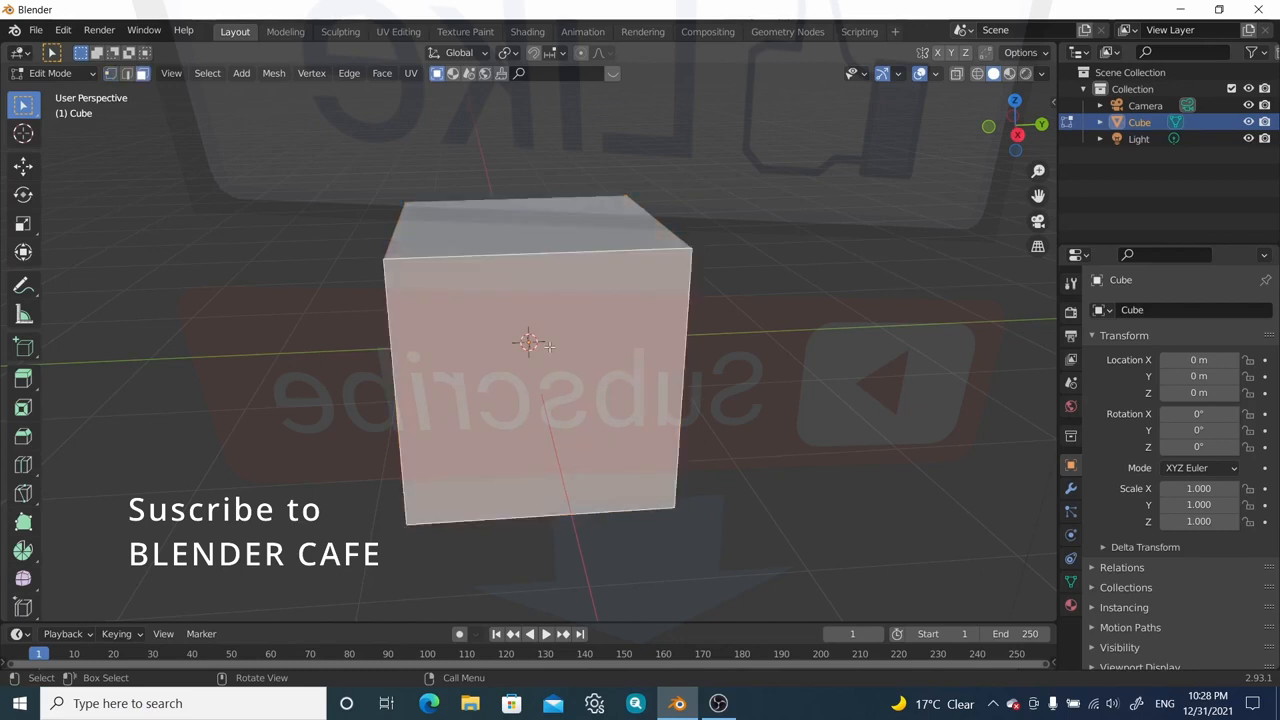
key("x")
left_click(505, 348)
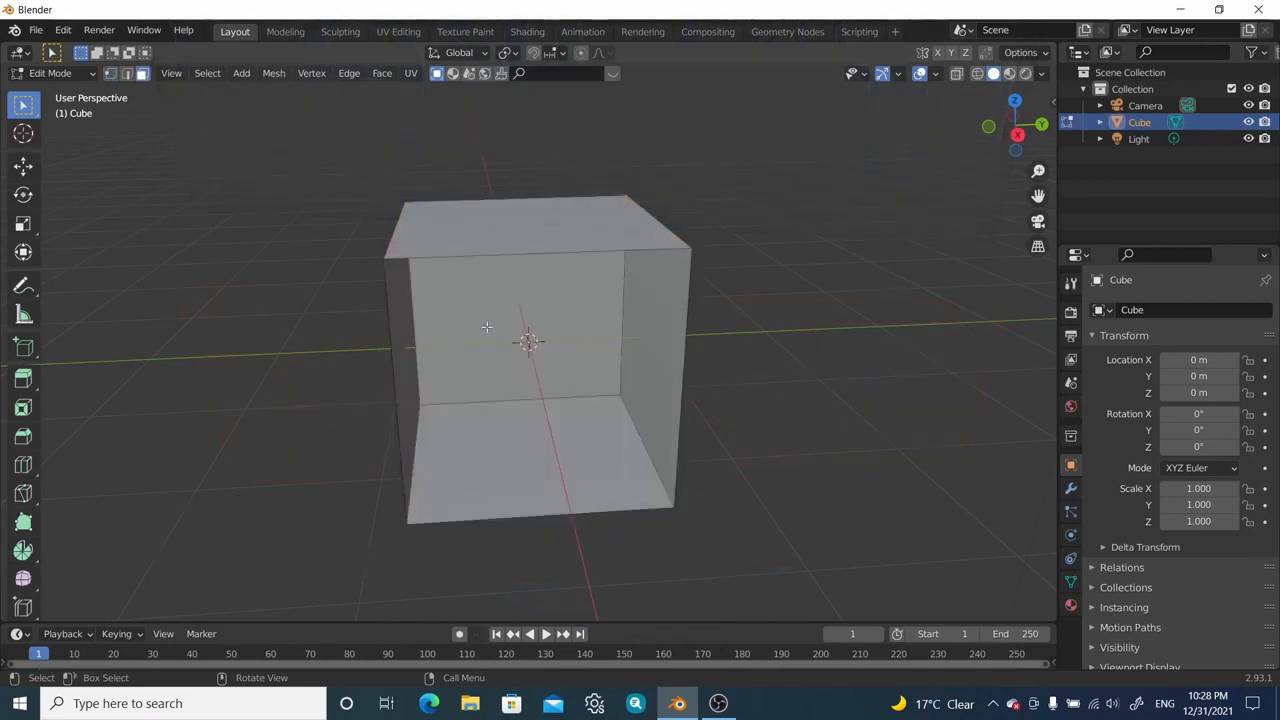
middle_click_drag(486, 327, 566, 290)
left_click(581, 297)
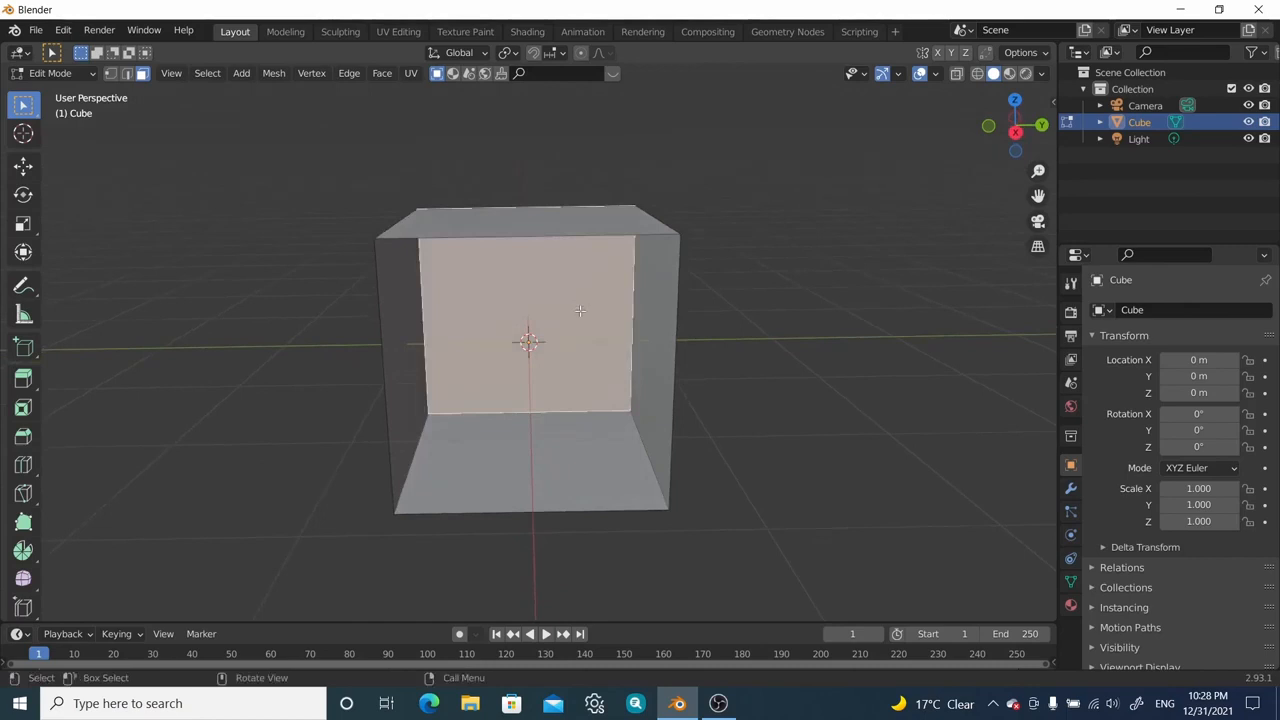
key("x")
left_click(571, 318)
middle_click_drag(571, 318, 569, 379)
scroll(569, 379, "down", 3)
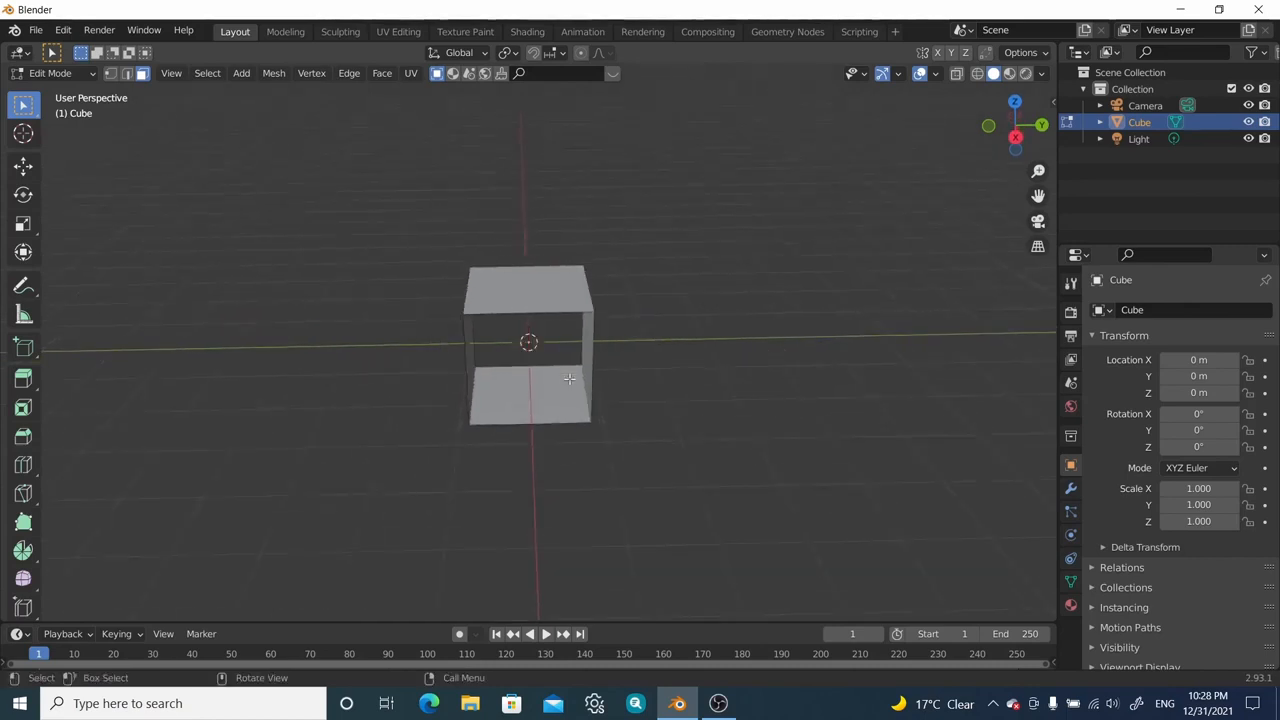
Step: Scale the whole open cube along the Y axis to about 7 times its length
key("a")
scroll(567, 374, "down", 2)
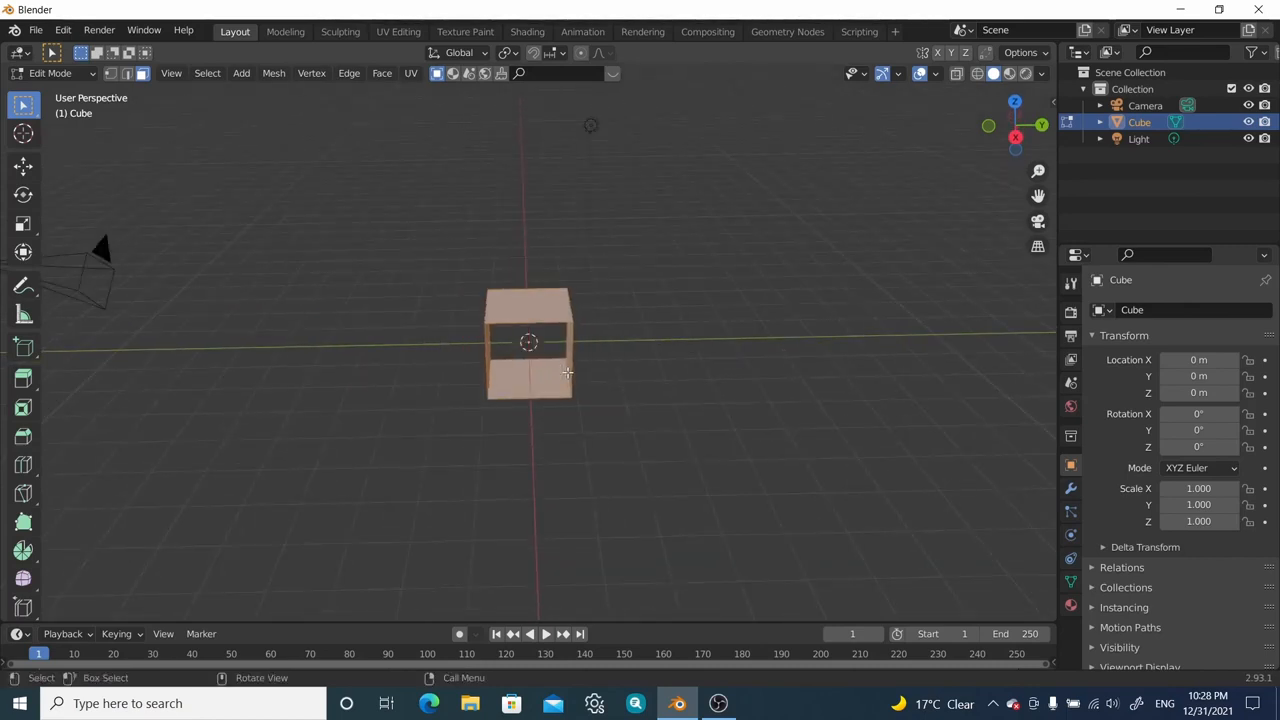
key("s")
key("y")
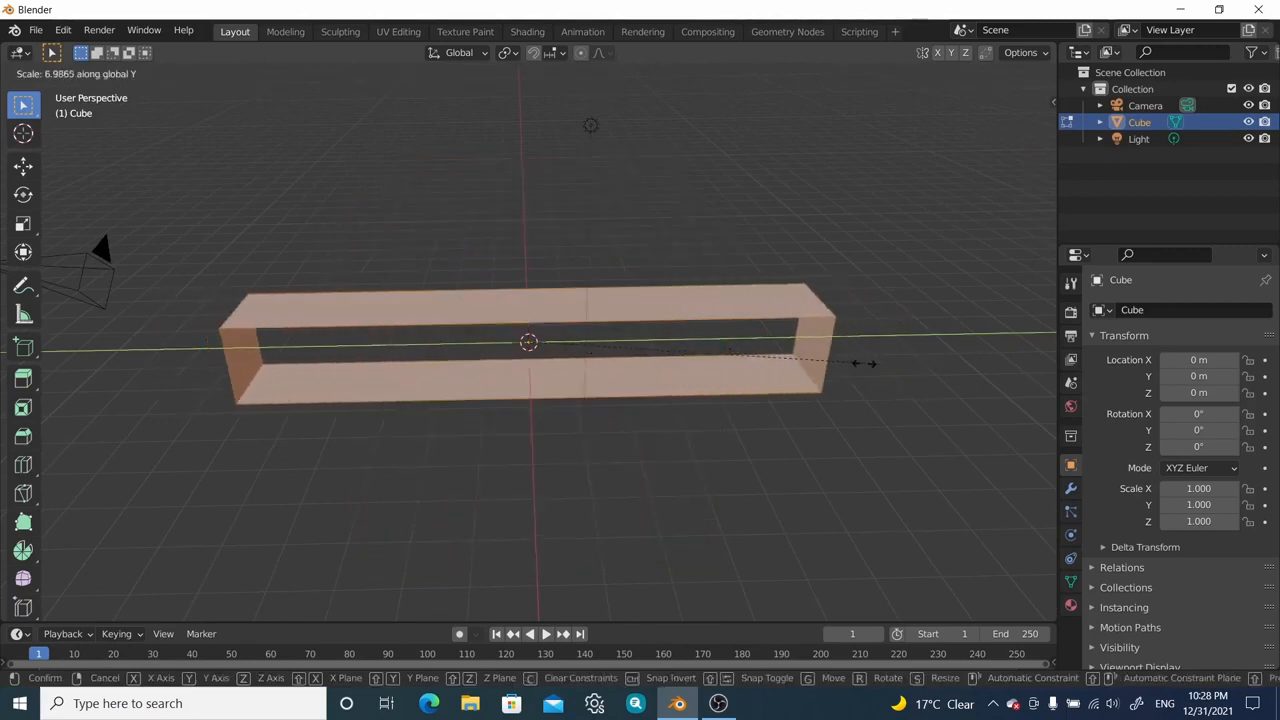
left_click(862, 363)
middle_click_drag(714, 403, 630, 318)
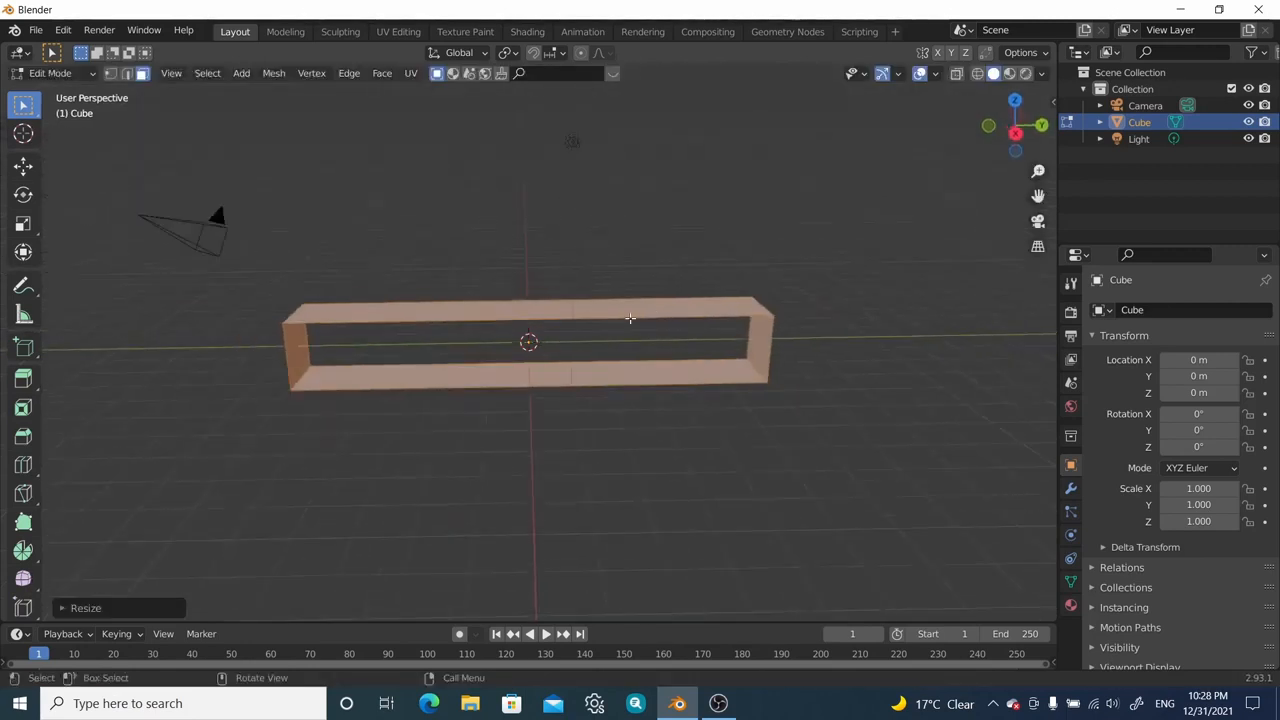
Step: Add 30 loop cuts across the long upper face of the stretched frame
left_click(23, 465)
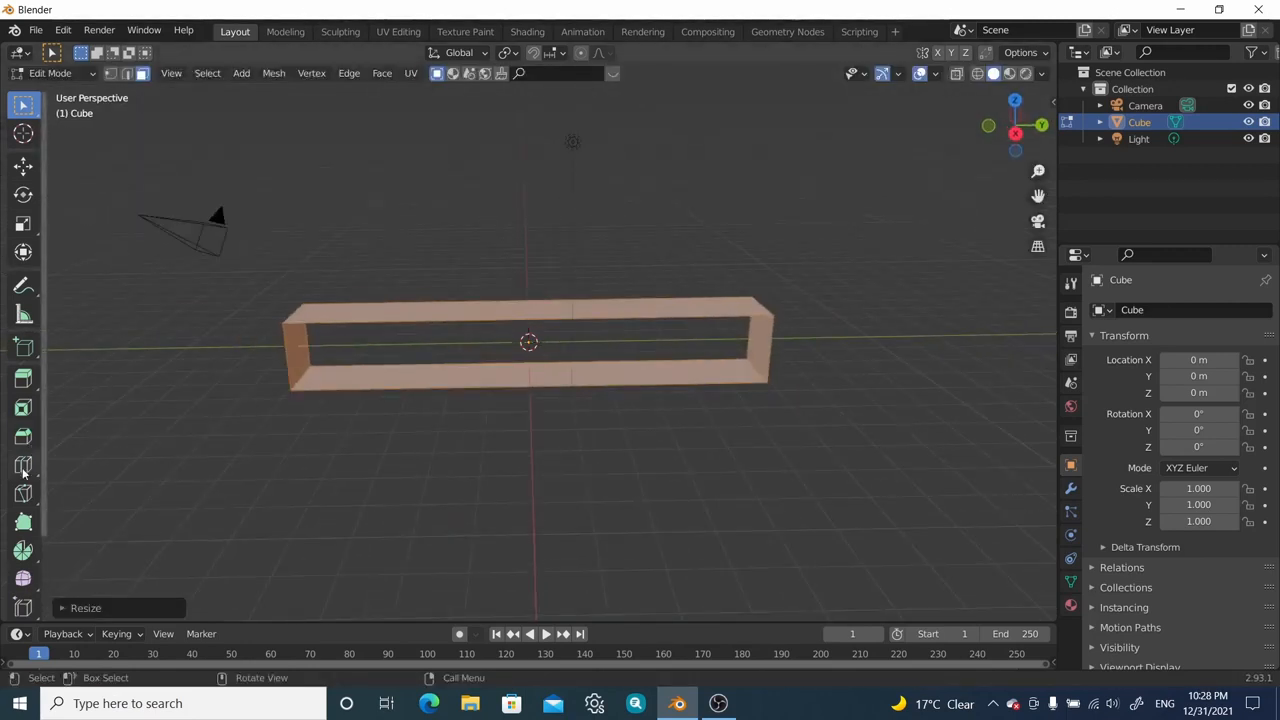
left_click(535, 313)
left_click(78, 607)
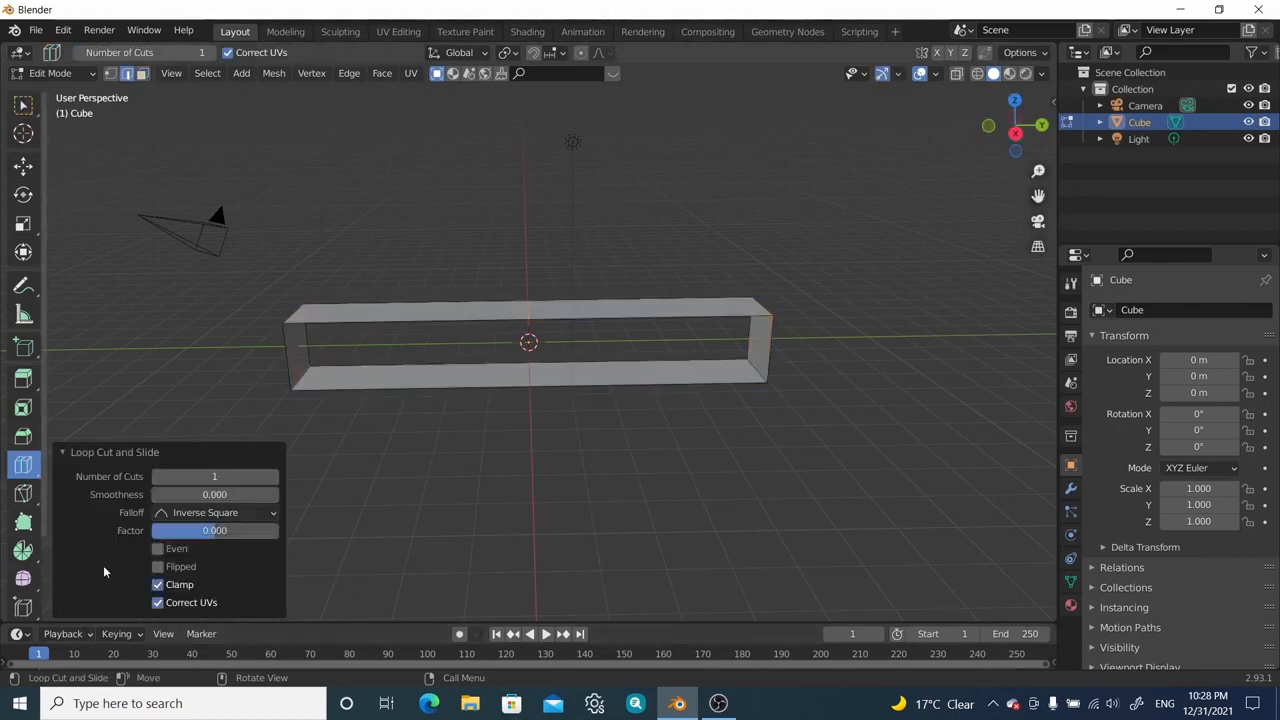
left_click(202, 477)
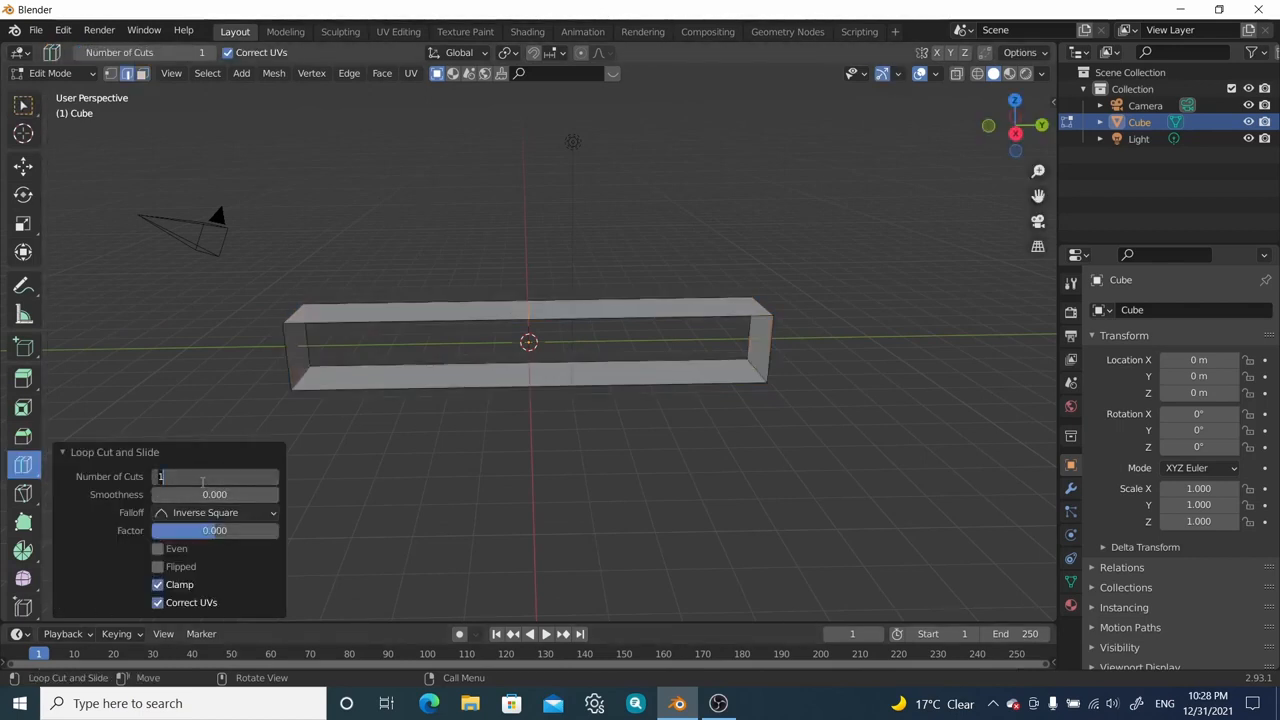
key("Return")
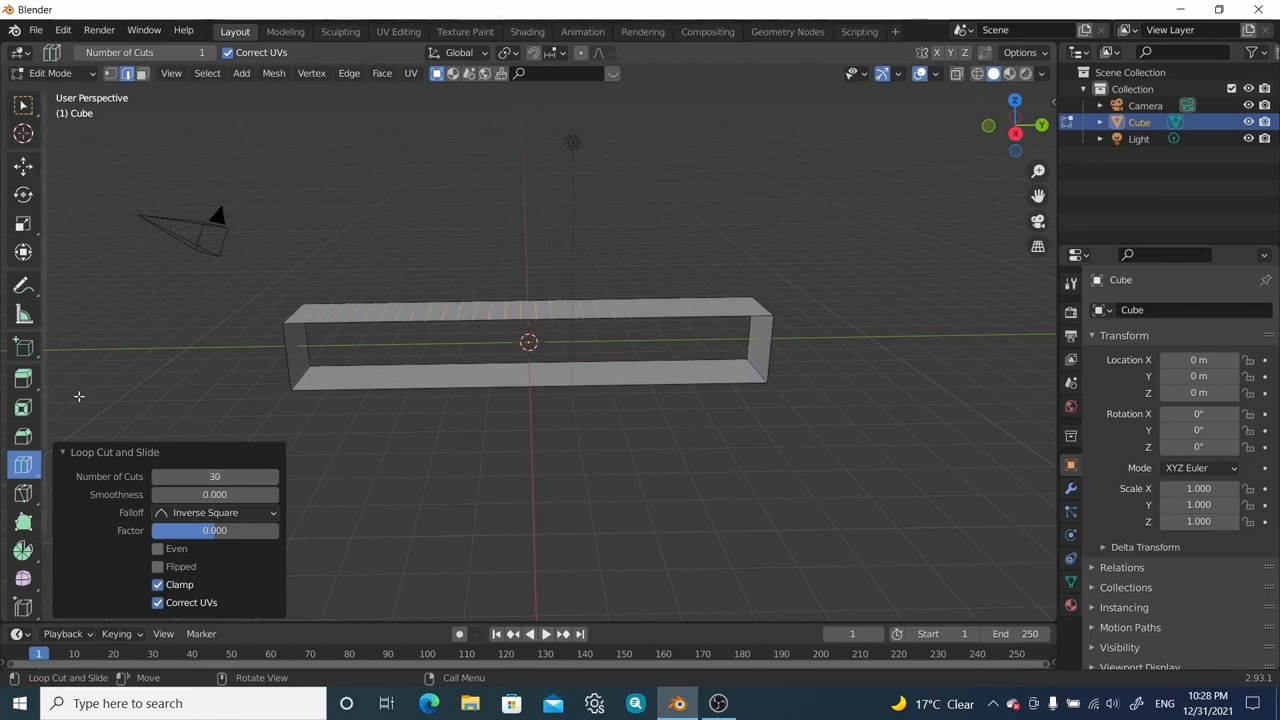
mouse_move(525, 400)
middle_mouse_down()
mouse_move(531, 438)
mouse_move(514, 380)
middle_mouse_up()
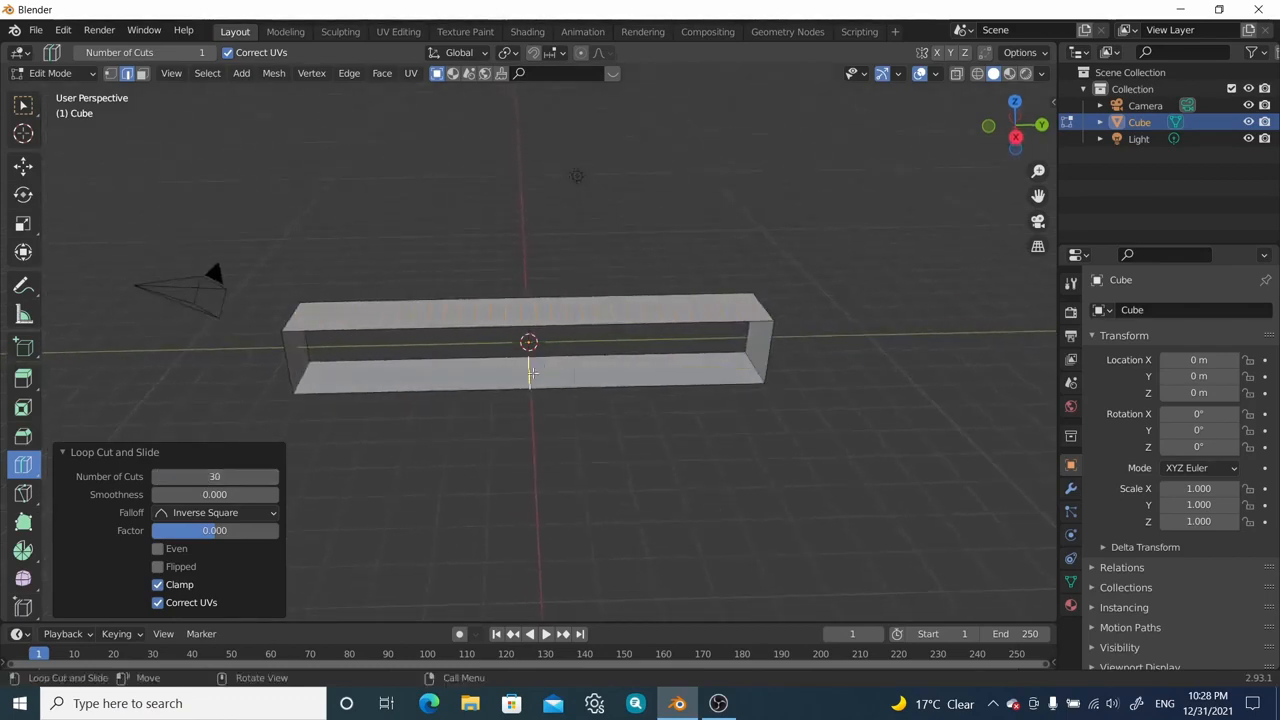
Step: Divide the long lower face of the frame with 30 loop cuts
left_click(231, 477)
type("1")
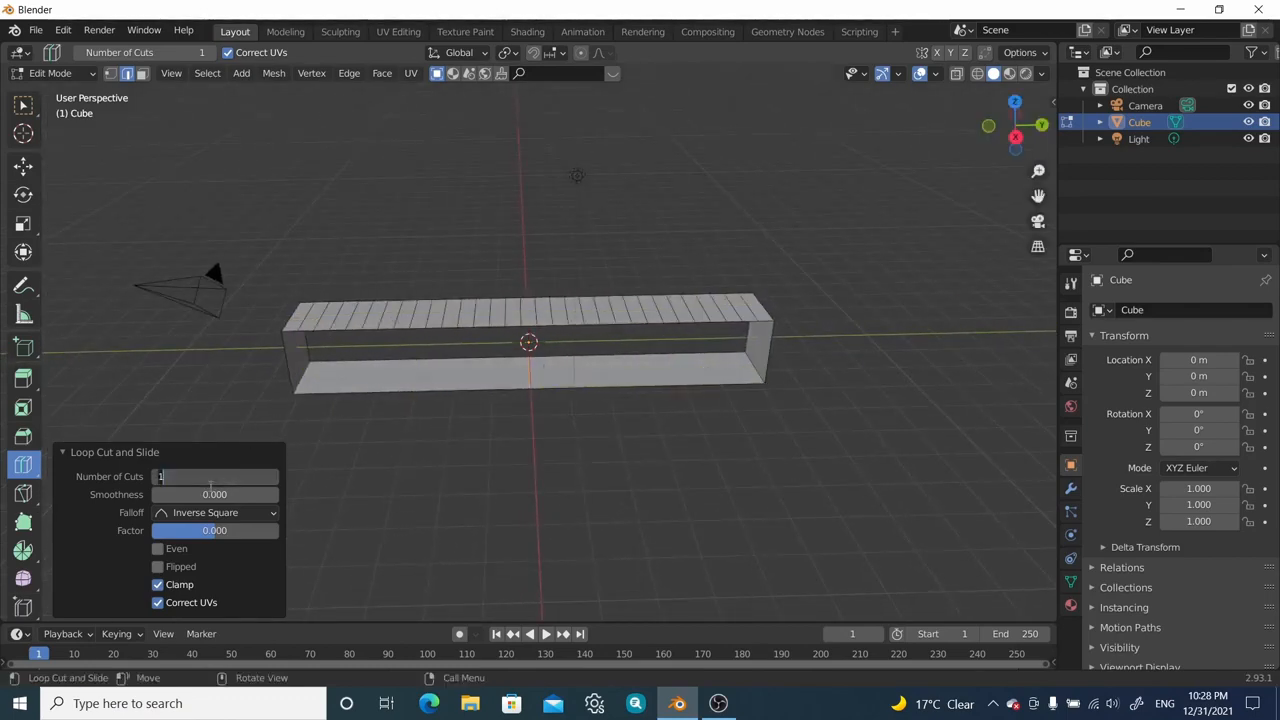
type("0")
key("Return")
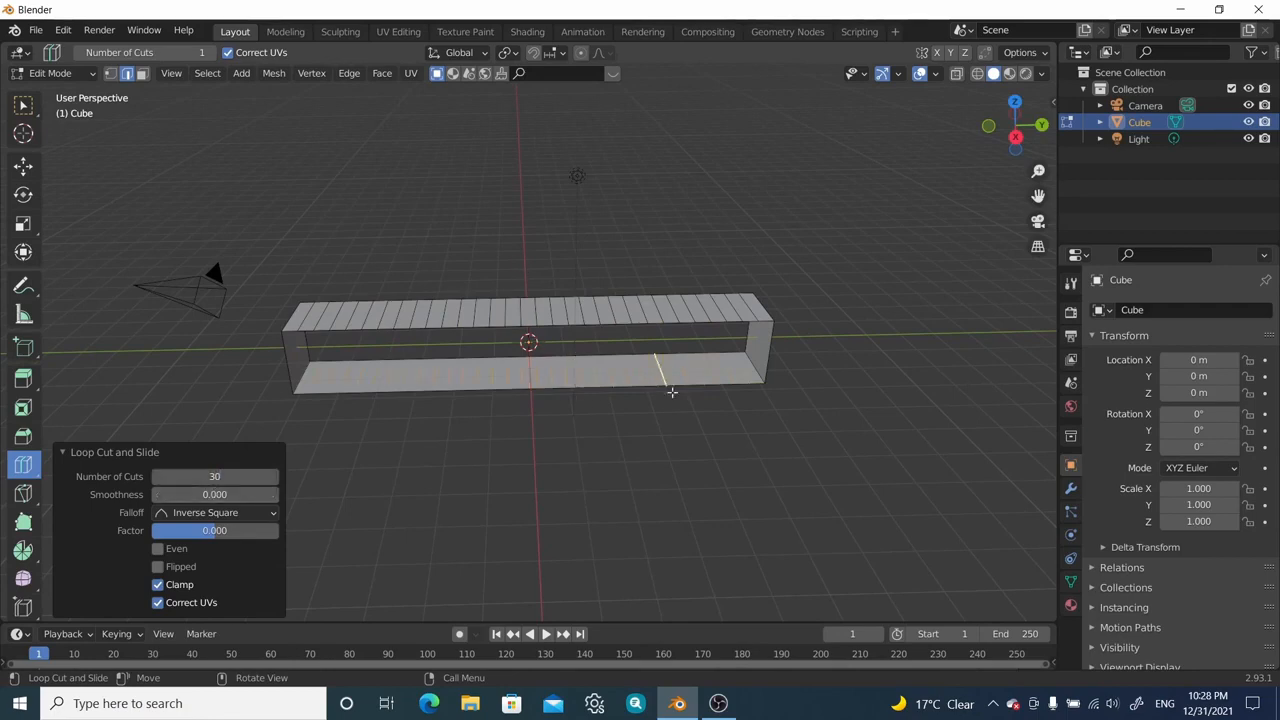
Step: Divide the end face on the positive Y side with 6 loop cuts
middle_click_drag(671, 391, 724, 342)
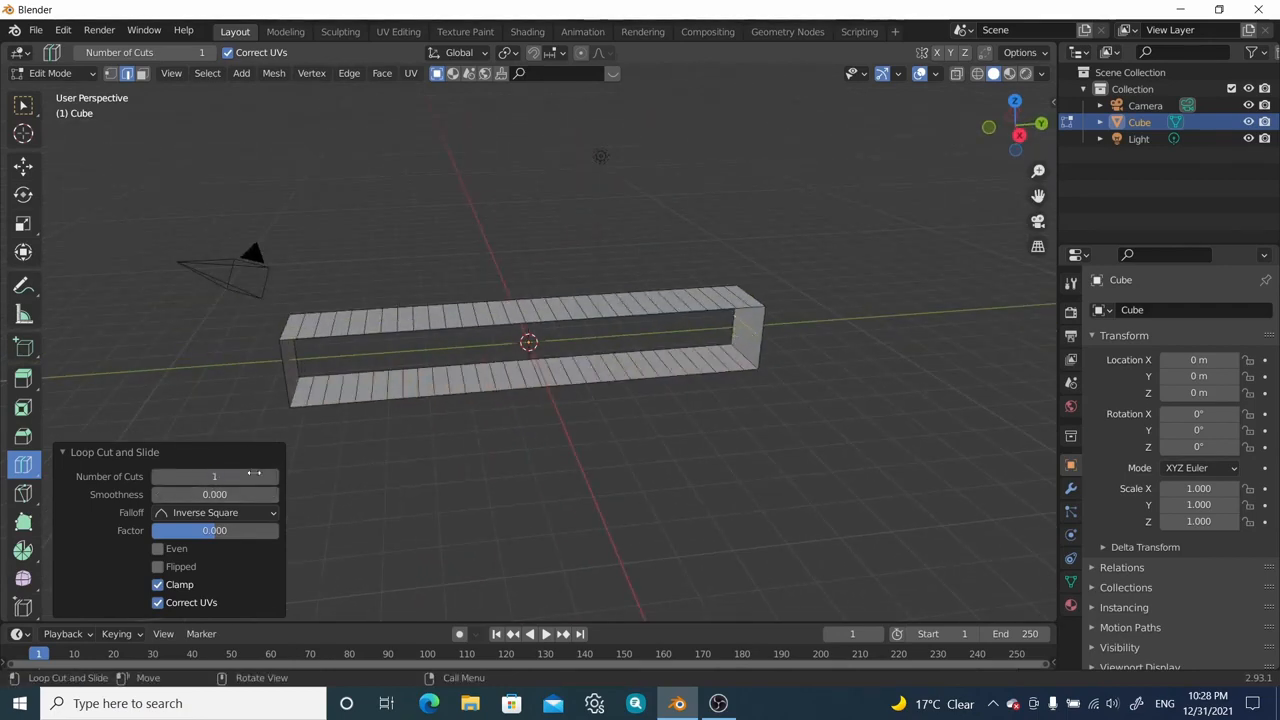
left_click(192, 478)
type("1")
key("BackSpace")
type("8")
key("Return")
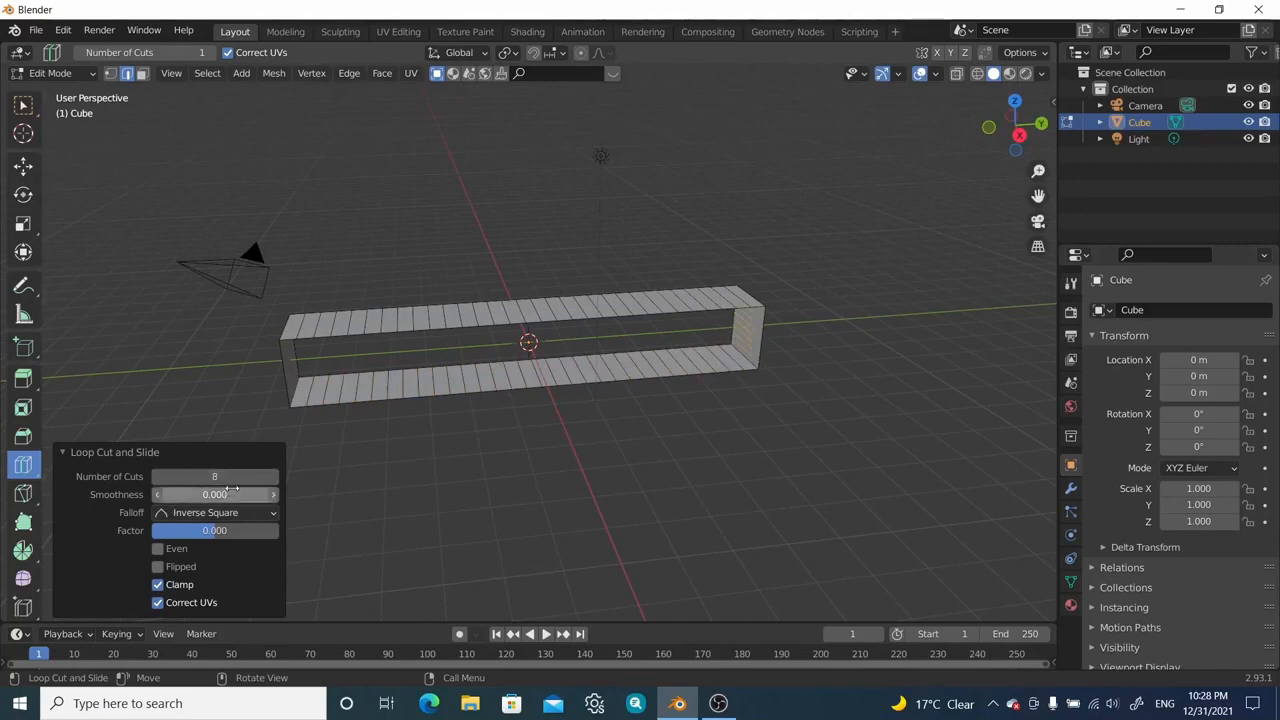
left_click(231, 478)
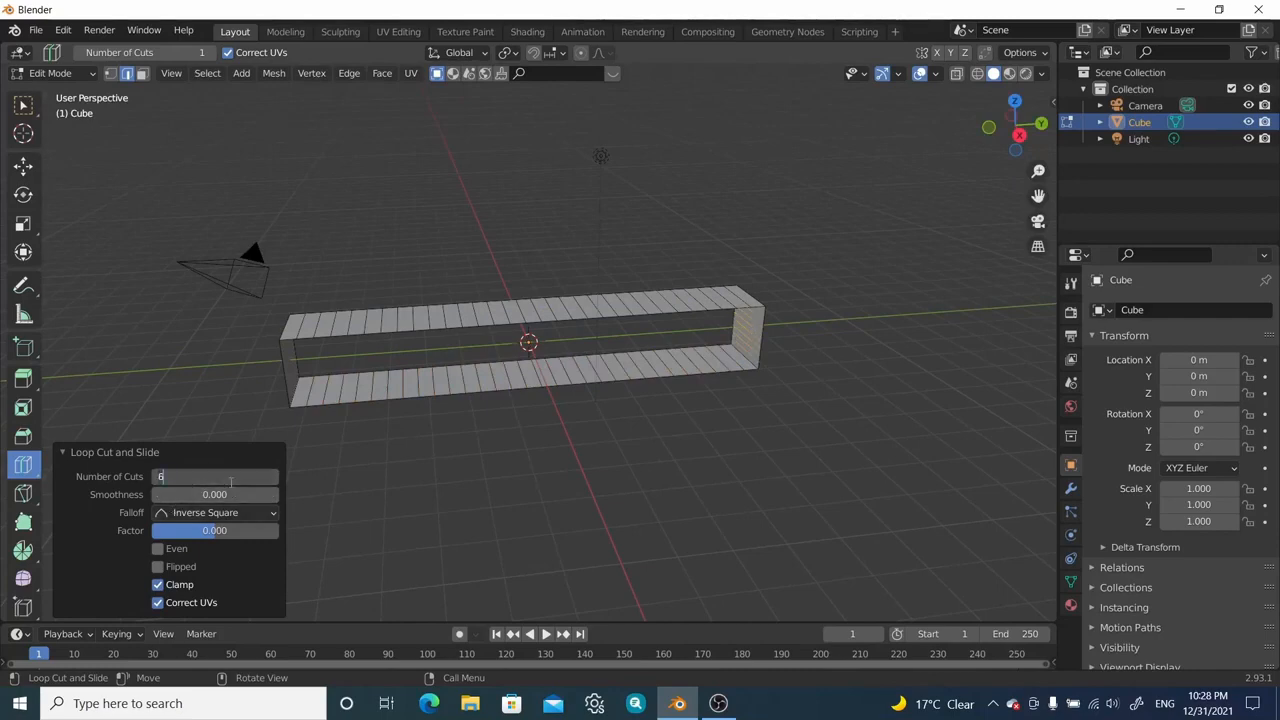
type("6")
key("Return")
Step: Add loop cuts to the remaining end face on the negative Y side and return to Object Mode
left_click(205, 476)
type("1")
key("Tab")
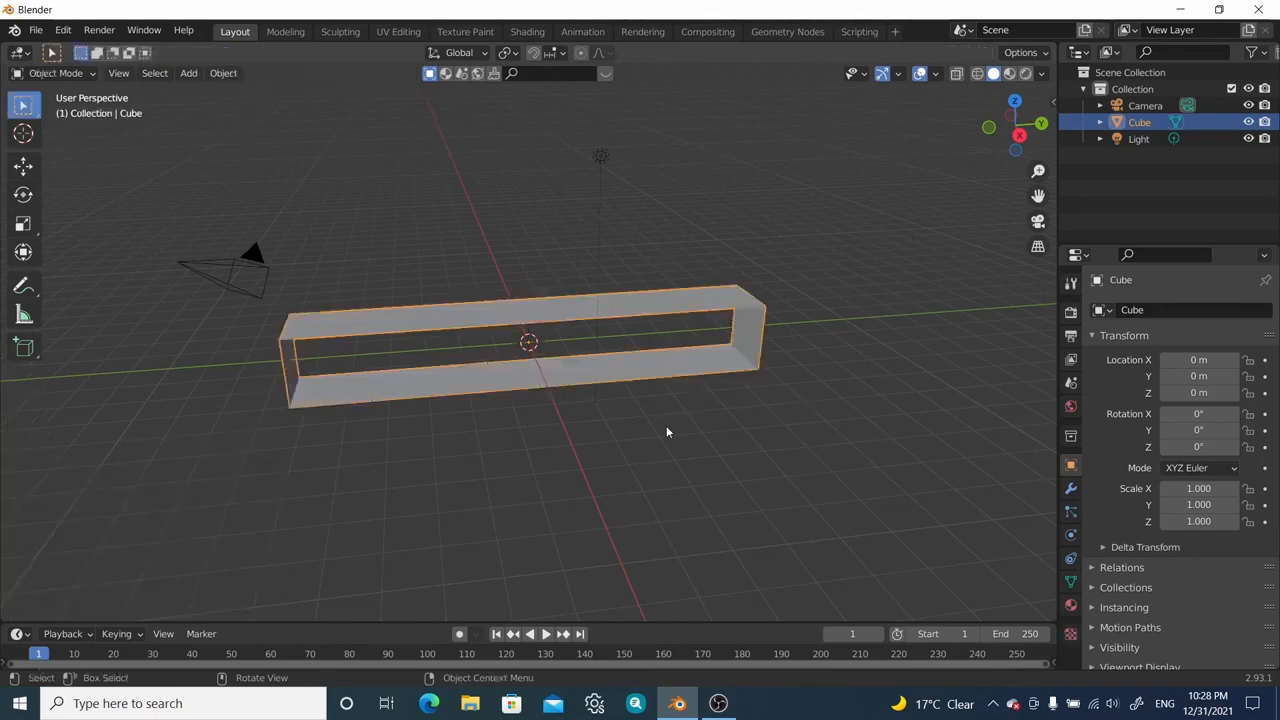
Step: Add a cylinder mesh with 16 vertices at the centre of the frame
middle_click_drag(667, 432, 583, 382)
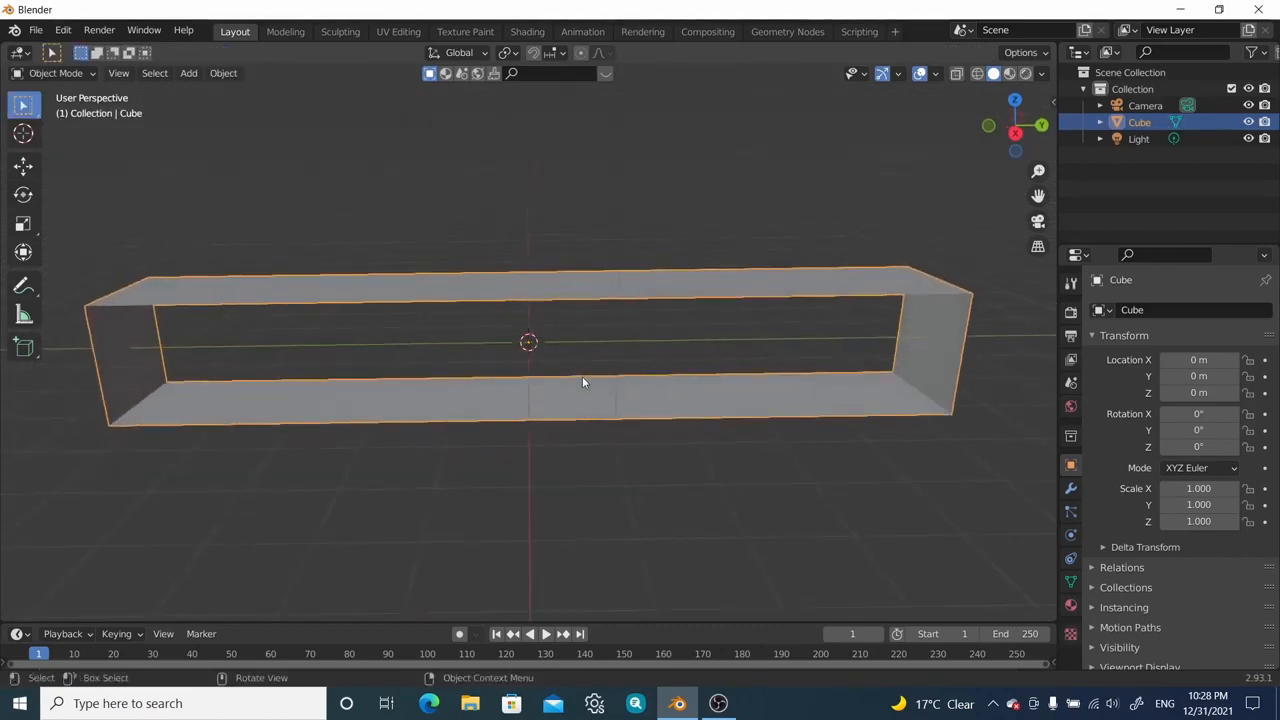
key("shift+a")
mouse_move(572, 352)
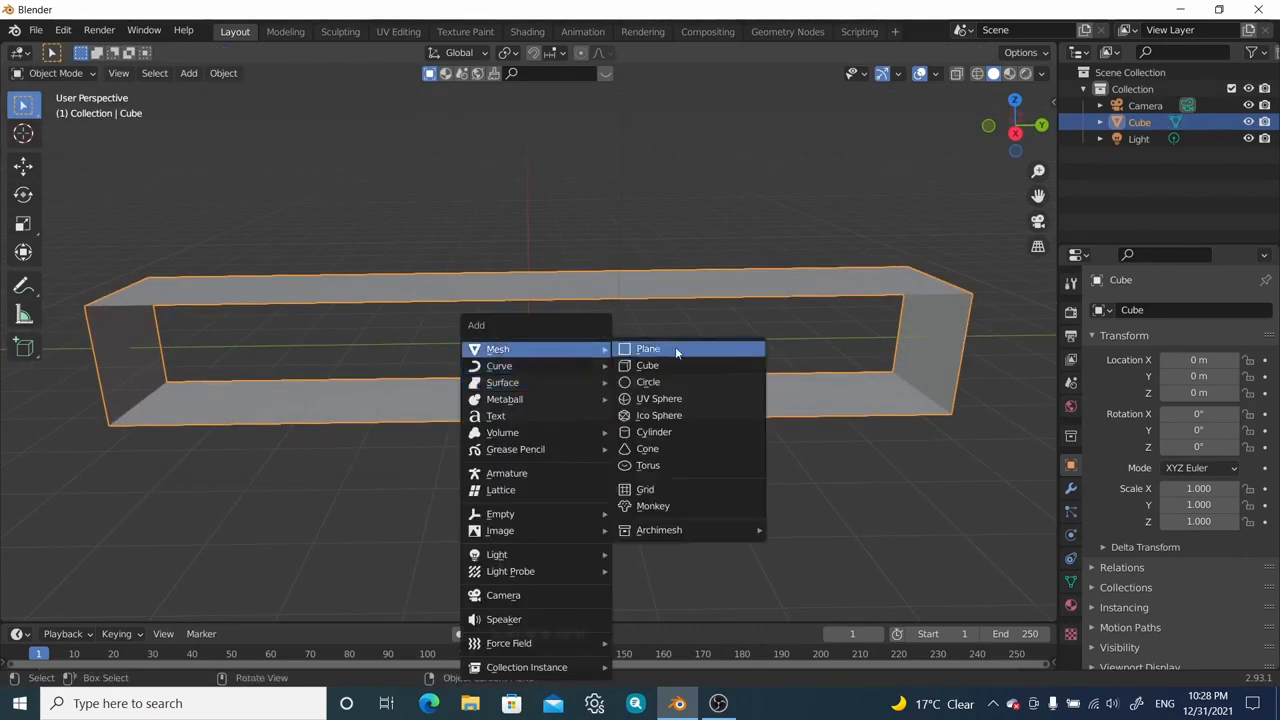
left_click(650, 432)
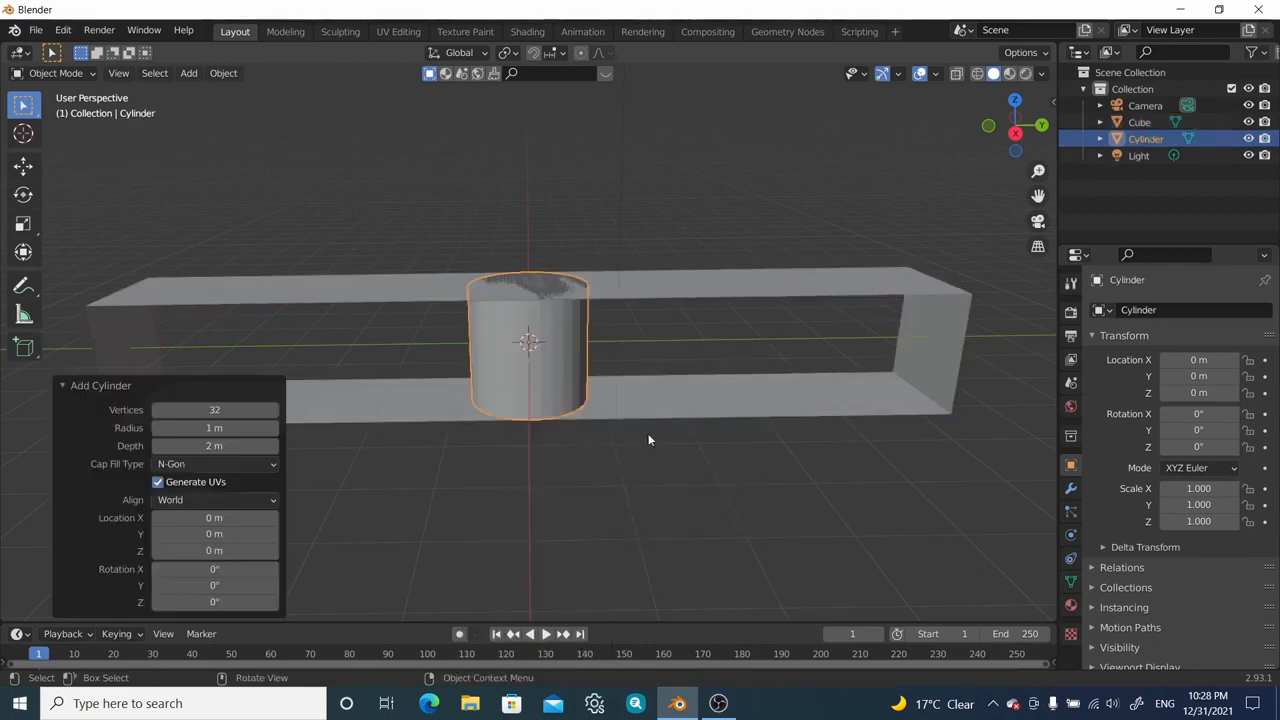
left_click(203, 412)
type("16")
key("Return")
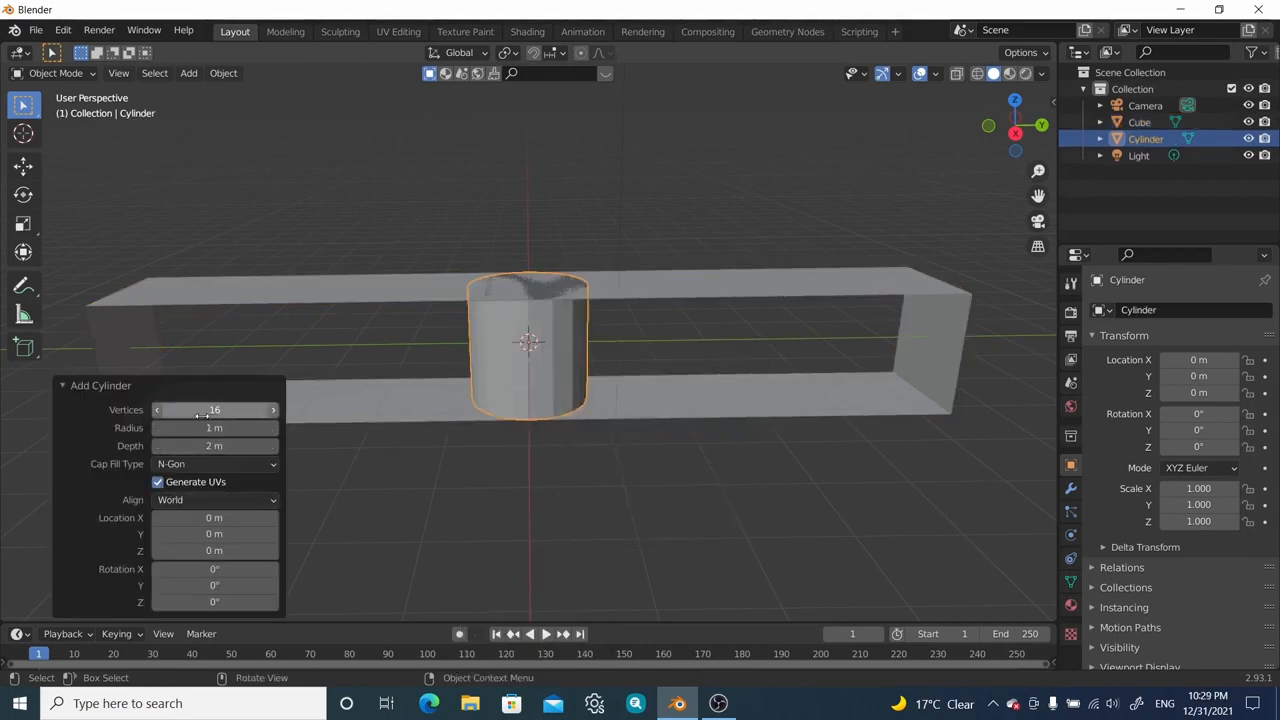
Step: Rotate the cylinder 90° about the Y axis
key("r")
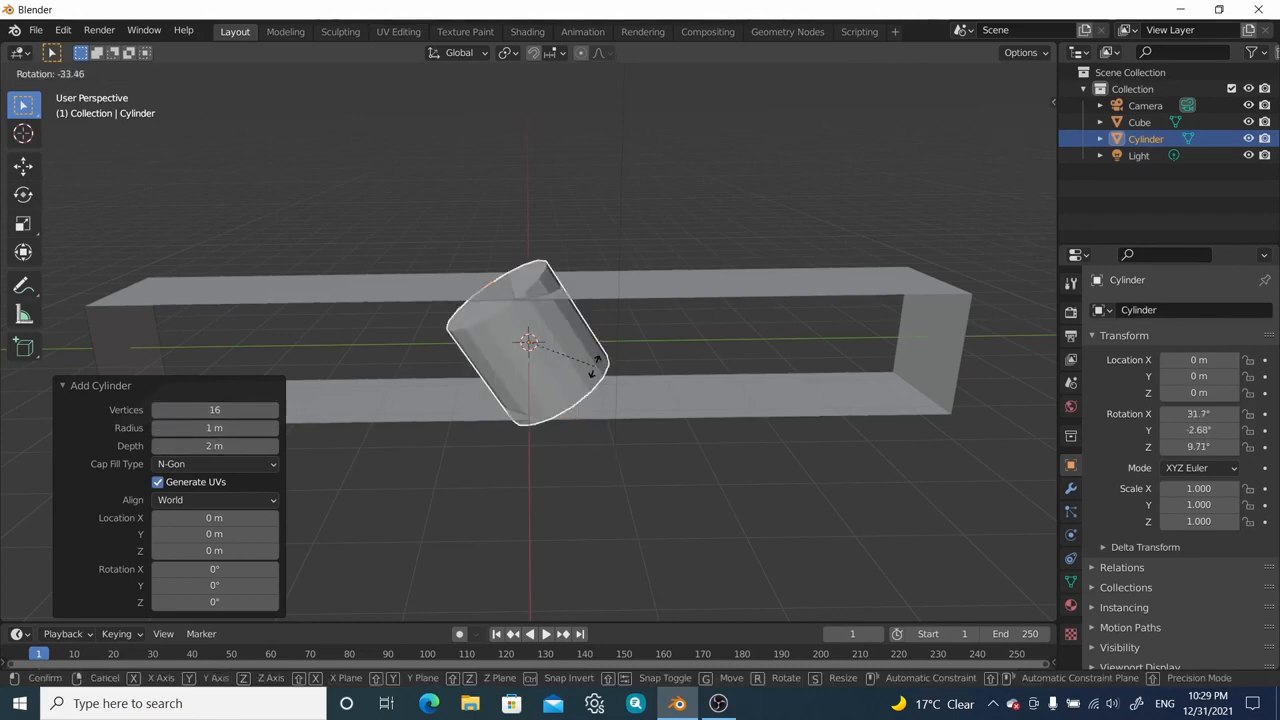
type("y")
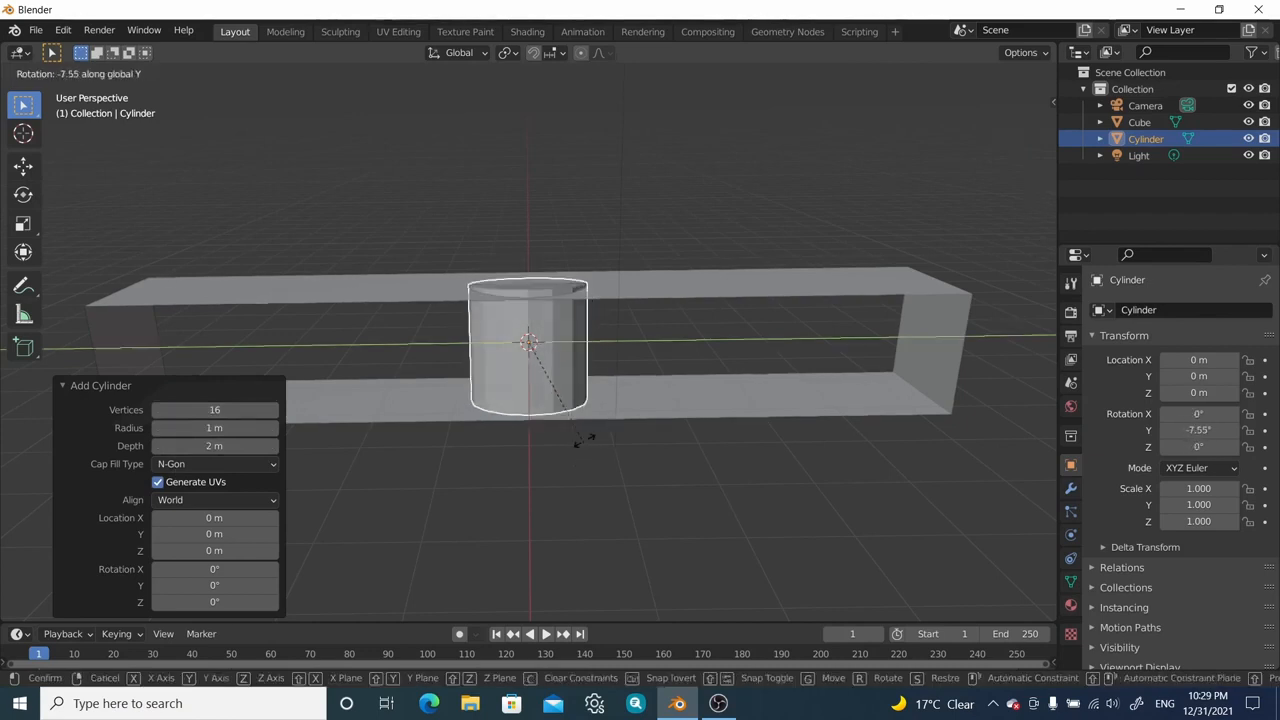
type("90")
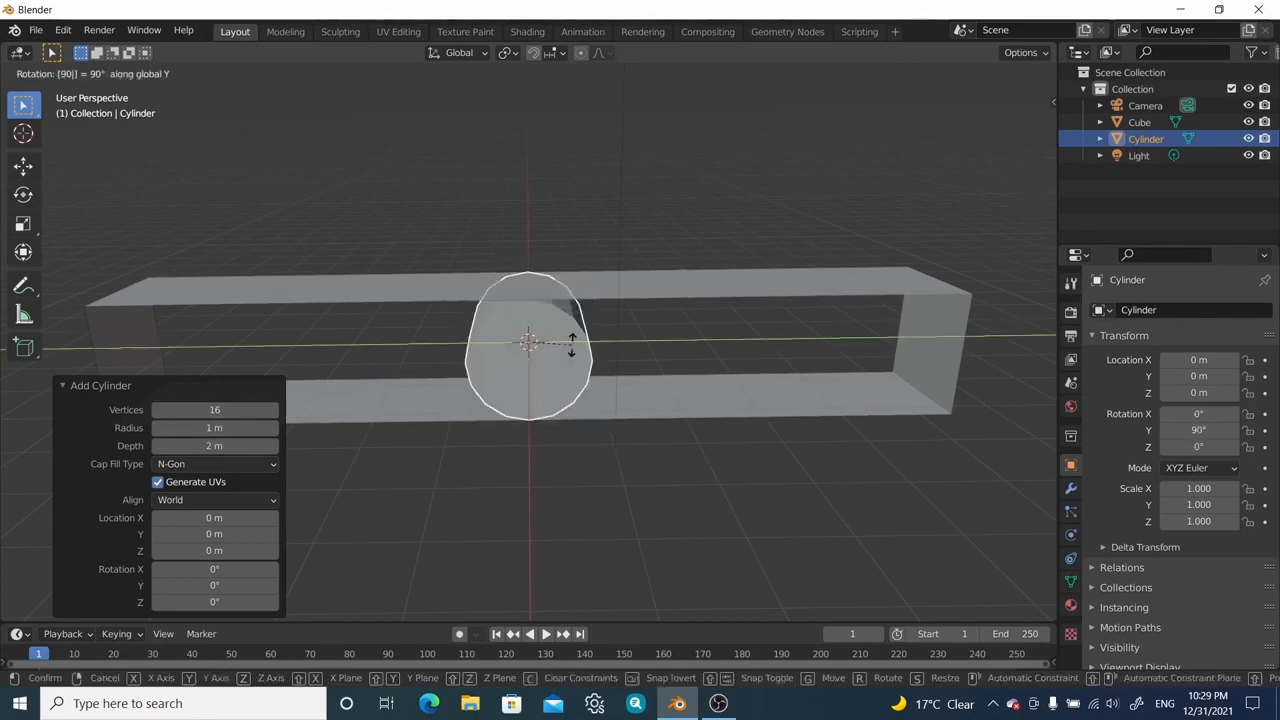
key("Return")
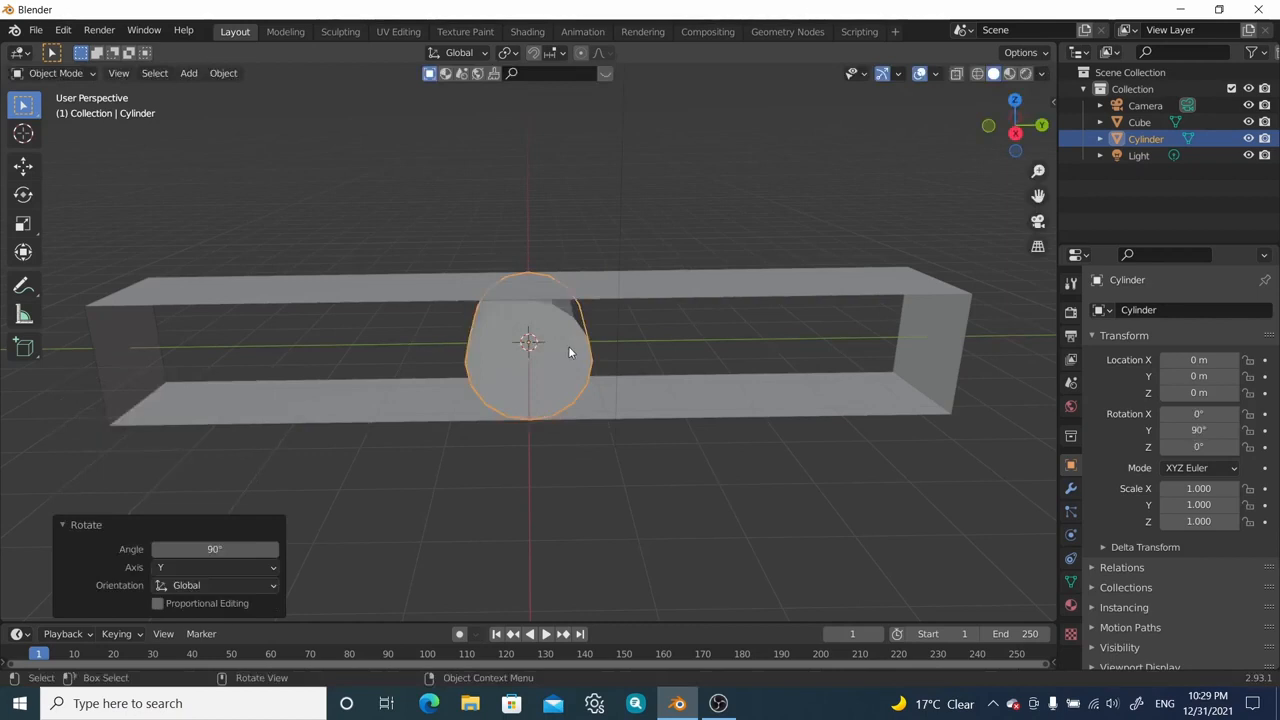
Step: Move the cylinder along Y to about -5.77 m, just inside the frame's negative Y end
key("g")
key("y")
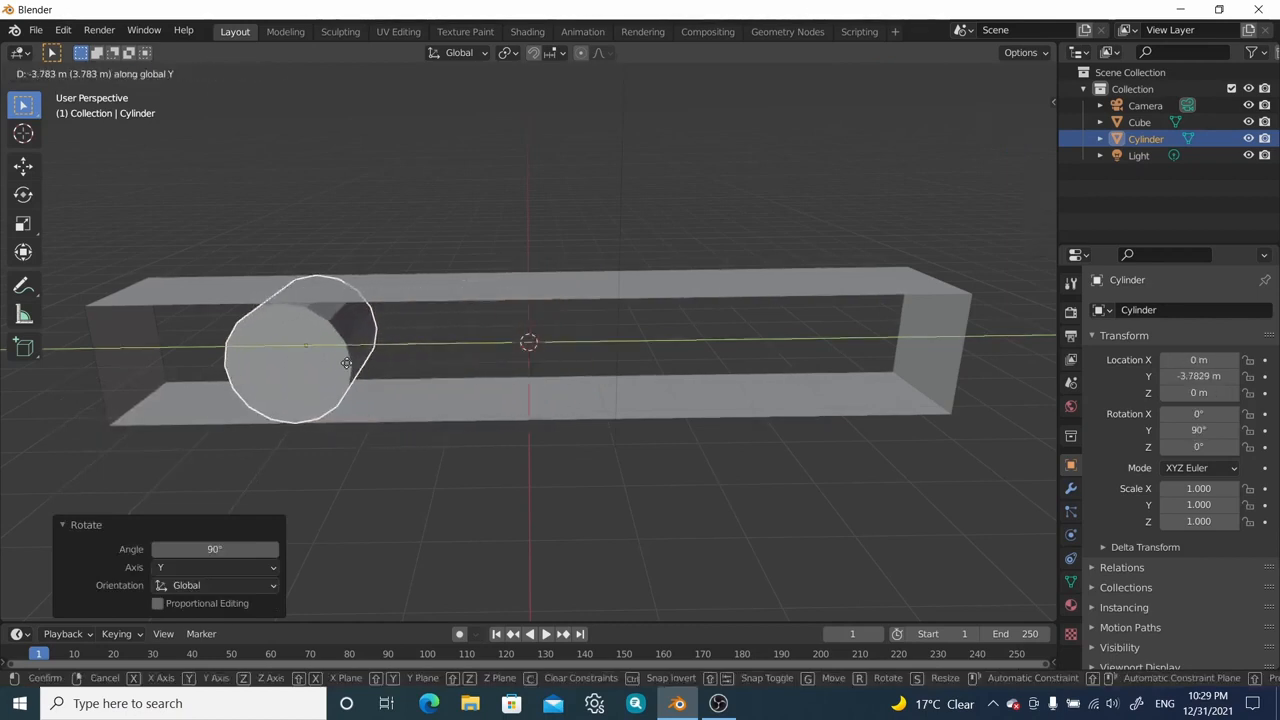
left_click(225, 396)
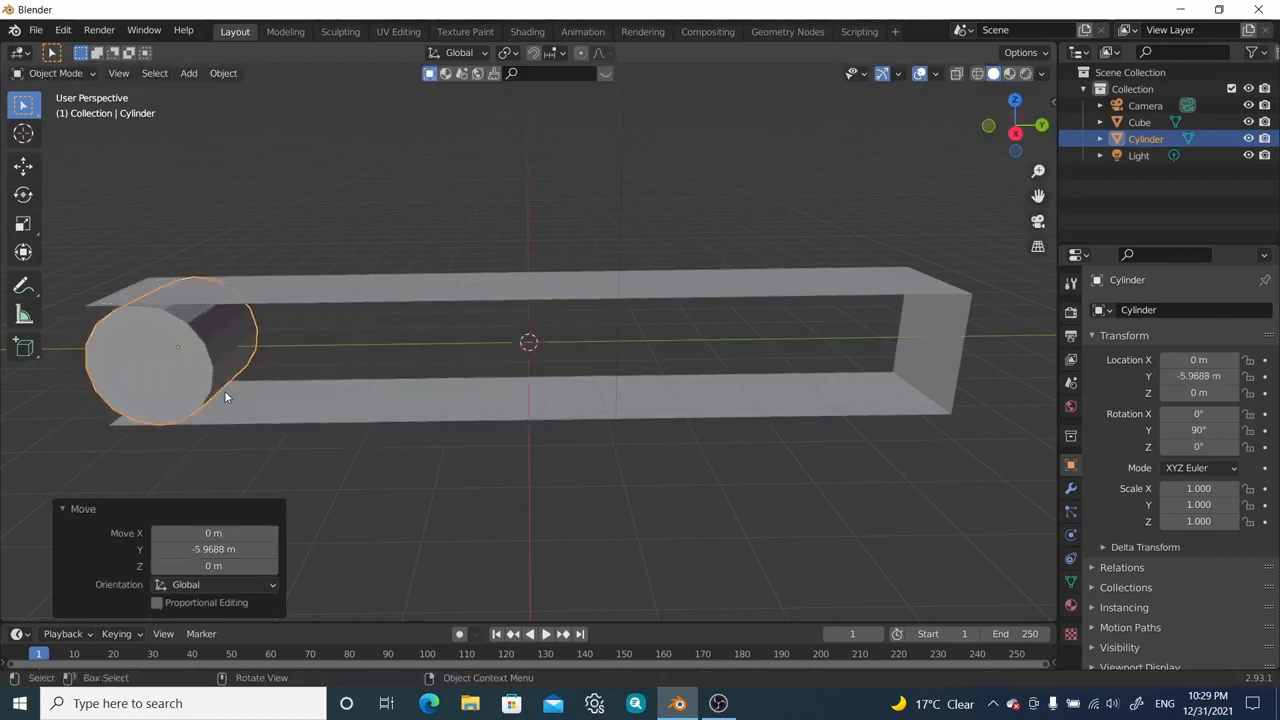
middle_click_drag(225, 393, 368, 343)
scroll(311, 360, "down", 4)
scroll(354, 350, "up", 3)
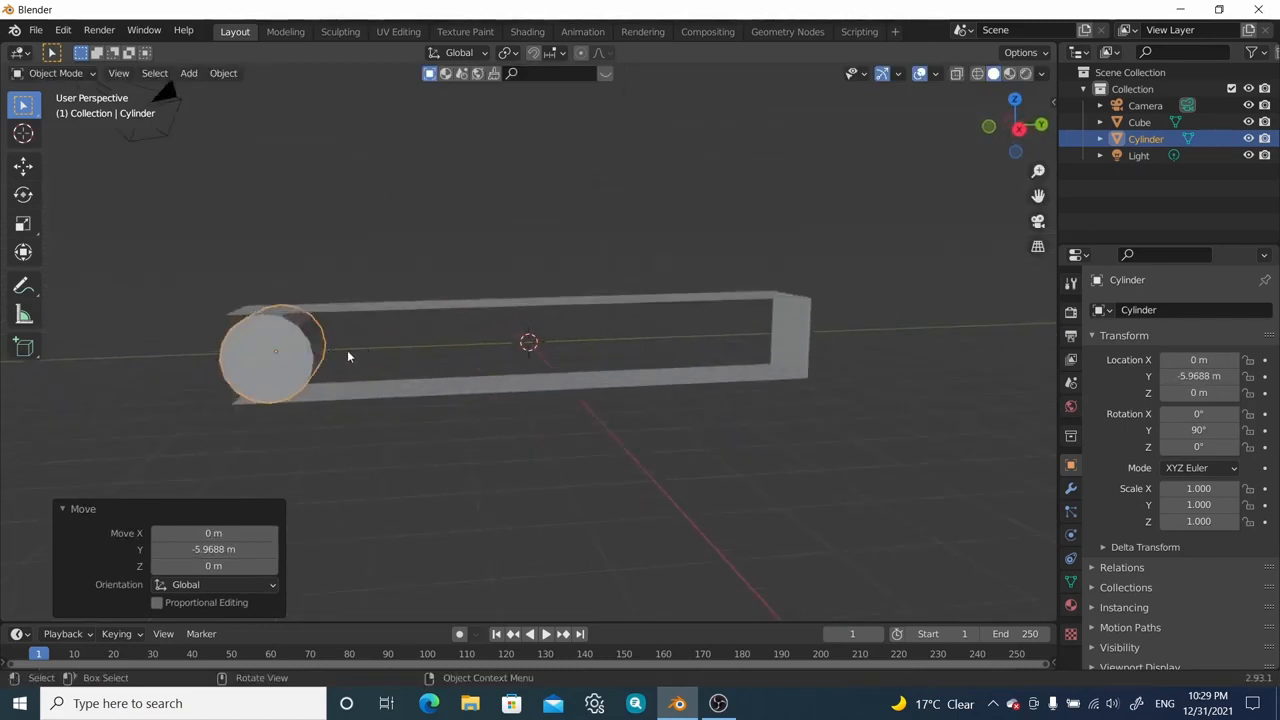
key("g")
key("y")
left_click(357, 356)
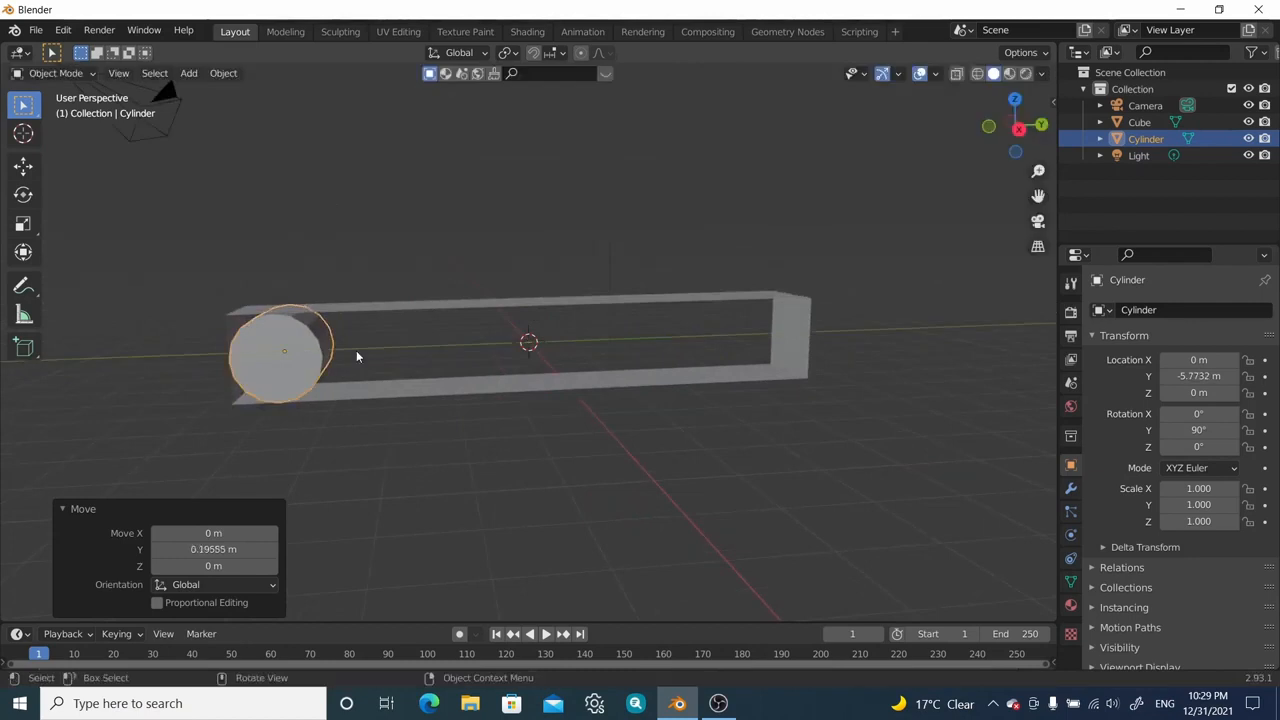
Step: Duplicate the cylinder and place the copy about 11.48 m along Y, inside the frame's opposite end
key("shift+d")
key("y")
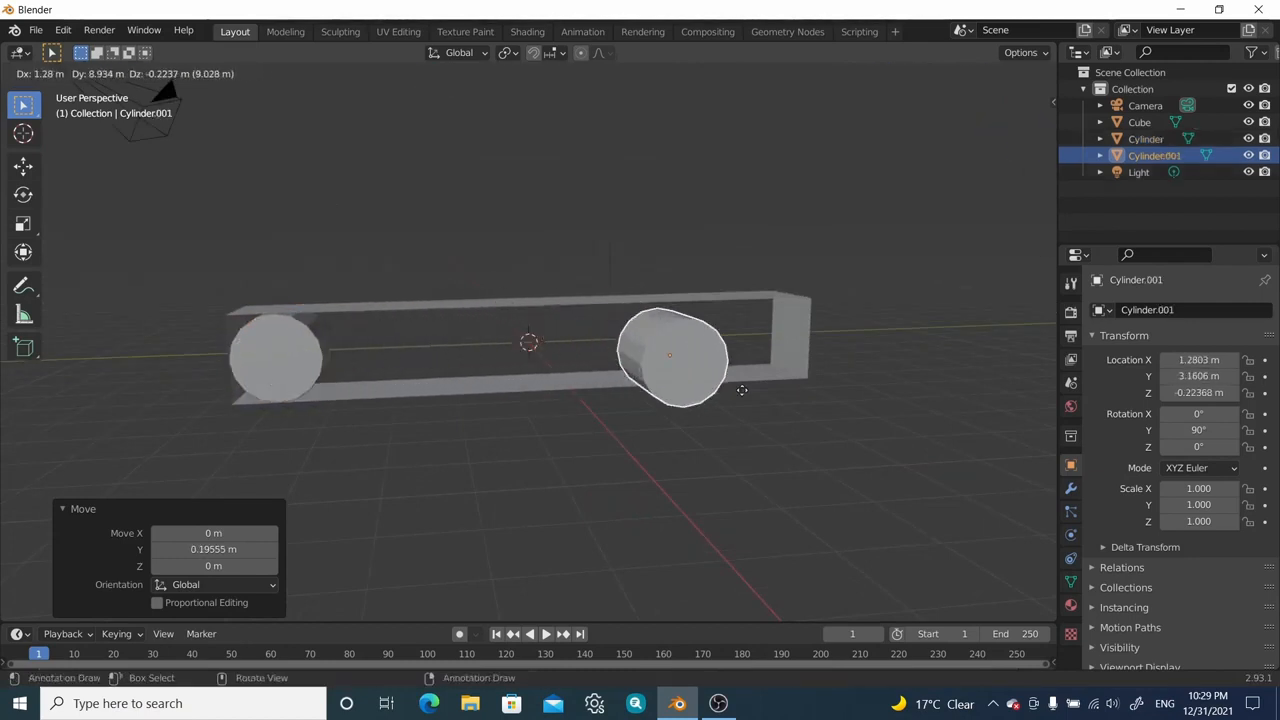
left_click(820, 371)
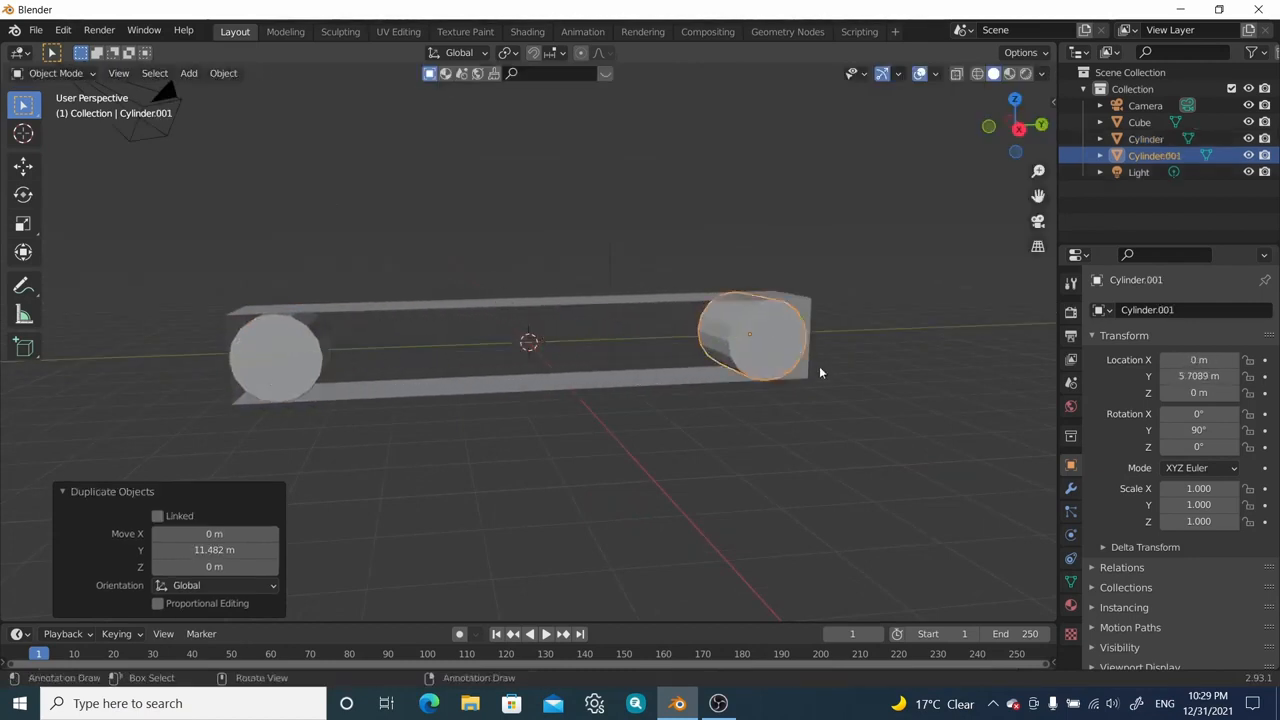
Step: Select both end cylinders and scale them by about 2.612 along the X axis
middle_click_drag(820, 371, 705, 358)
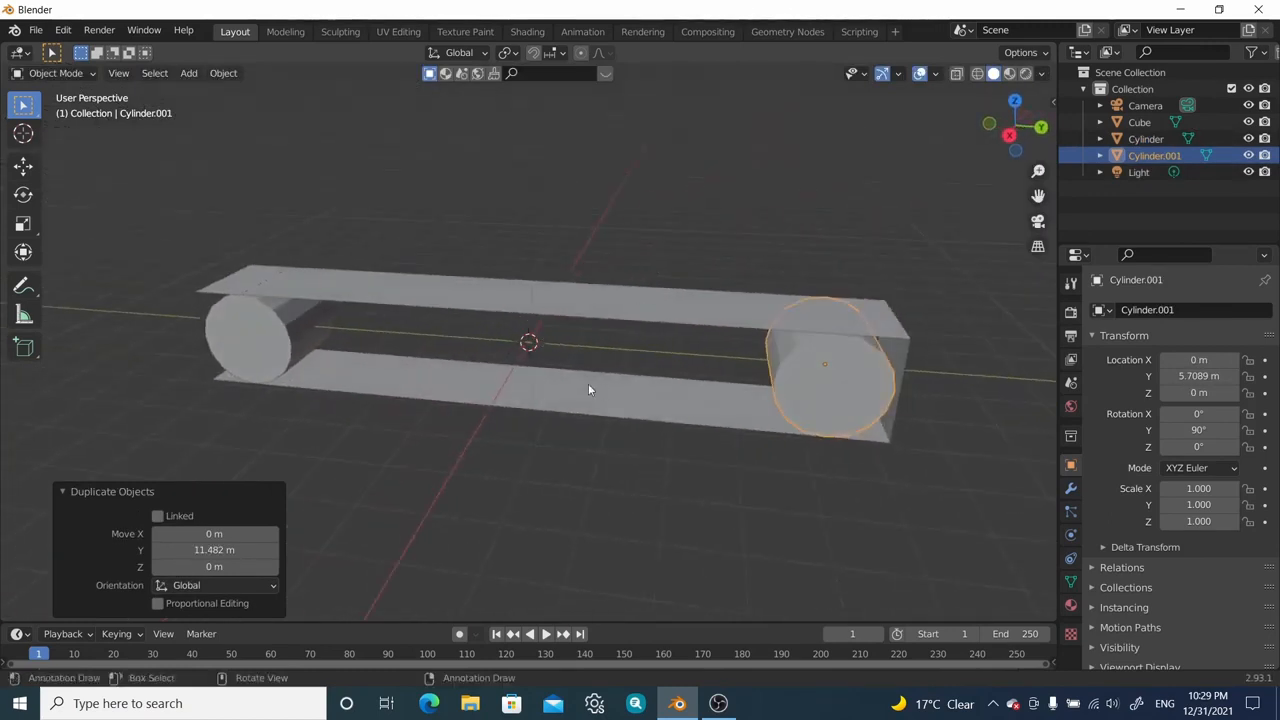
left_click(273, 321, "shift")
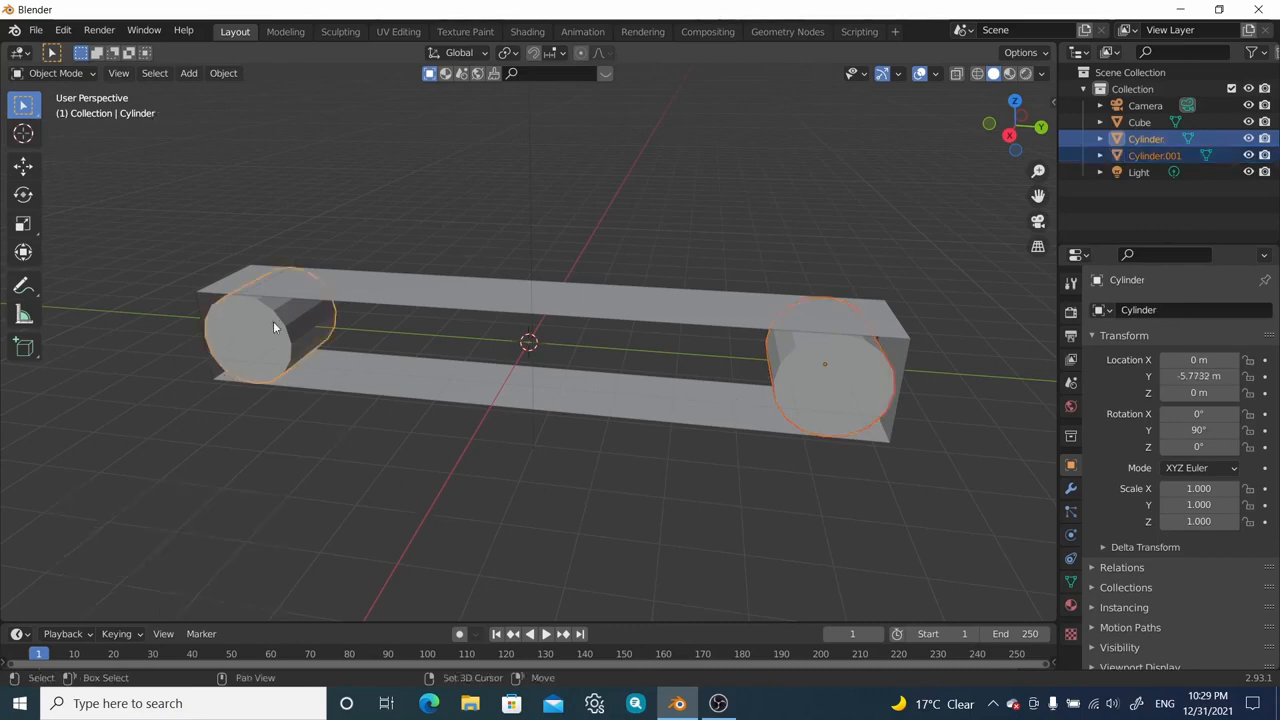
key("s")
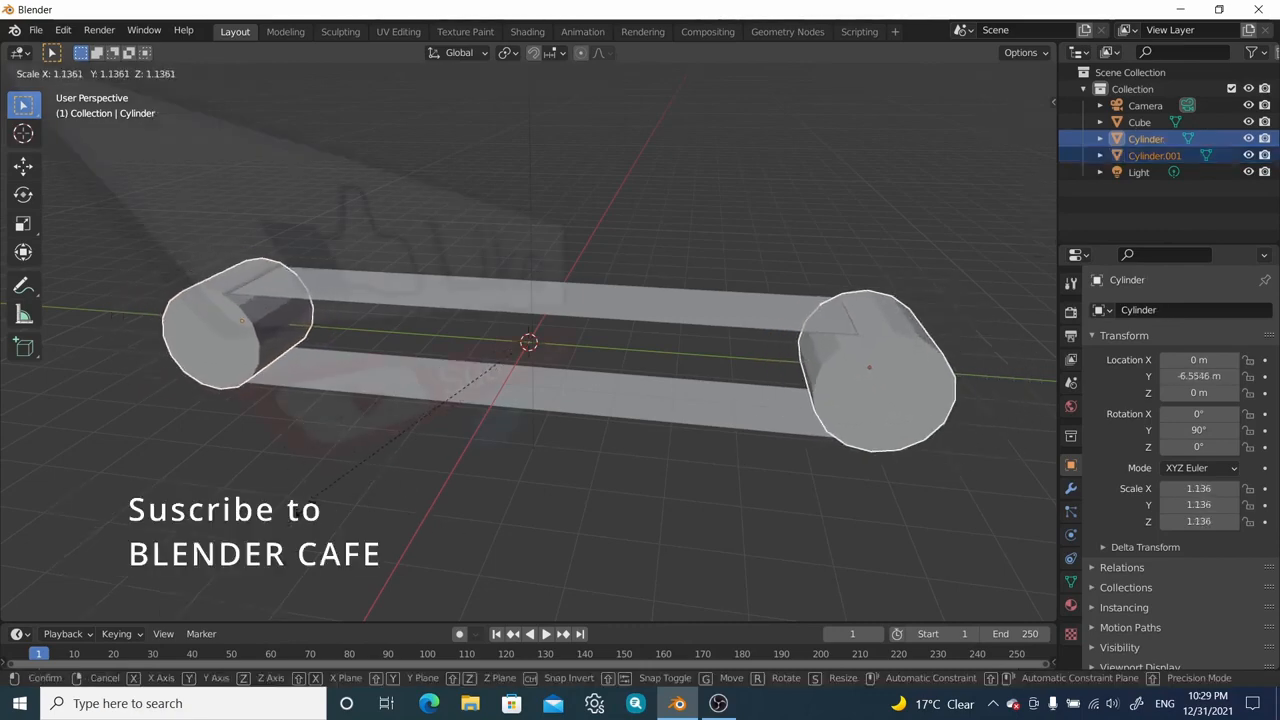
key("x")
left_click(506, 458)
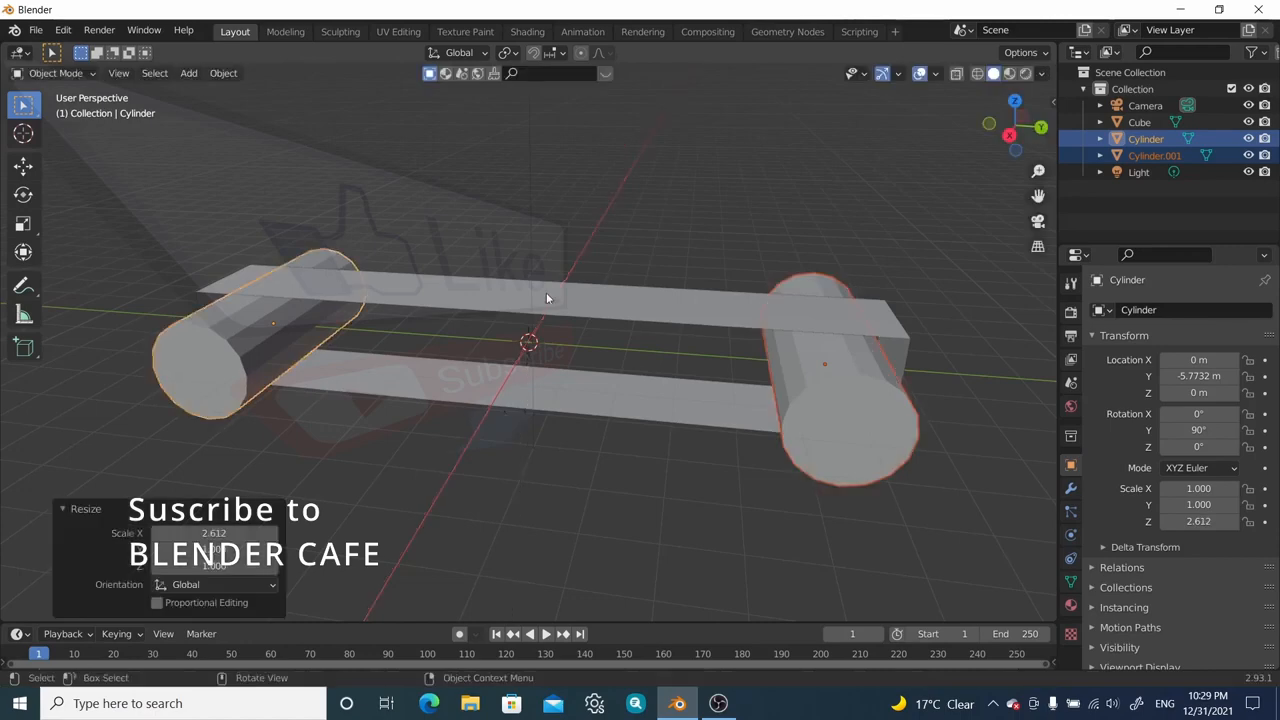
Step: Widen the belt-like frame by scaling it to about 1.326 along the X axis
middle_click_drag(546, 292, 453, 325)
left_click(410, 315)
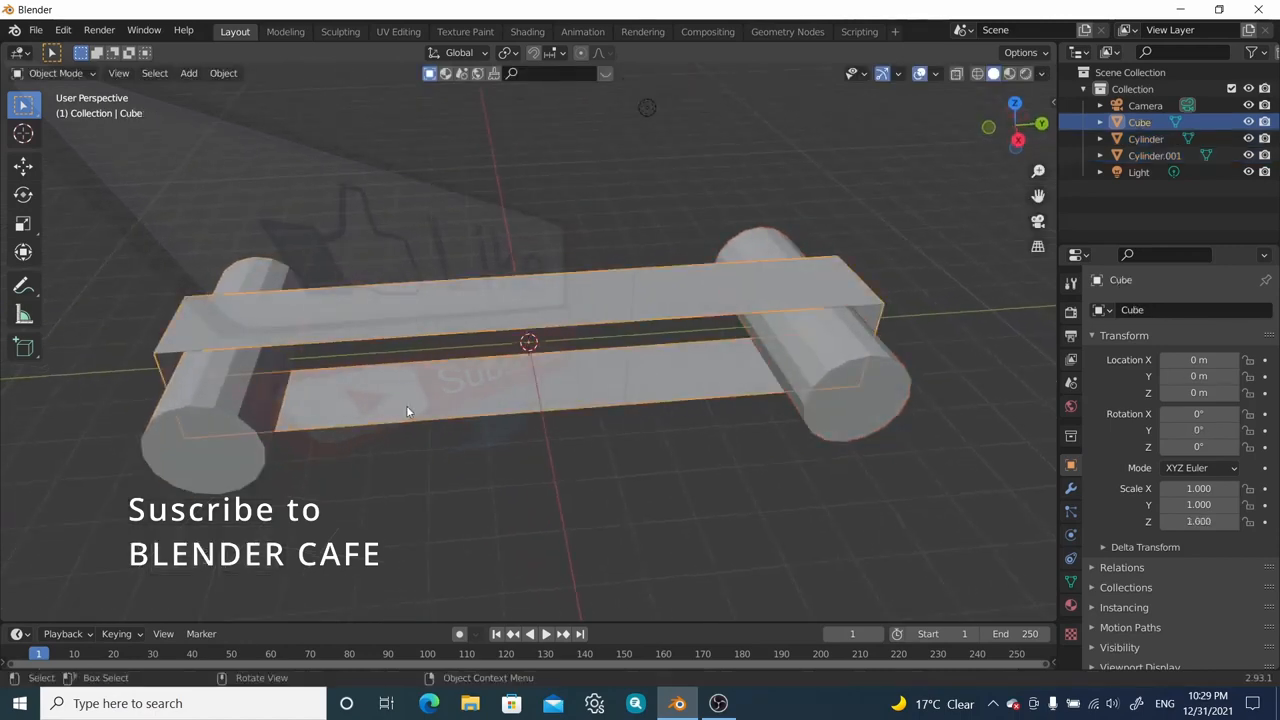
key("s")
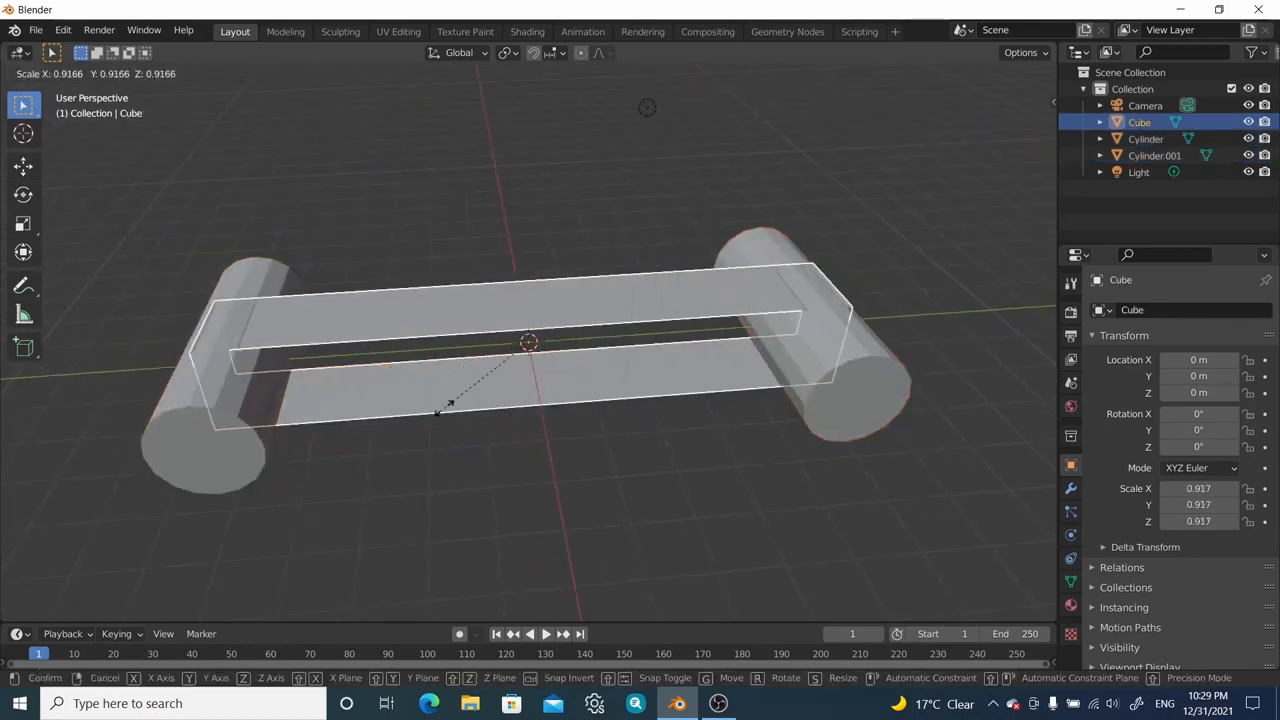
key("x")
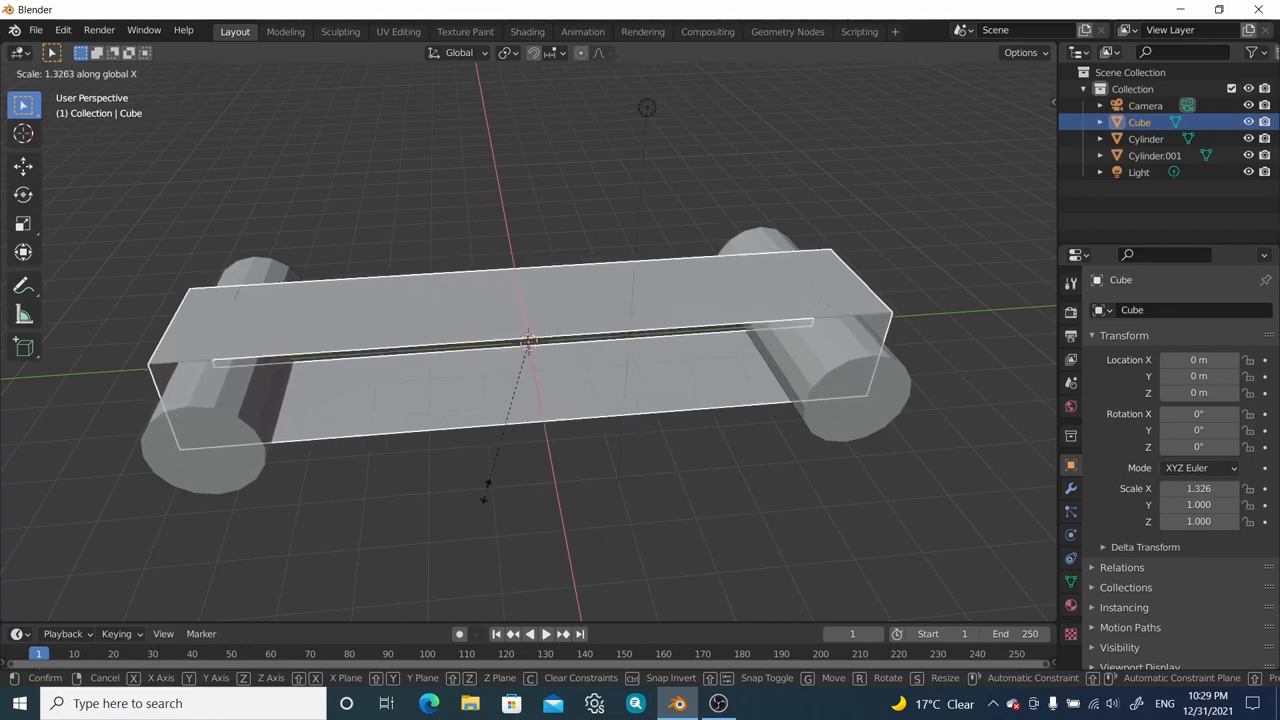
left_click(487, 497)
middle_click_drag(487, 497, 556, 348)
left_click(697, 412)
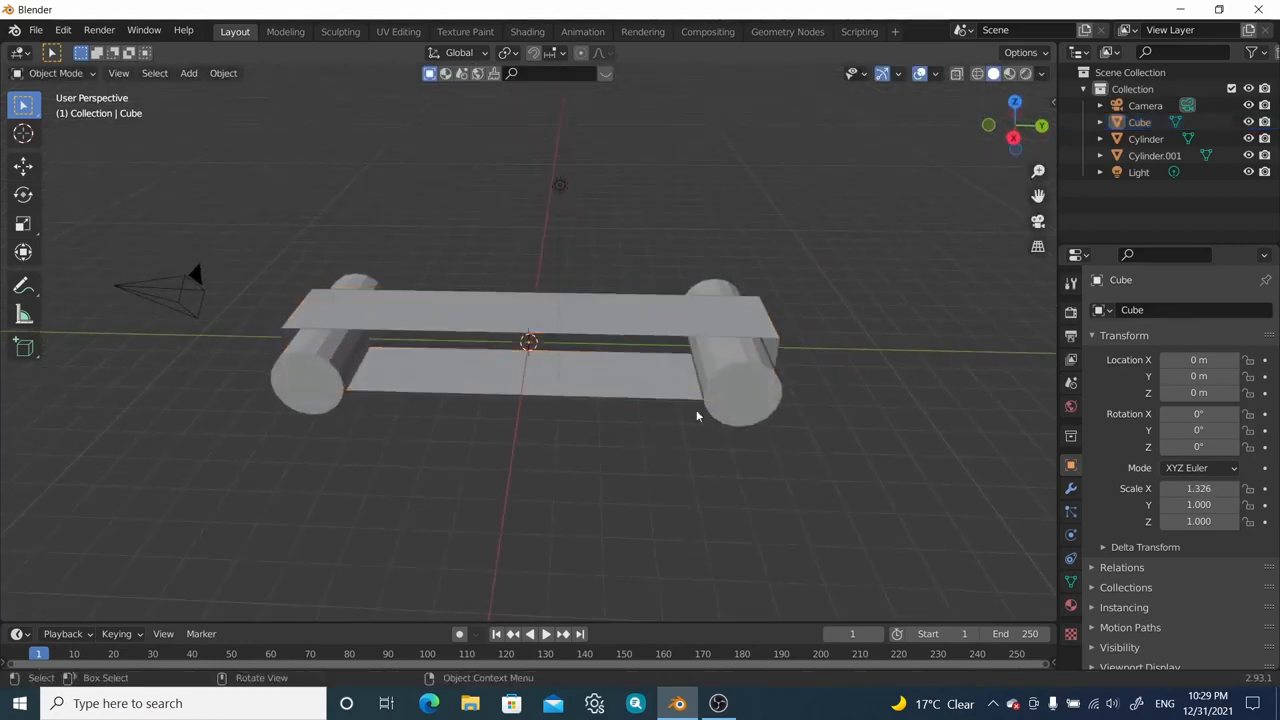
Step: Add Cloth physics to the belt-like frame
left_click(711, 329)
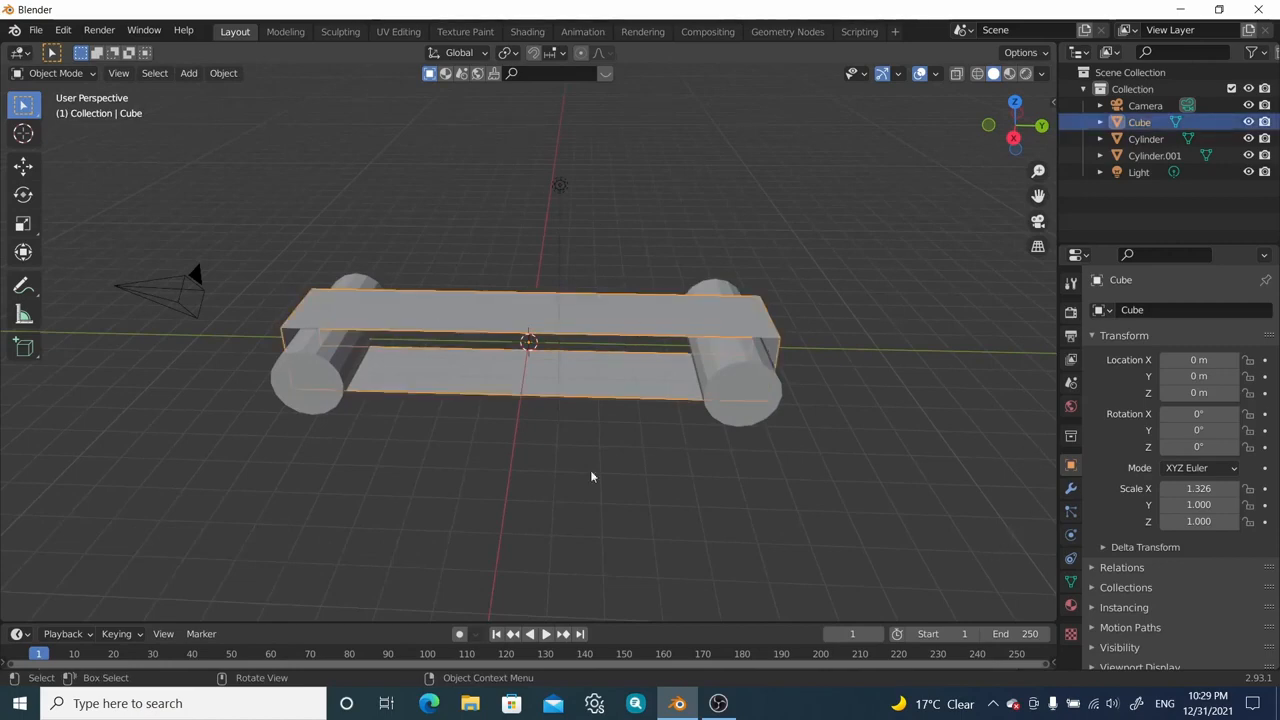
left_click(1072, 533)
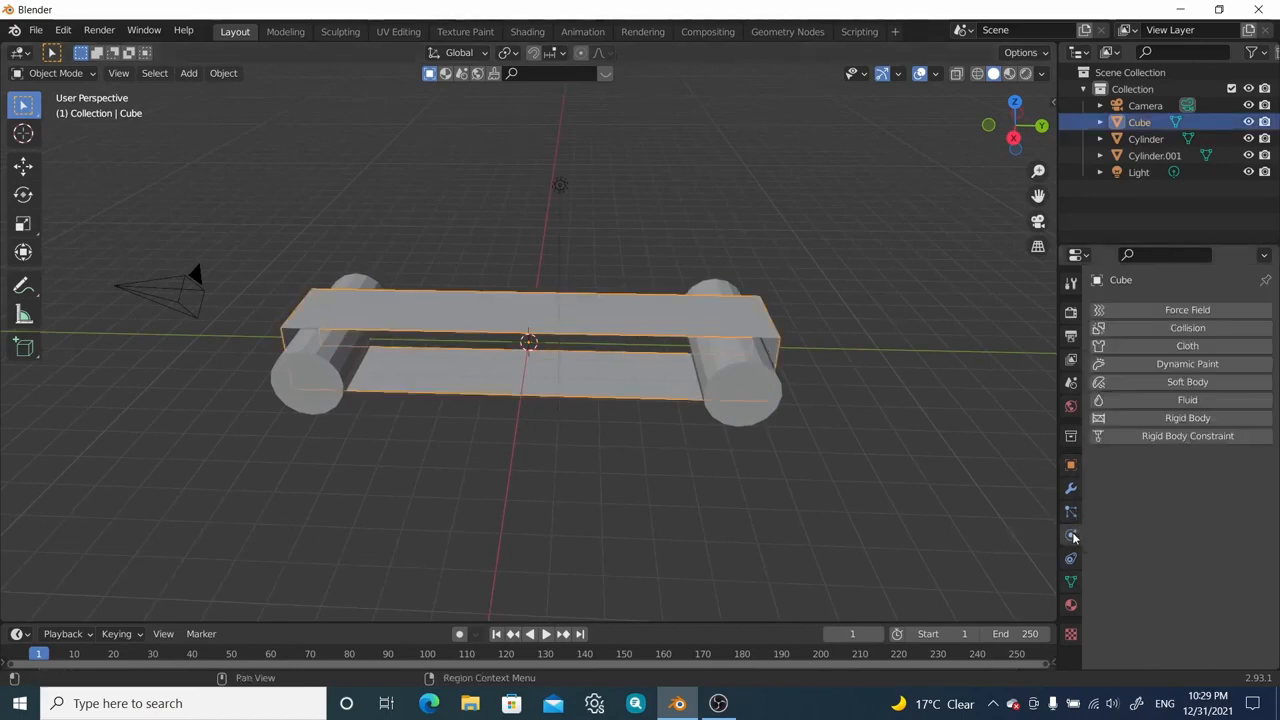
left_click(1166, 345)
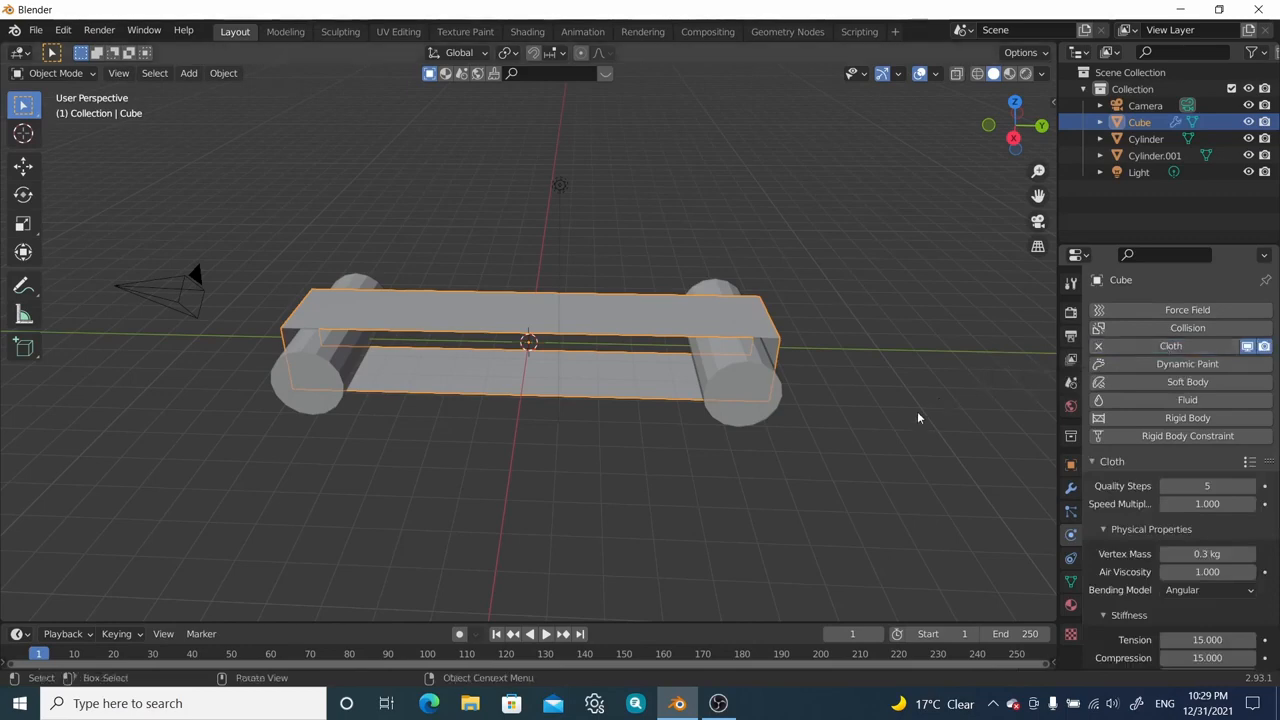
Step: Add Collision physics to each of the two end cylinders
left_click(726, 400)
left_click(1187, 328)
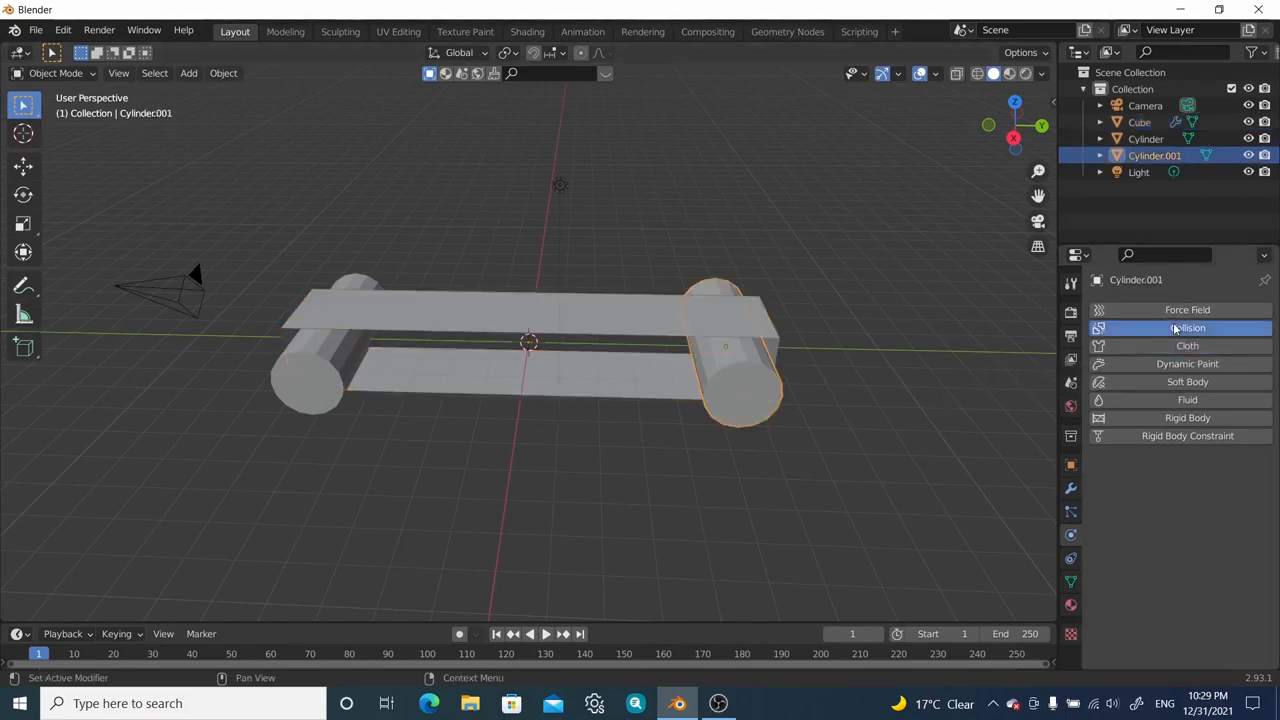
left_click(335, 388)
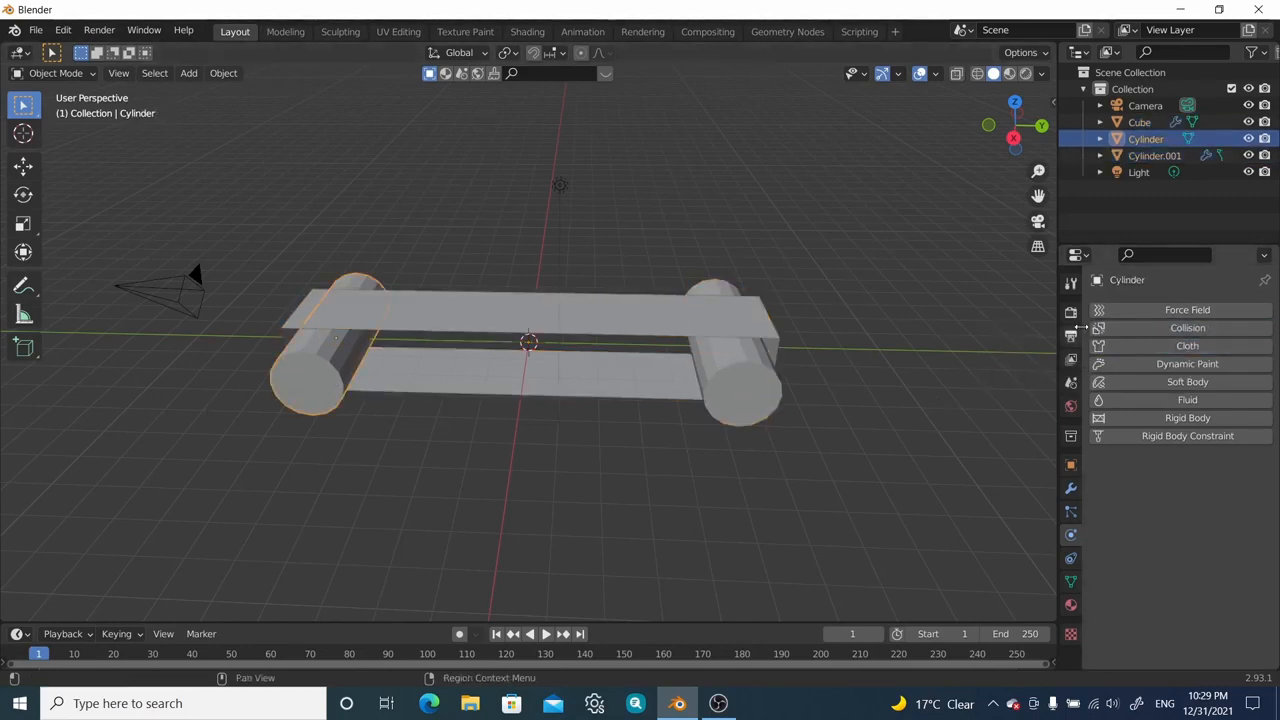
left_click(1128, 328)
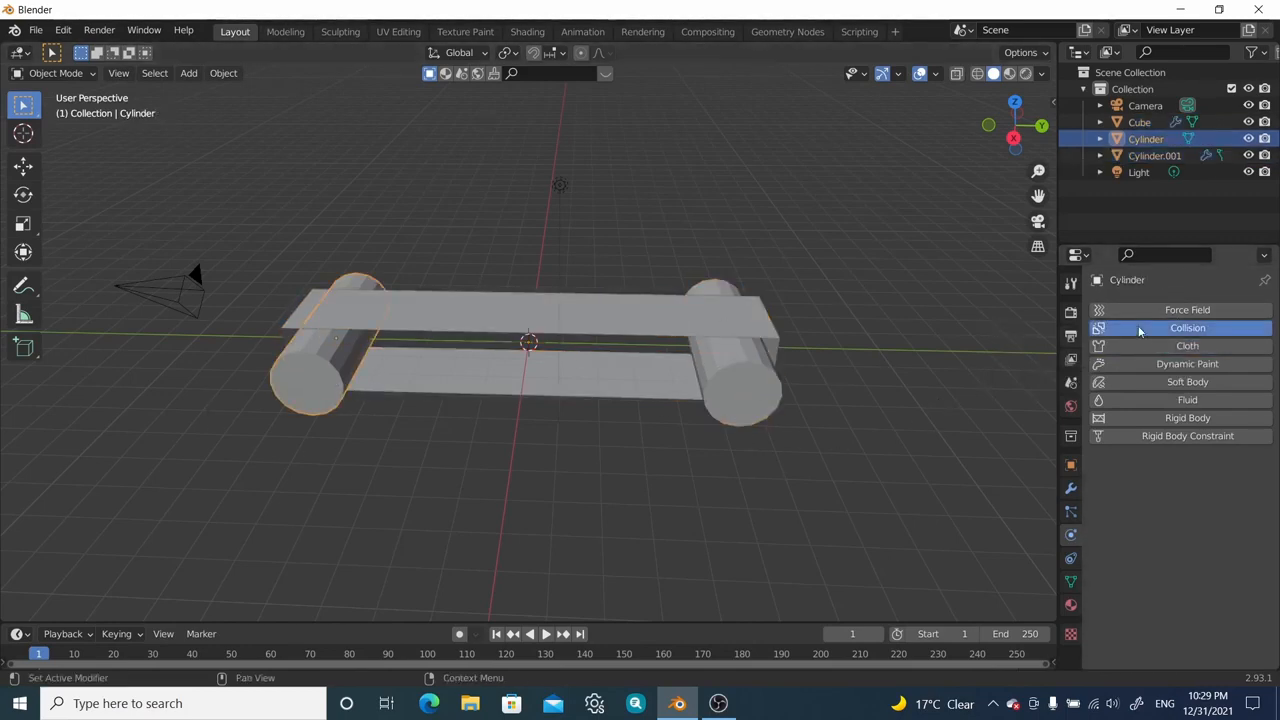
Step: Play the simulation to check how the cloth belt drapes over the cylinders, and return to frame 1
left_click(546, 634)
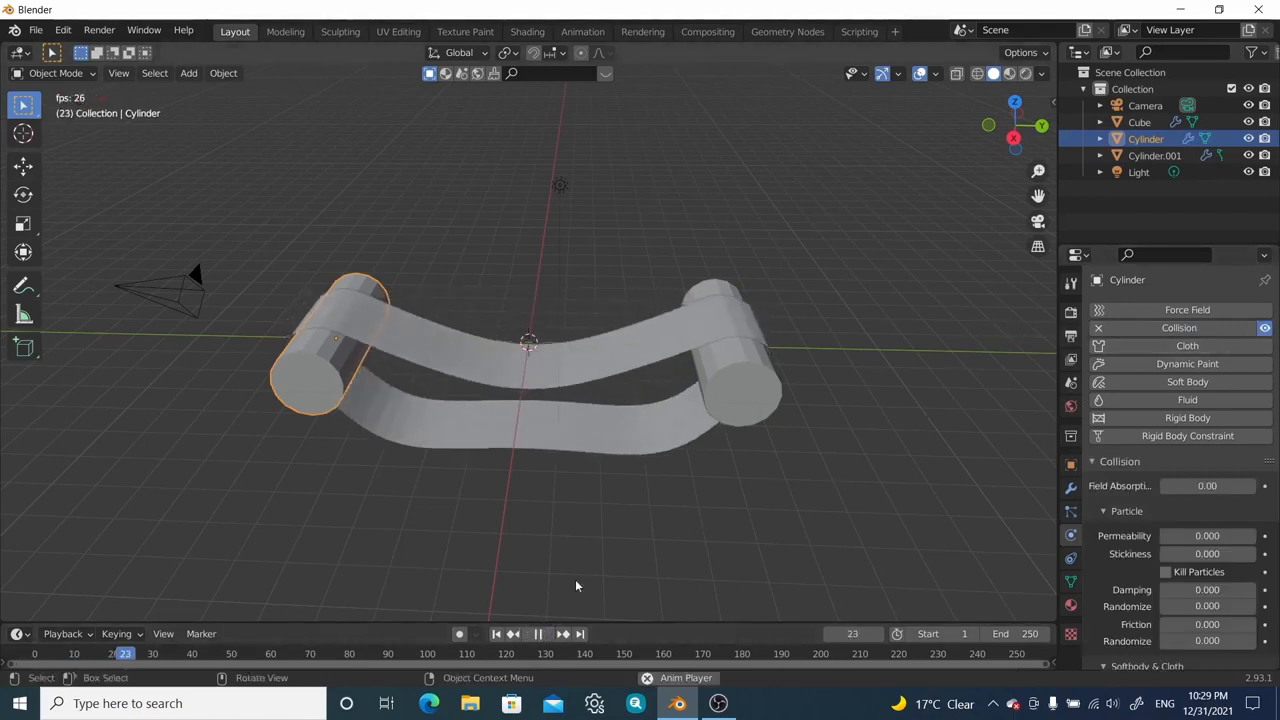
middle_click_drag(632, 460, 684, 352)
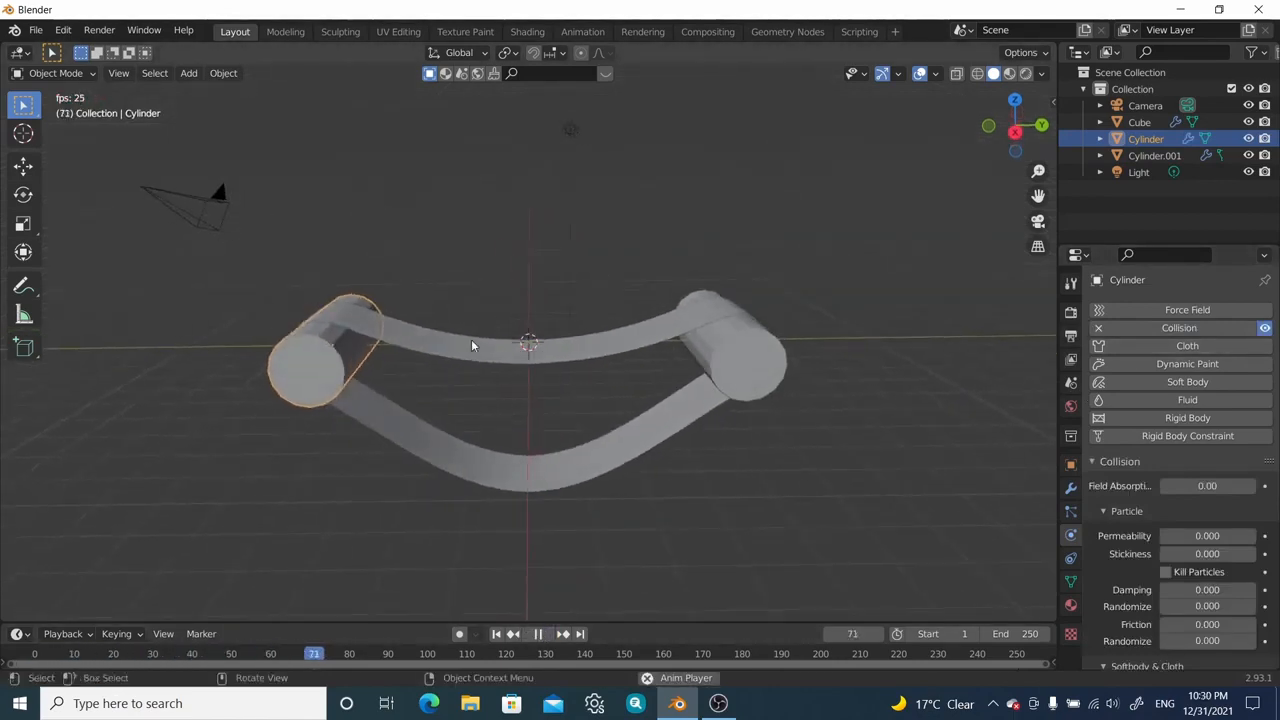
middle_click_drag(647, 453, 580, 408)
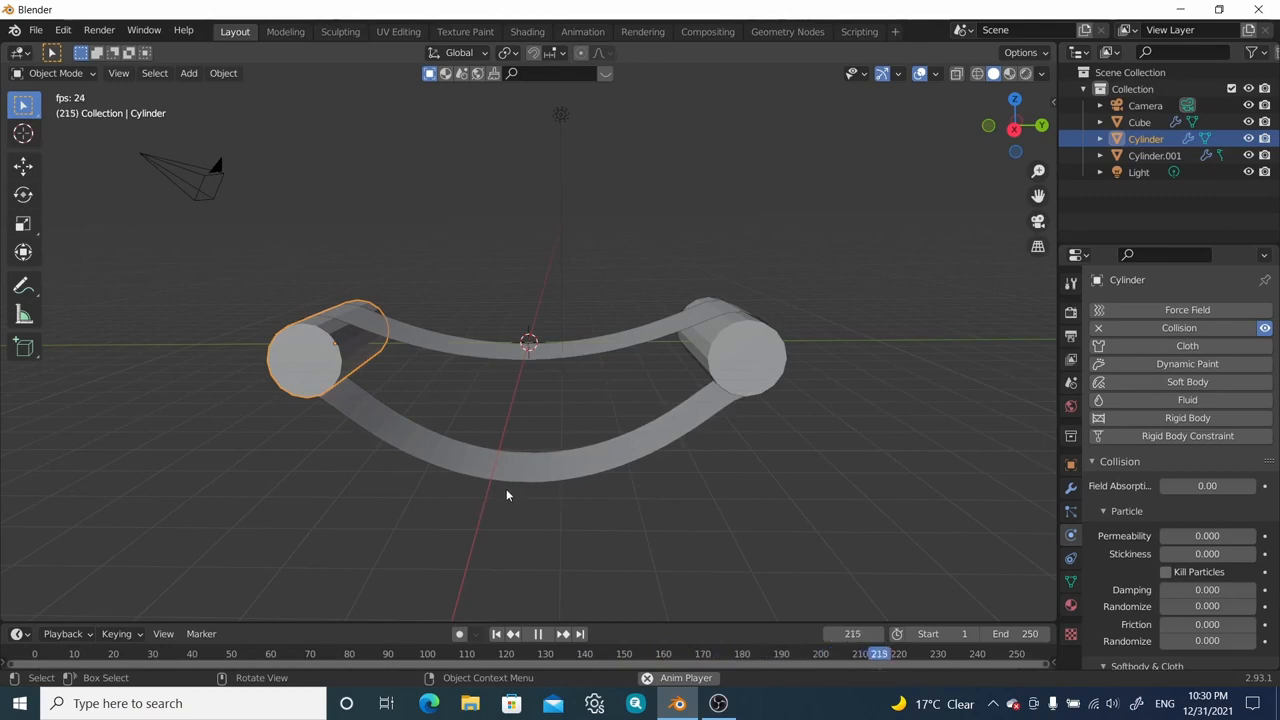
left_click(537, 635)
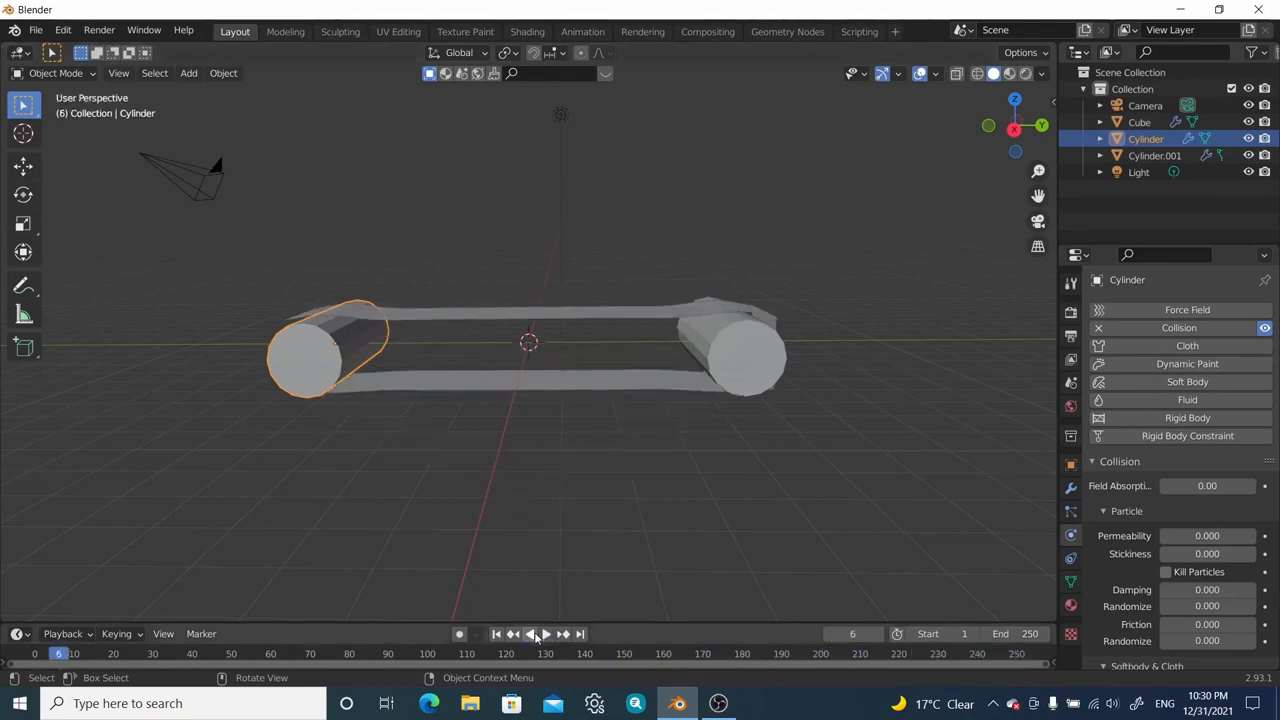
left_click(547, 635)
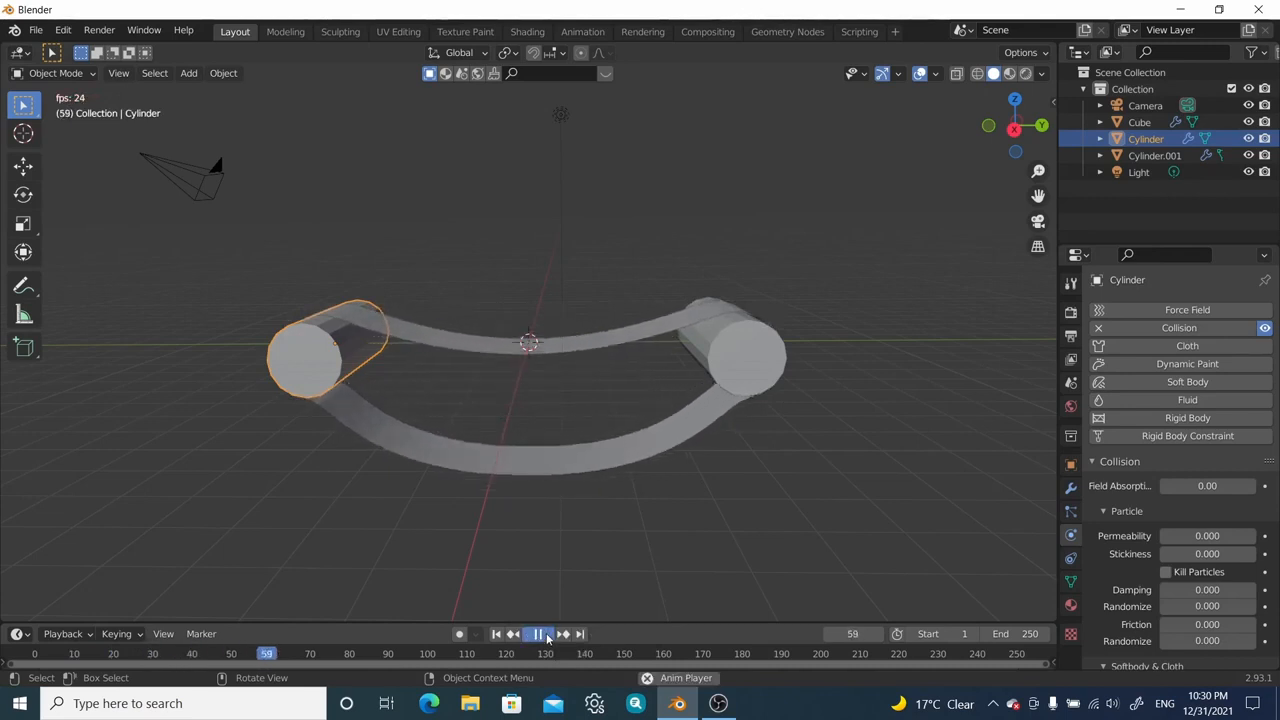
left_click(540, 634)
scroll(1160, 515, "down", 3)
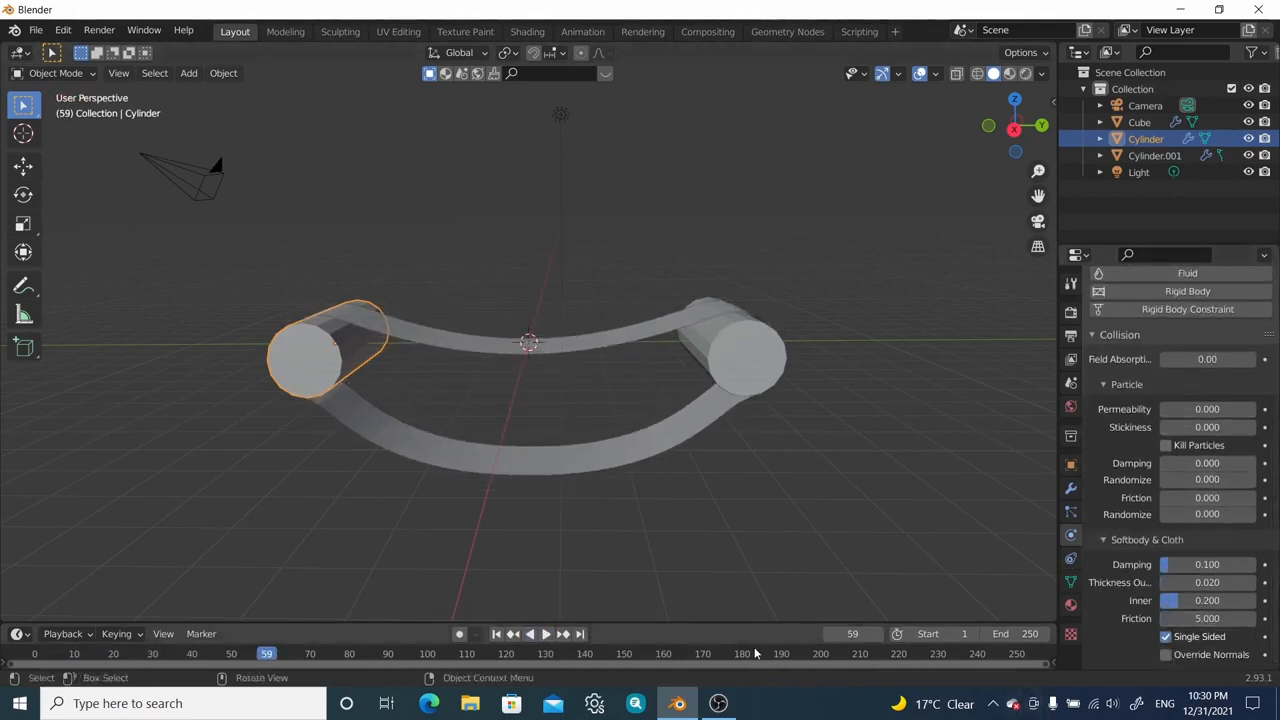
left_click(496, 634)
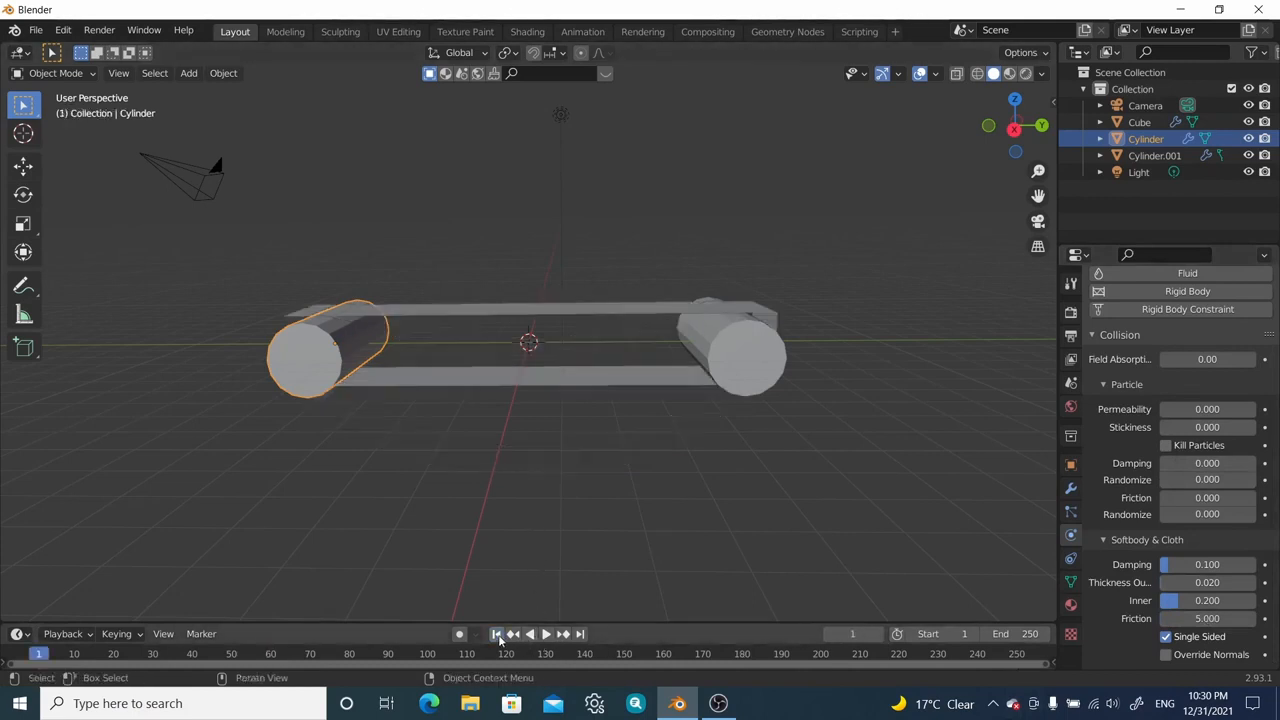
Step: Put the belt mesh into Edit Mode and view its positive Y end
left_click(443, 307)
middle_click_drag(494, 320, 510, 378)
key("Tab")
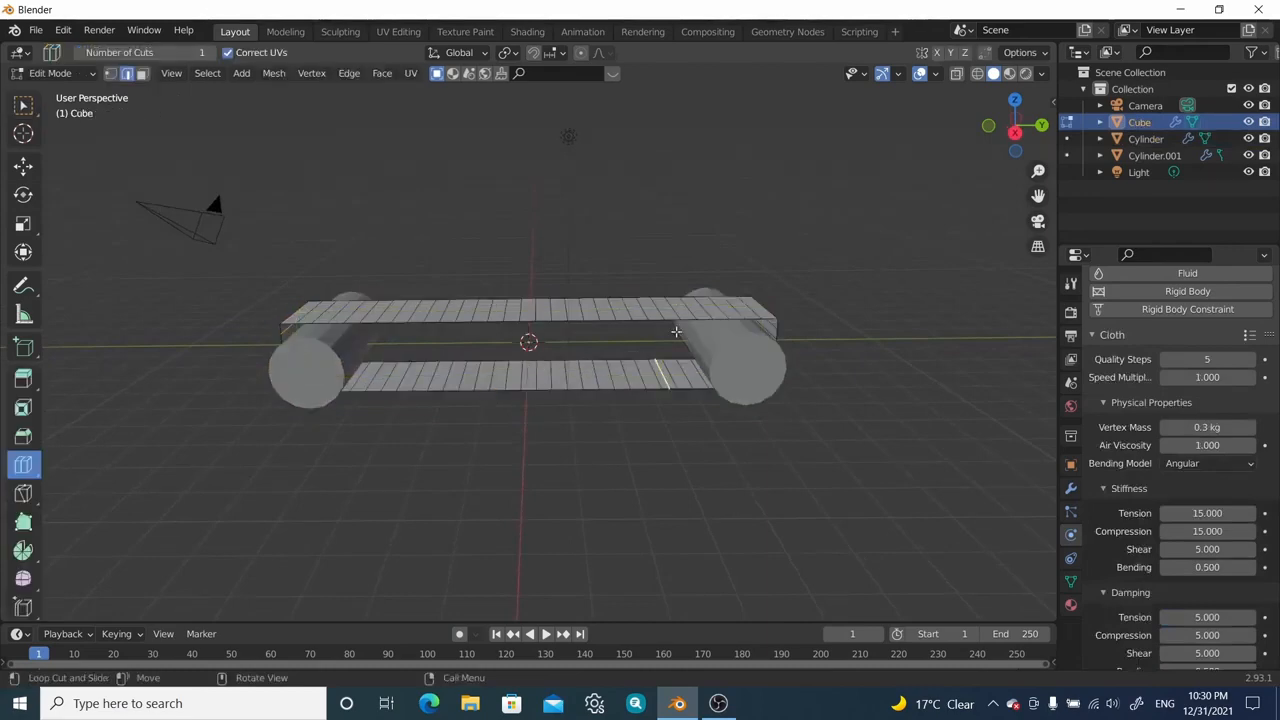
middle_click_drag(676, 332, 969, 279)
middle_click_drag(870, 315, 934, 294)
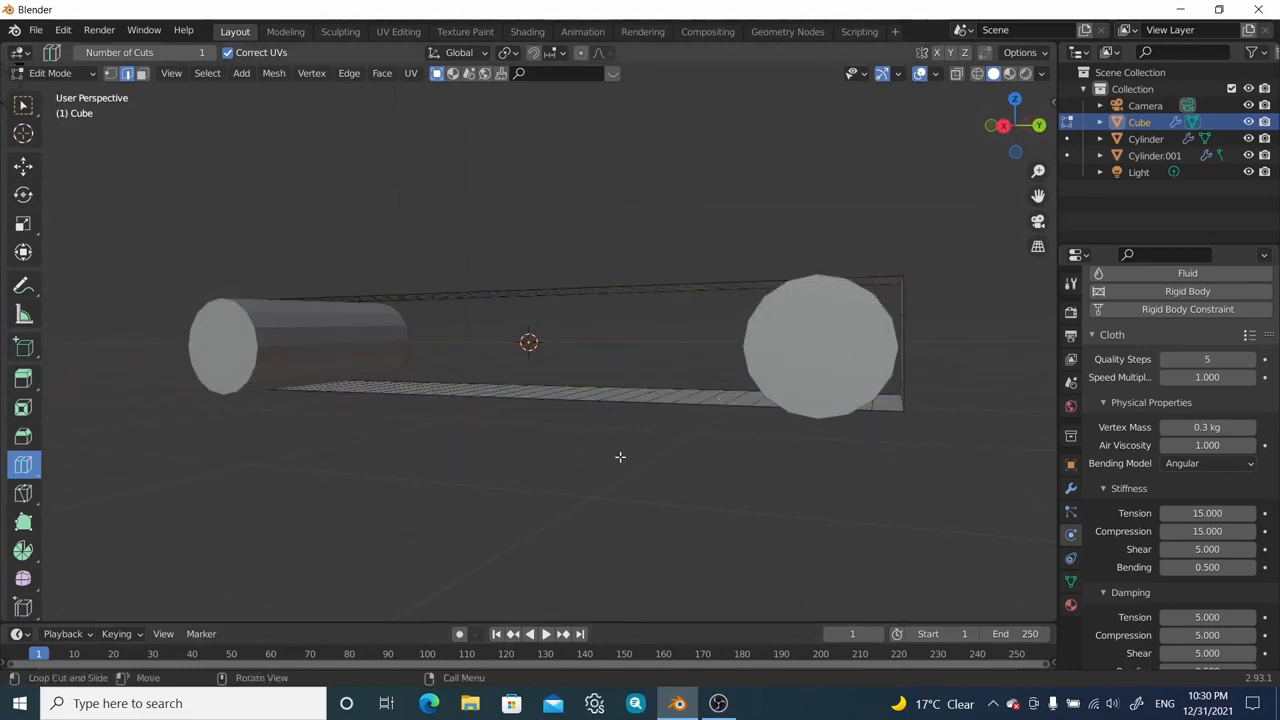
mouse_move(773, 385)
middle_mouse_down()
mouse_move(894, 309)
mouse_move(823, 343)
mouse_move(814, 449)
mouse_move(831, 429)
mouse_move(818, 370)
mouse_move(780, 385)
middle_mouse_up()
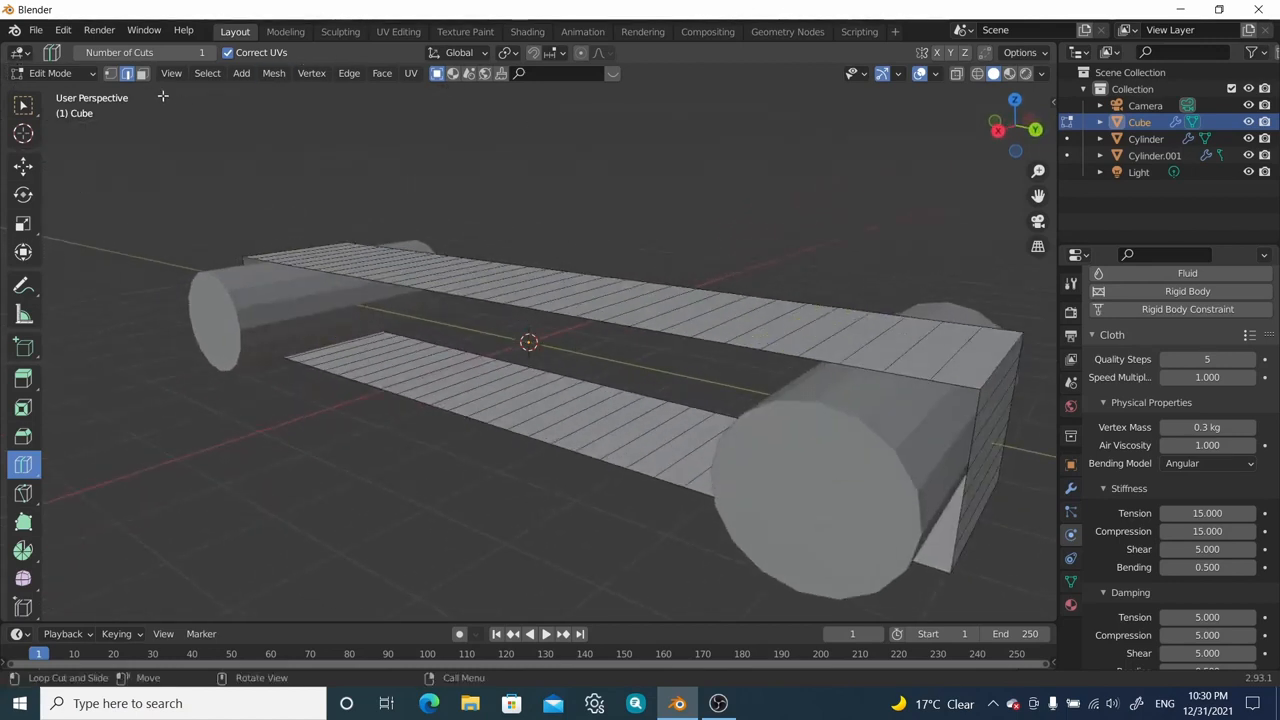
middle_click_drag(706, 400, 909, 343)
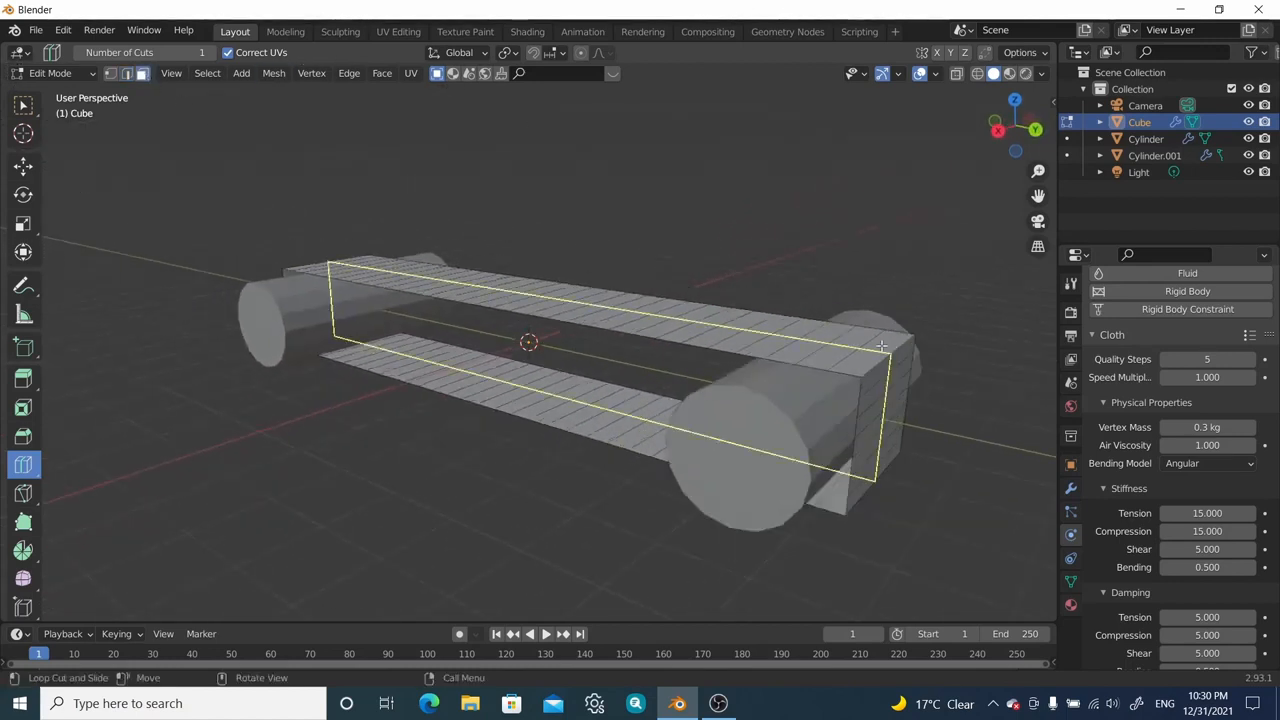
Step: In face selection, delete the last face of the belt's top strip at the positive Y end
left_click(882, 345)
right_click(882, 345)
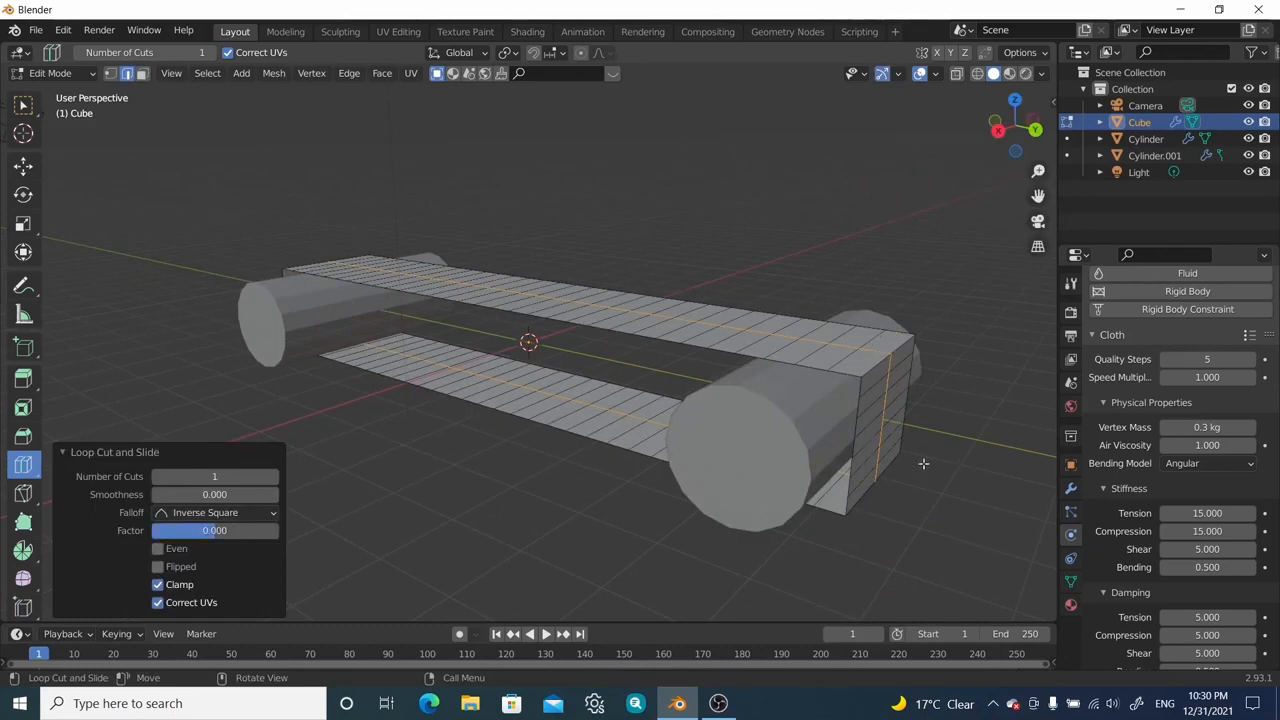
key("3")
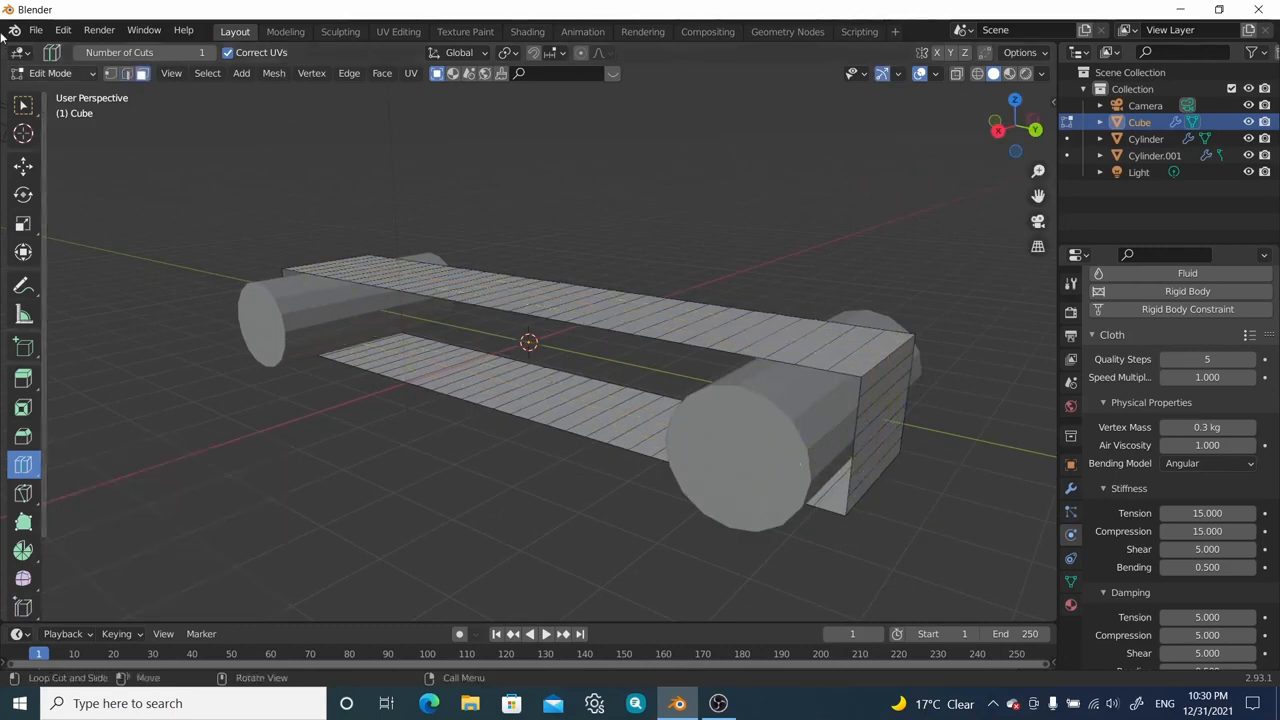
left_click(23, 104)
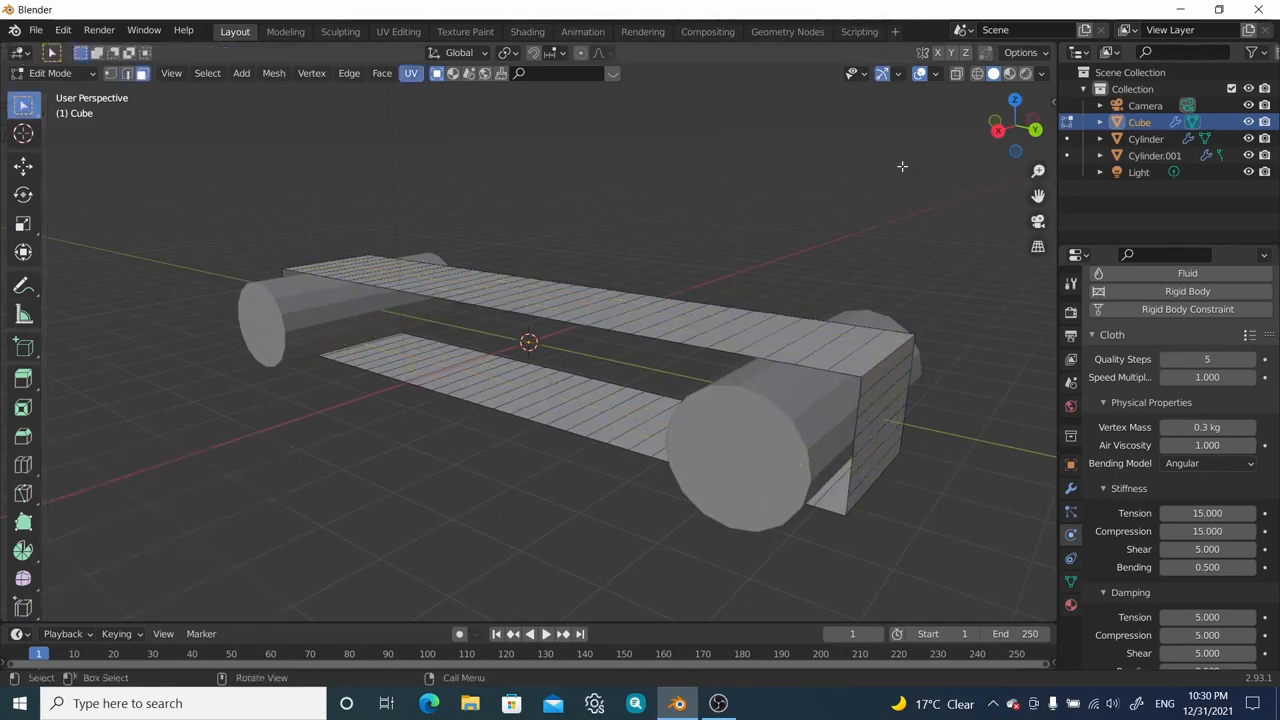
left_click(866, 368)
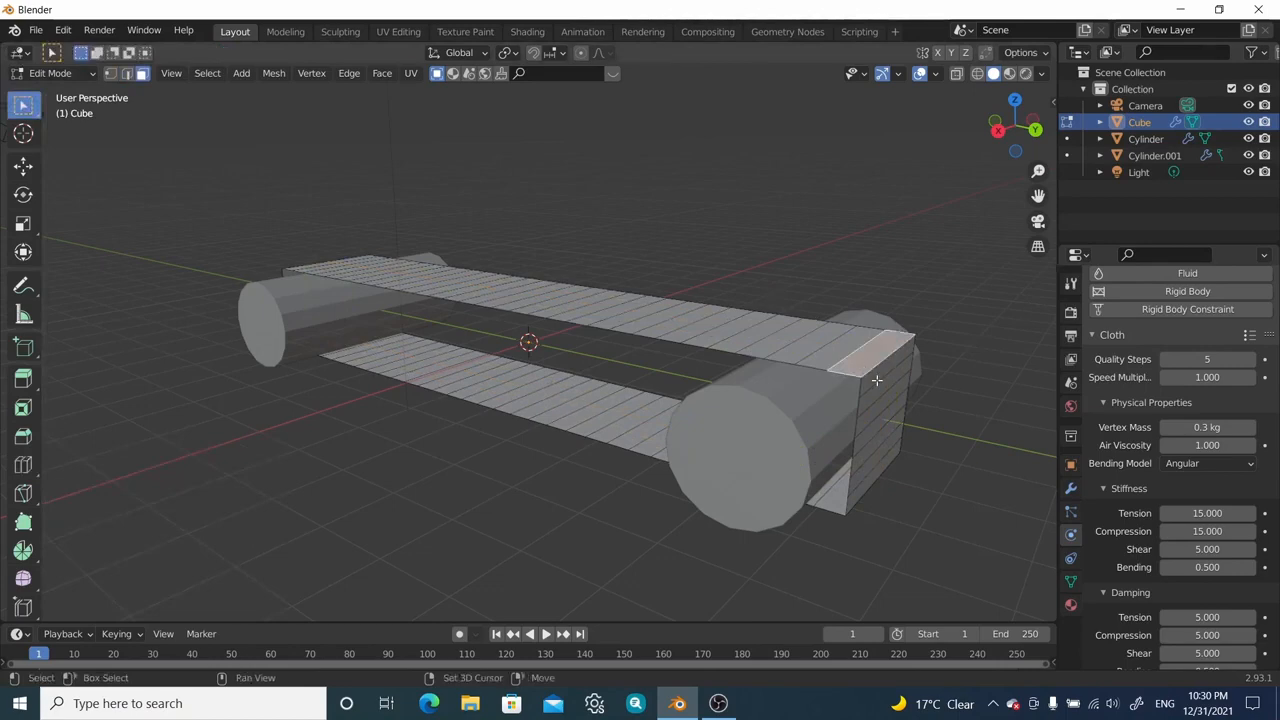
key("x")
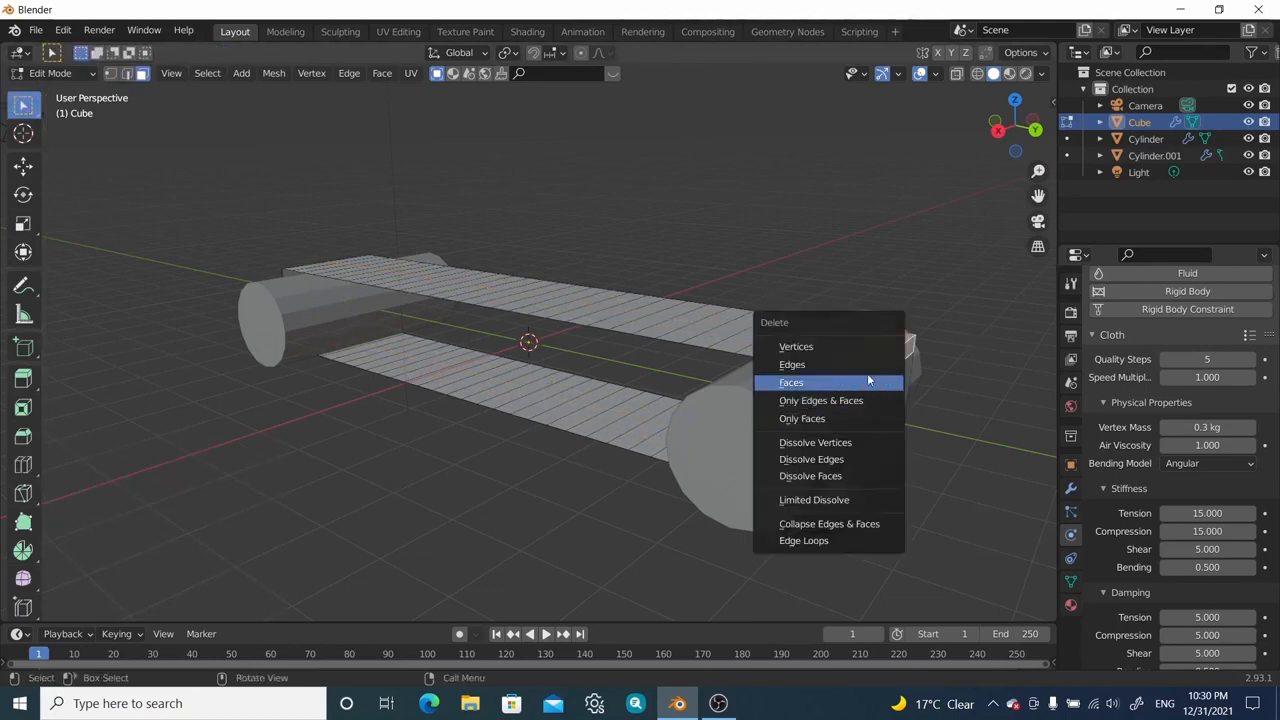
left_click(867, 381)
Step: Delete the uppermost face of the positive Y end wall together with the last remaining face of the top strip
middle_click_drag(868, 380, 885, 357)
left_click(884, 368)
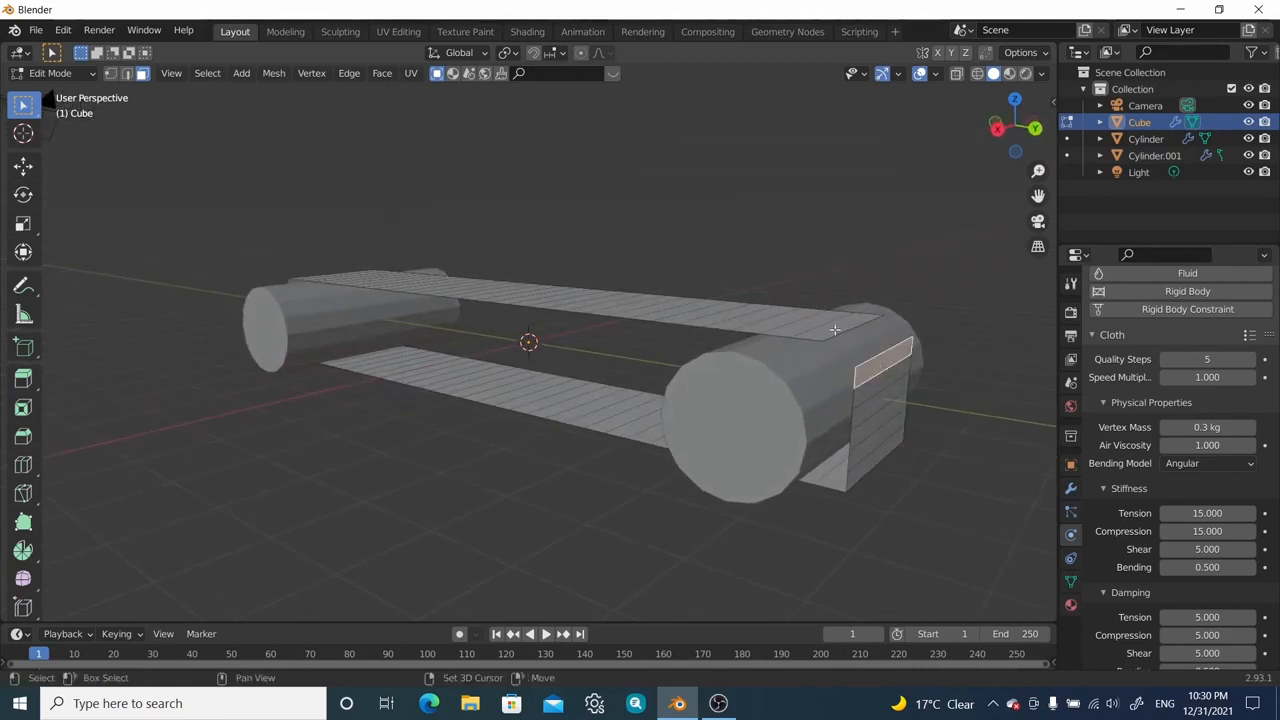
left_click(835, 329, "shift")
key("x")
left_click(825, 330)
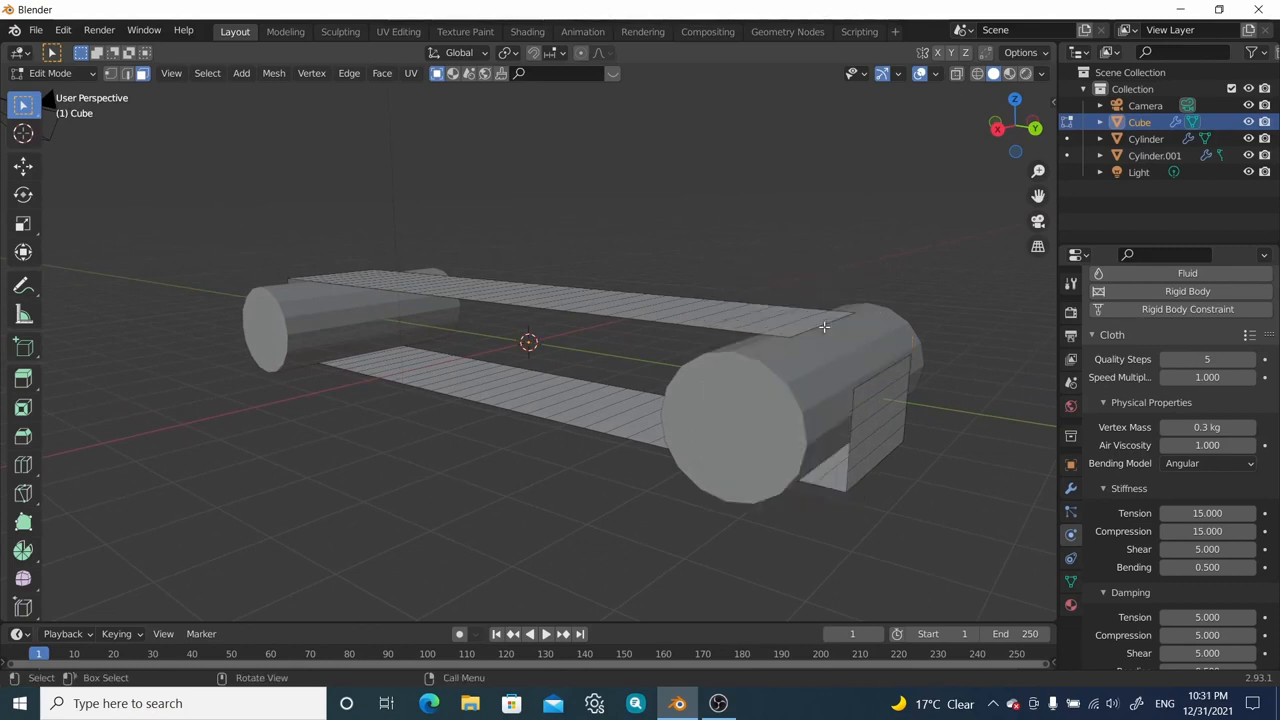
Step: Bridge the open edges of the top strip and the positive Y end wall with a sloped face
middle_click_drag(888, 357, 893, 376)
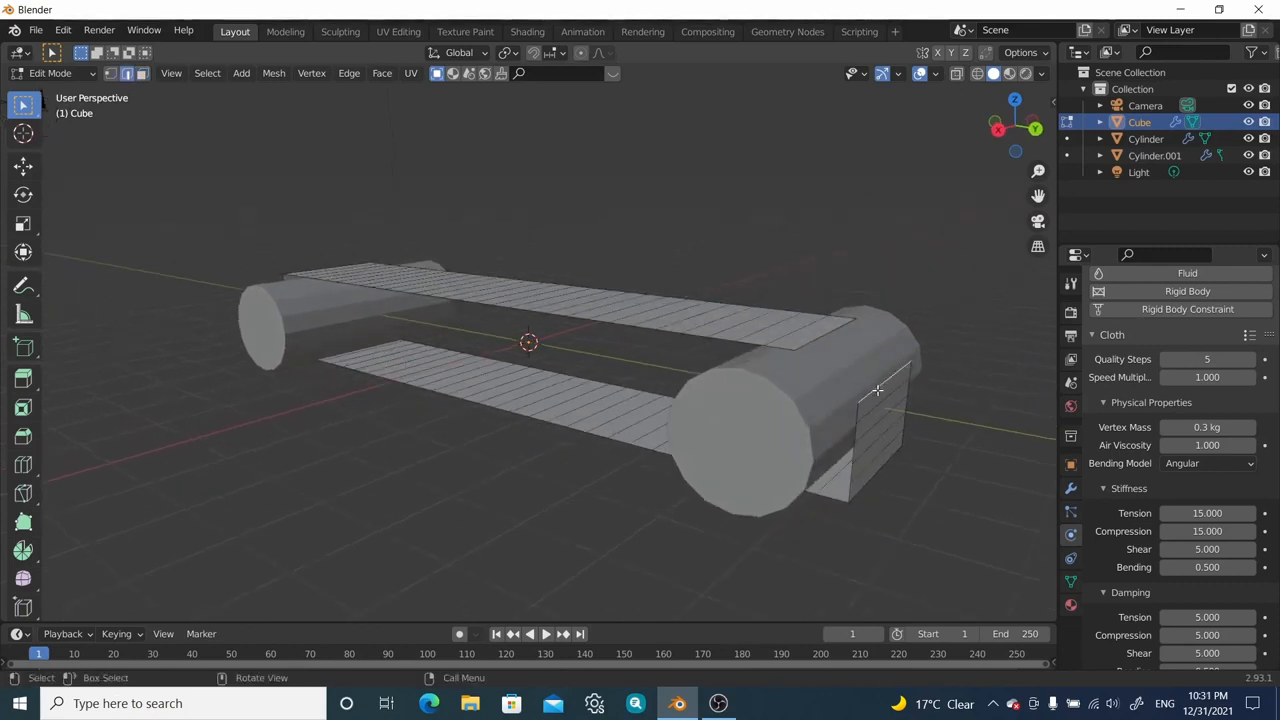
left_click(815, 348)
middle_click_drag(870, 355, 882, 390)
Step: With X-ray on and in face selection, delete the lowest faces of the positive Y end wall and the adjoining last face of the bottom strip
left_click(955, 76)
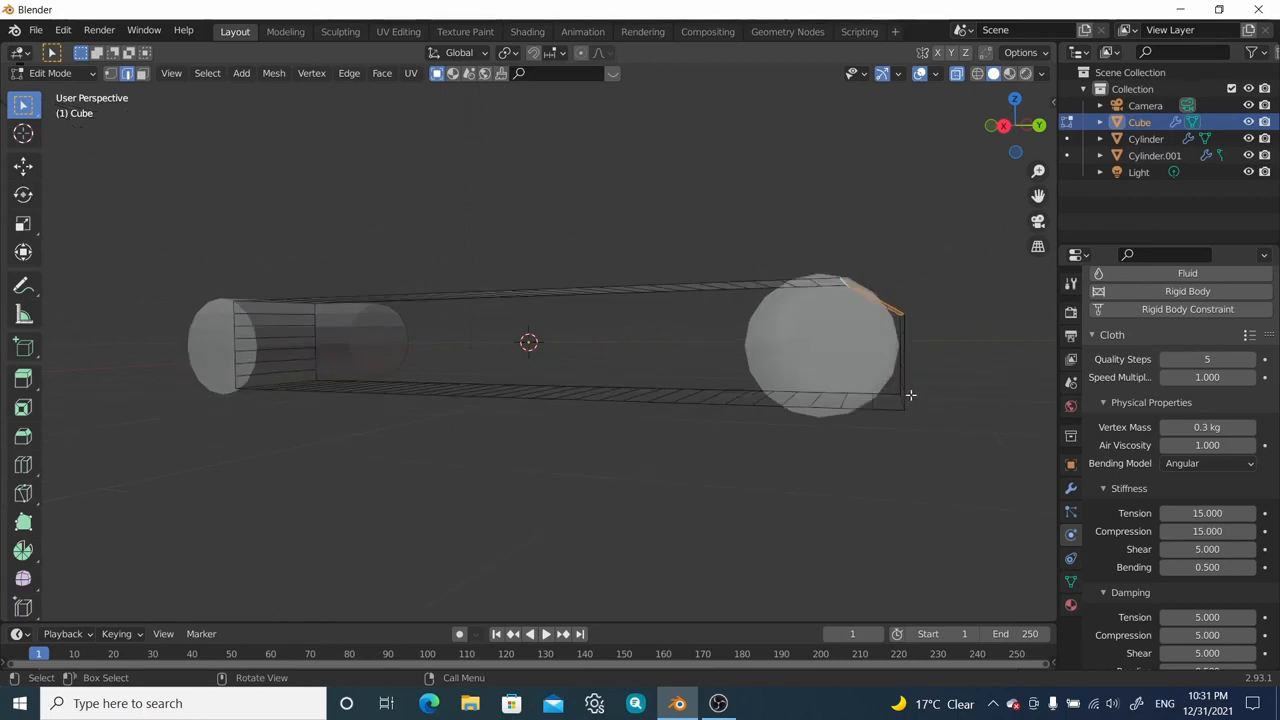
left_click(142, 73)
key("b")
left_click_drag(927, 364, 870, 430)
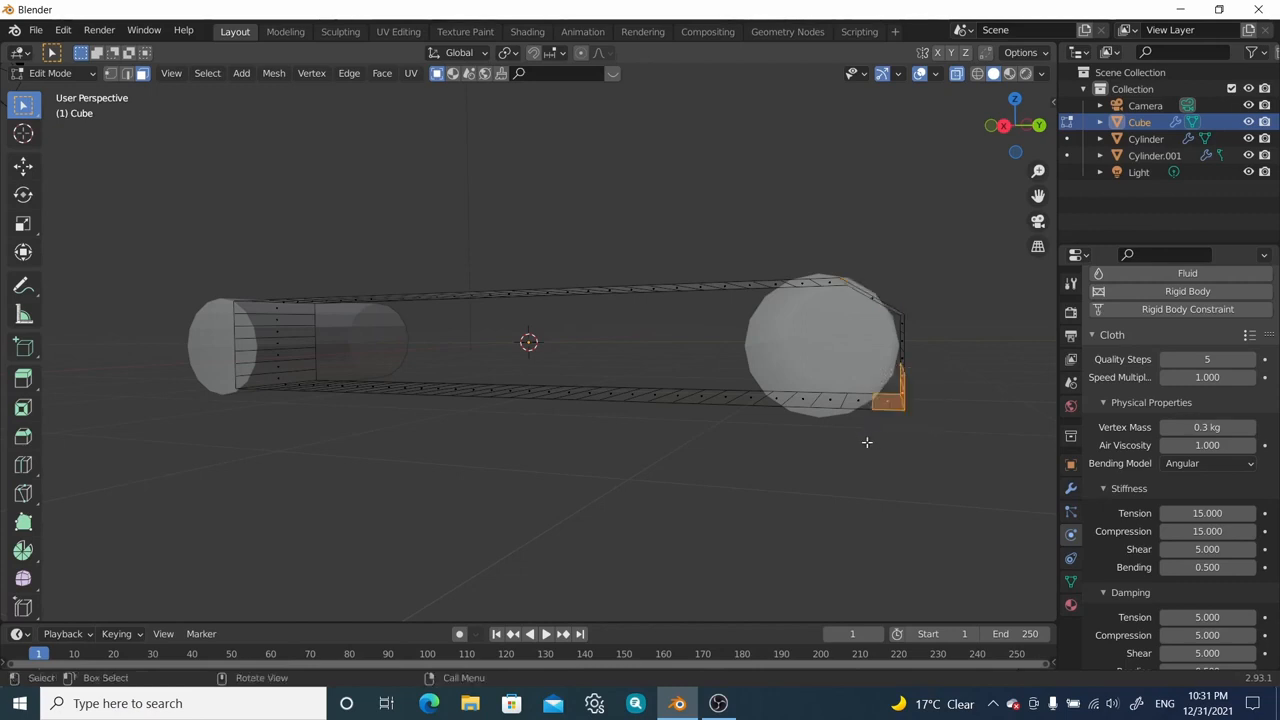
key("x")
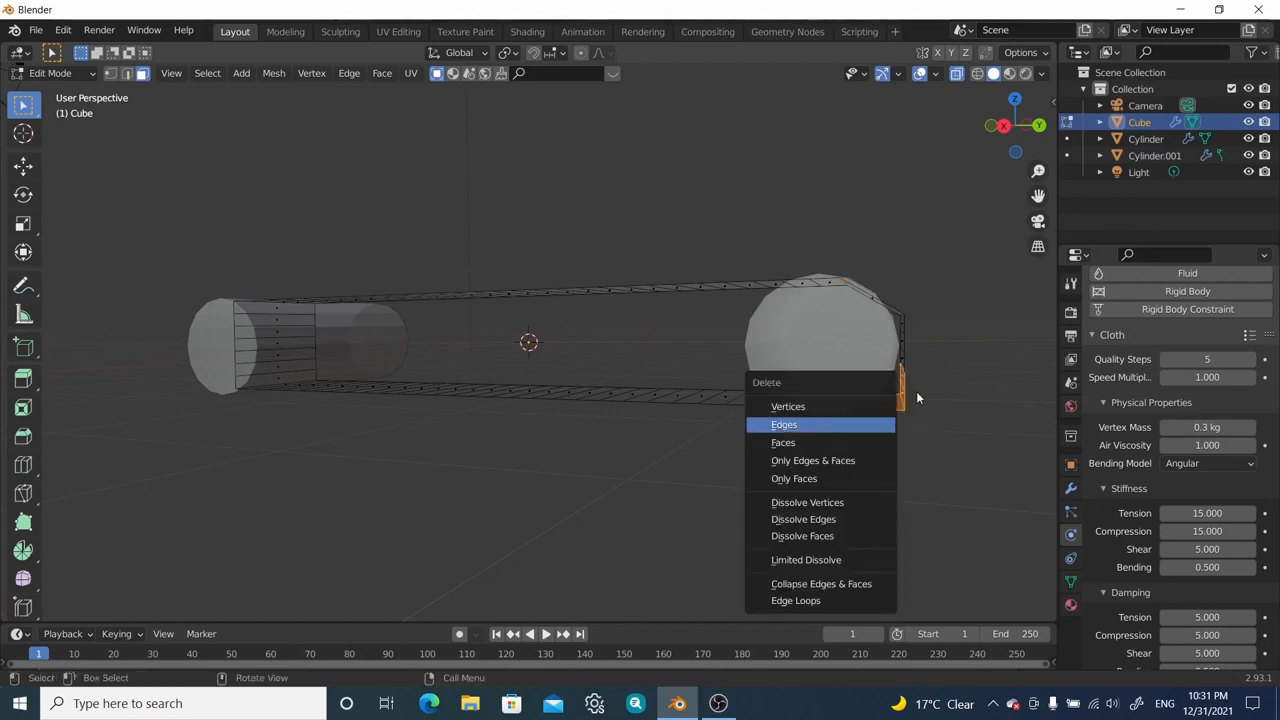
left_click(826, 456)
Step: Bridge the open edges of the bottom strip and the positive Y end wall with a sloped face
middle_click_drag(843, 443, 600, 250)
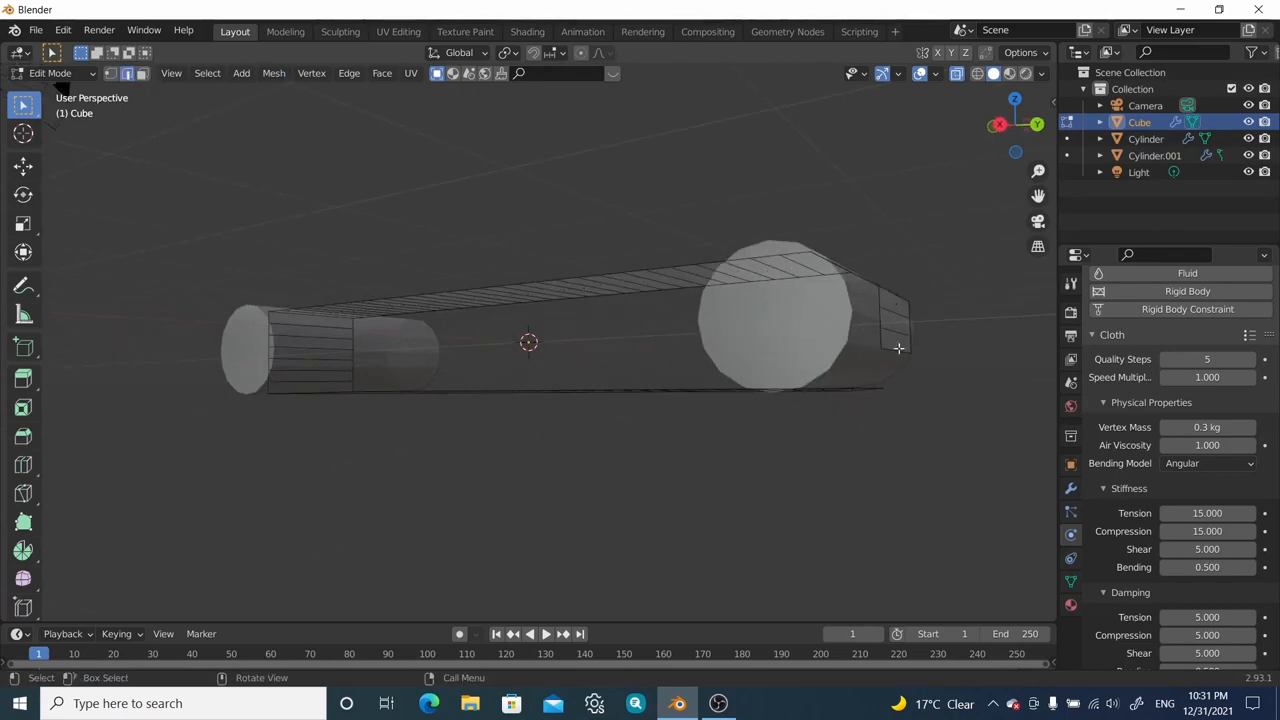
middle_click_drag(871, 392, 871, 410)
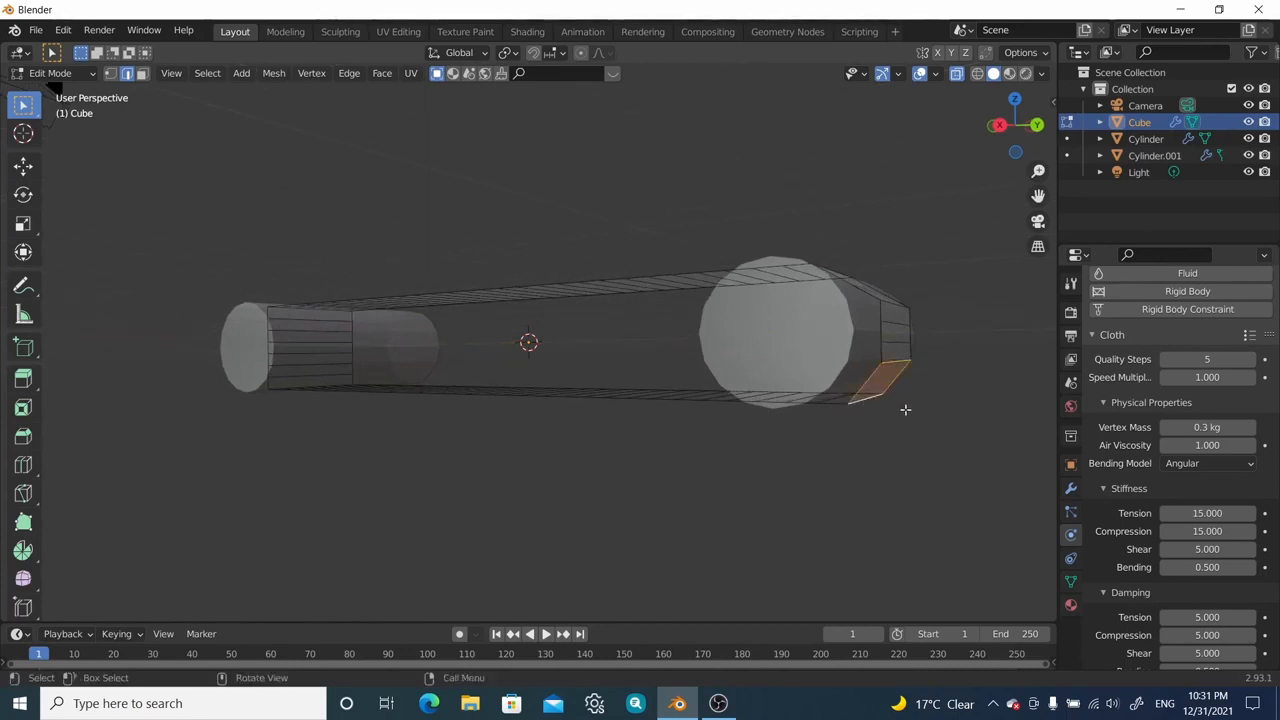
middle_click_drag(905, 409, 899, 353)
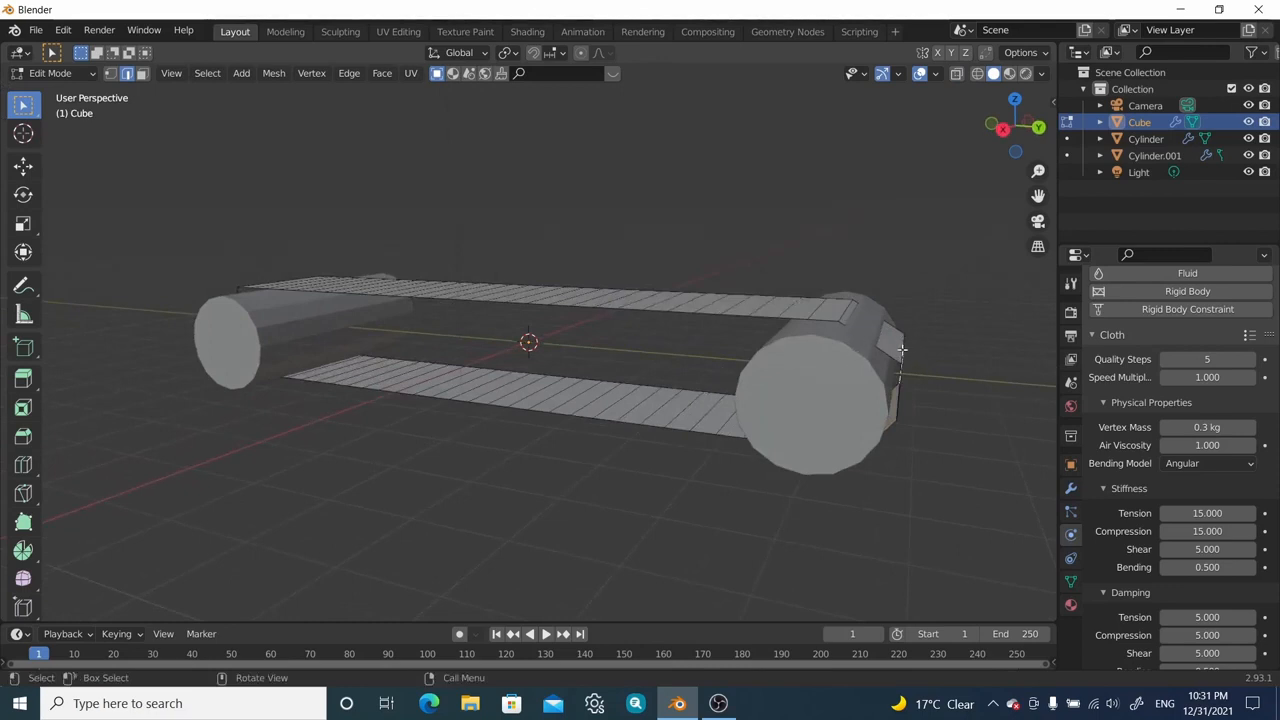
Step: Move the outer edge of the upper sloped face at the positive Y end up about 0.34 m and inward about 0.34 m along negative Y
key("g")
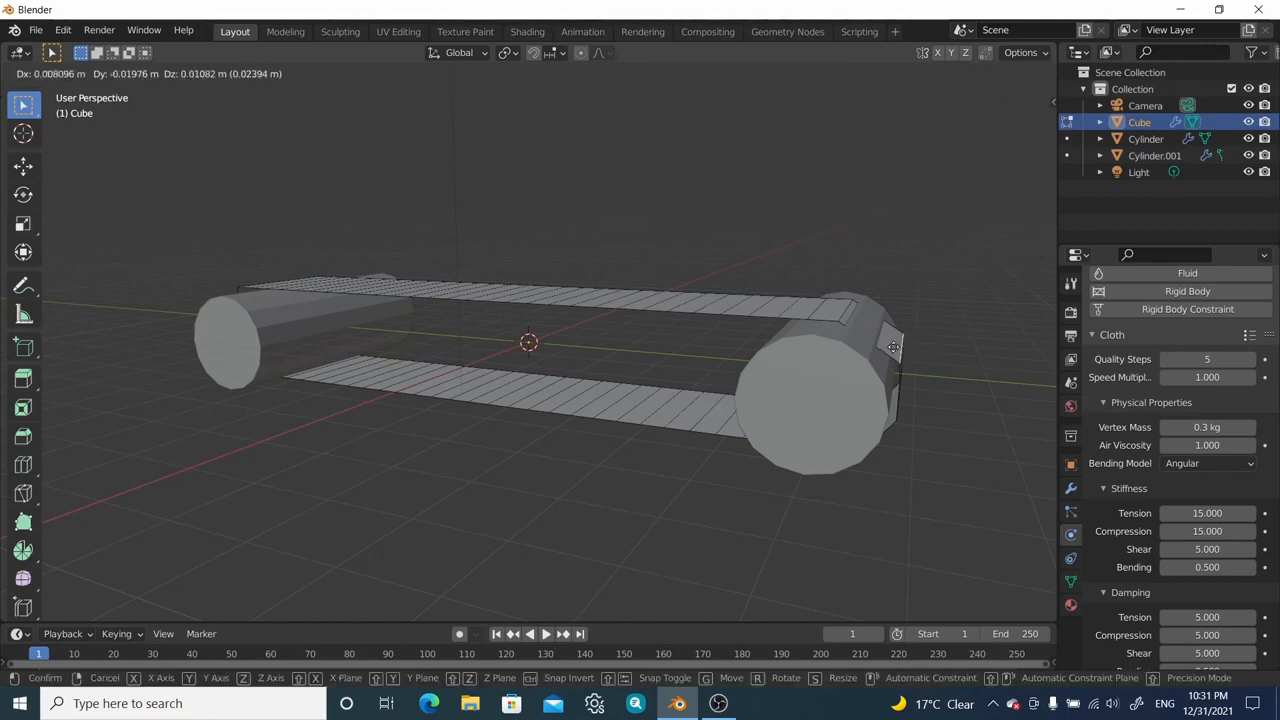
key("z")
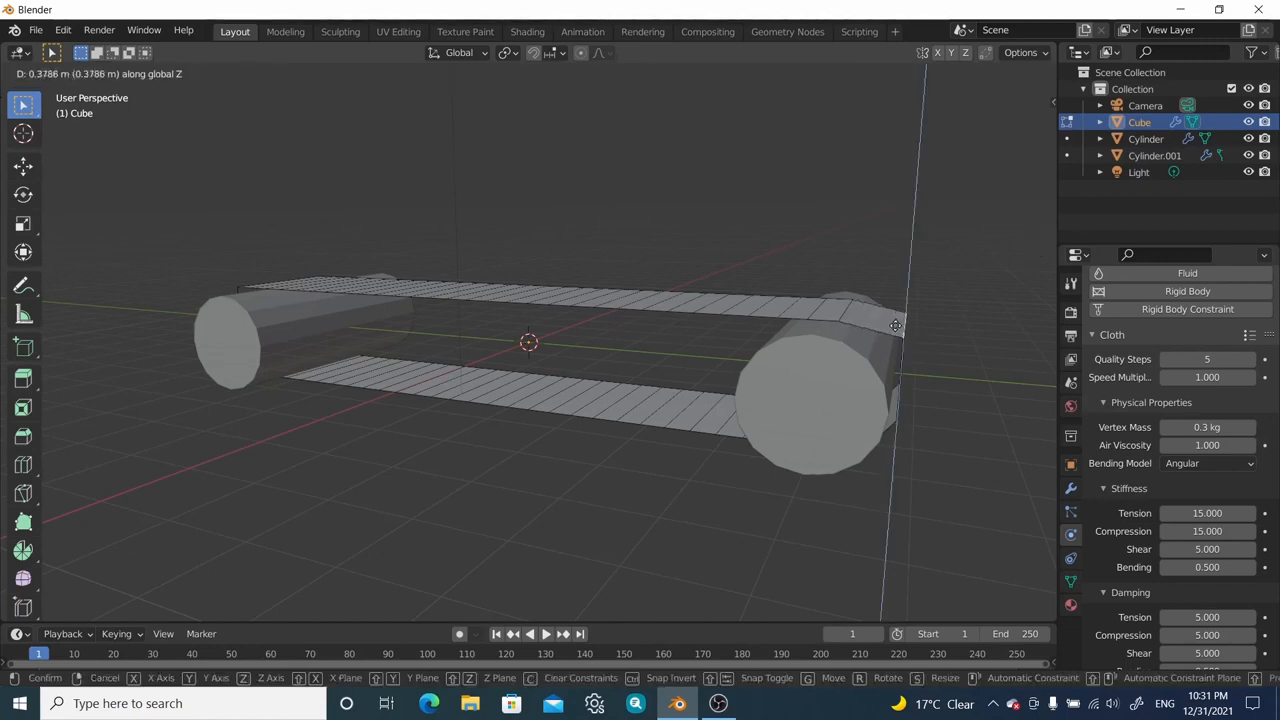
left_click(888, 327)
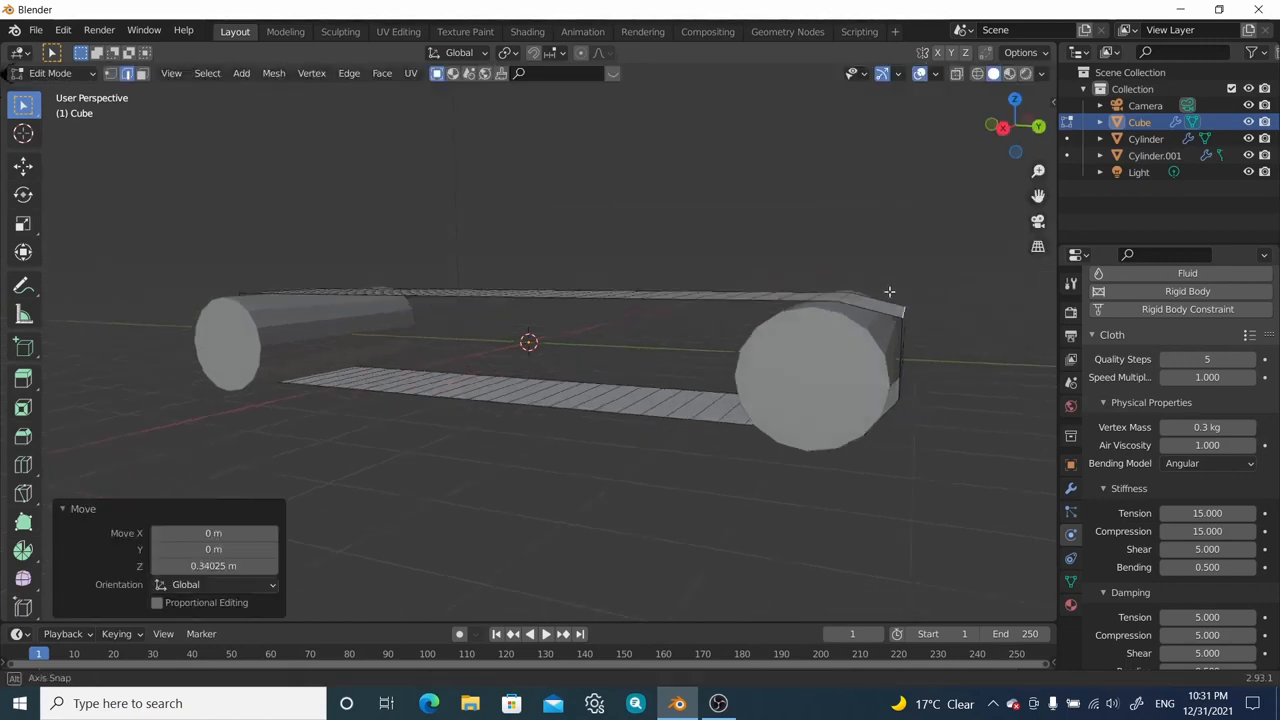
key("g")
key("y")
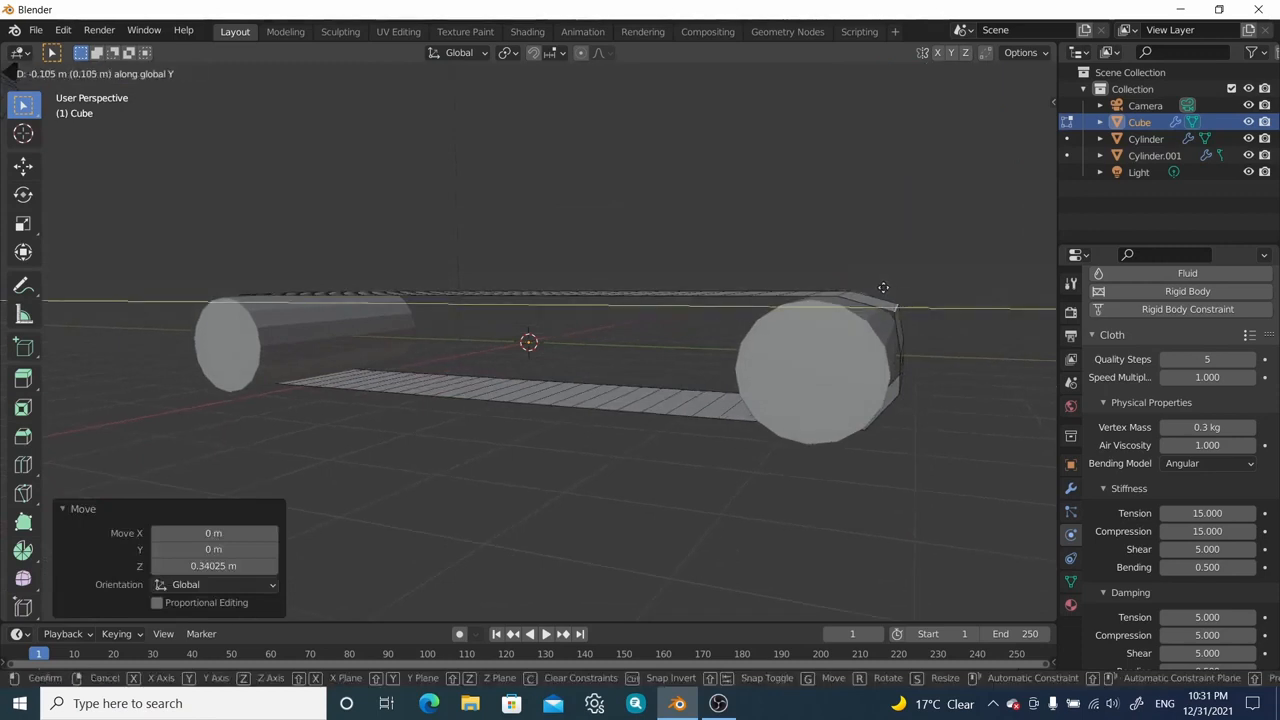
left_click(870, 285)
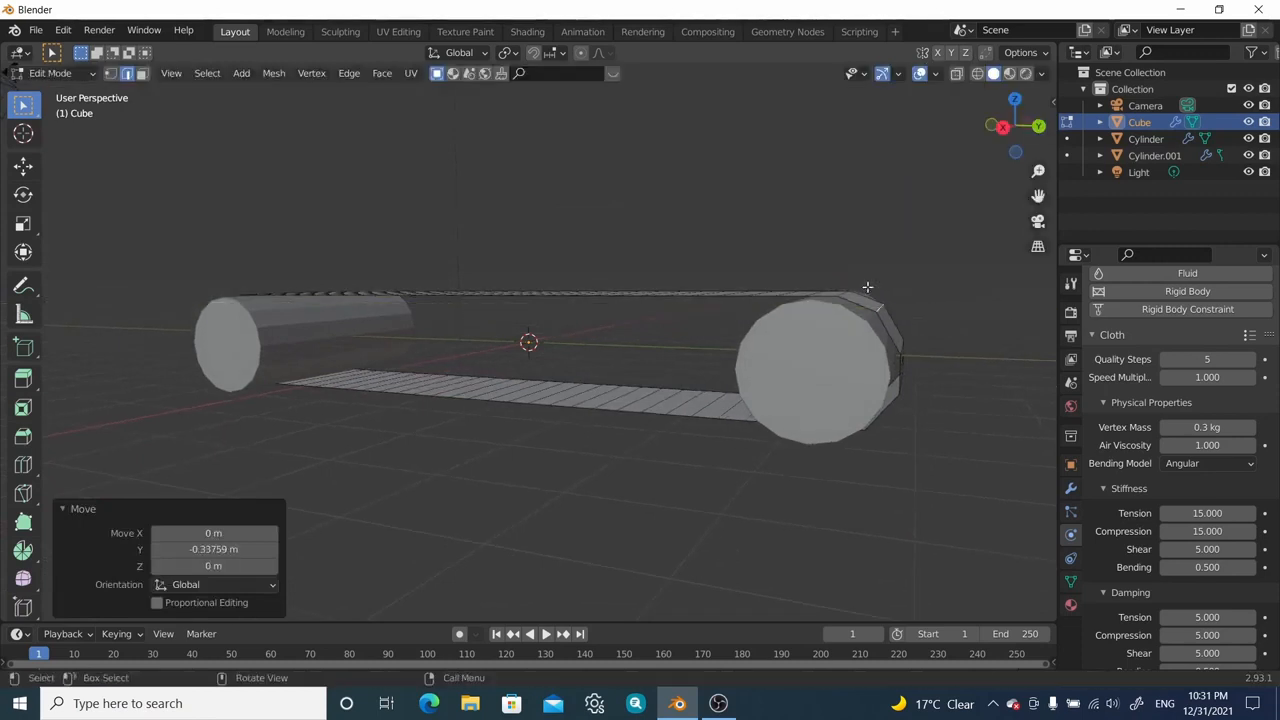
Step: Raise the edge joining the bottom strip to the lower sloped face at the positive Y end by about 0.15 m along Z
middle_click_drag(870, 285, 833, 278)
middle_click_drag(877, 470, 892, 419)
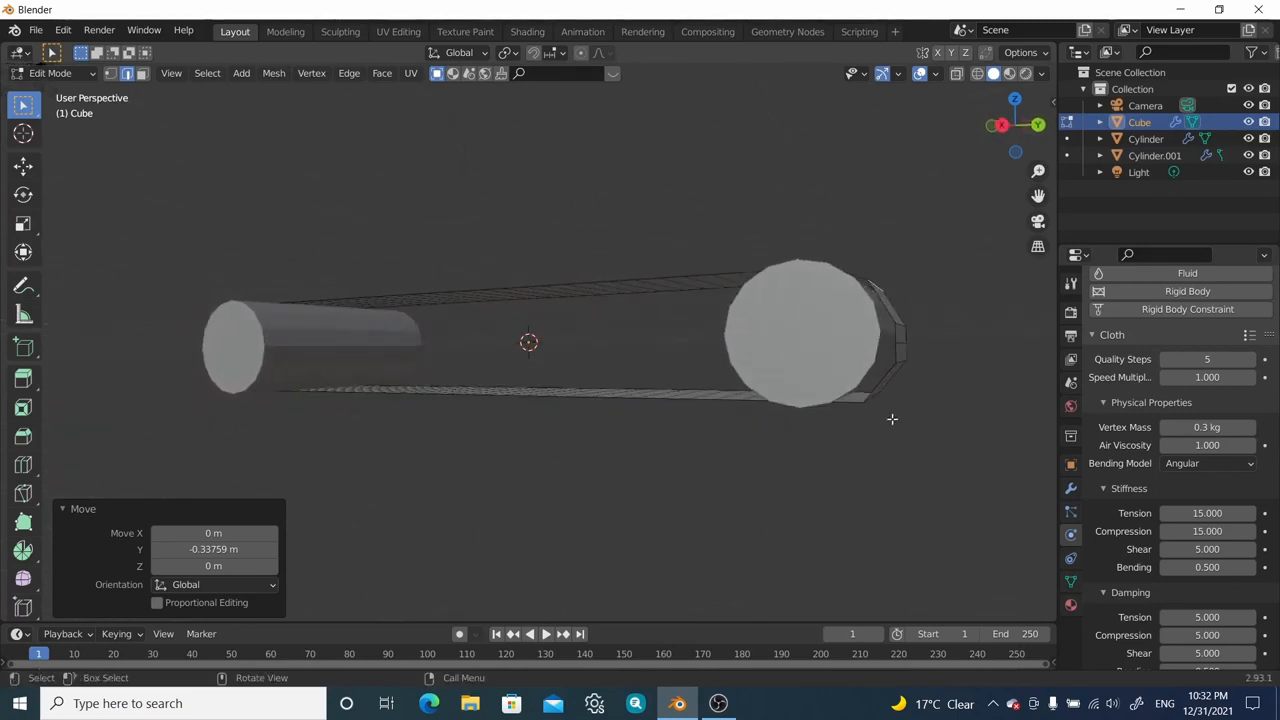
left_click(866, 404)
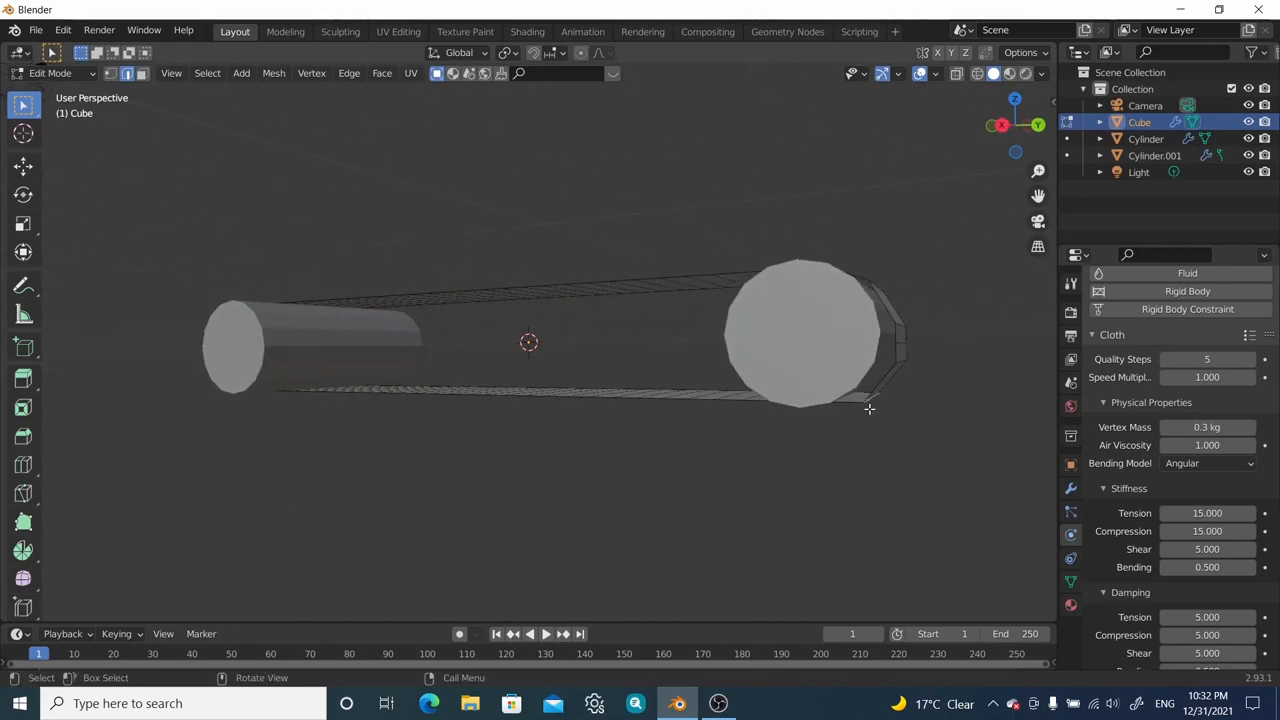
key("g")
key("z")
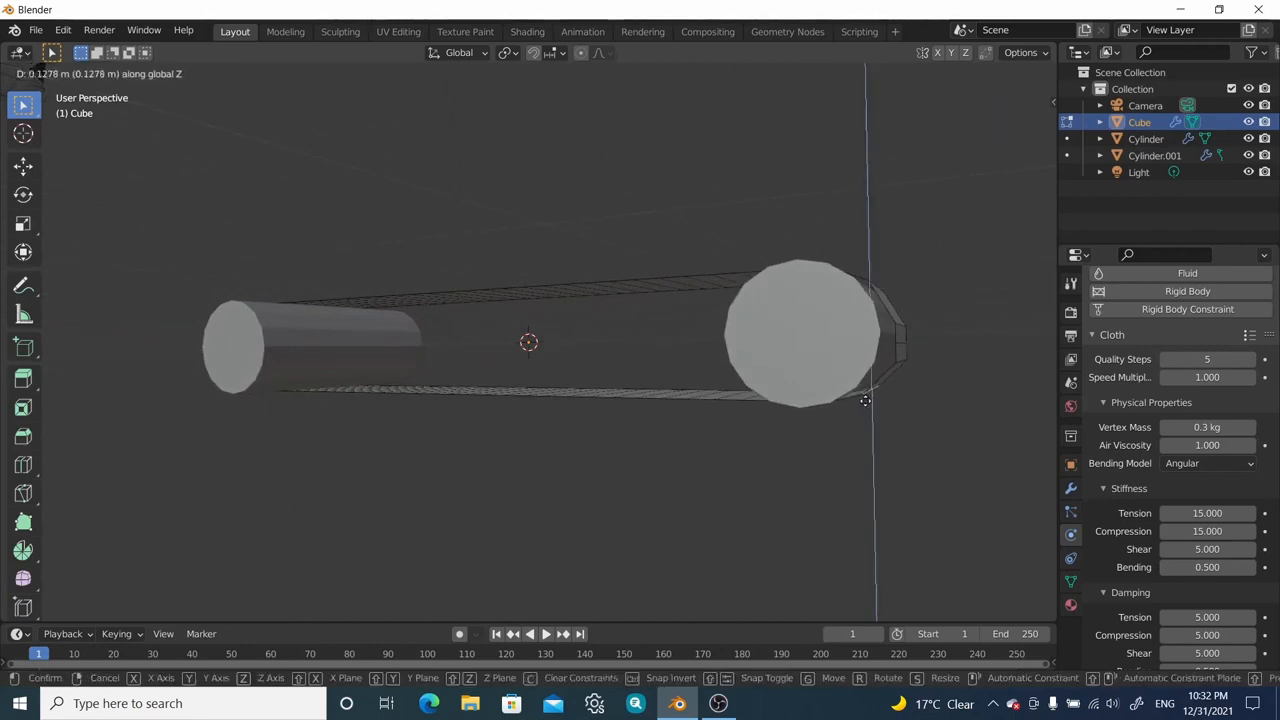
left_click(864, 399)
middle_click_drag(864, 399, 906, 384)
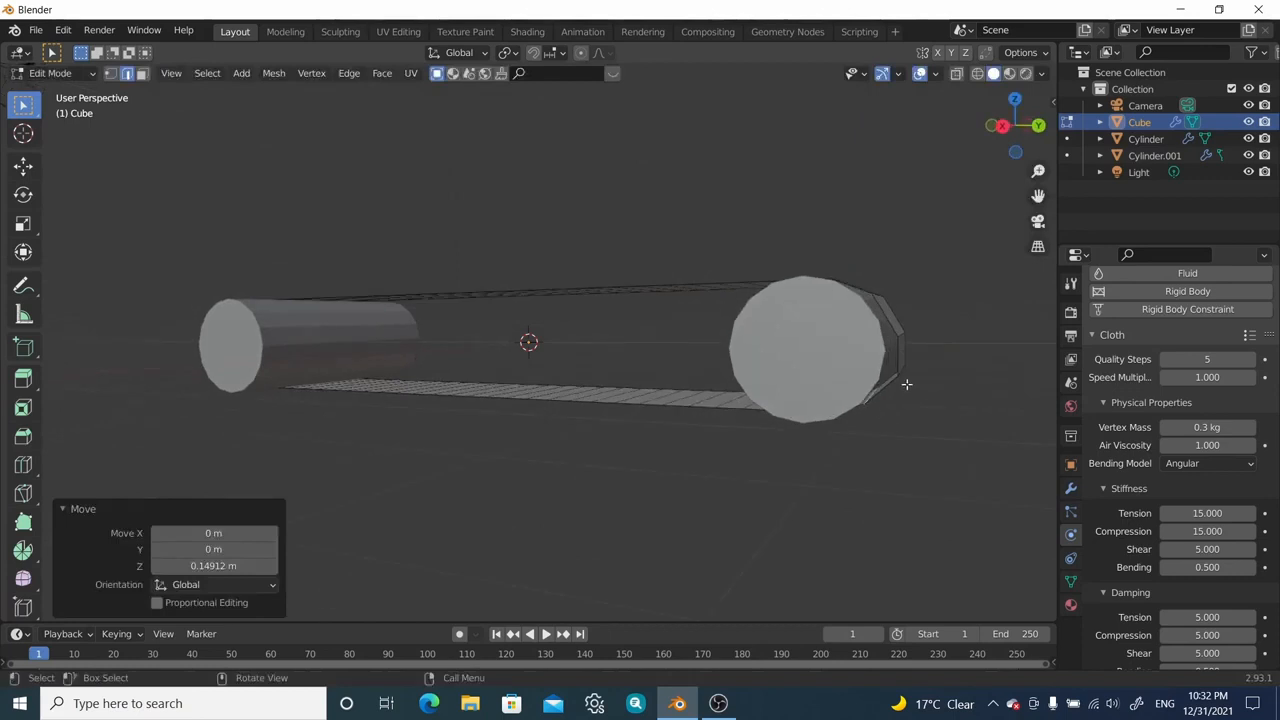
Step: Nudge the lower edge of the positive Y end wall about 0.09 m toward negative Y, and shape the belt's negative Y end to match
left_click(902, 374)
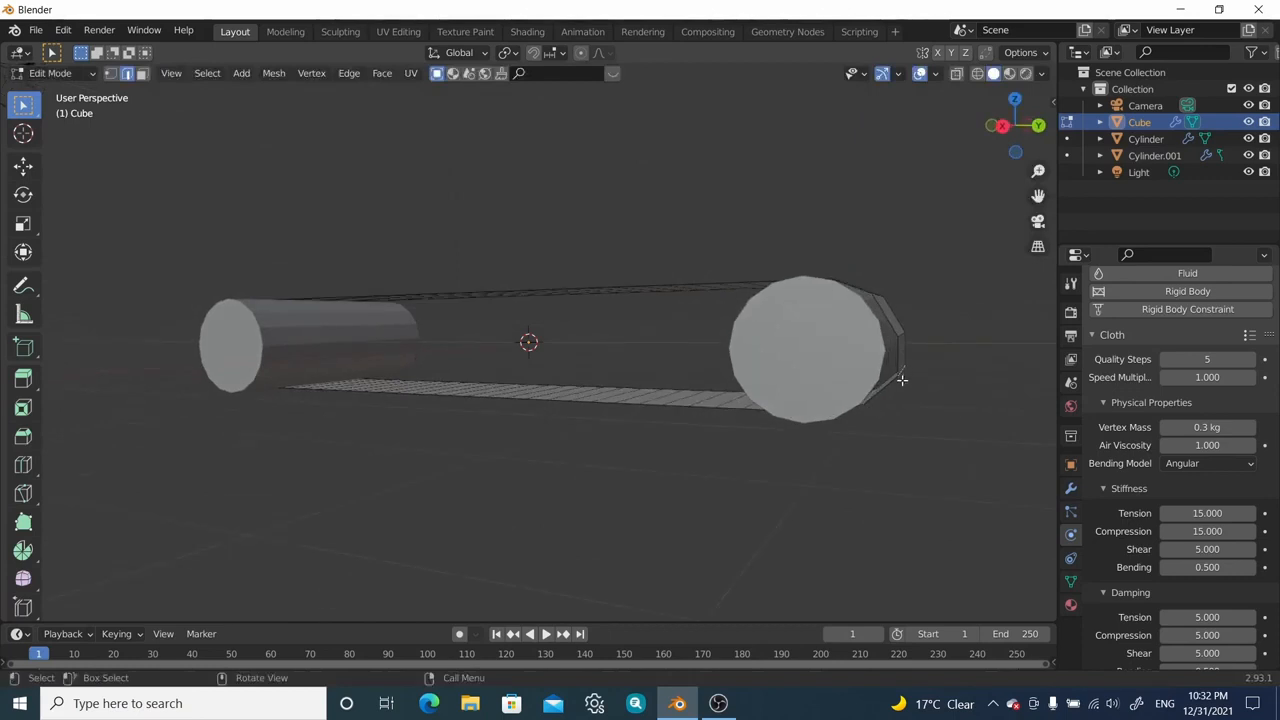
key("g")
left_click(895, 379)
middle_click_drag(895, 379, 458, 355)
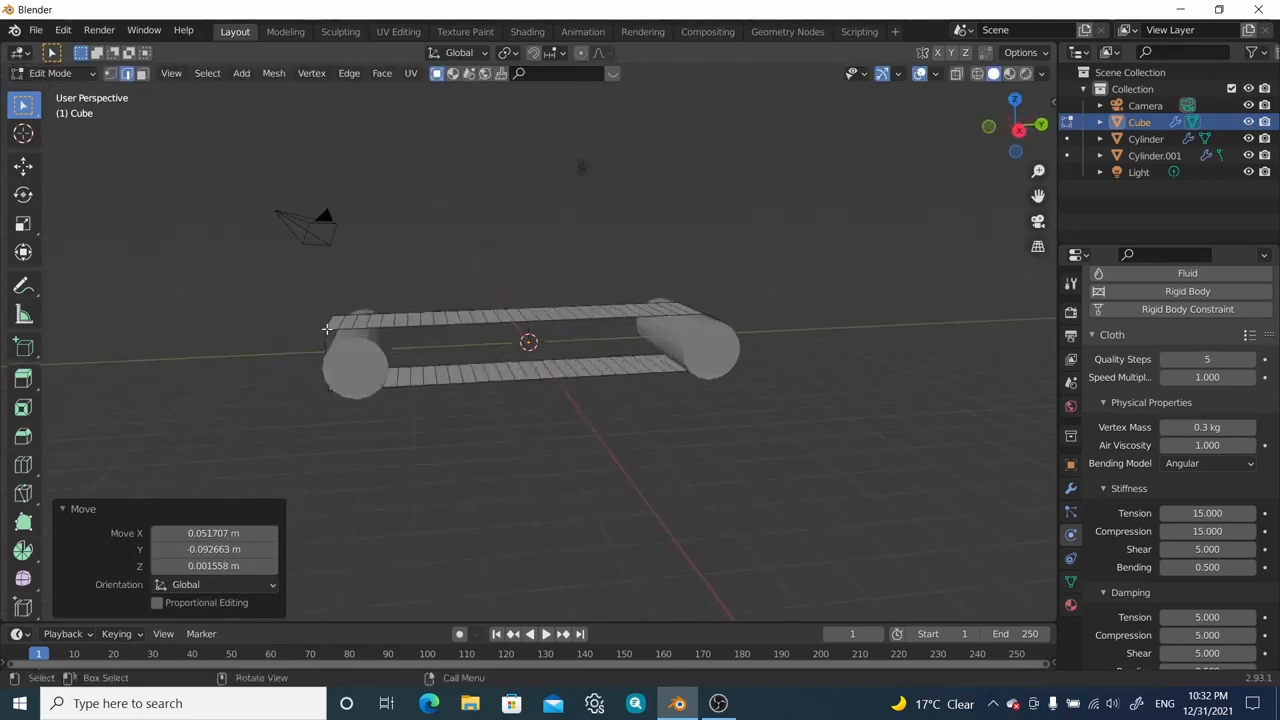
middle_click_drag(530, 360, 354, 381)
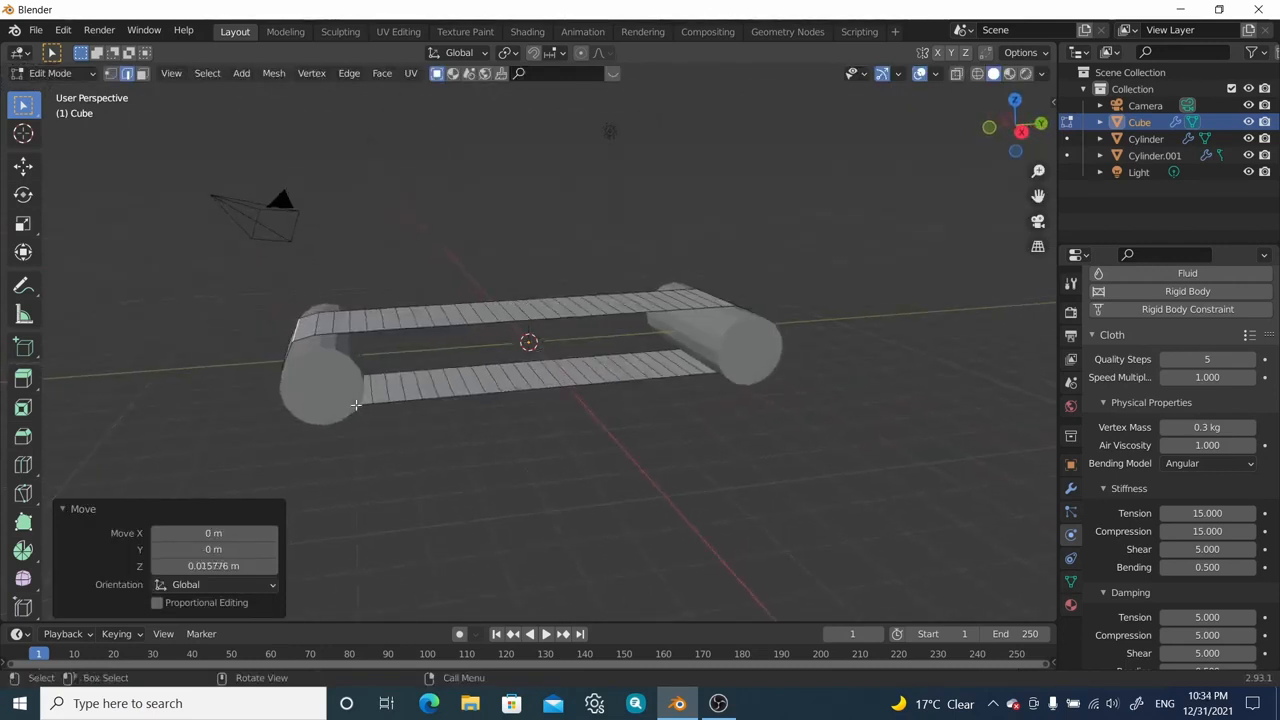
Step: Return the belt to Object Mode and play the cloth simulation to examine its sag between the rollers, then stop playback
key("Tab")
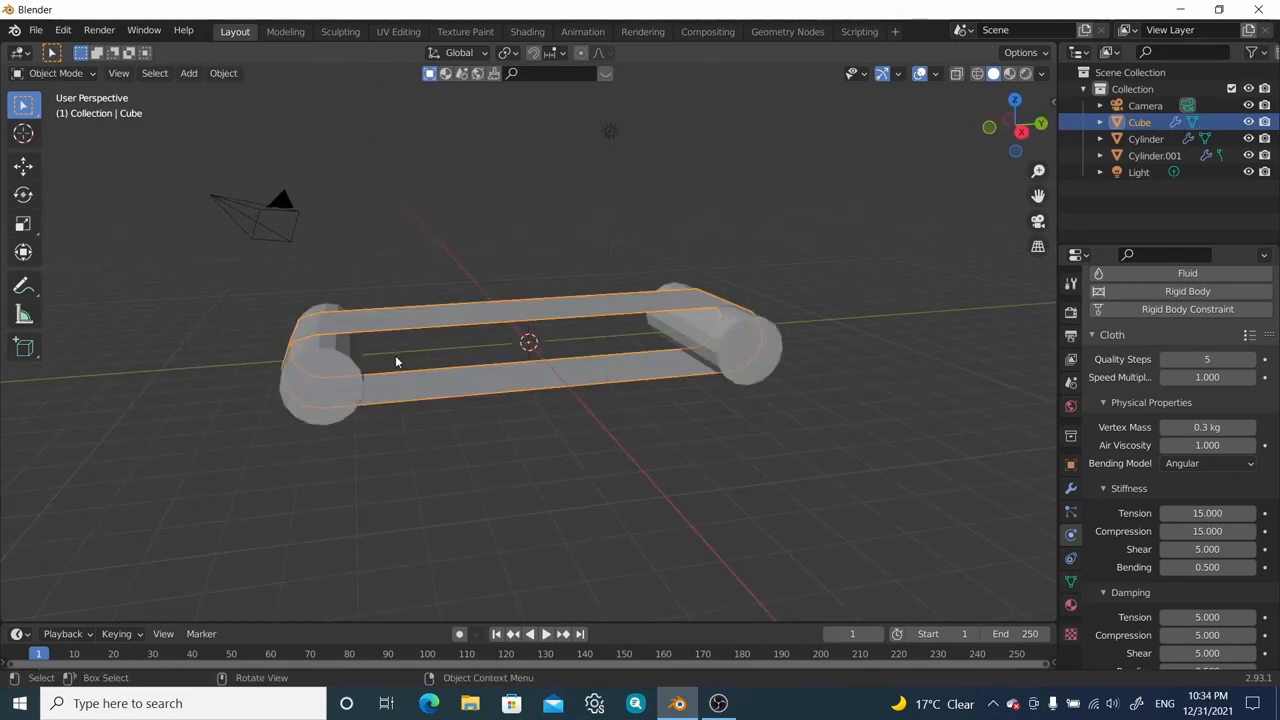
left_click(540, 633)
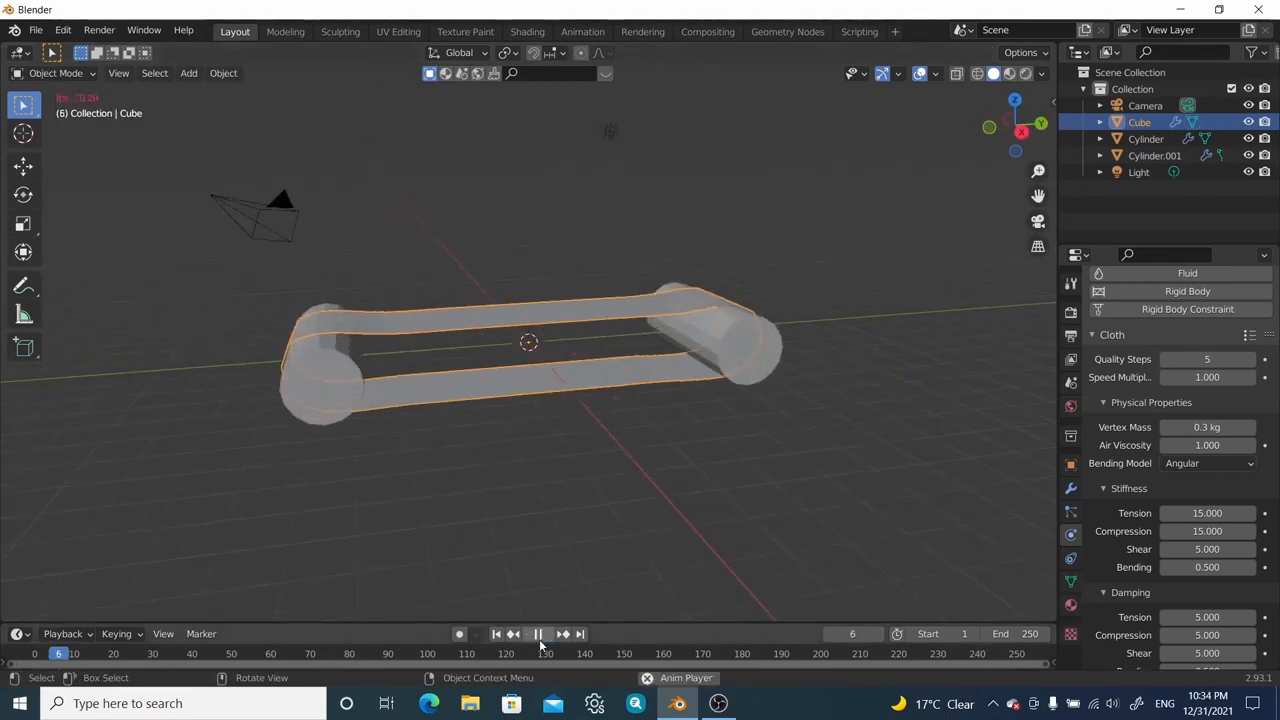
middle_click_drag(614, 546, 496, 408)
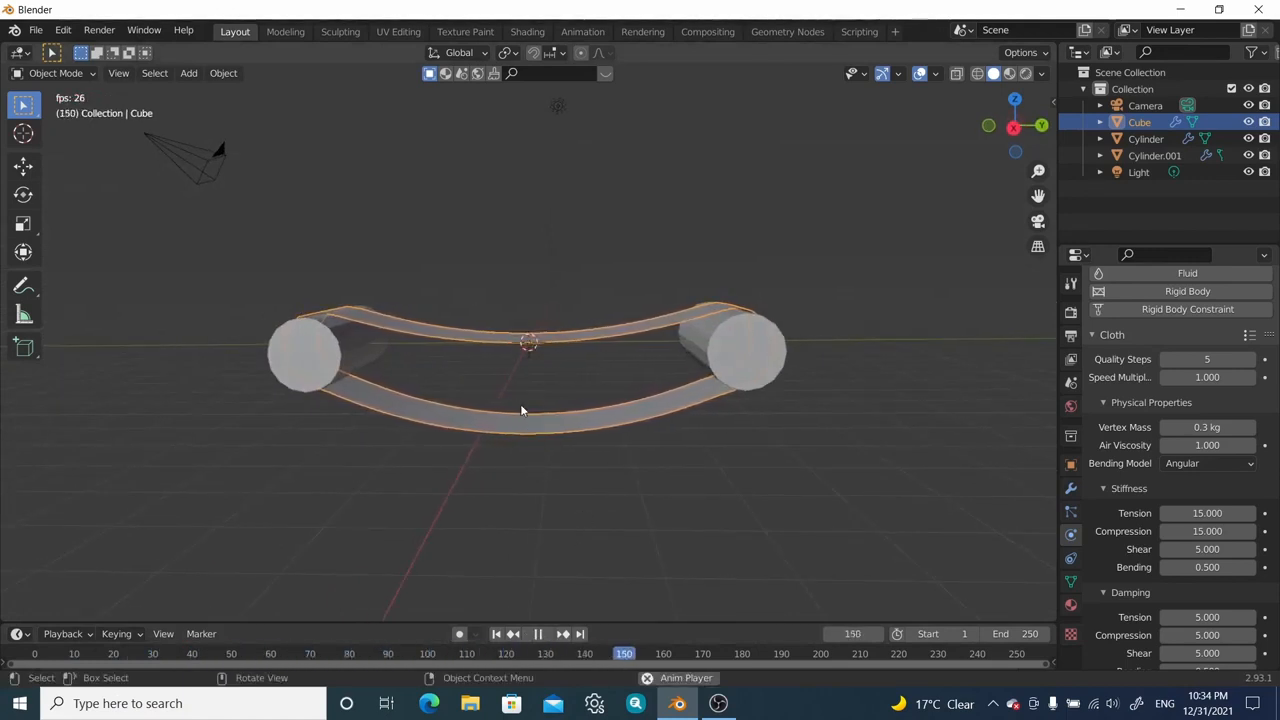
left_click(538, 633)
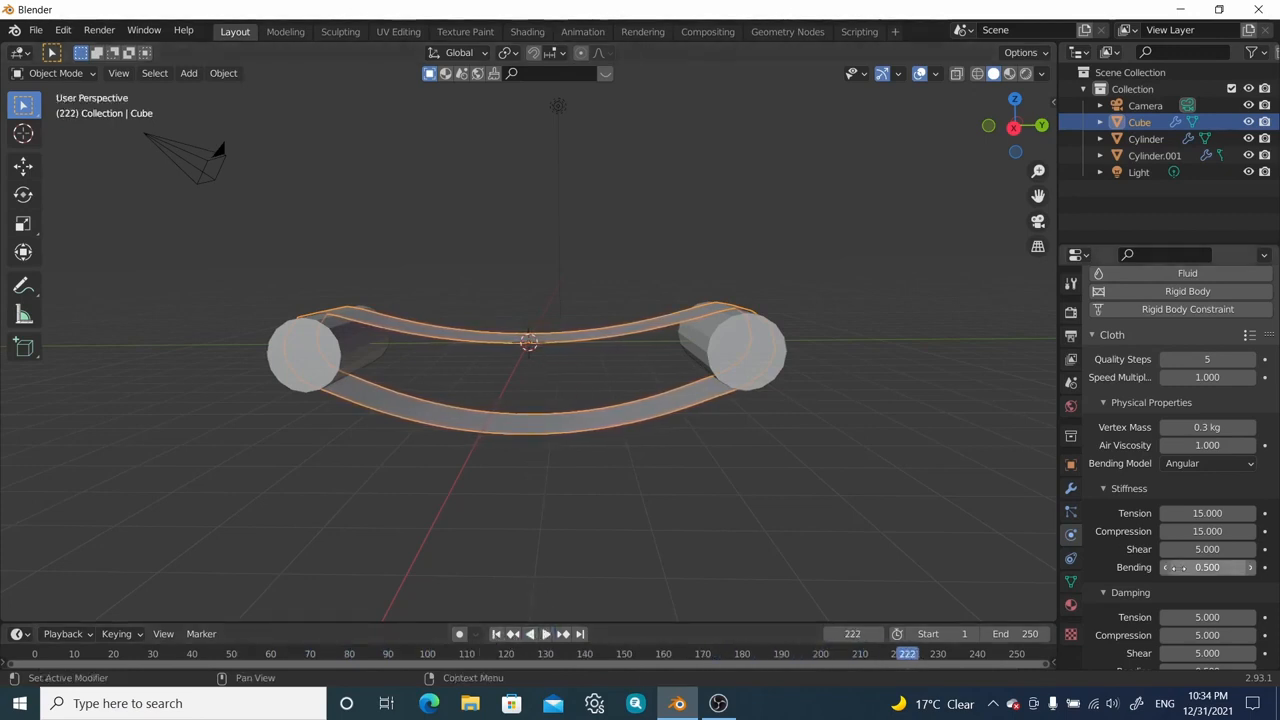
Step: Set the belt's cloth stiffness Tension to 1000
scroll(1177, 567, "down", 2)
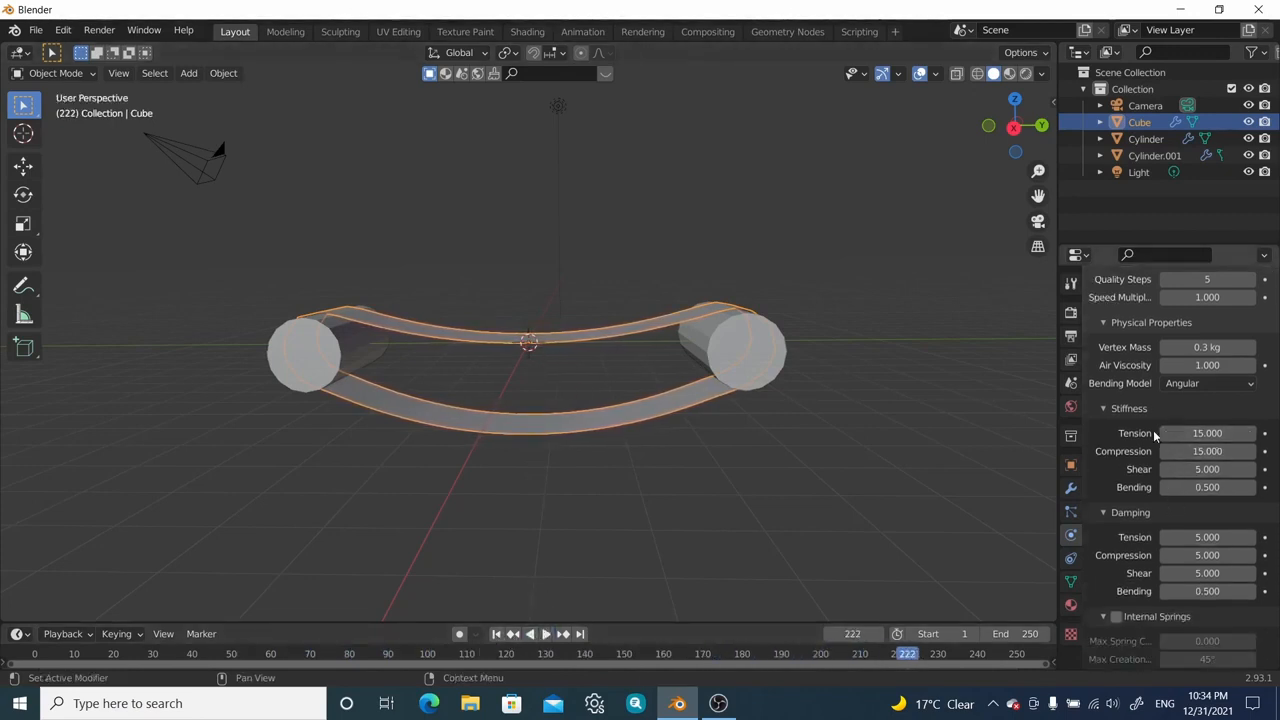
left_click(1213, 435)
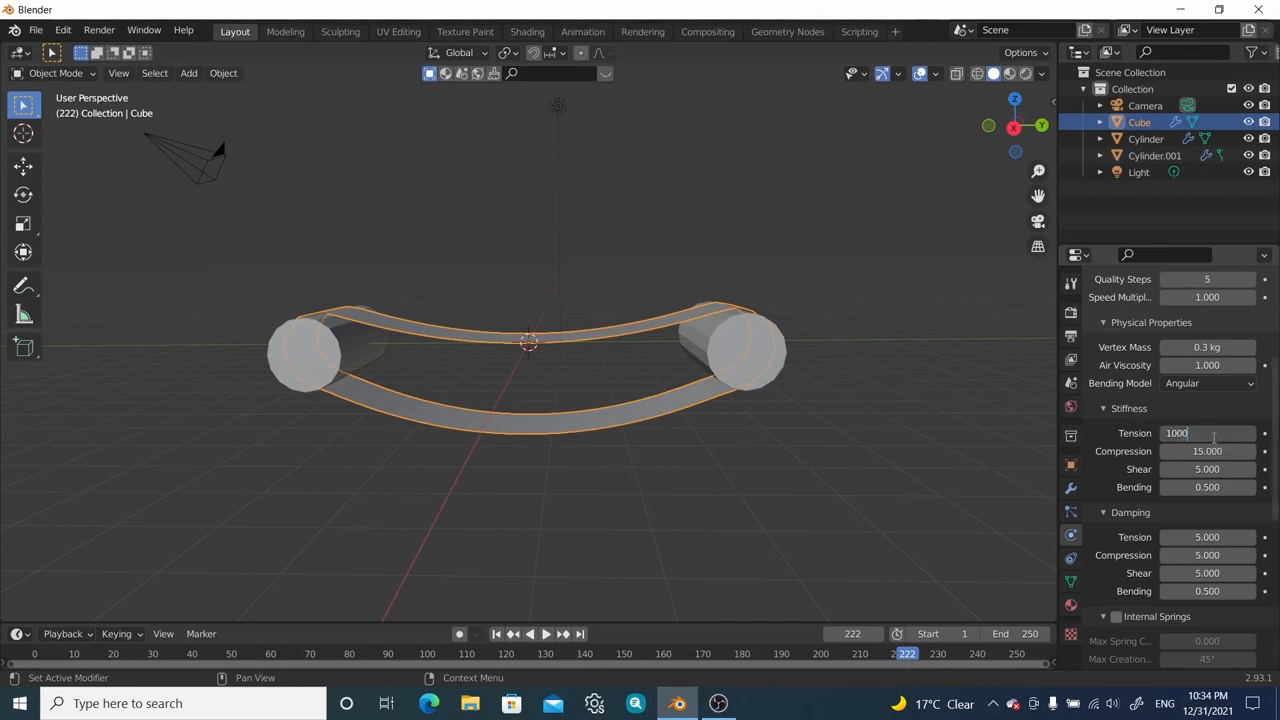
key("Return")
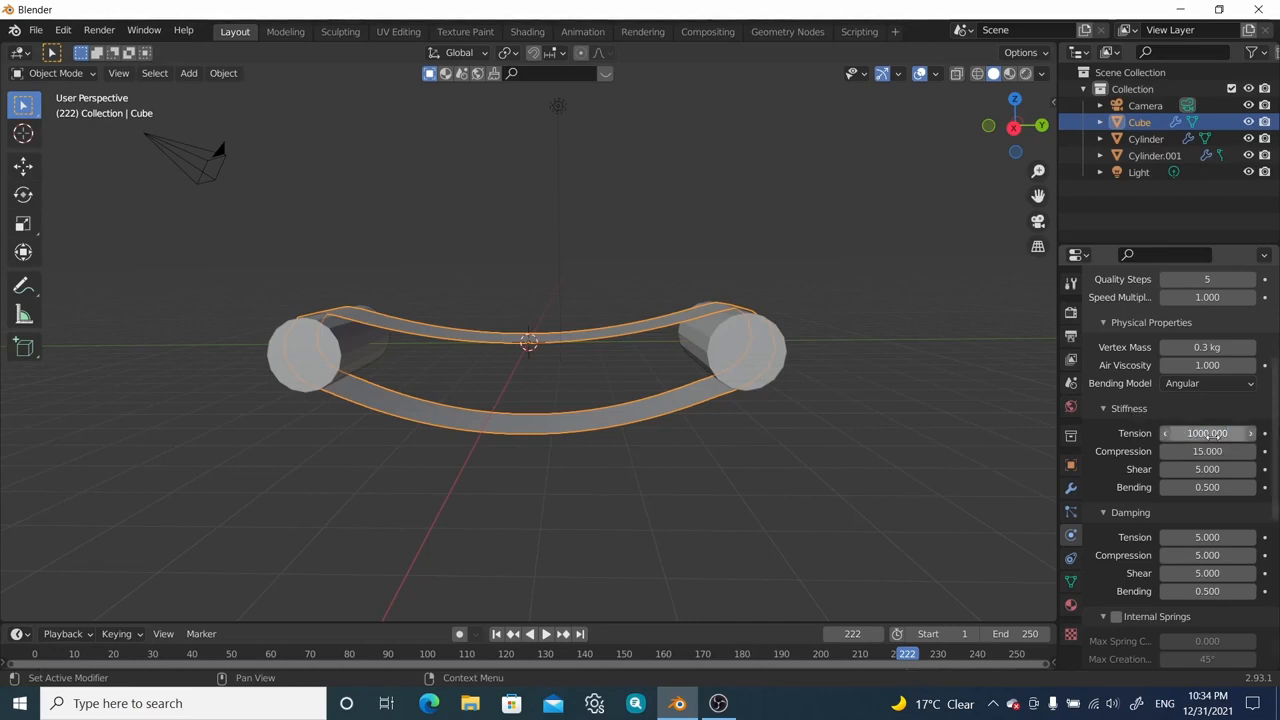
Step: Replay the simulation from the first frame, stop it, and examine the stiffened belt from above
left_click(496, 634)
left_click(546, 634)
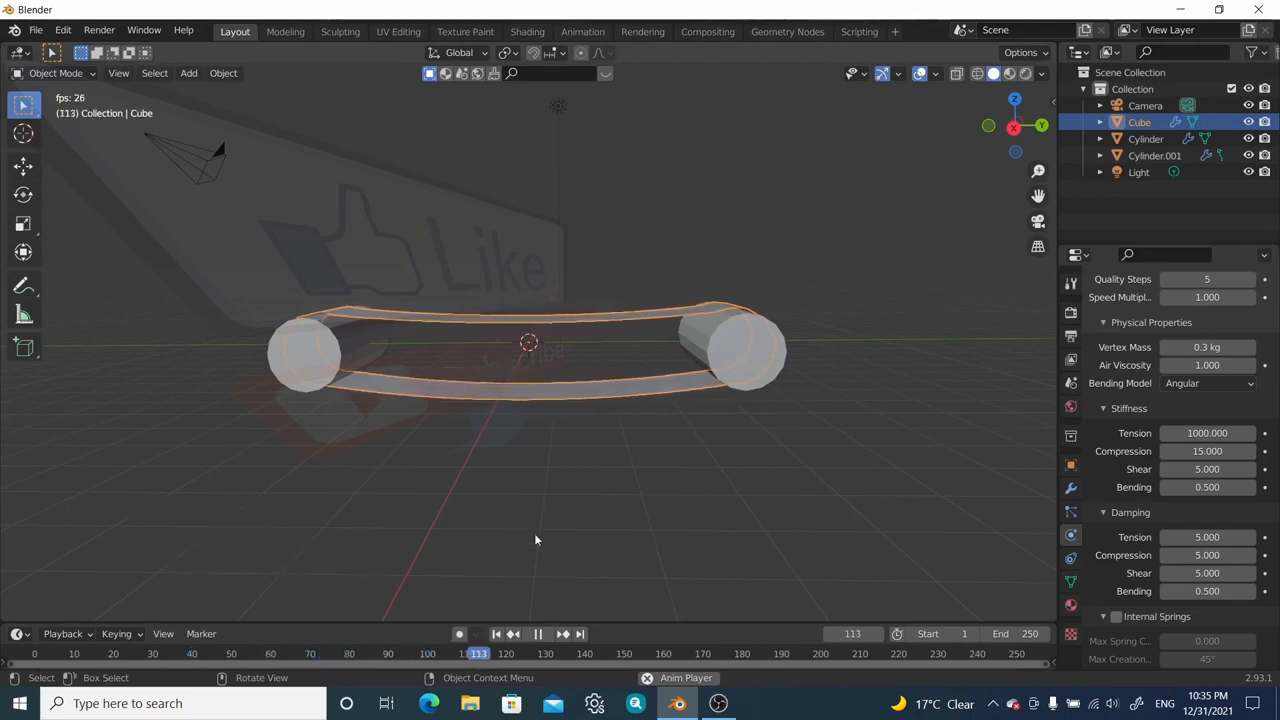
left_click(537, 634)
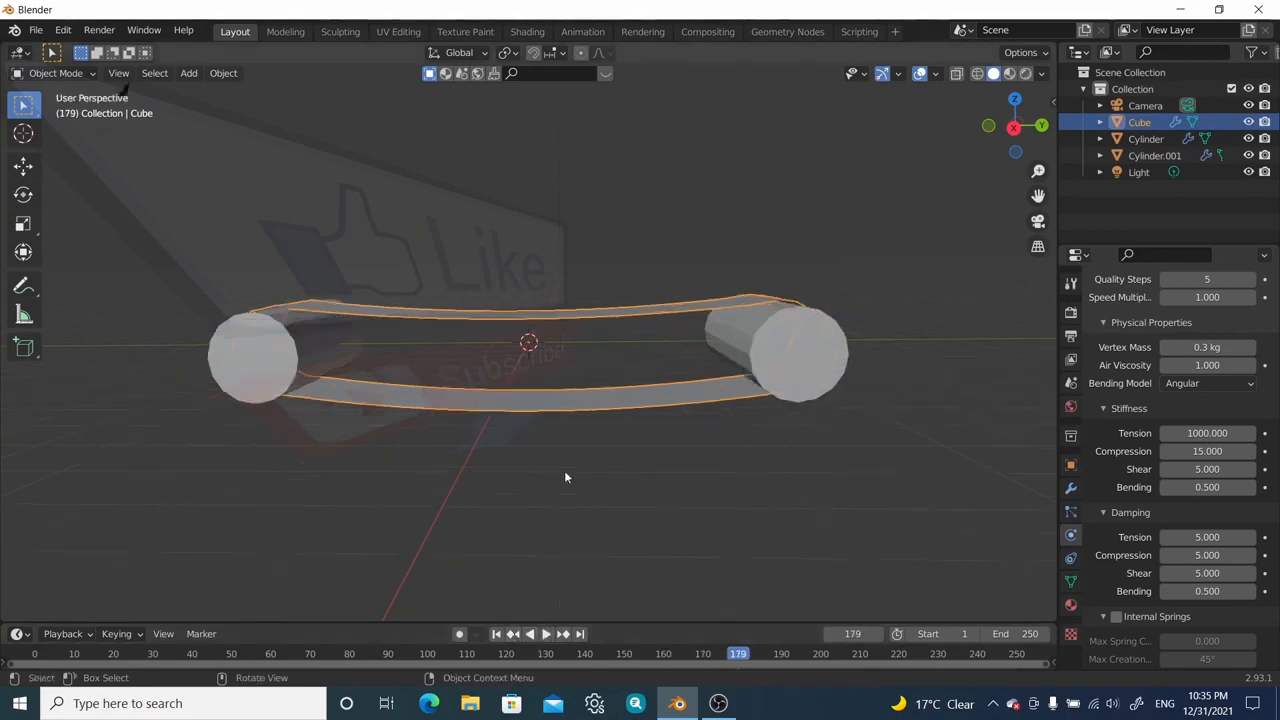
middle_click_drag(562, 440, 822, 317)
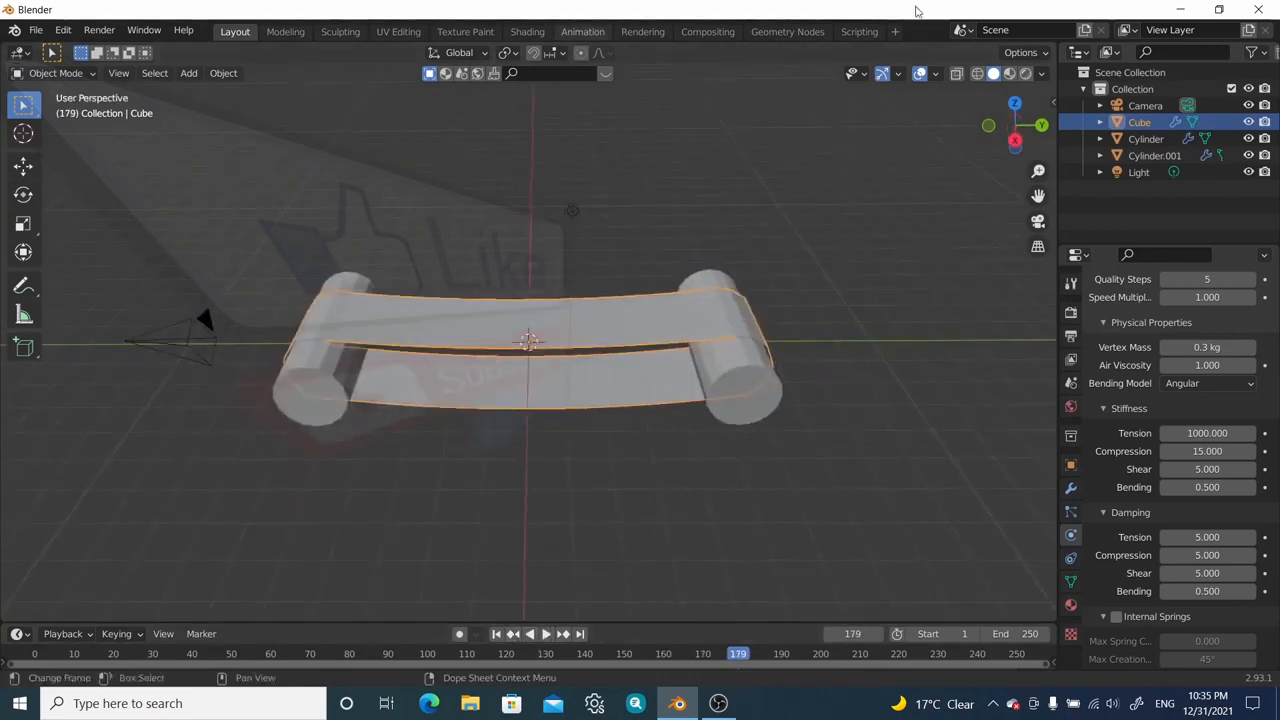
Step: Select the roller at the positive Y end and insert a single keyframe on its Y rotation at frame 179
left_click(745, 383)
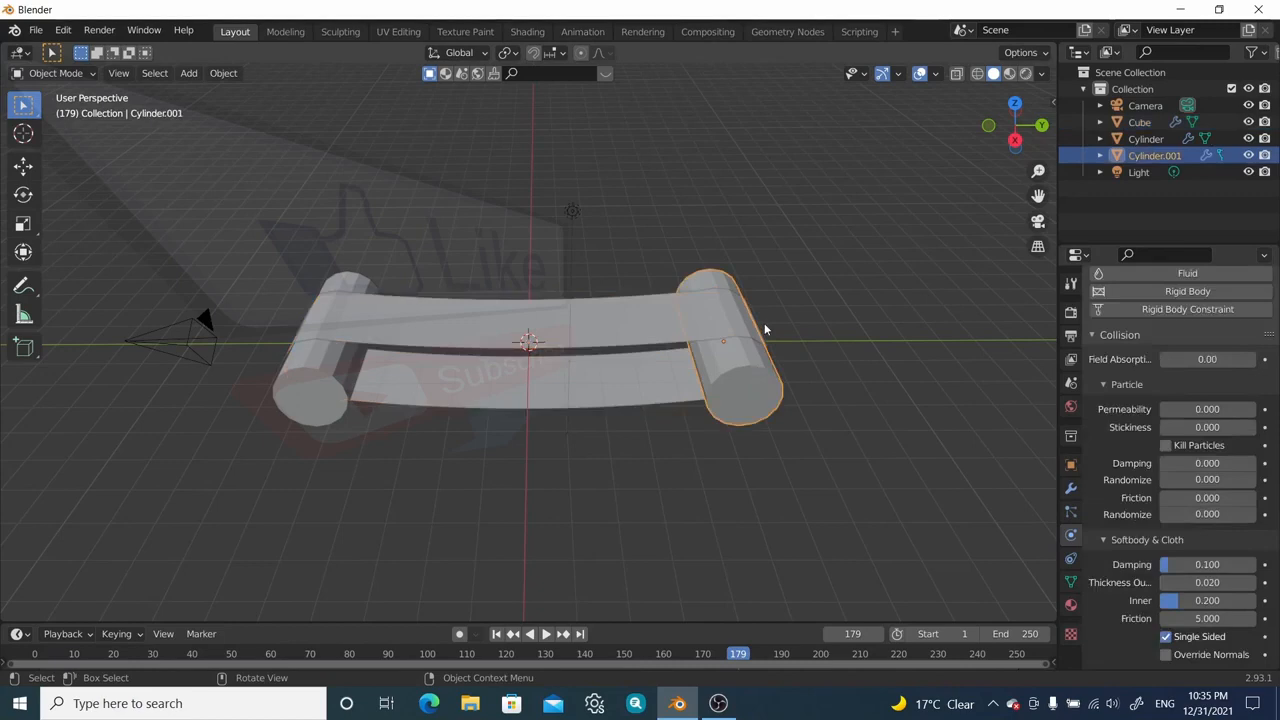
key("n")
right_click(950, 219)
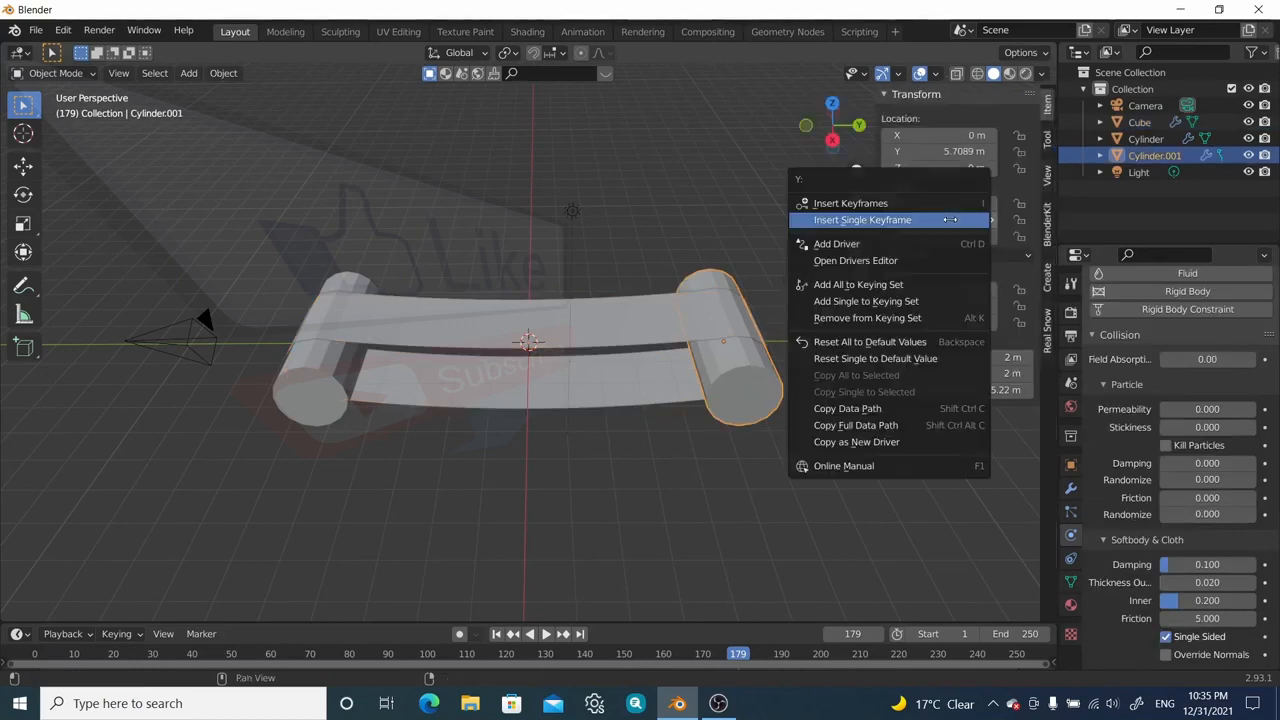
left_click(862, 220)
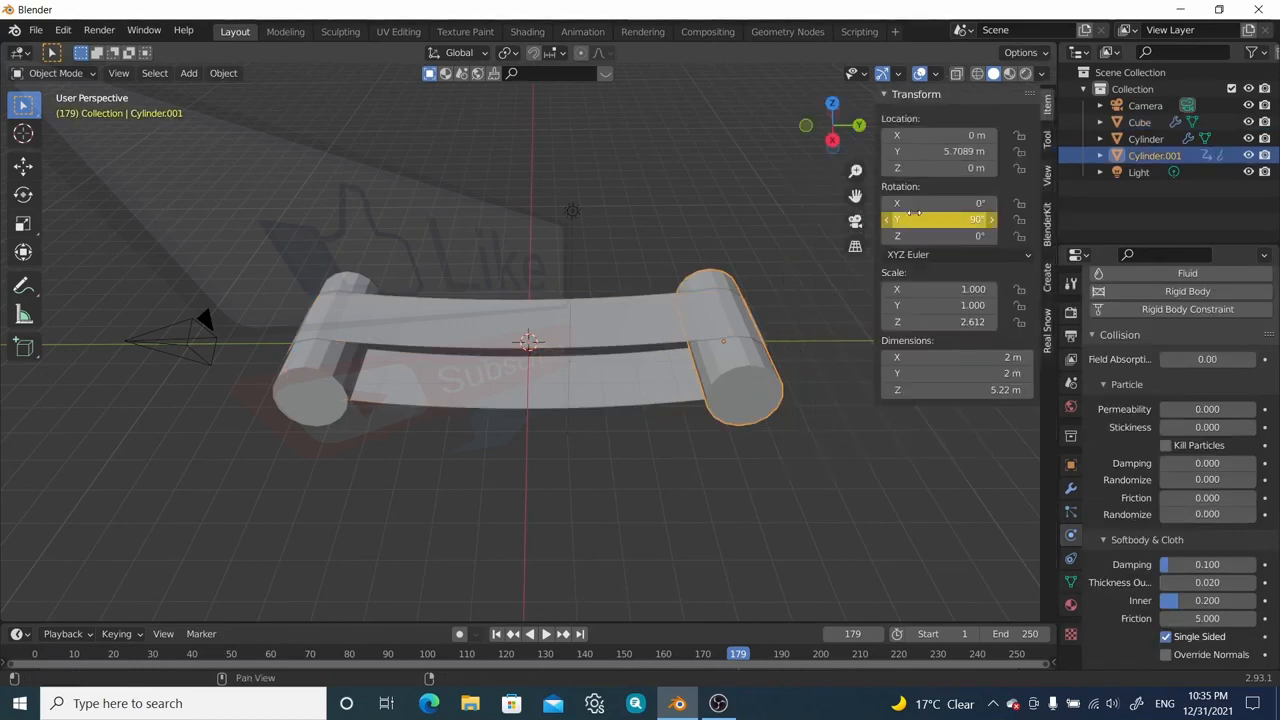
Step: At the last frame, 250, rotate the positive Y roller about -1090° around the global X axis
left_click(580, 634)
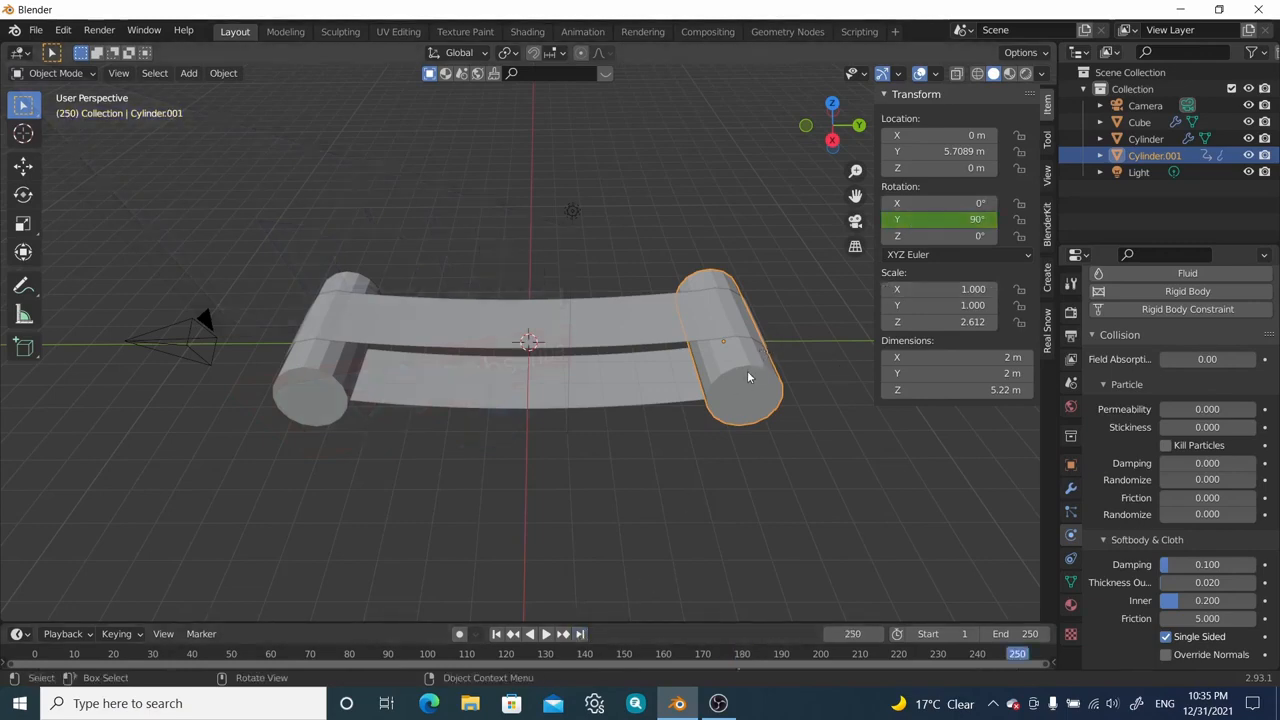
key("g")
key("r")
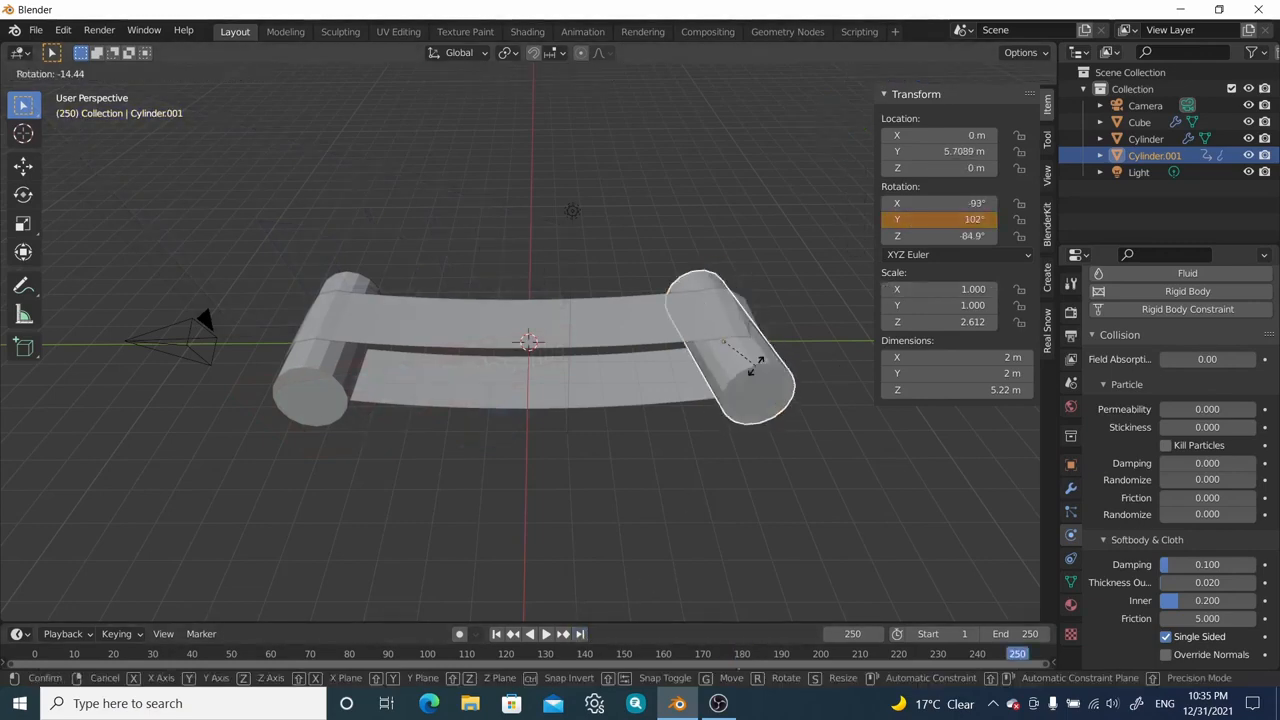
key("x")
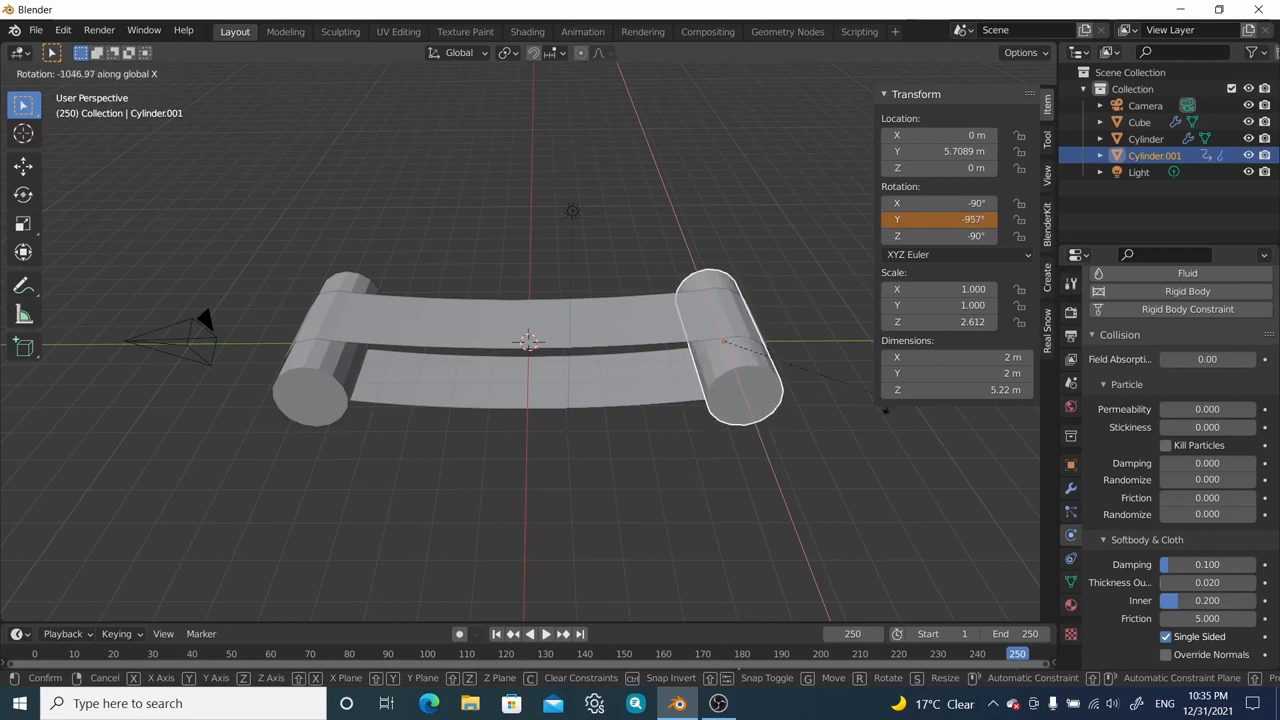
left_click(815, 516)
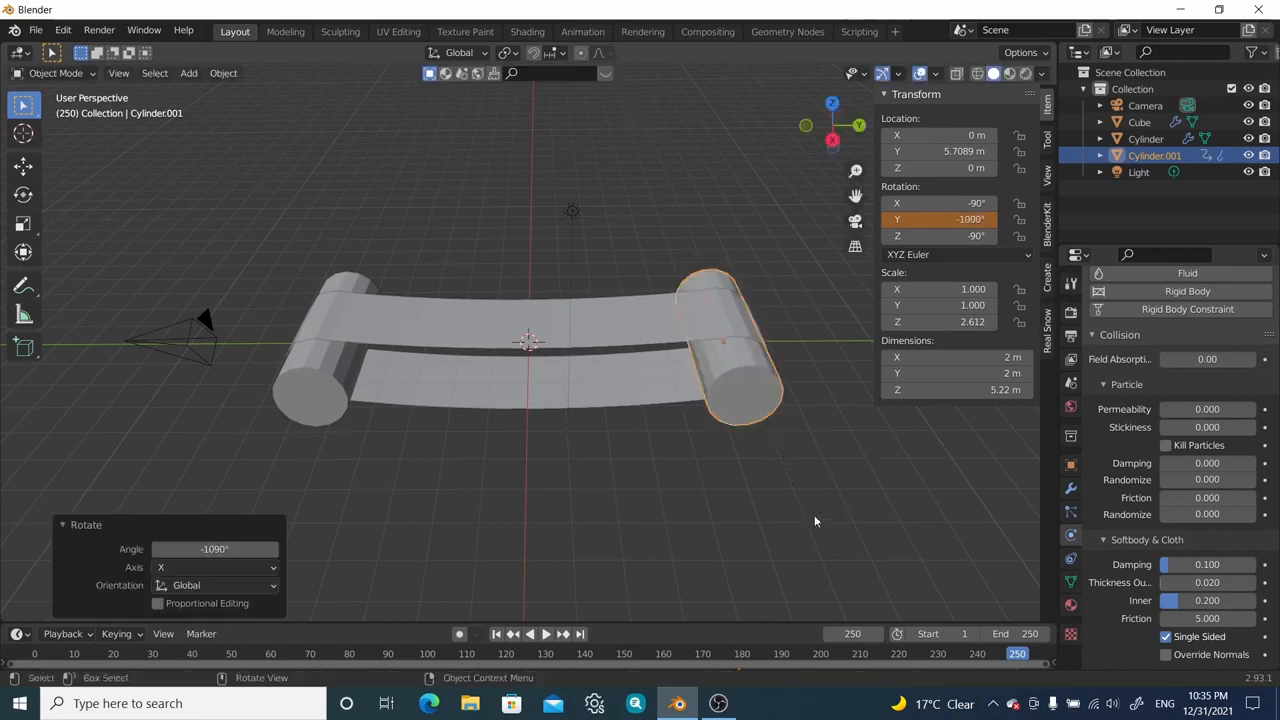
Step: Clear the positive Y roller's existing Y rotation keyframes and insert a single keyframe for -1000° at frame 250
right_click(955, 219)
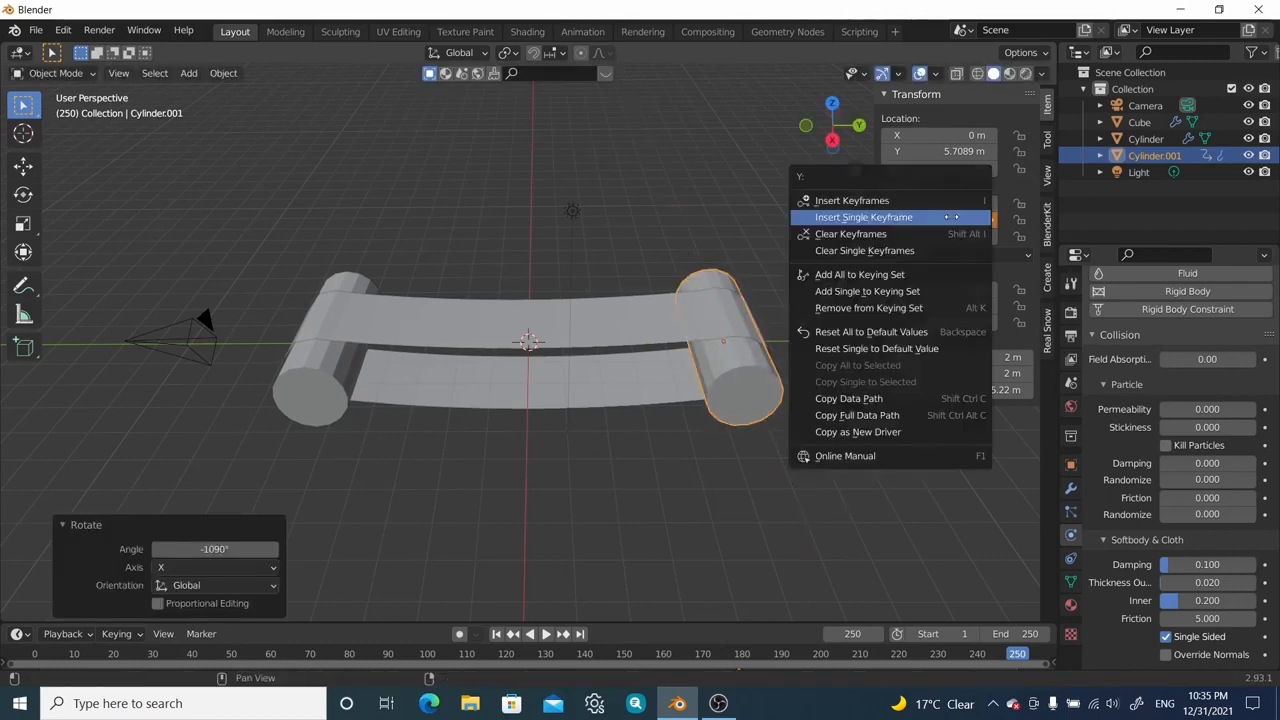
left_click(902, 250)
right_click(909, 219)
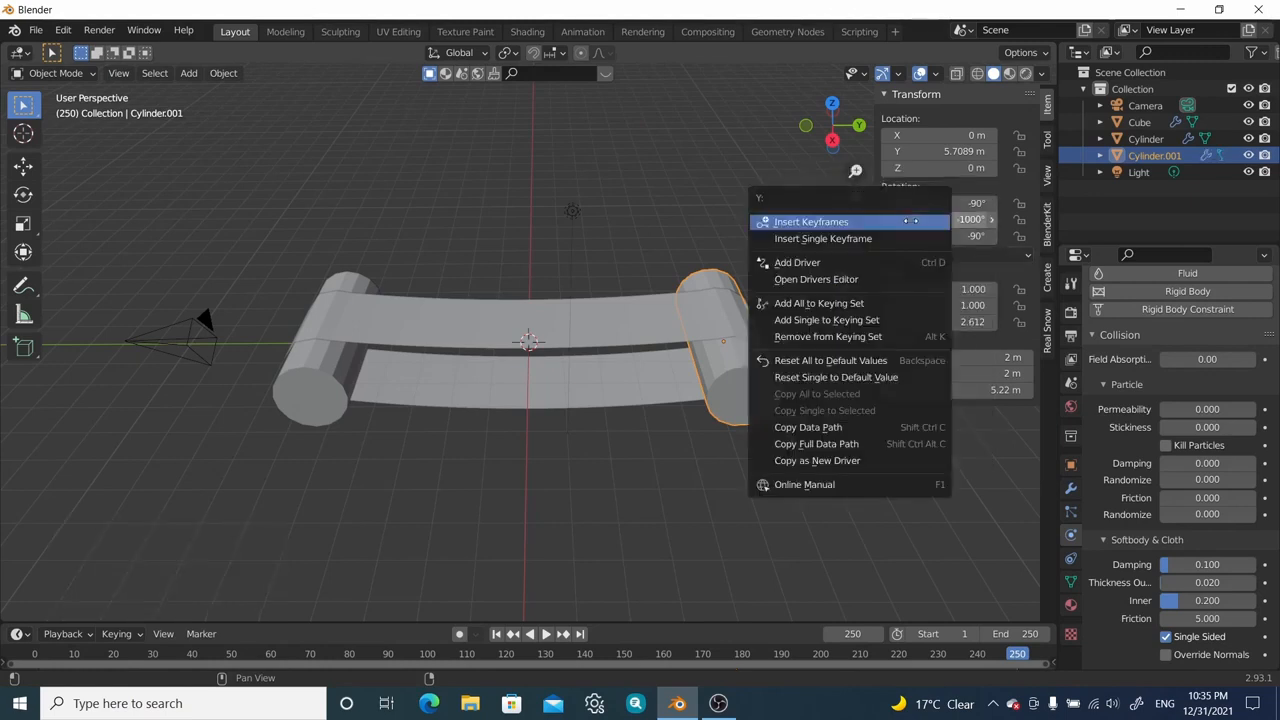
left_click(880, 238)
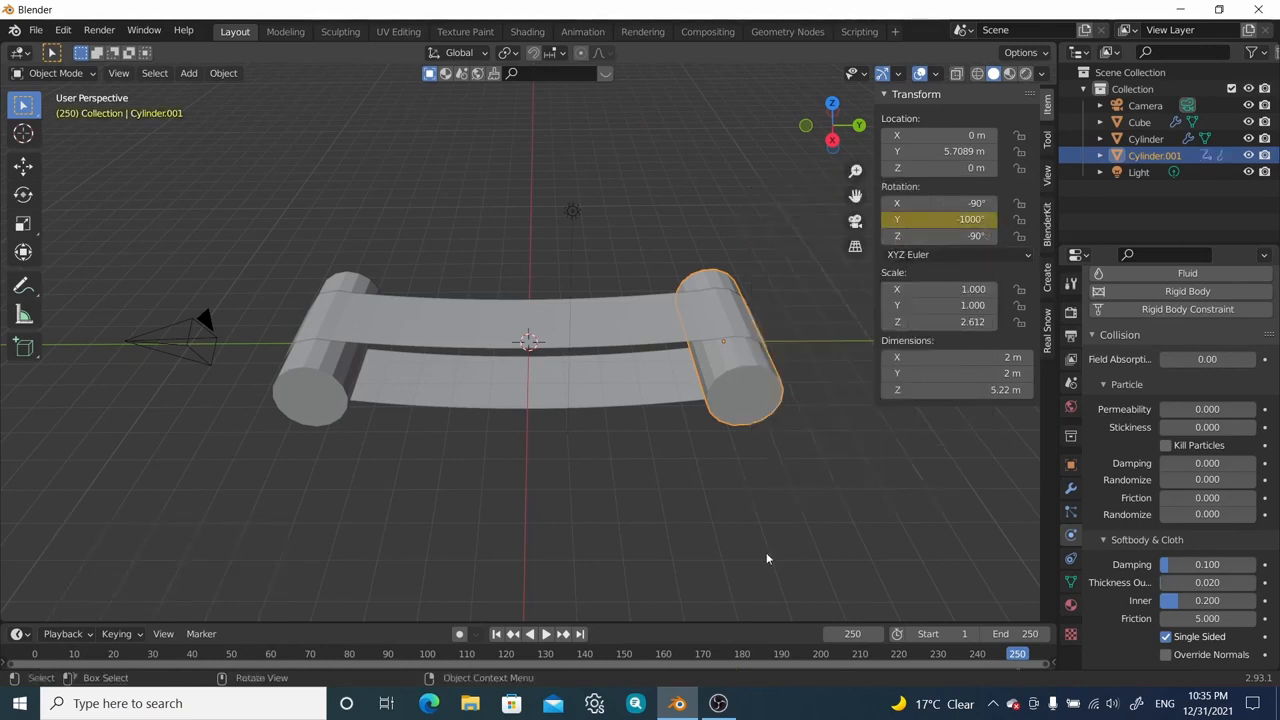
Step: At frame 1, enlarge the timeline, set the positive Y roller's Y rotation to 0° and insert a single keyframe on it
left_click(496, 634)
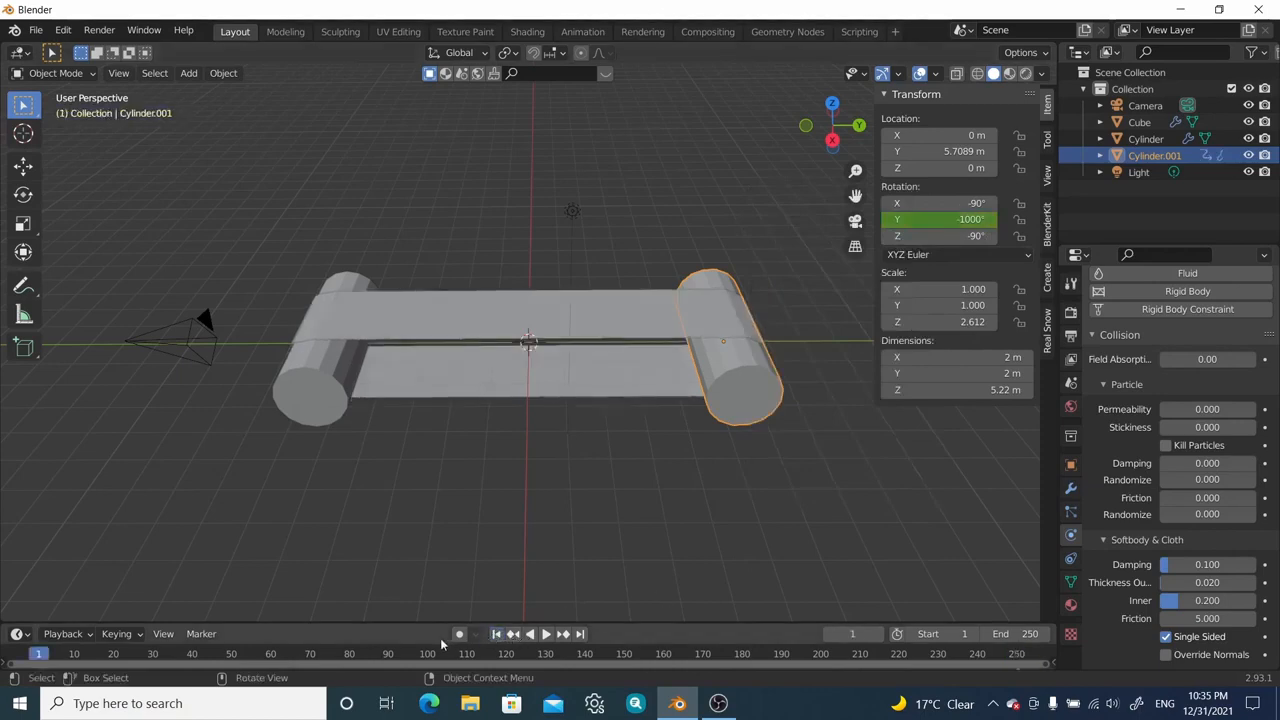
left_click_drag(432, 626, 431, 480)
left_click(957, 219)
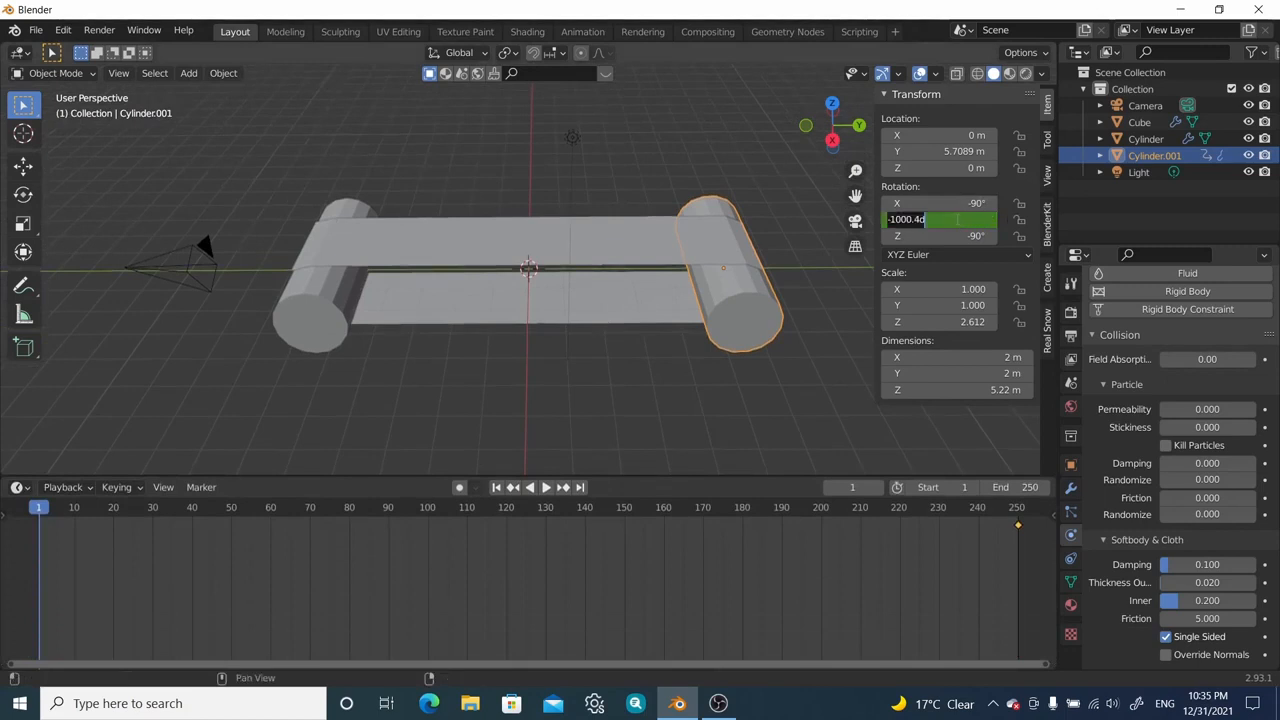
key("Return")
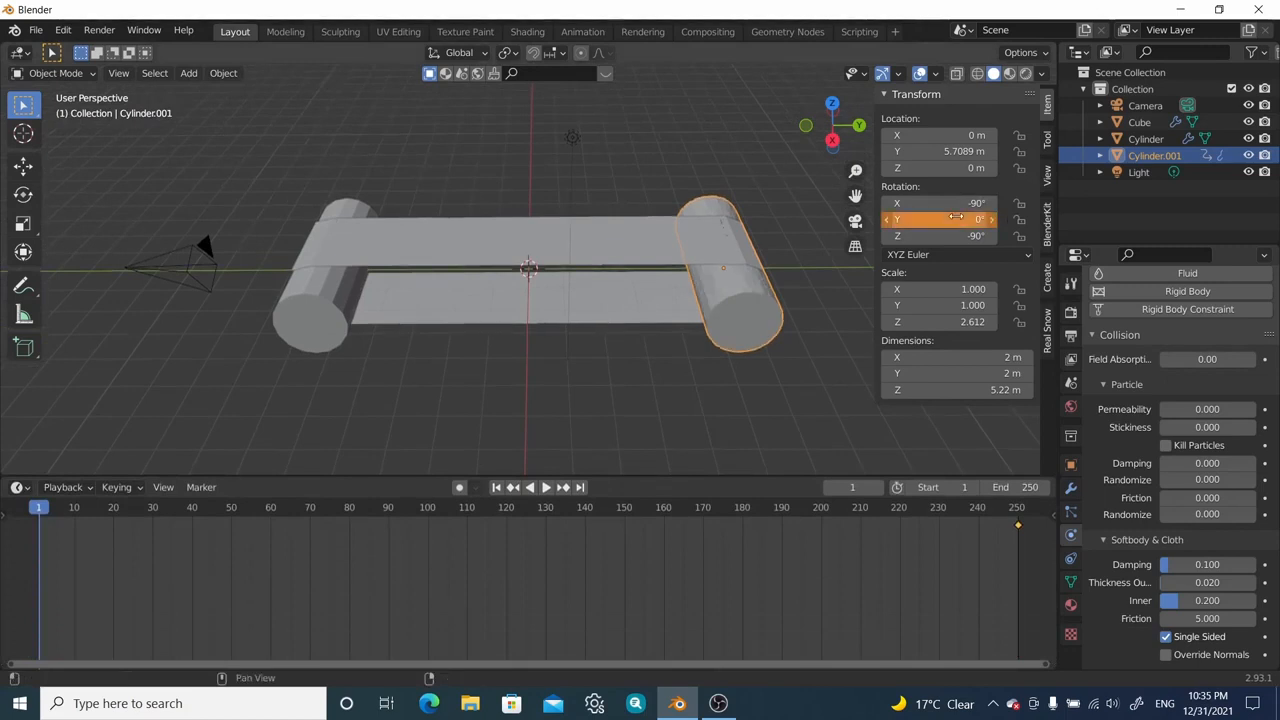
right_click(926, 219)
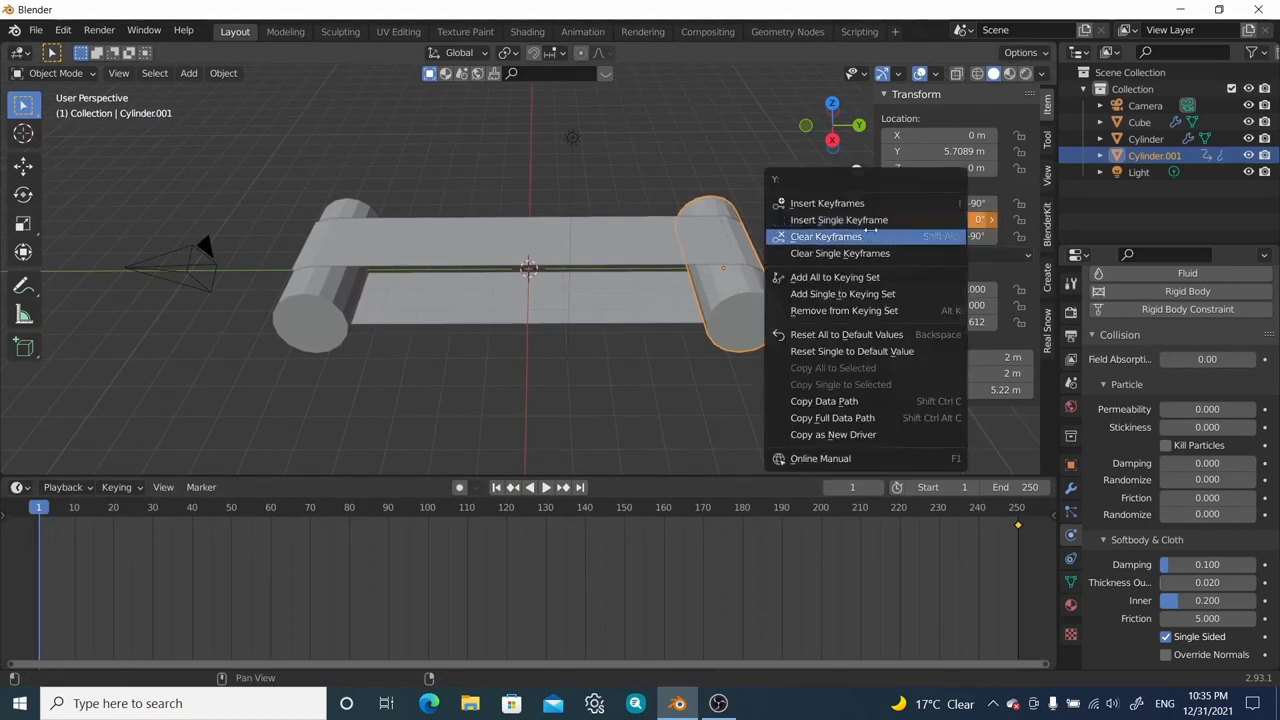
left_click(844, 220)
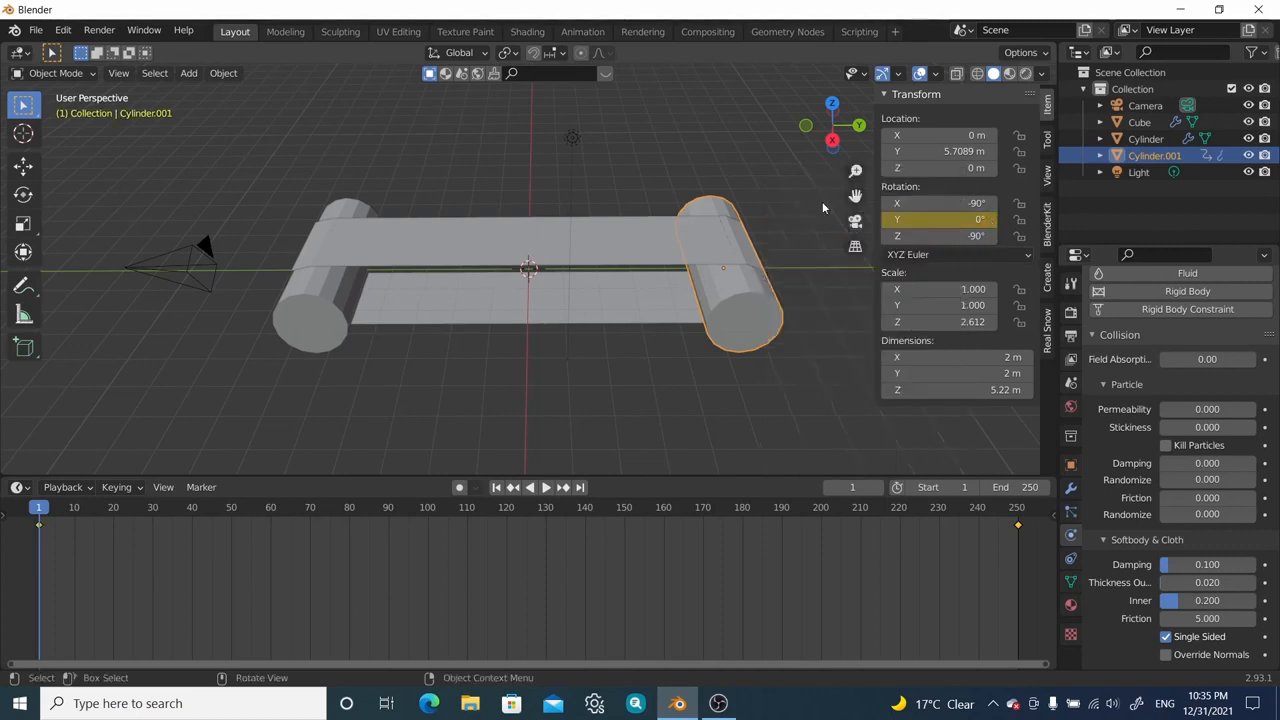
Step: Play the animation briefly to check the keyframed roller, stop it, and return to the first frame
left_click(542, 487)
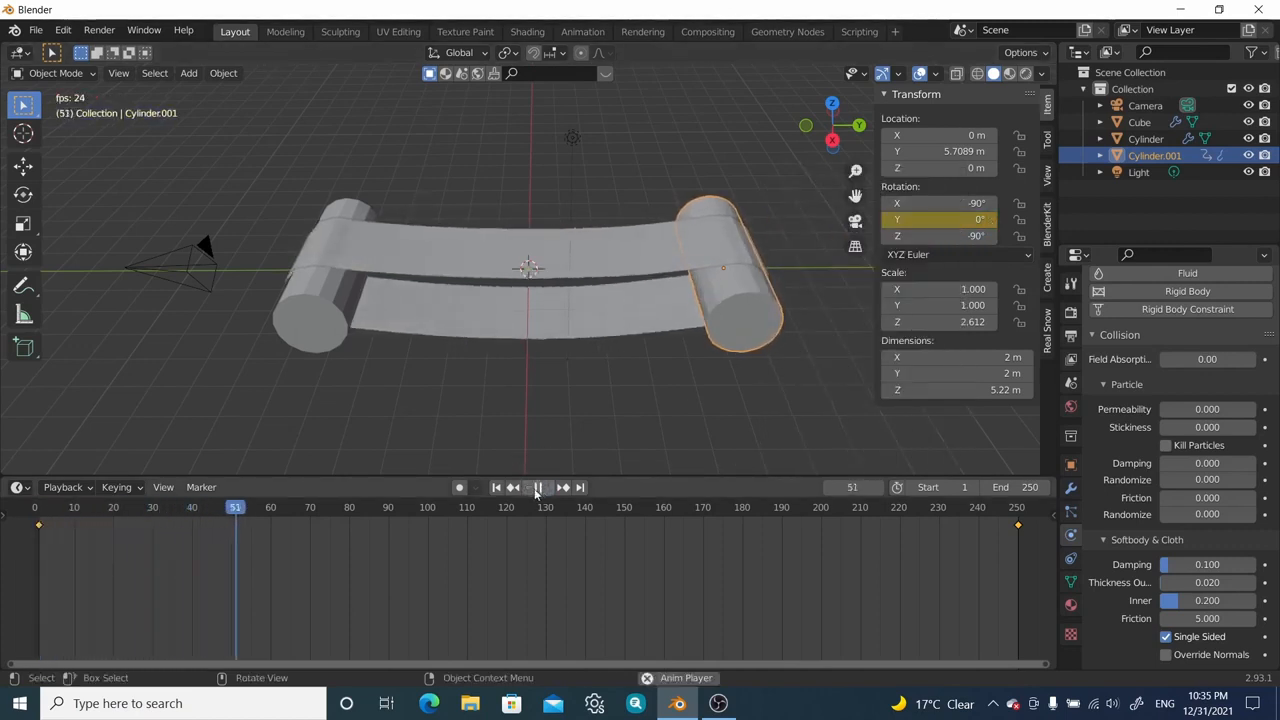
left_click(542, 487)
left_click(495, 487)
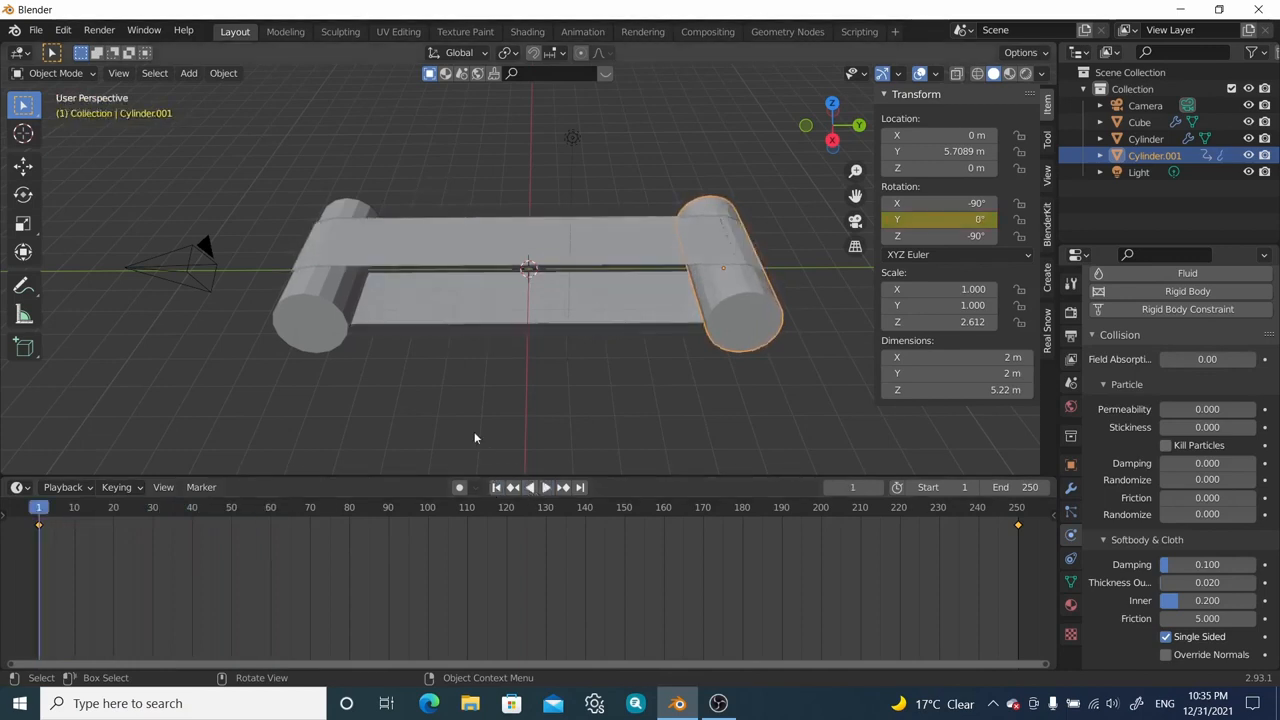
Step: Select the roller at the negative Y end and insert a single keyframe on its Y rotation at frame 1
left_click(316, 318)
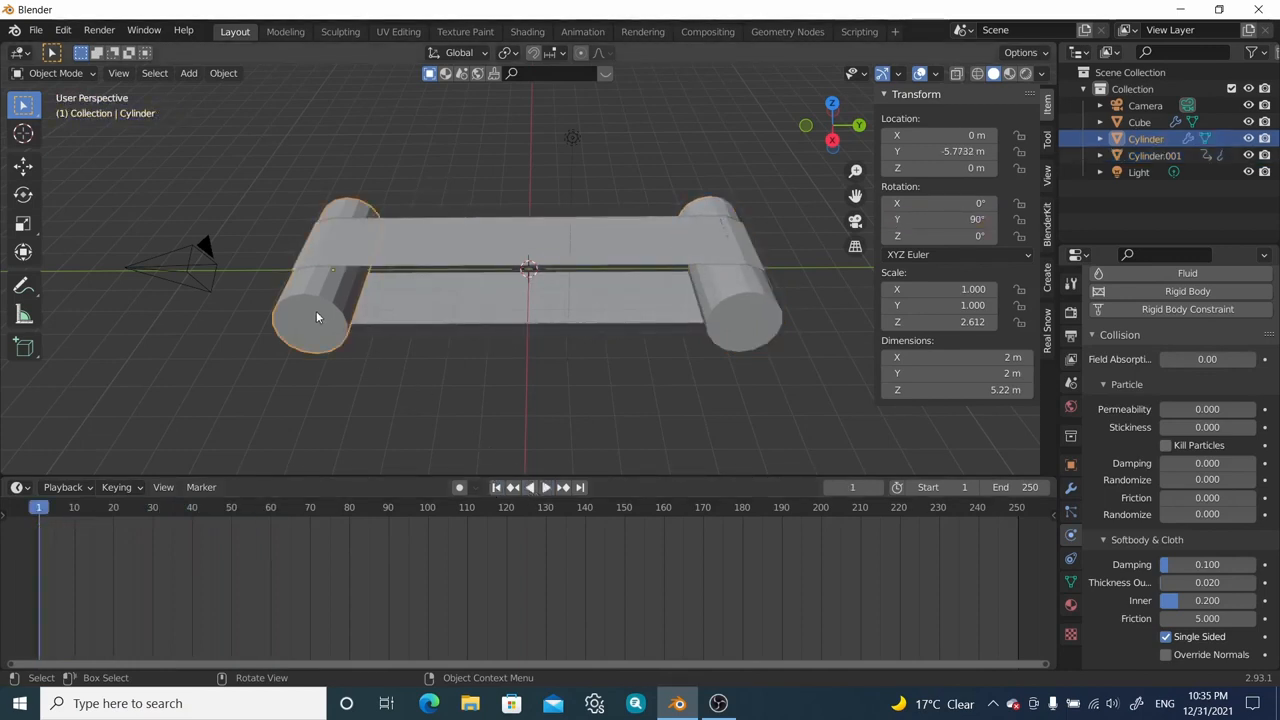
right_click(944, 221)
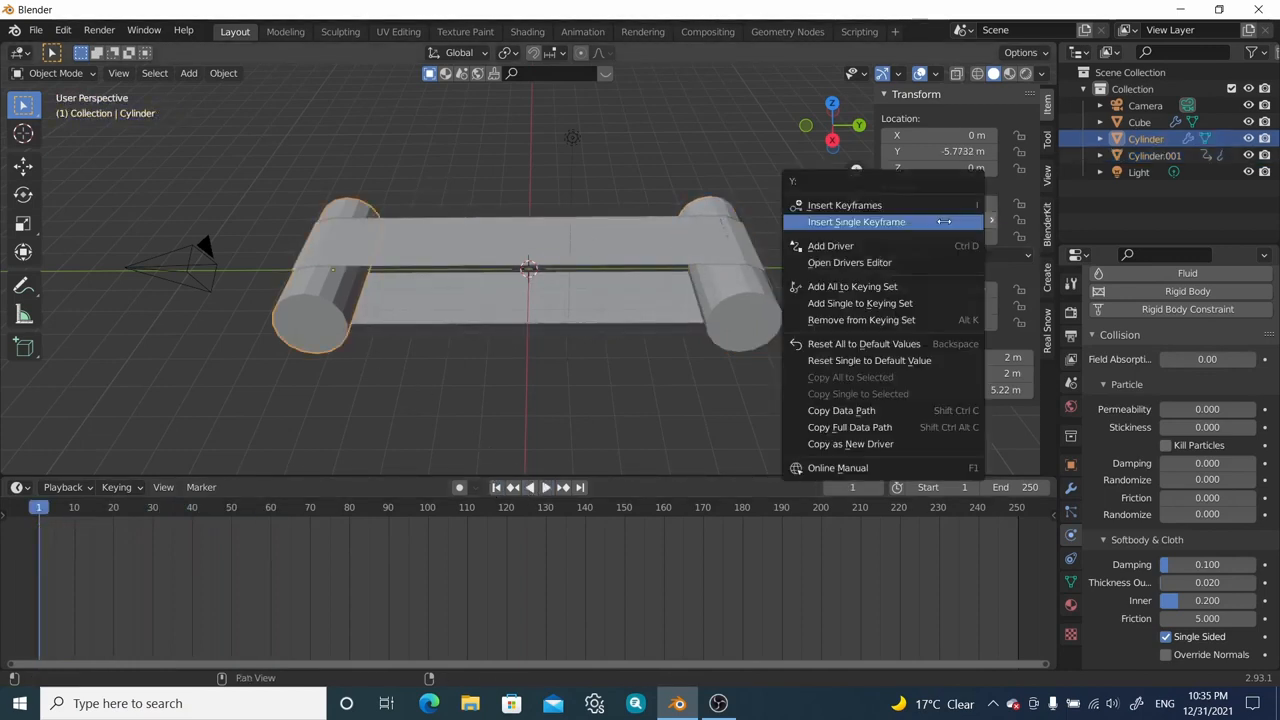
left_click(856, 221)
Step: At frame 250, rotate the negative Y roller about -1090° around the global X axis and insert a single keyframe on its Y rotation
left_click(578, 488)
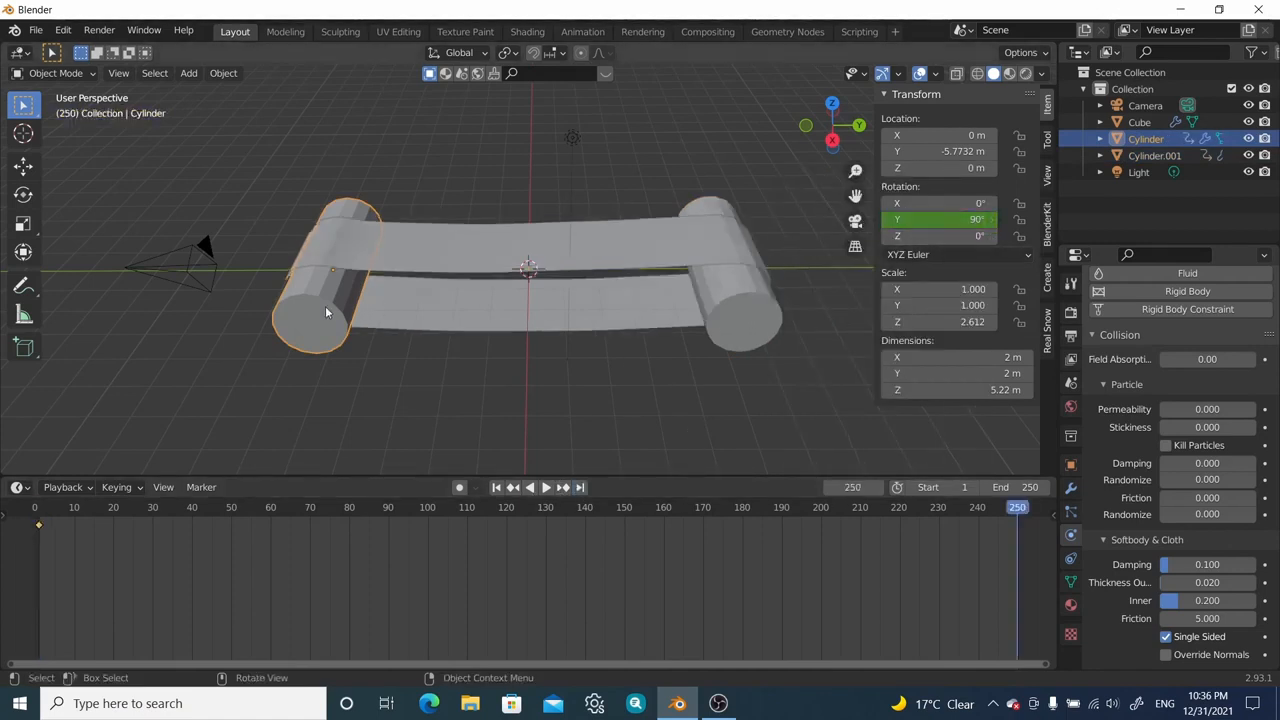
key("r")
key("x")
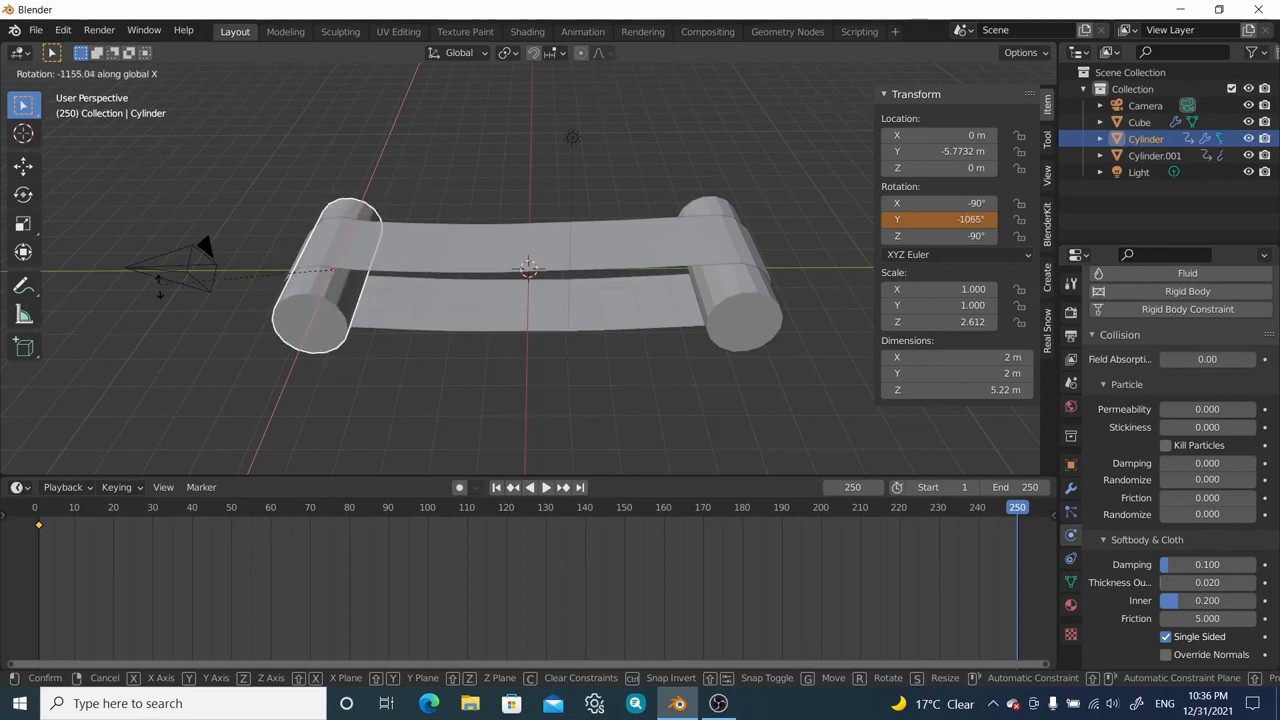
left_click(284, 404)
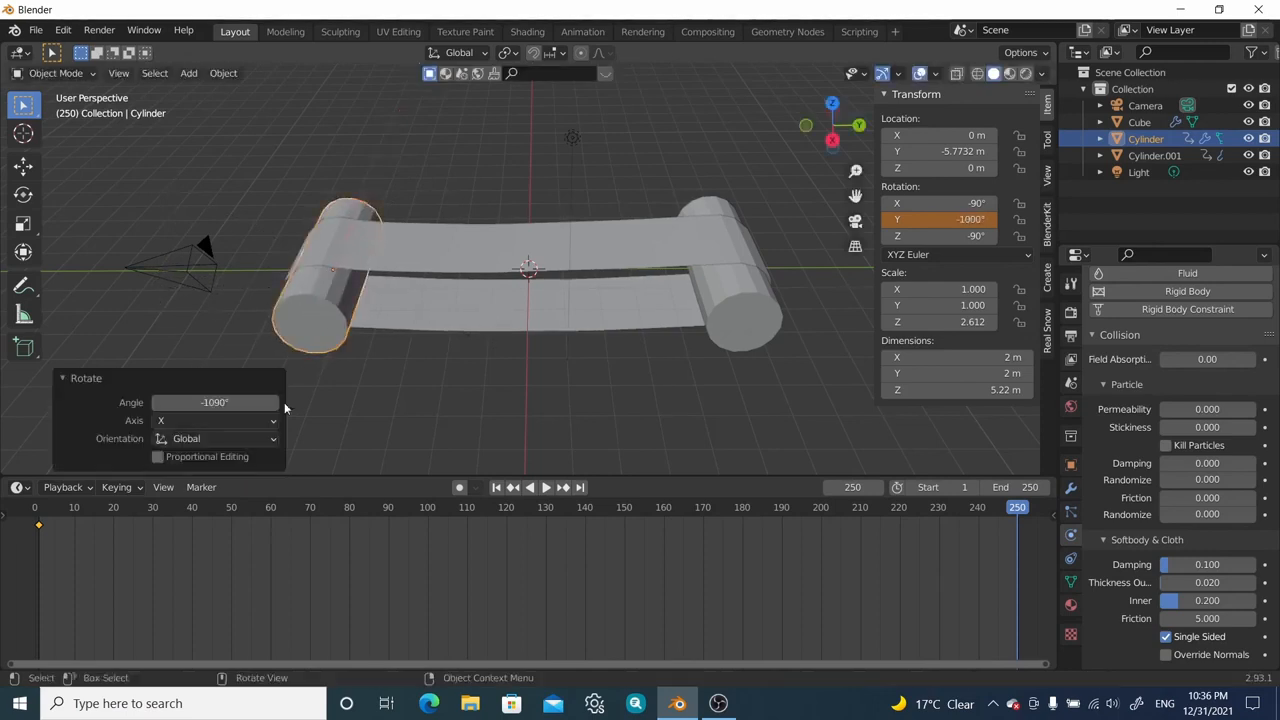
right_click(905, 219)
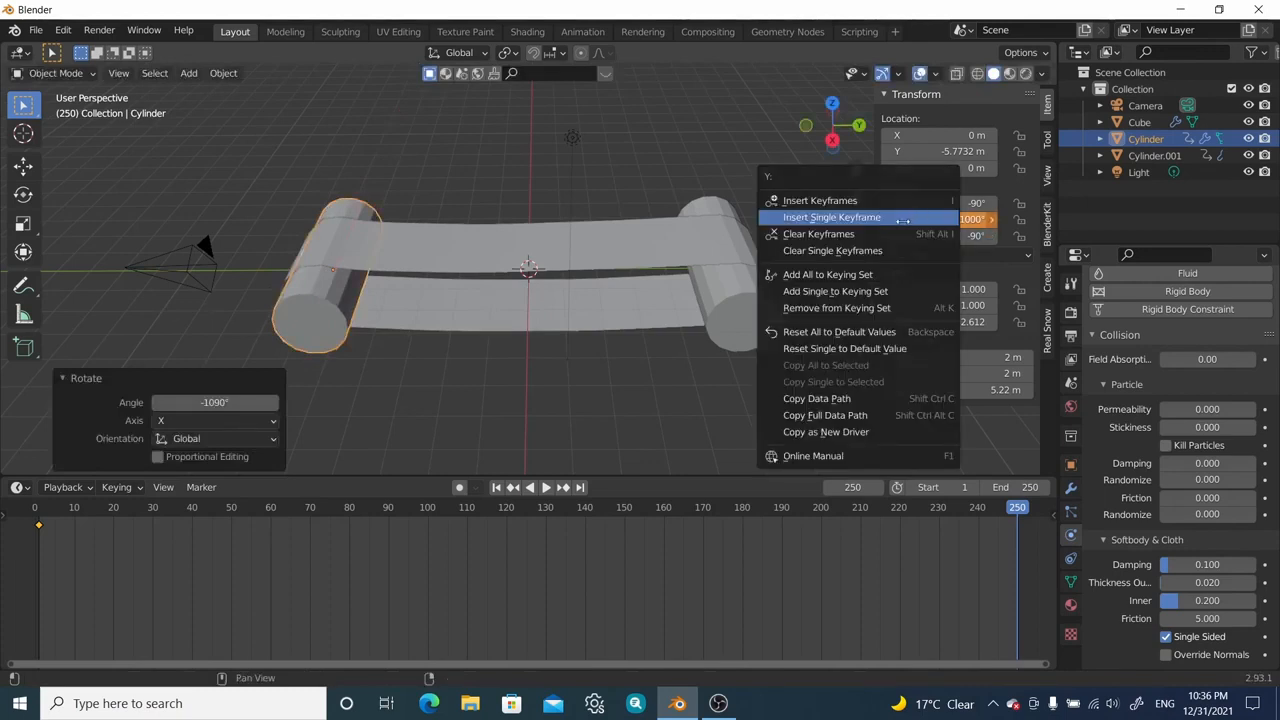
left_click(832, 217)
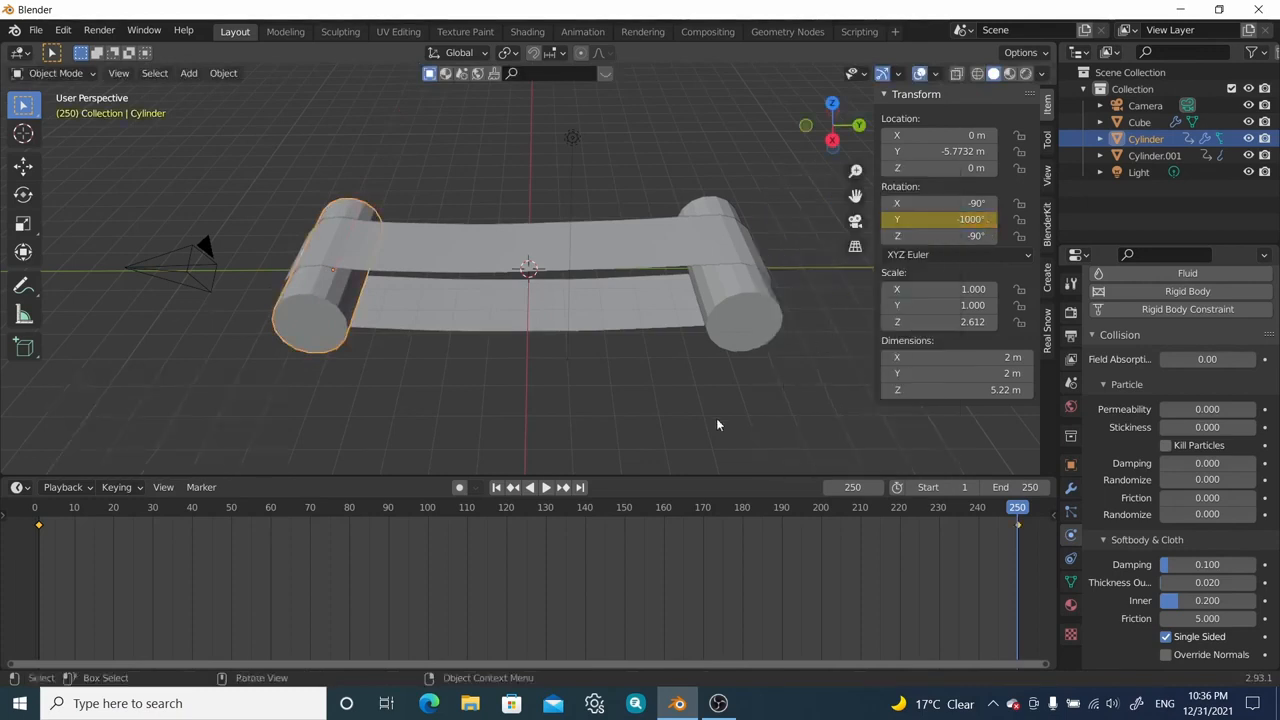
Step: Play the simulation from the first frame, examine how the belt follows both rollers, and return to the start
left_click(496, 487)
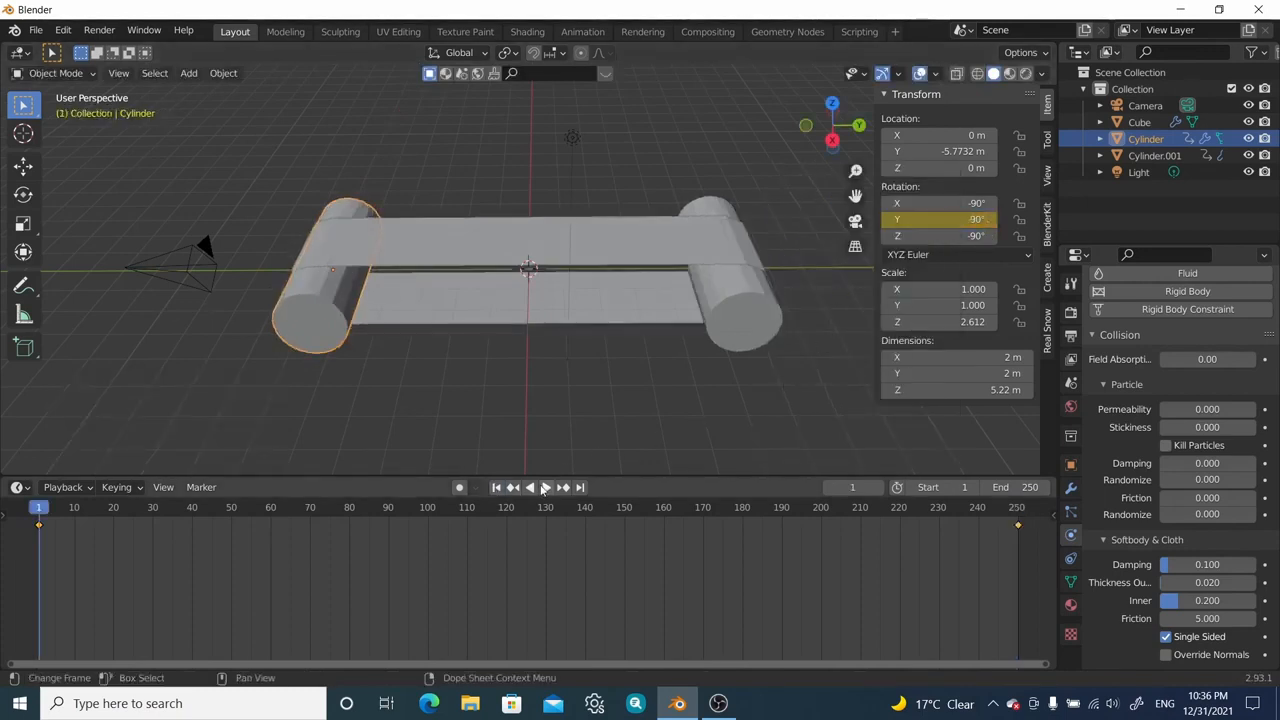
left_click(545, 487)
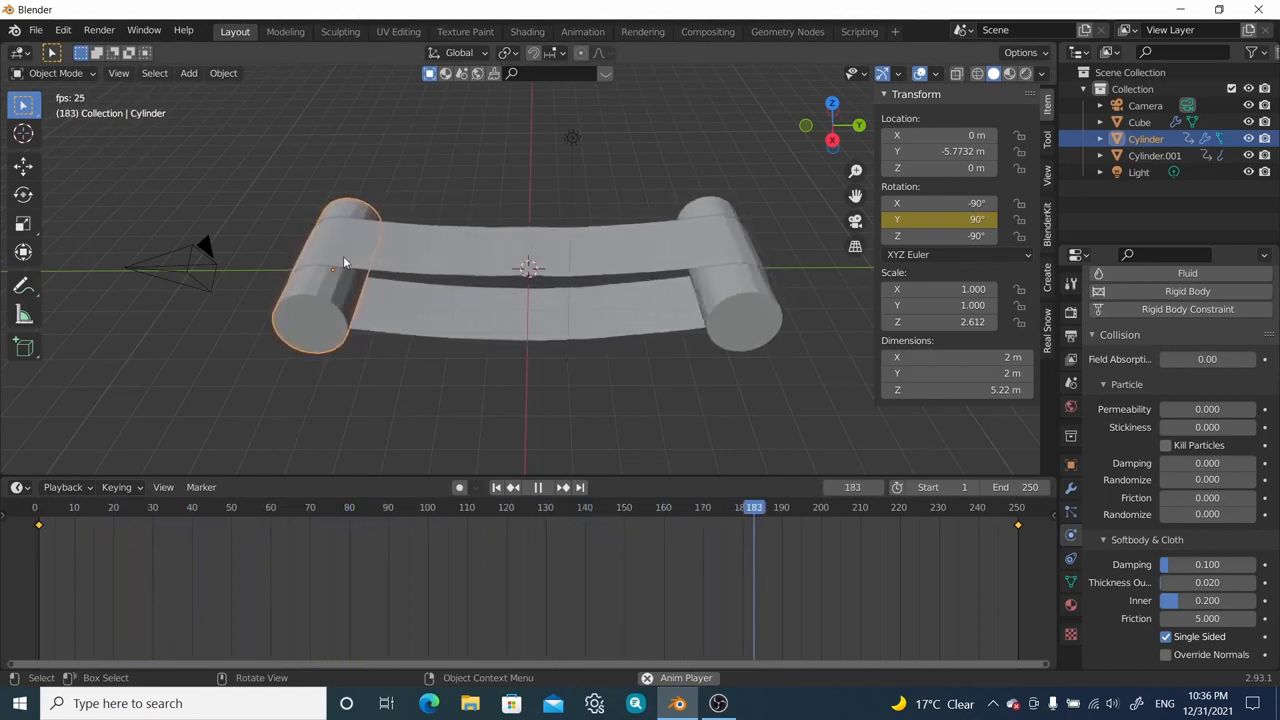
scroll(338, 251, "up", 4)
scroll(192, 239, "down", 2)
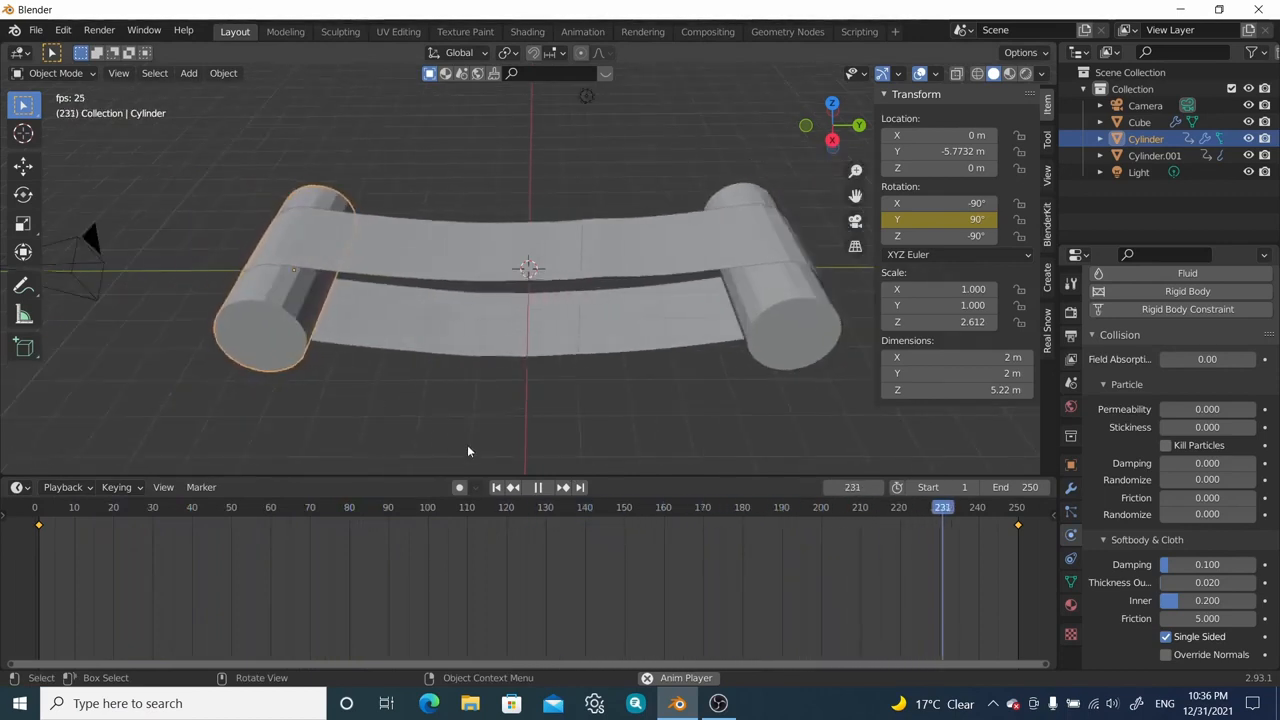
left_click(541, 488)
left_click(496, 487)
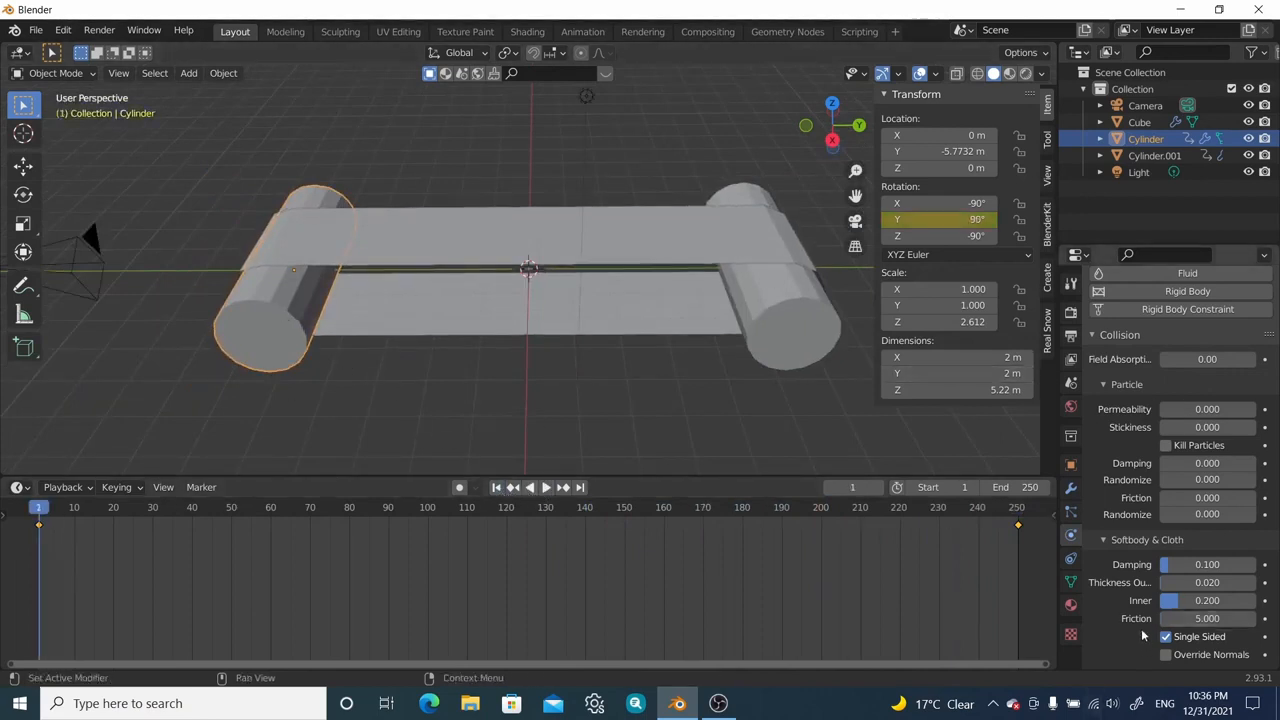
Step: Raise the cloth collision friction of both rollers, setting the positive Y roller's friction to 12.300
left_click_drag(1183, 619, 1210, 619)
left_click(800, 323)
left_click_drag(1195, 614, 1197, 614)
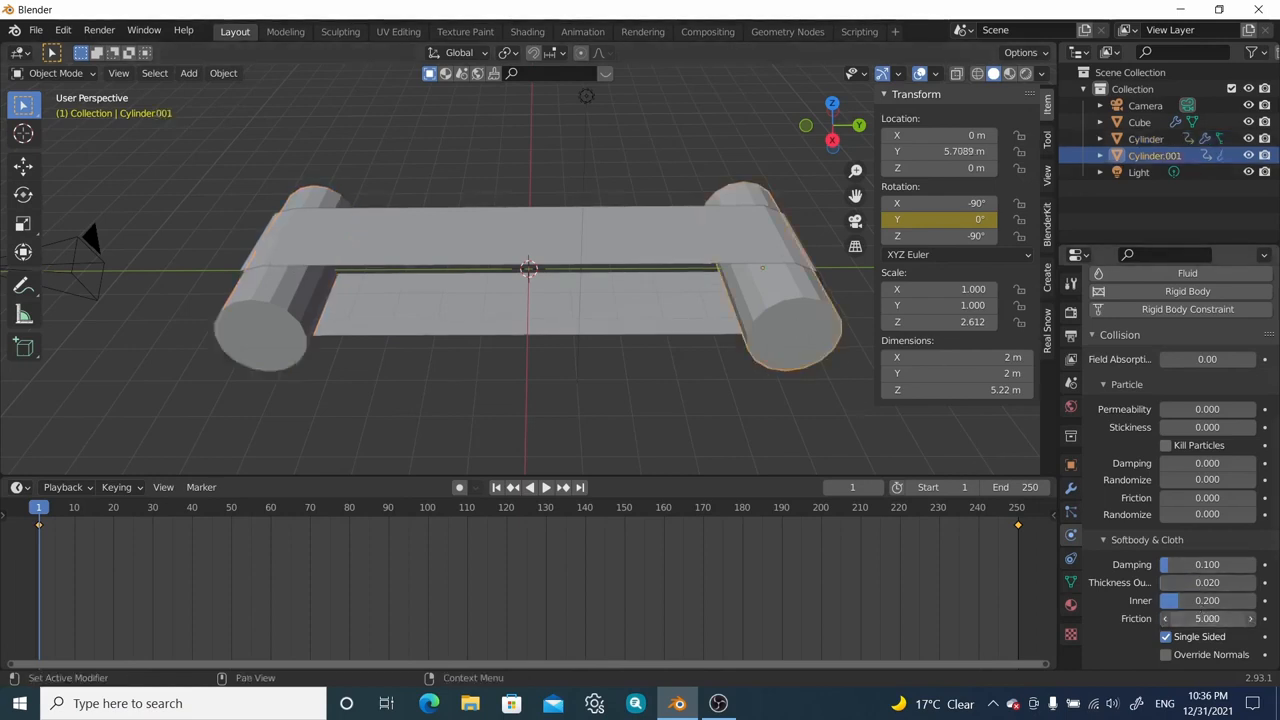
Step: Replay the simulation with the higher friction, examine the belt's motion from an angled view, and return to frame 1
left_click(545, 487)
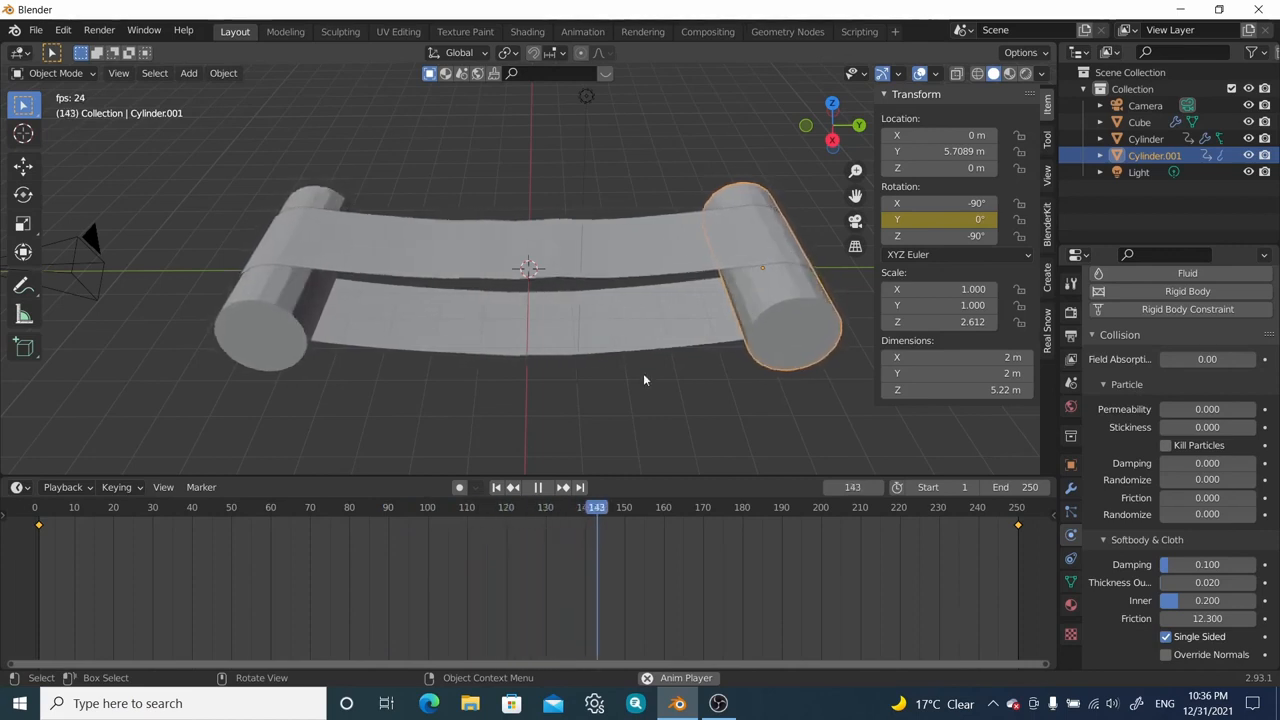
middle_click_drag(643, 270, 707, 270)
scroll(702, 285, "down", 2)
left_click(538, 487)
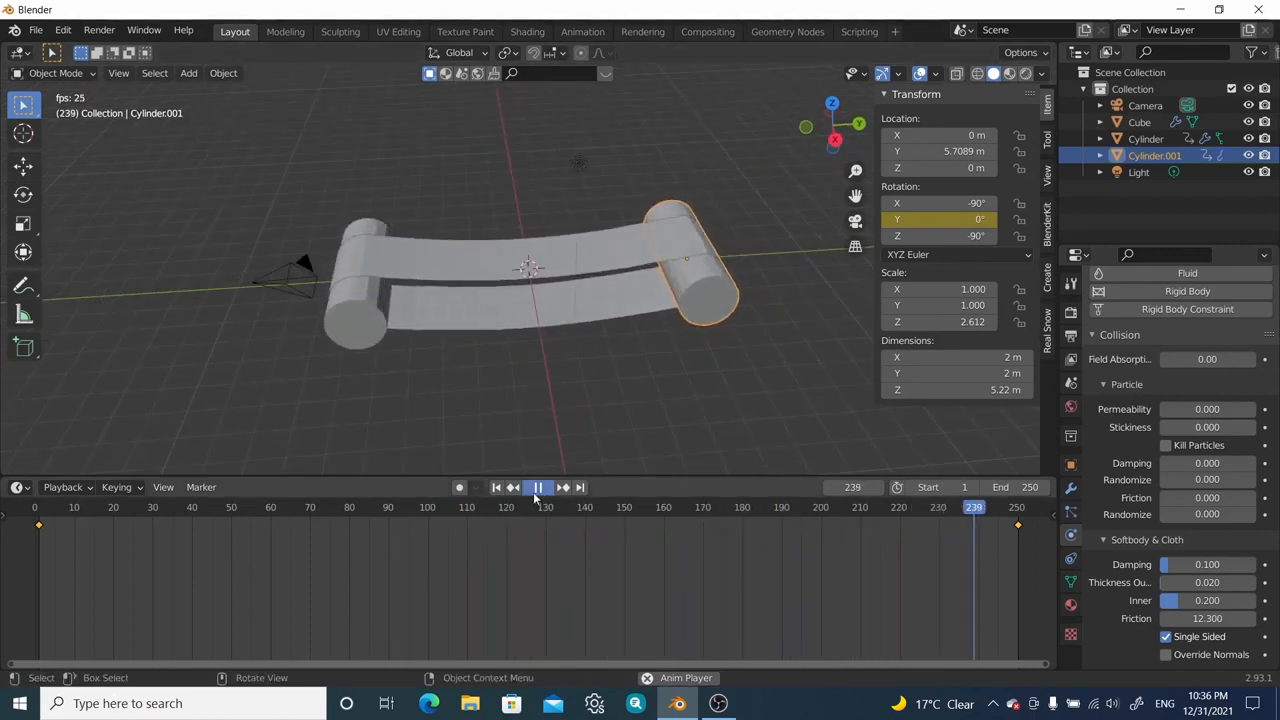
left_click(496, 487)
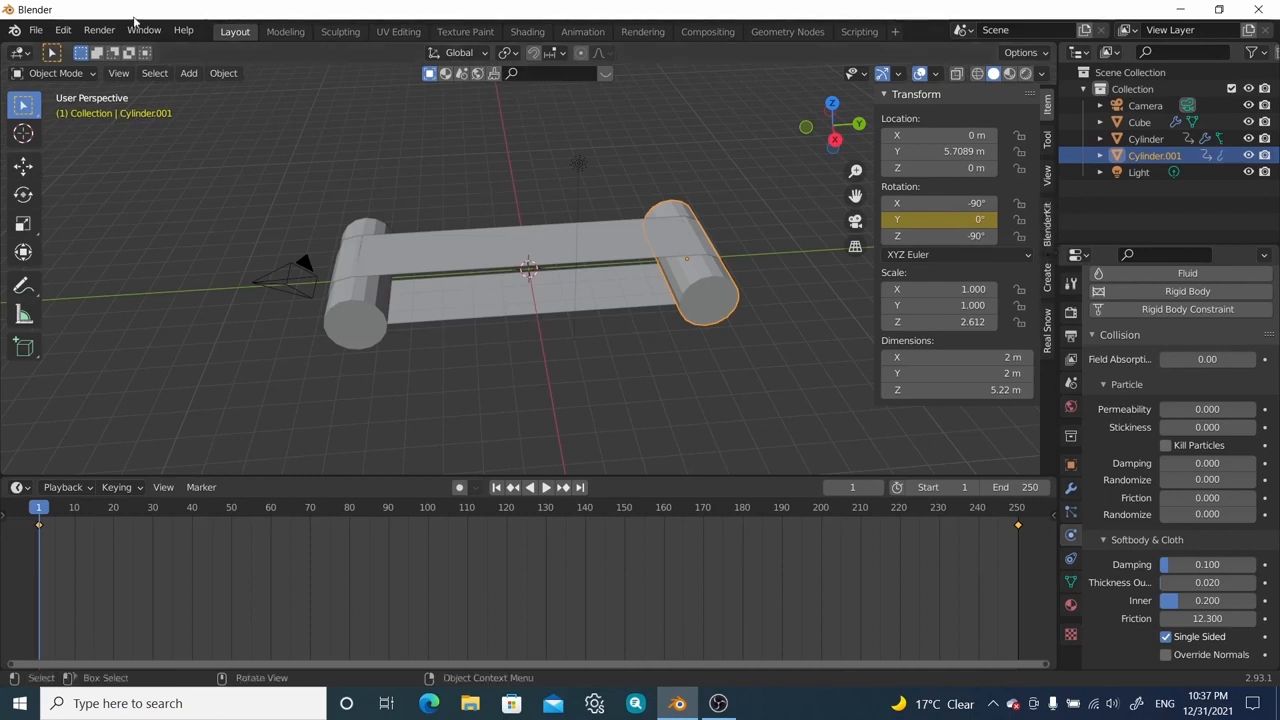
Step: Search the add-ons in the preferences for "blend" to check the BlenderKit Online Asset Library, and close the preferences
left_click(64, 33)
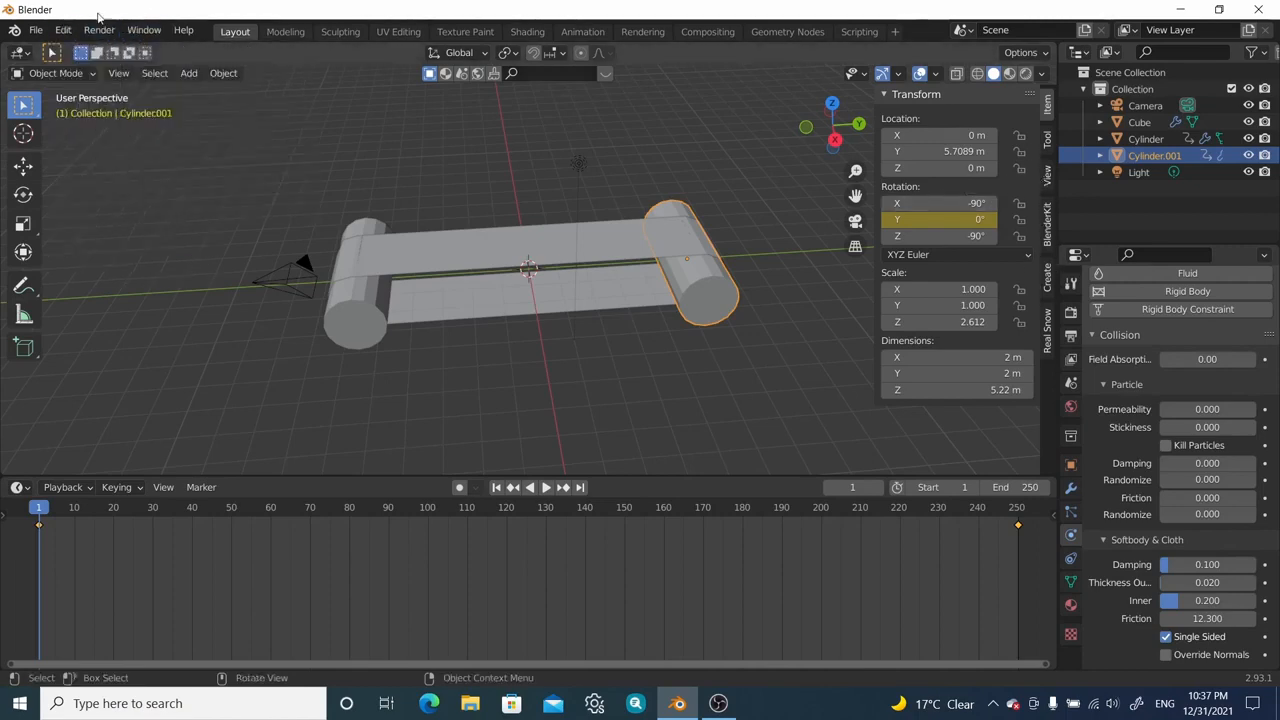
left_click(64, 30)
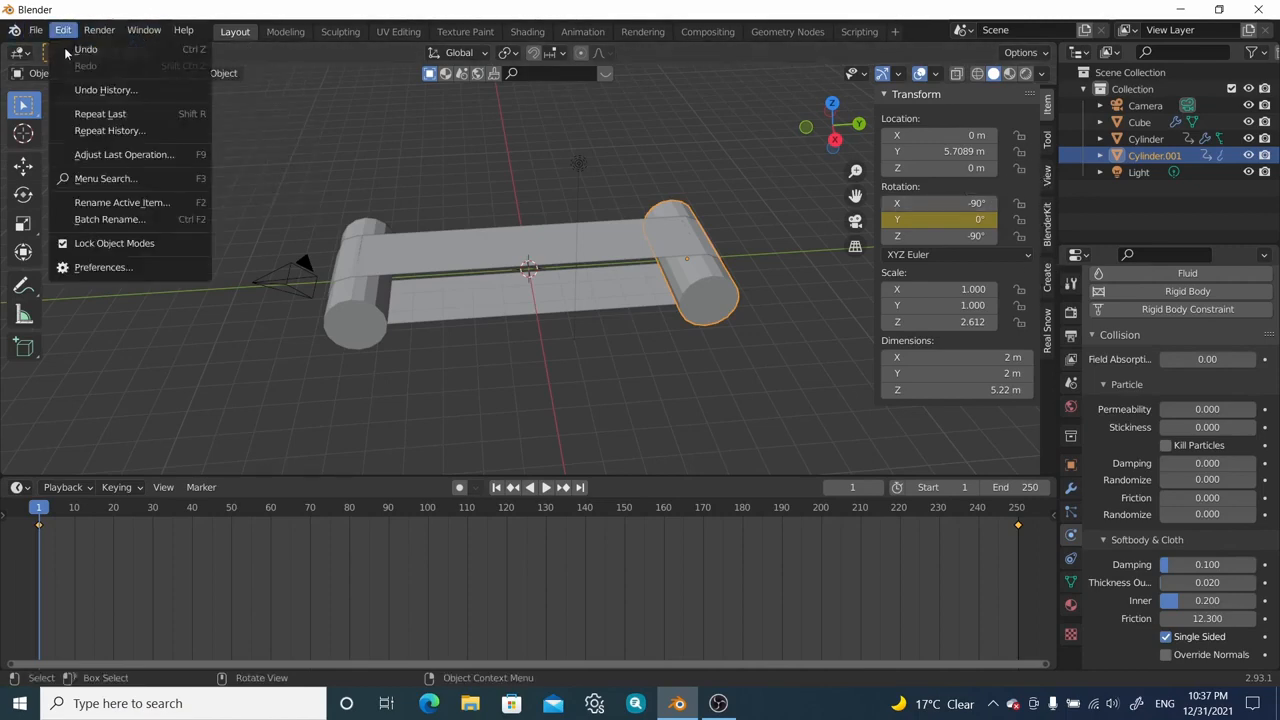
left_click(110, 270)
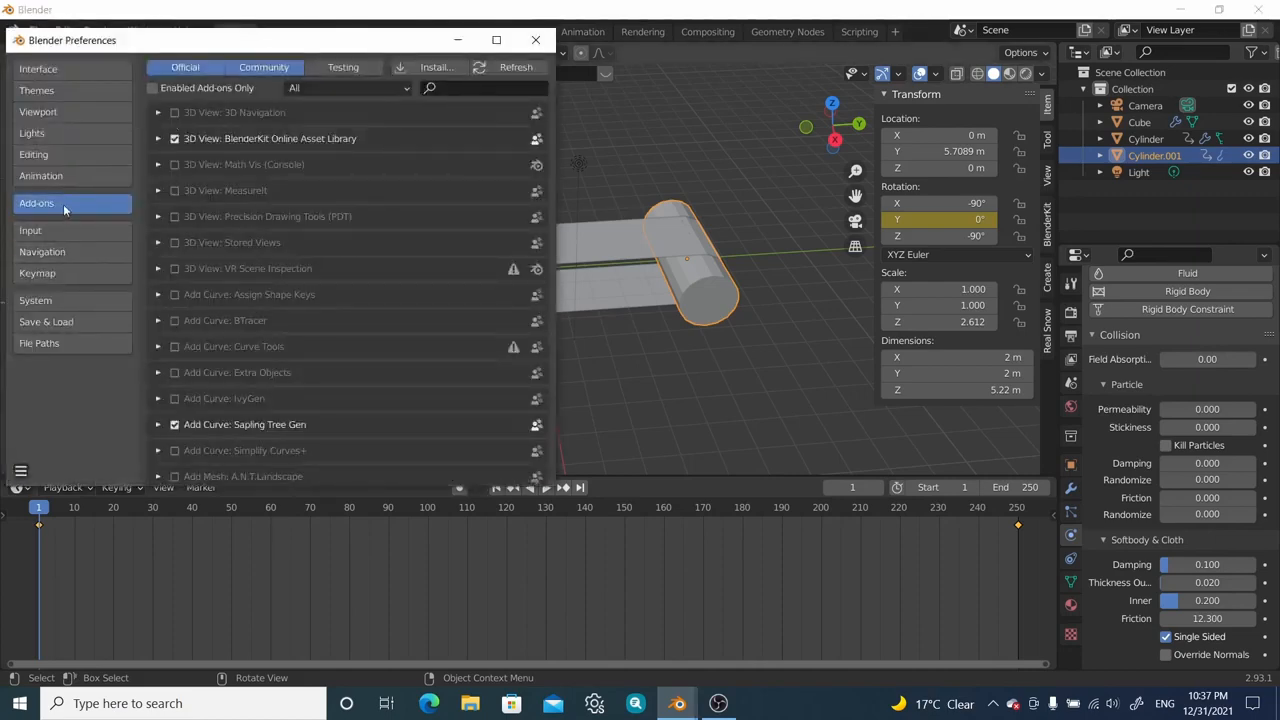
left_click(470, 88)
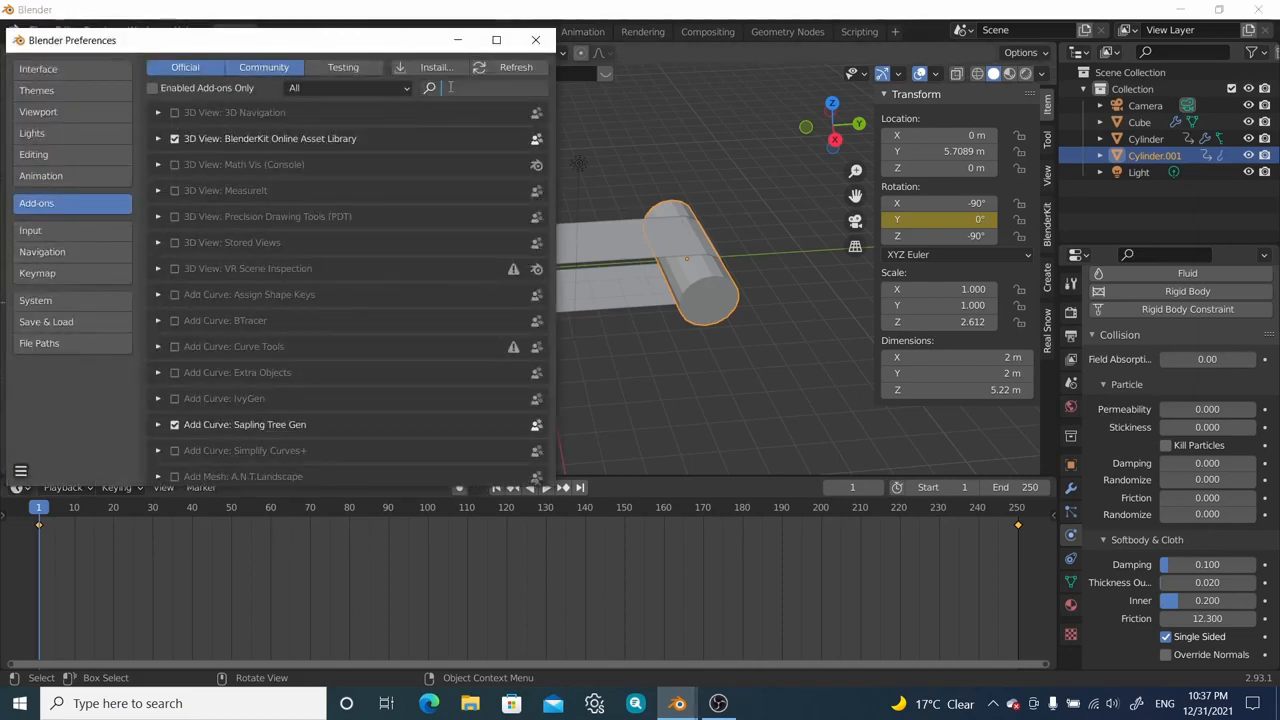
type("blend")
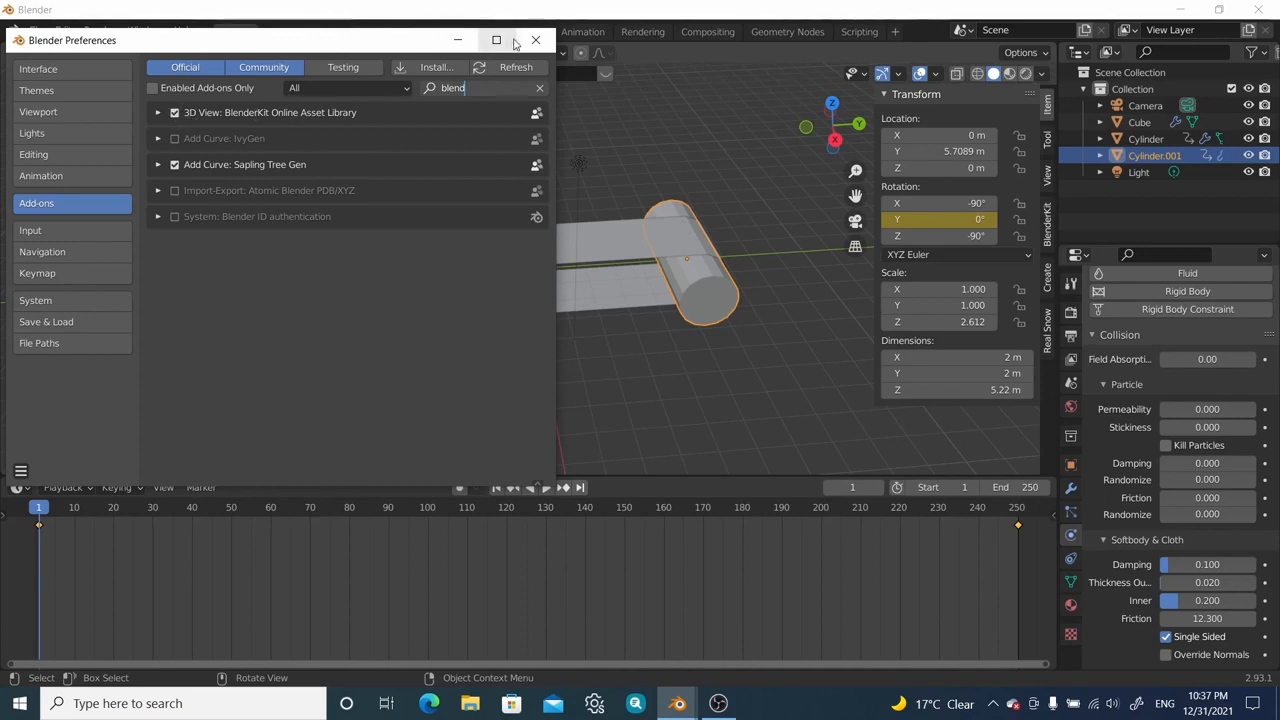
left_click(536, 40)
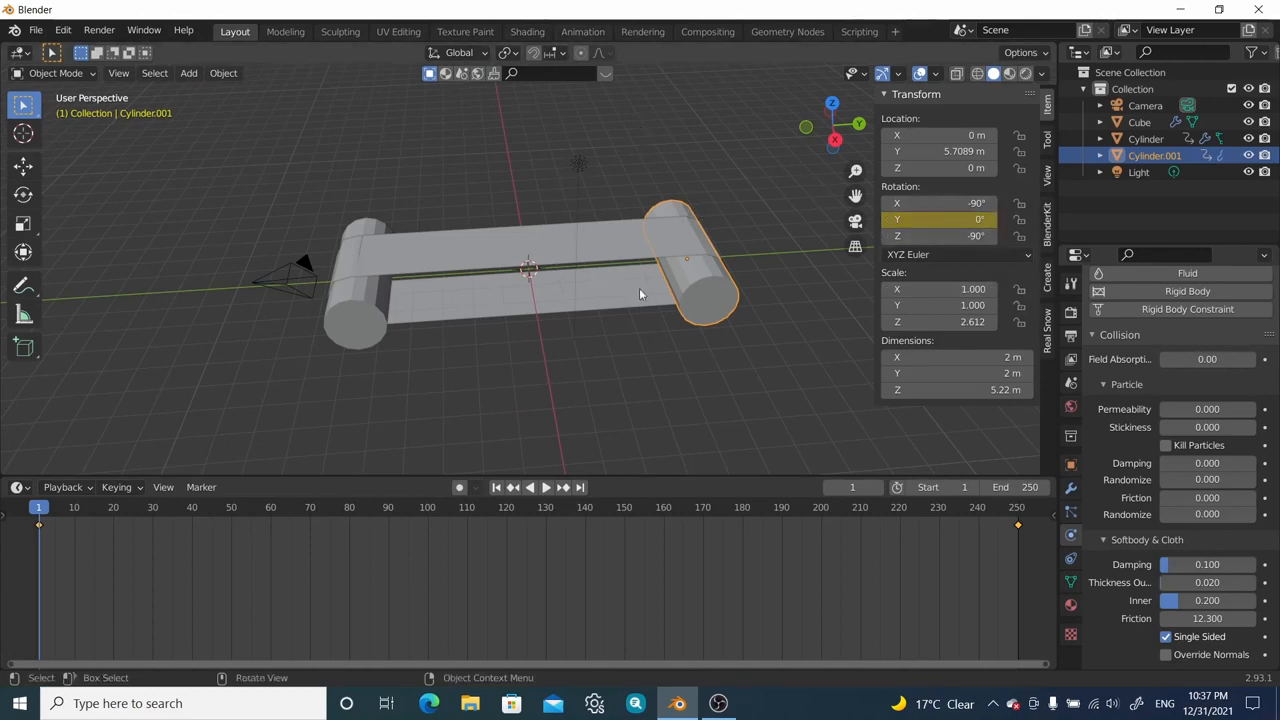
Step: Search BlenderKit's materials for "leather" and choose Leather triangle for the belt
left_click(468, 248)
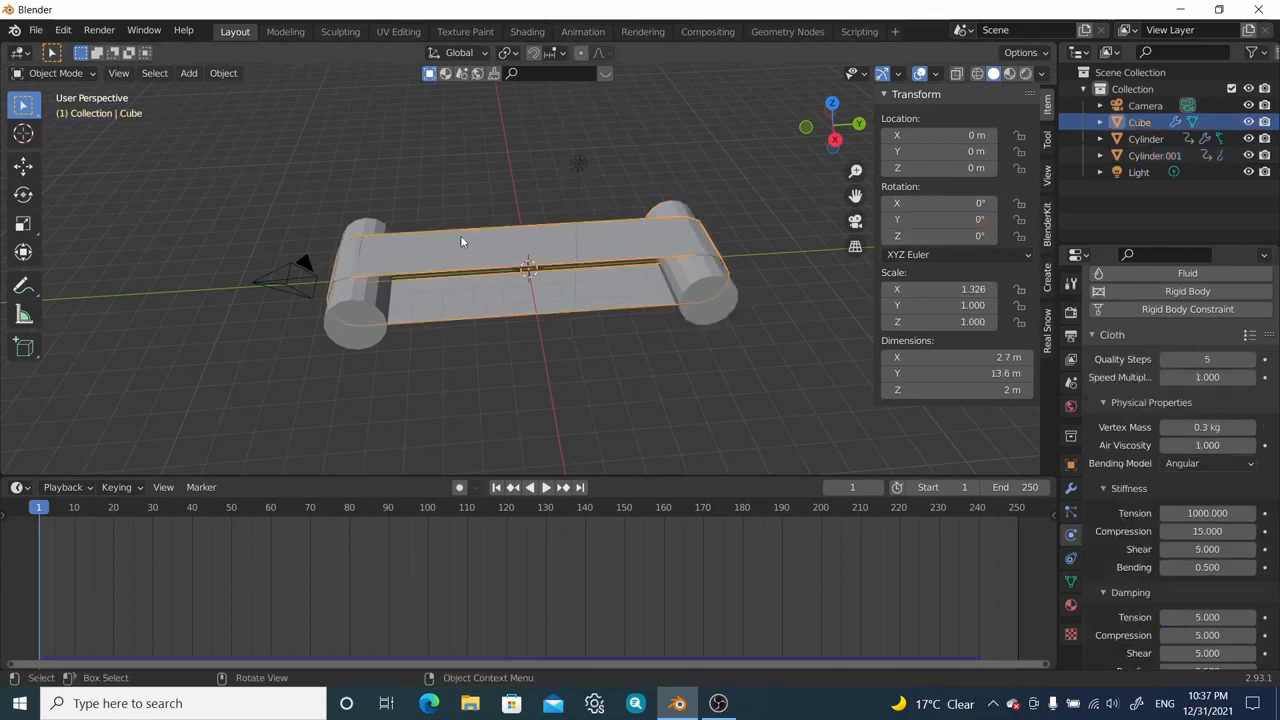
left_click(554, 72)
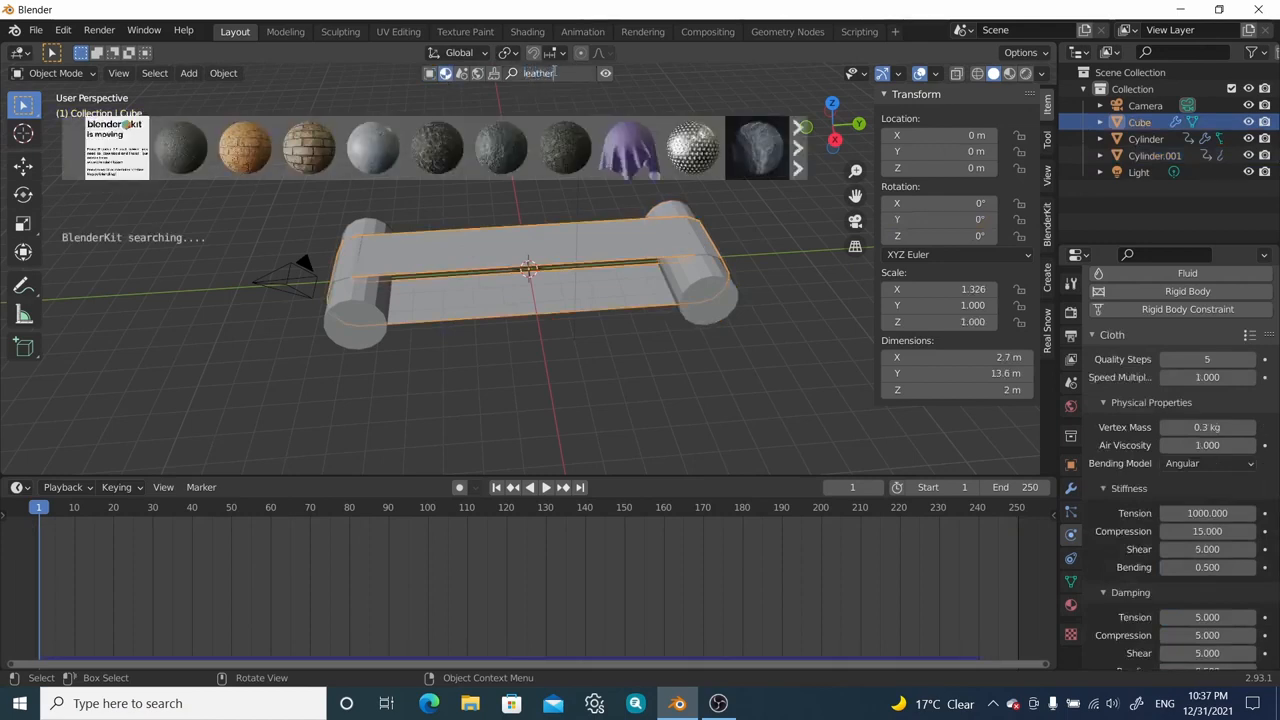
key("Return")
mouse_move(504, 127)
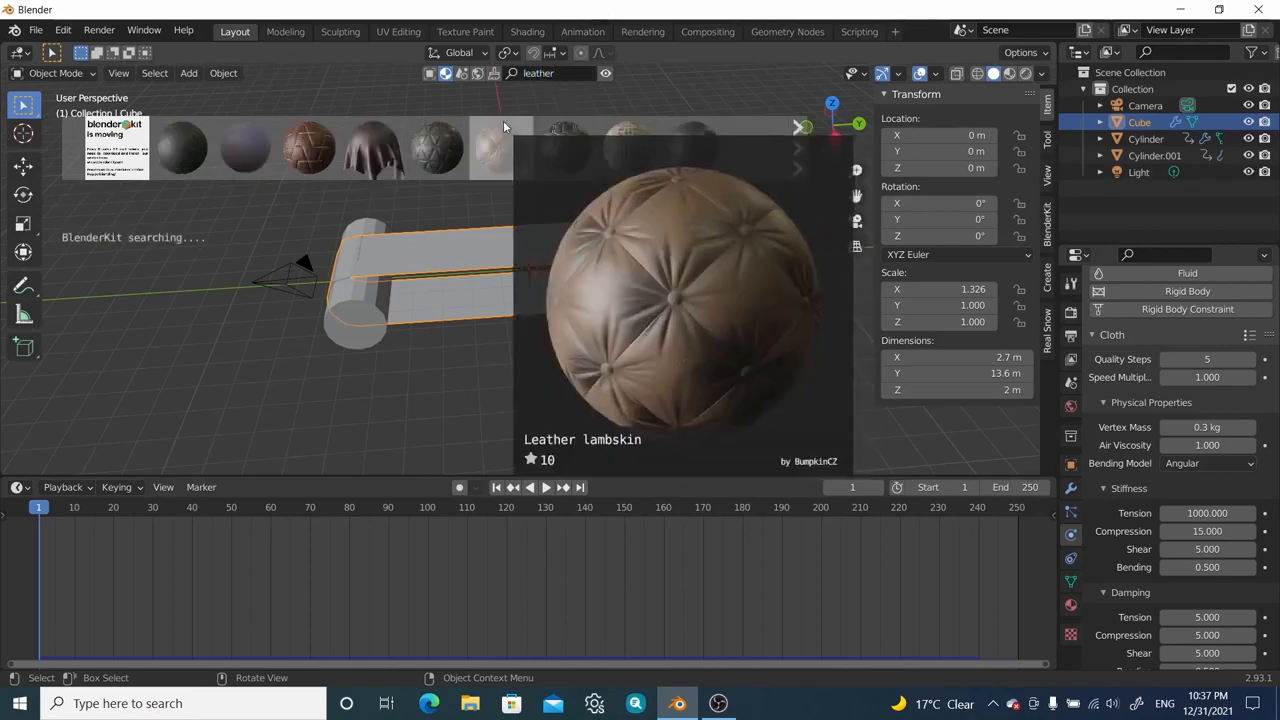
mouse_move(389, 161)
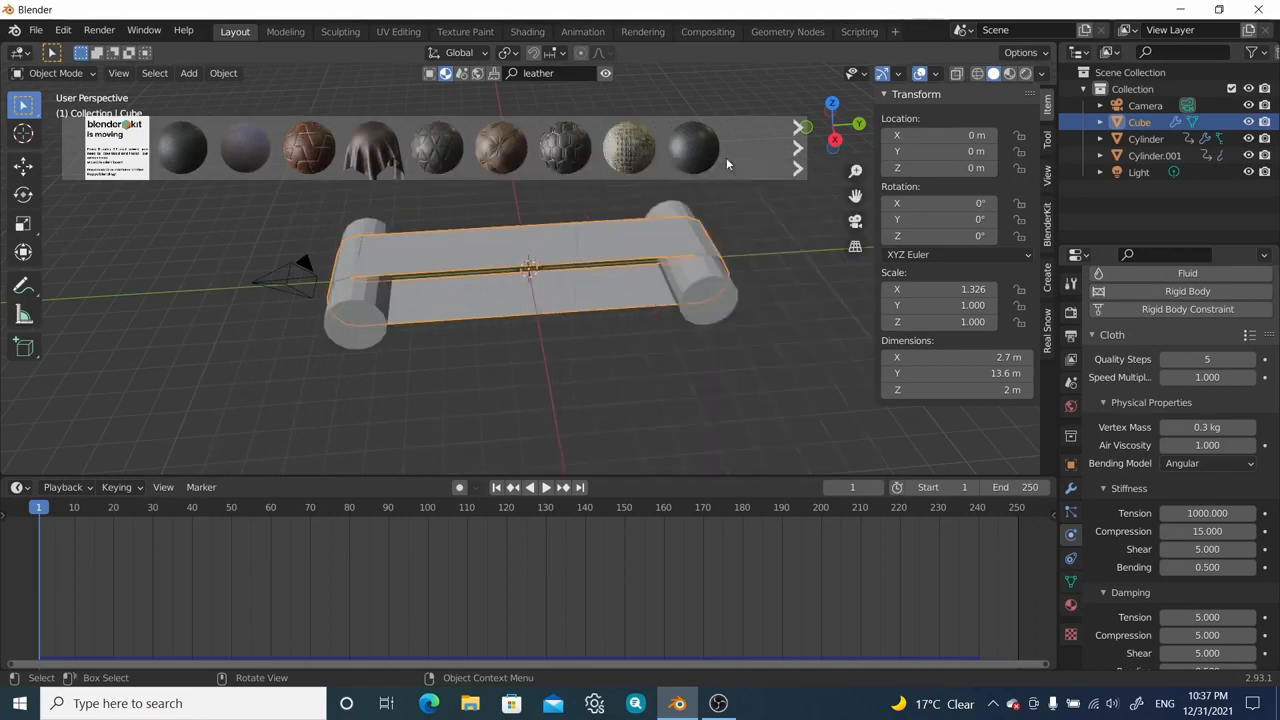
mouse_move(698, 153)
left_click(441, 149)
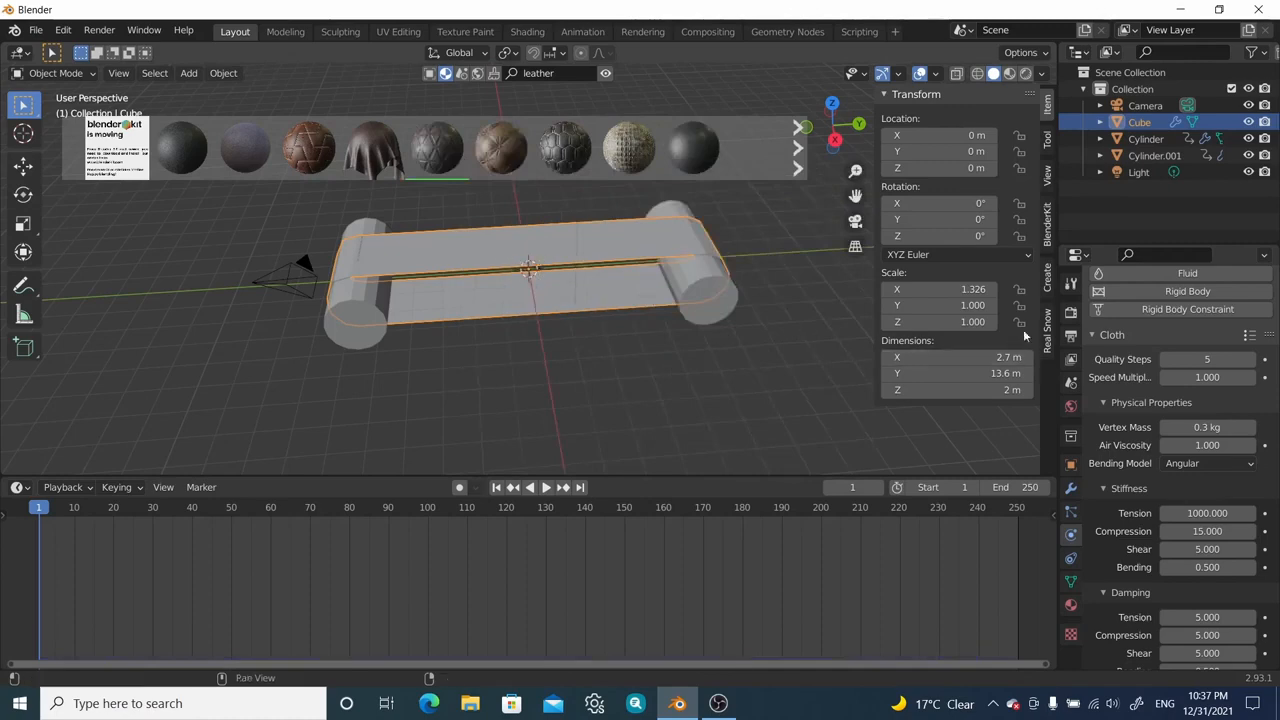
Step: Give the belt thickness with a Solidify modifier and apply that modifier
left_click(1070, 487)
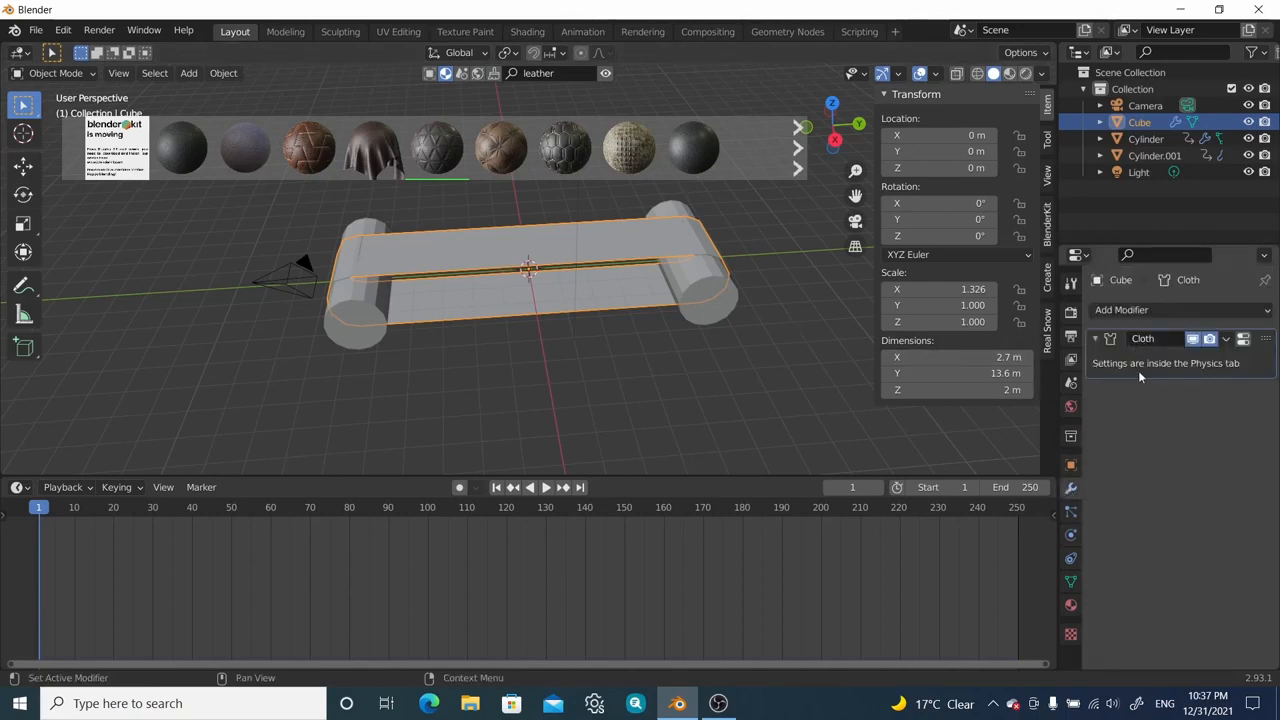
left_click(1132, 312)
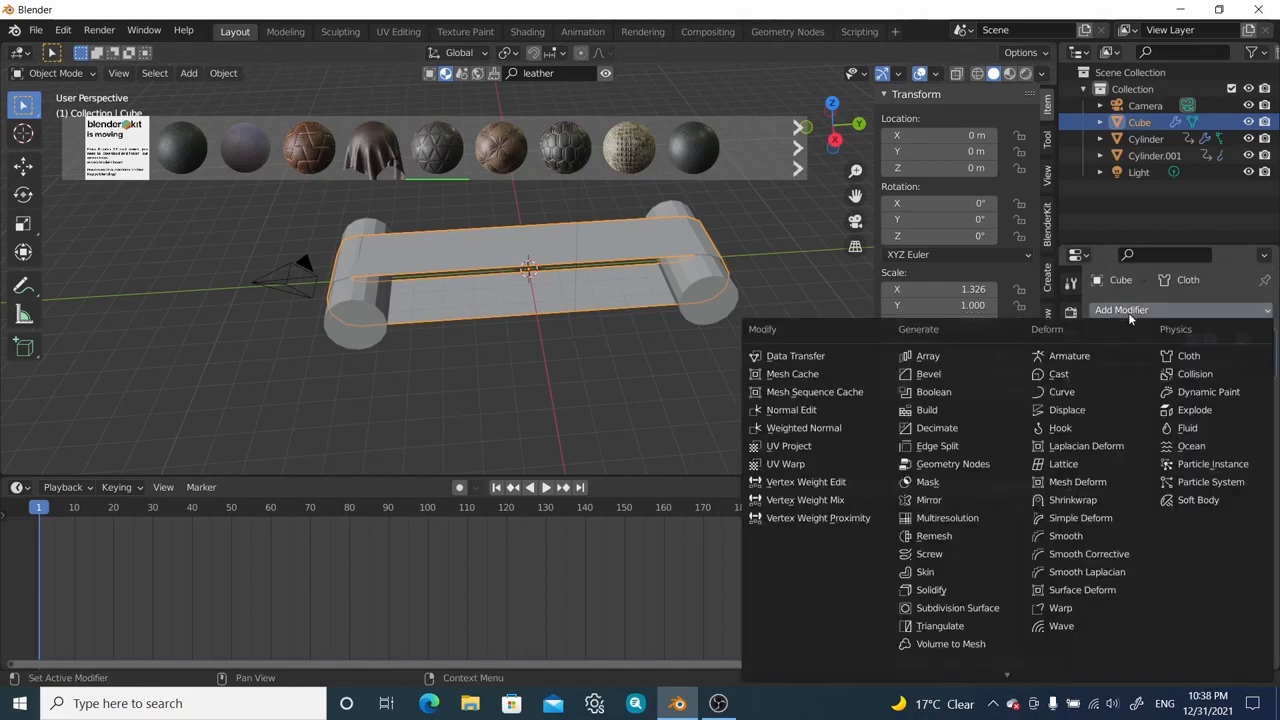
left_click(938, 594)
left_click(1246, 437)
left_click(1246, 437)
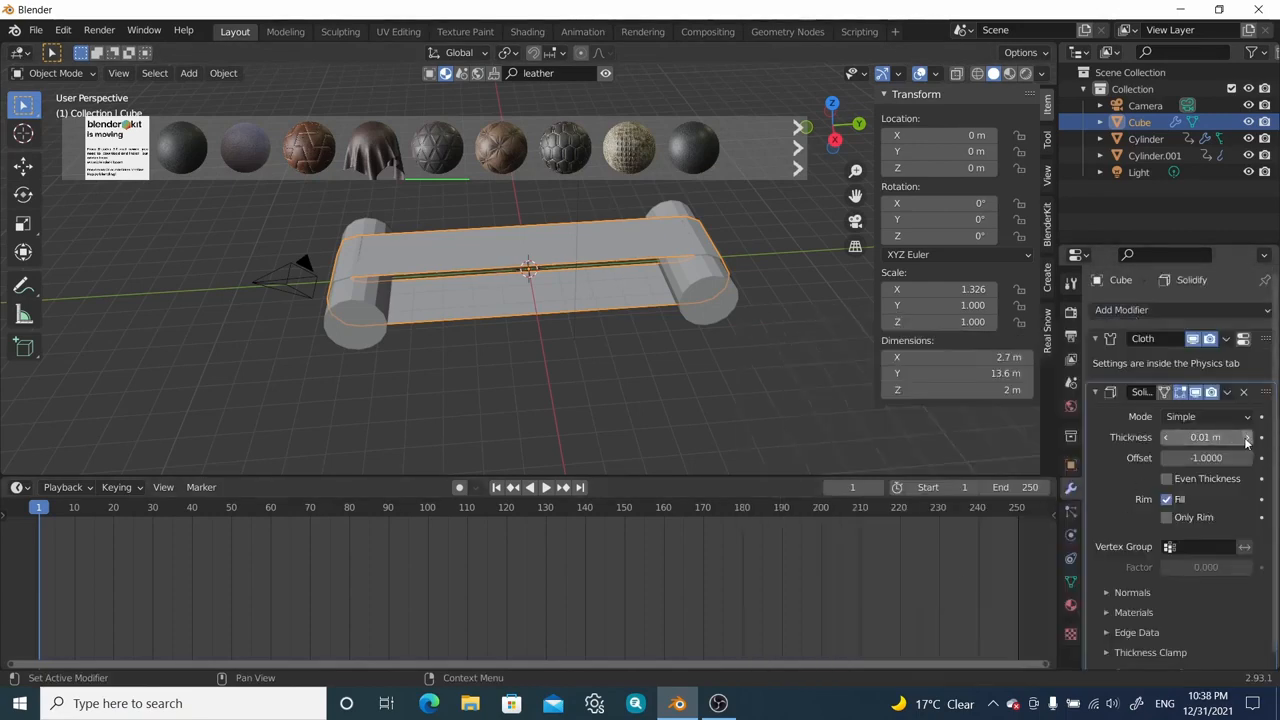
left_click(1227, 392)
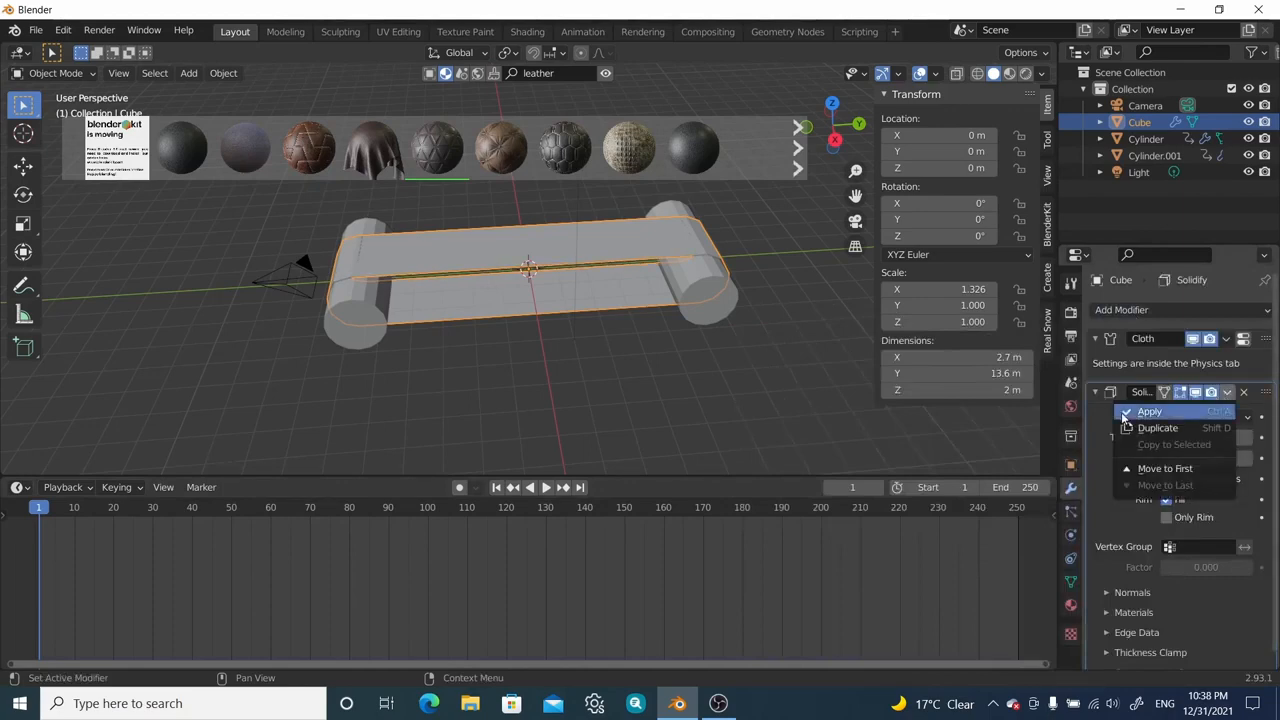
left_click(1127, 413)
Step: Assign the Leather triangle material to the belt and show the scene in Material Preview shading
mouse_move(457, 160)
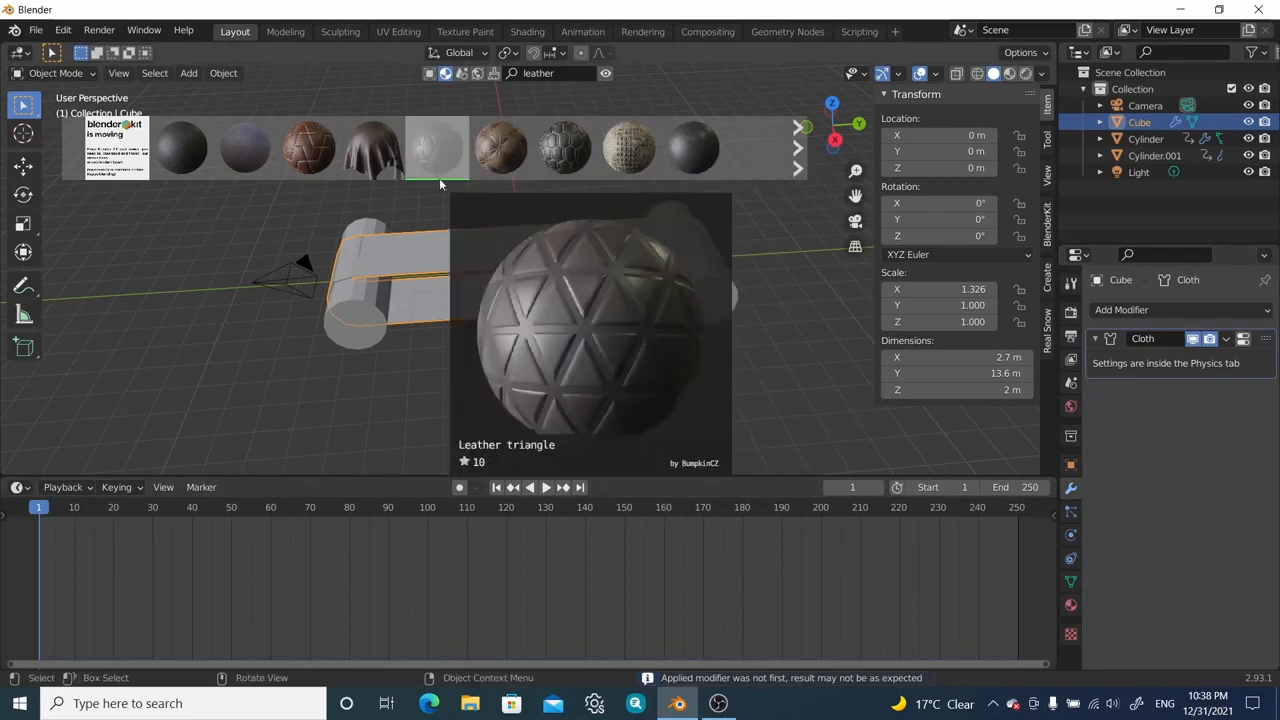
left_click(463, 161)
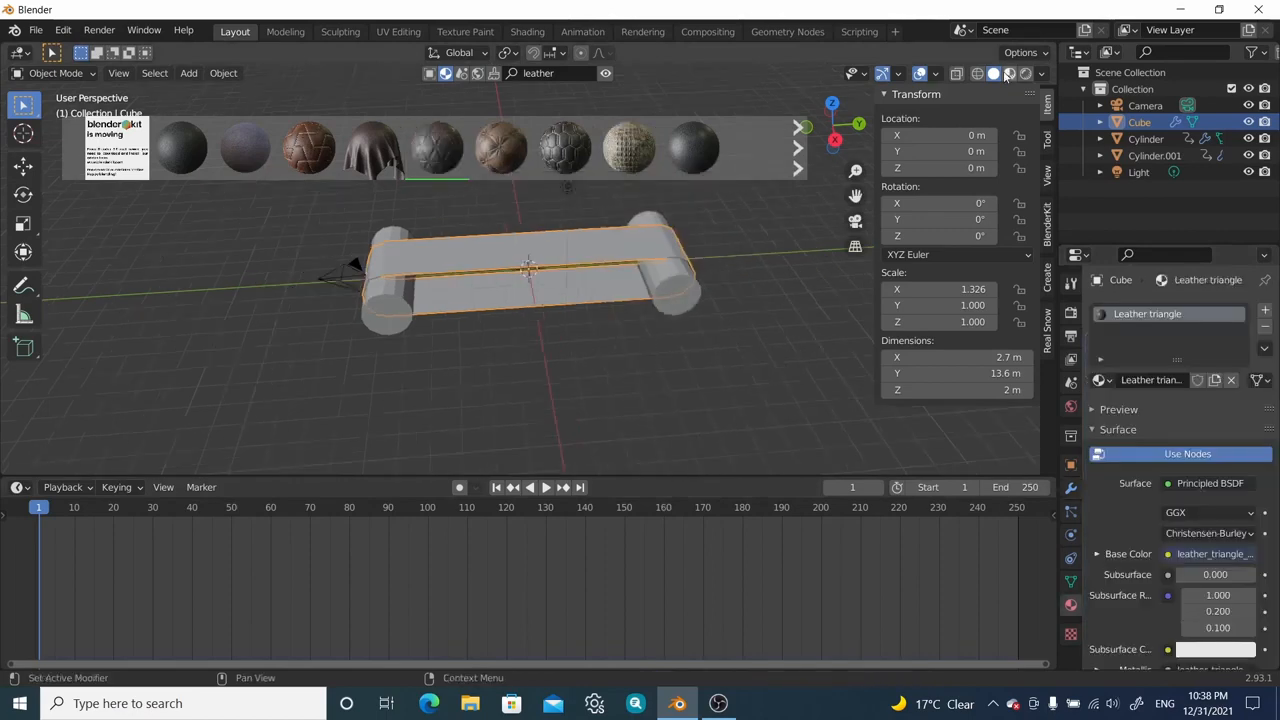
left_click(1009, 73)
scroll(680, 272, "up", 4)
Step: Search BlenderKit for "steel" and apply the Steel material to the positive Y roller
left_click(752, 305)
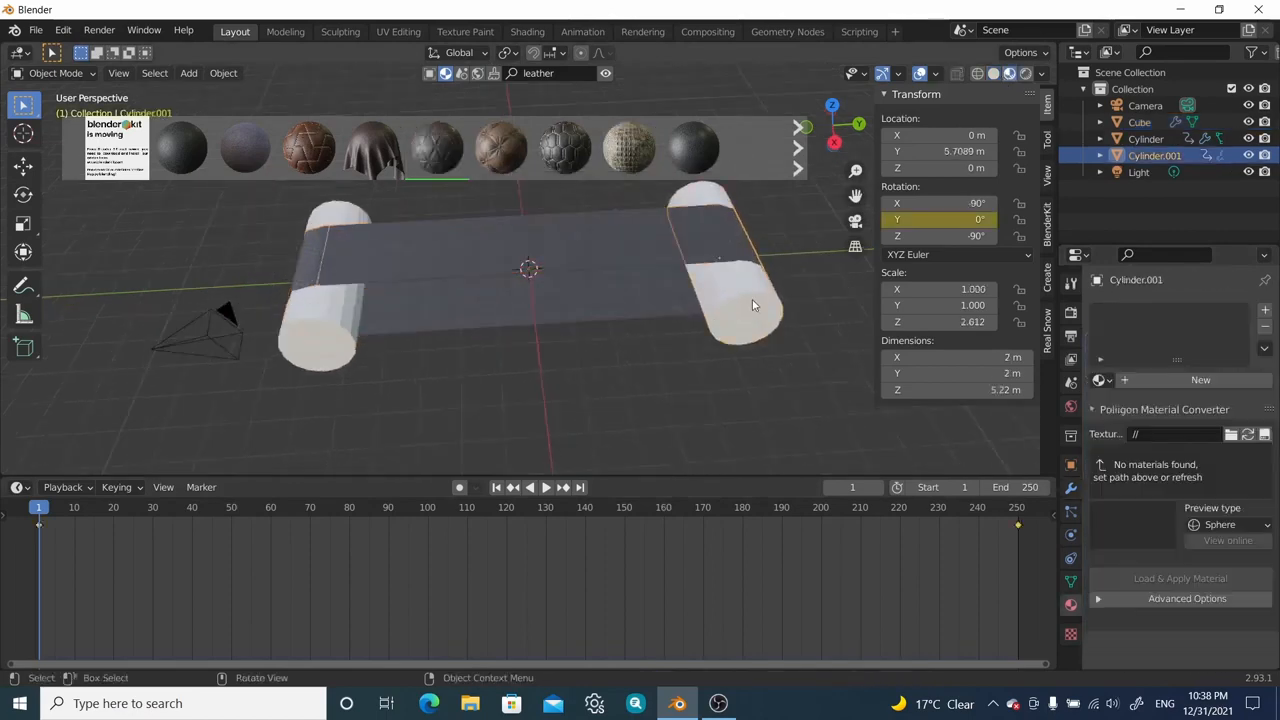
left_click(565, 74)
type("steel")
key("Return")
mouse_move(190, 150)
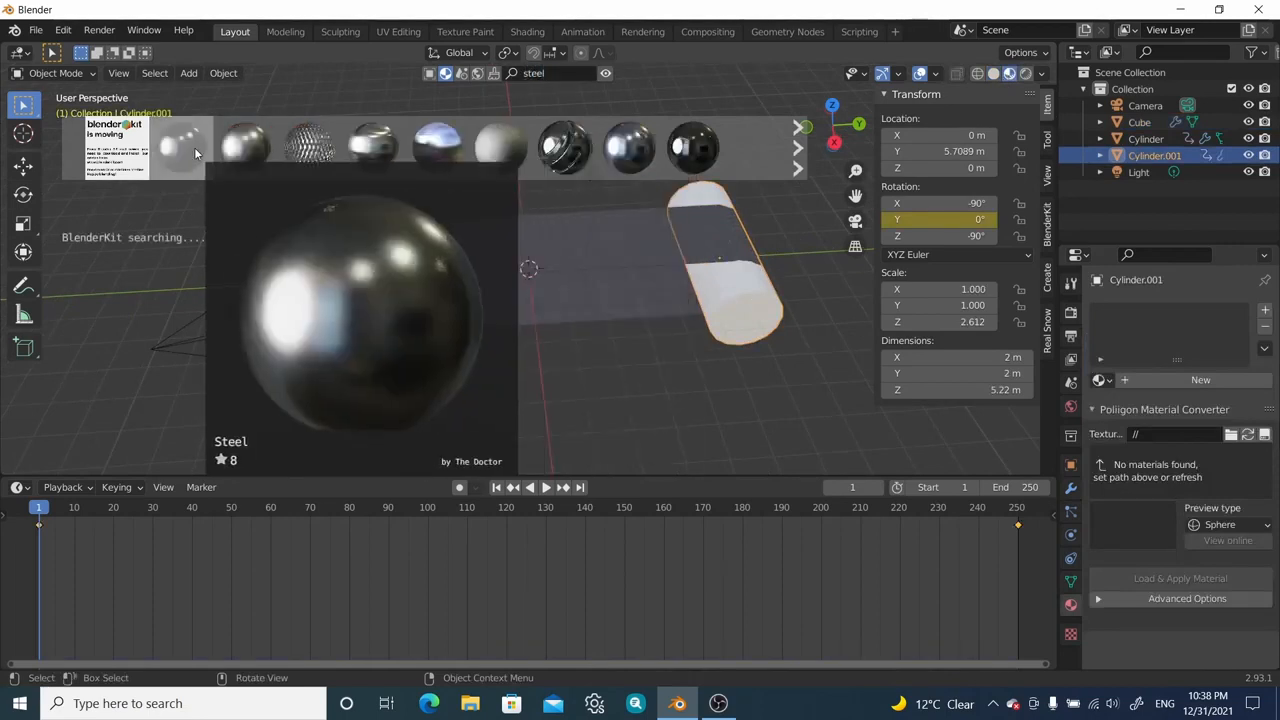
left_click_drag(190, 150, 724, 298)
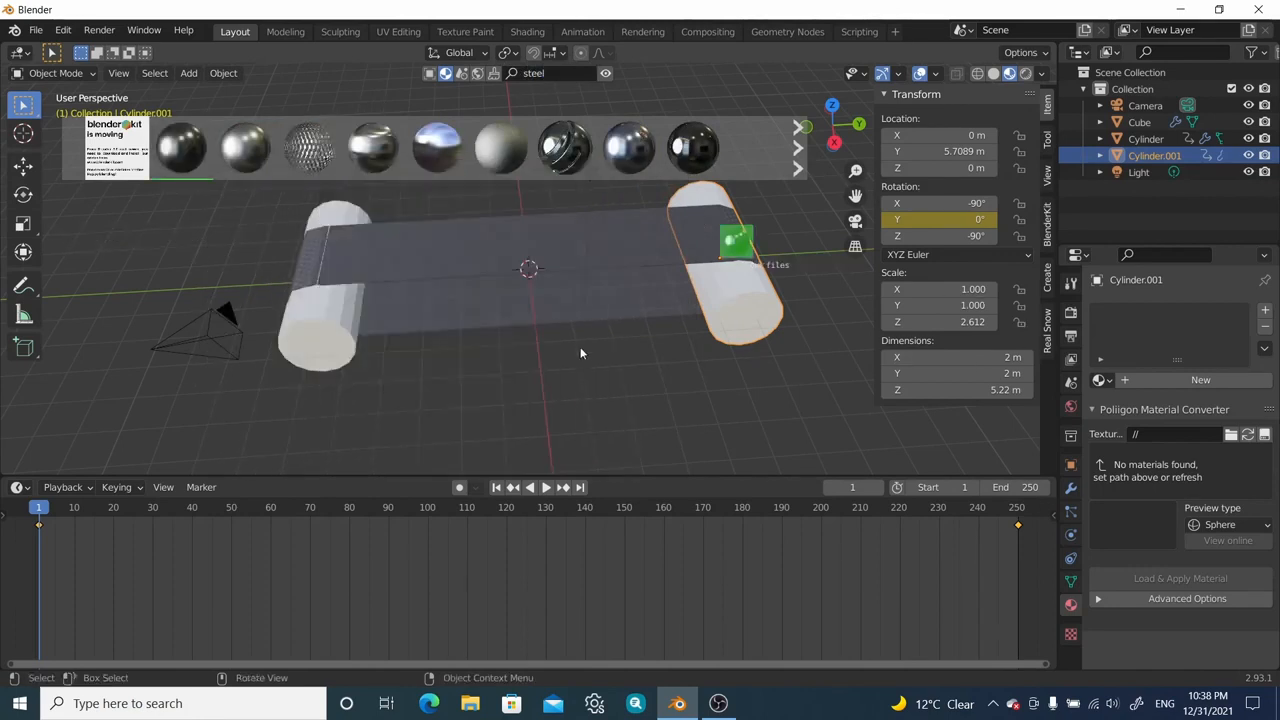
Step: Assign the existing Steel material to the negative Y roller
left_click(320, 322)
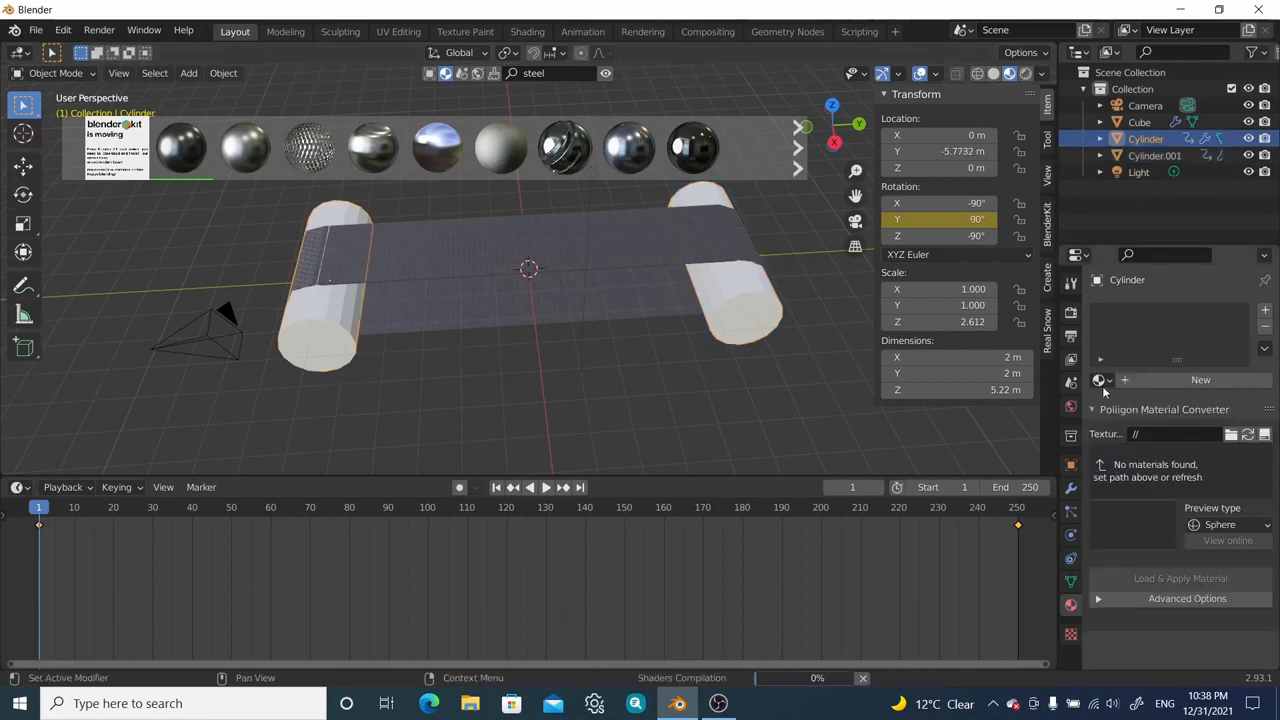
left_click(1101, 381)
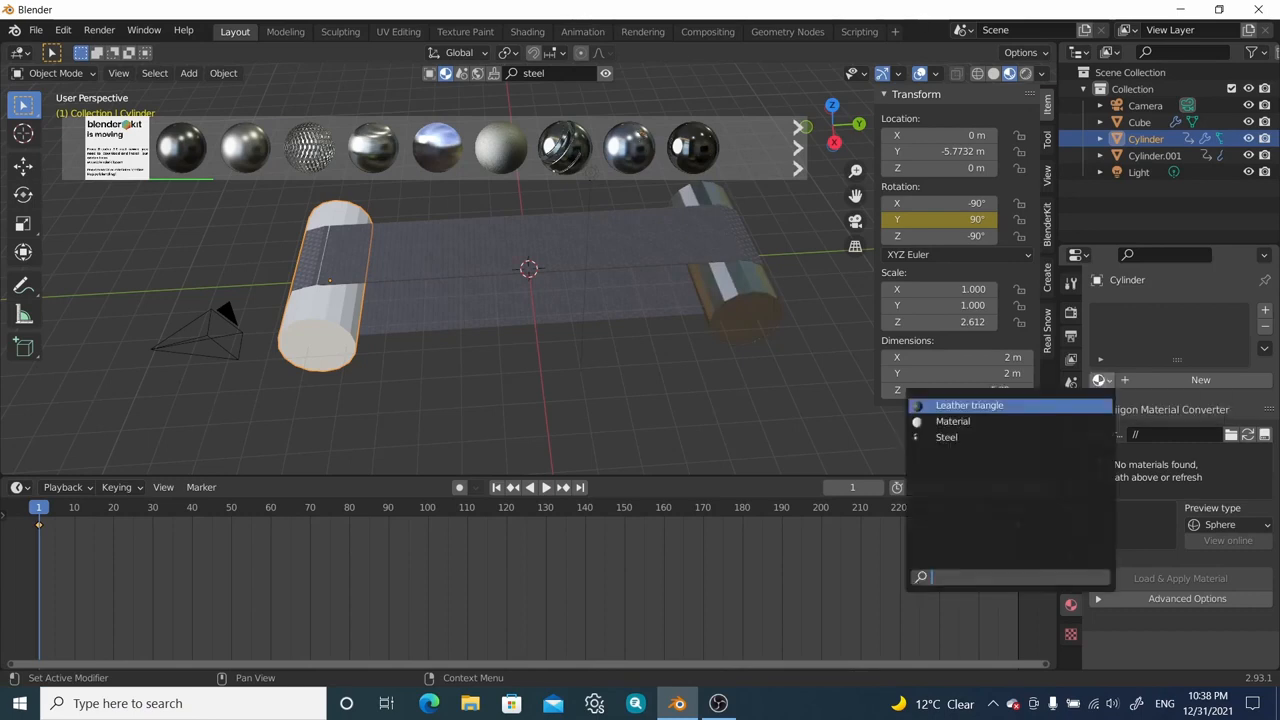
left_click(997, 445)
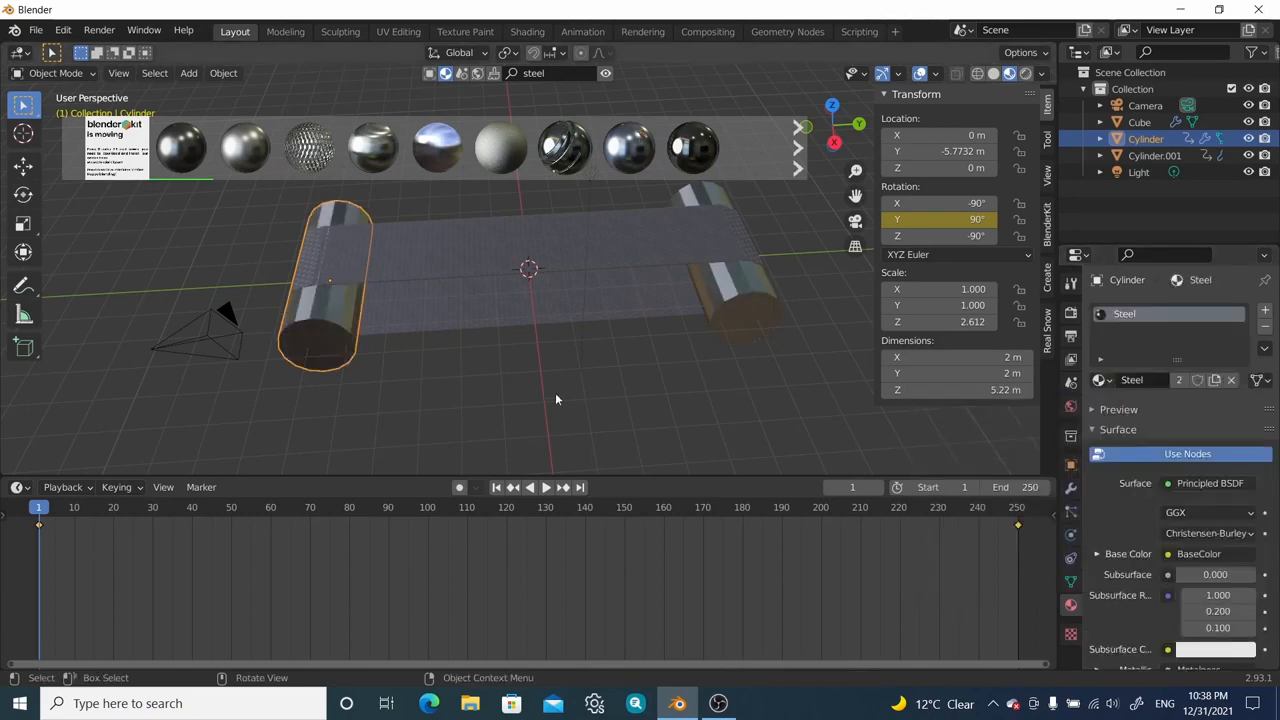
Step: Play the simulation with the asset bar hidden, examine the textured belt and rollers up close, and return to frame 1
scroll(553, 380, "down", 3)
middle_click_drag(551, 371, 571, 298)
left_click(546, 488)
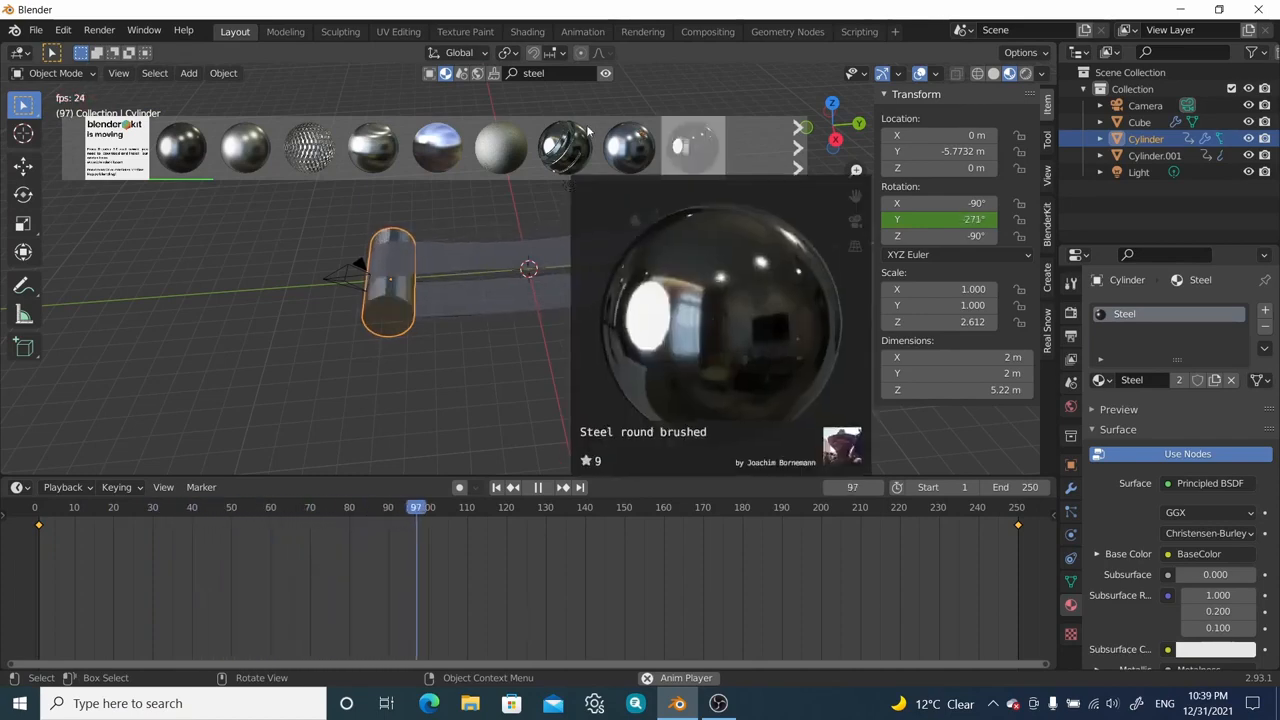
left_click(605, 73)
middle_click_drag(574, 258, 533, 213)
scroll(519, 192, "up", 4)
scroll(501, 250, "up", 1)
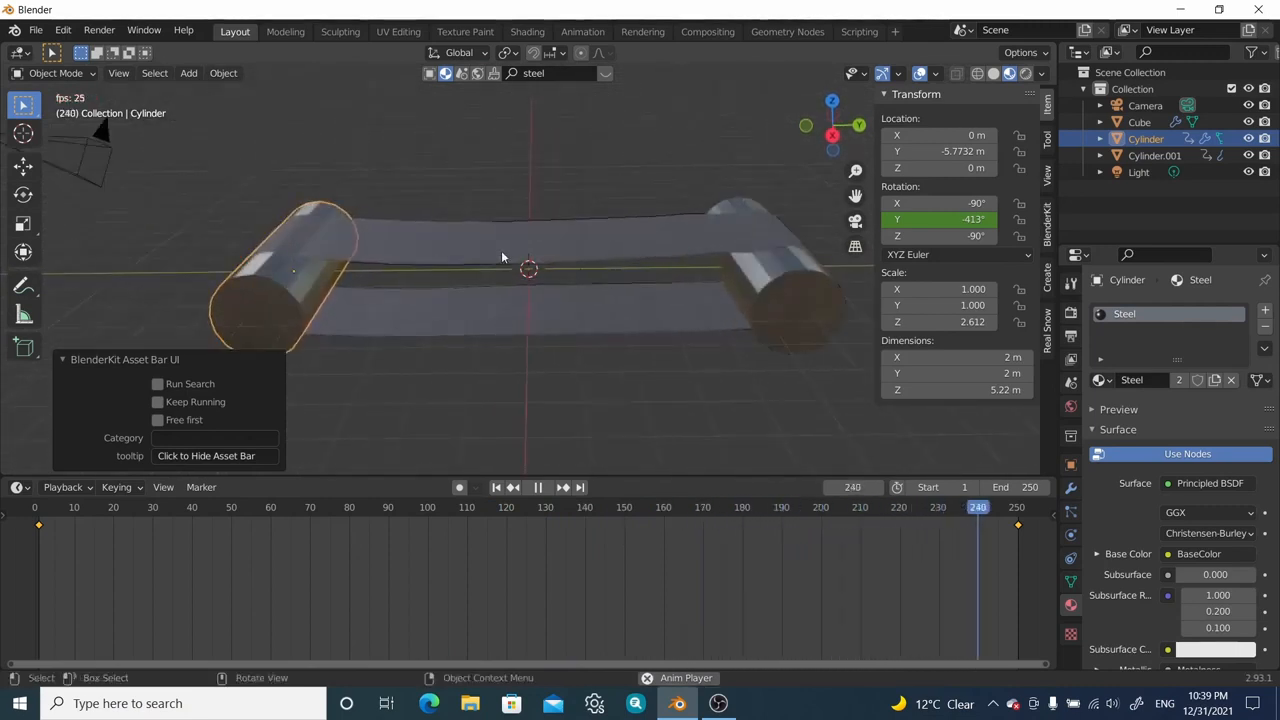
left_click(538, 487)
left_click(509, 487)
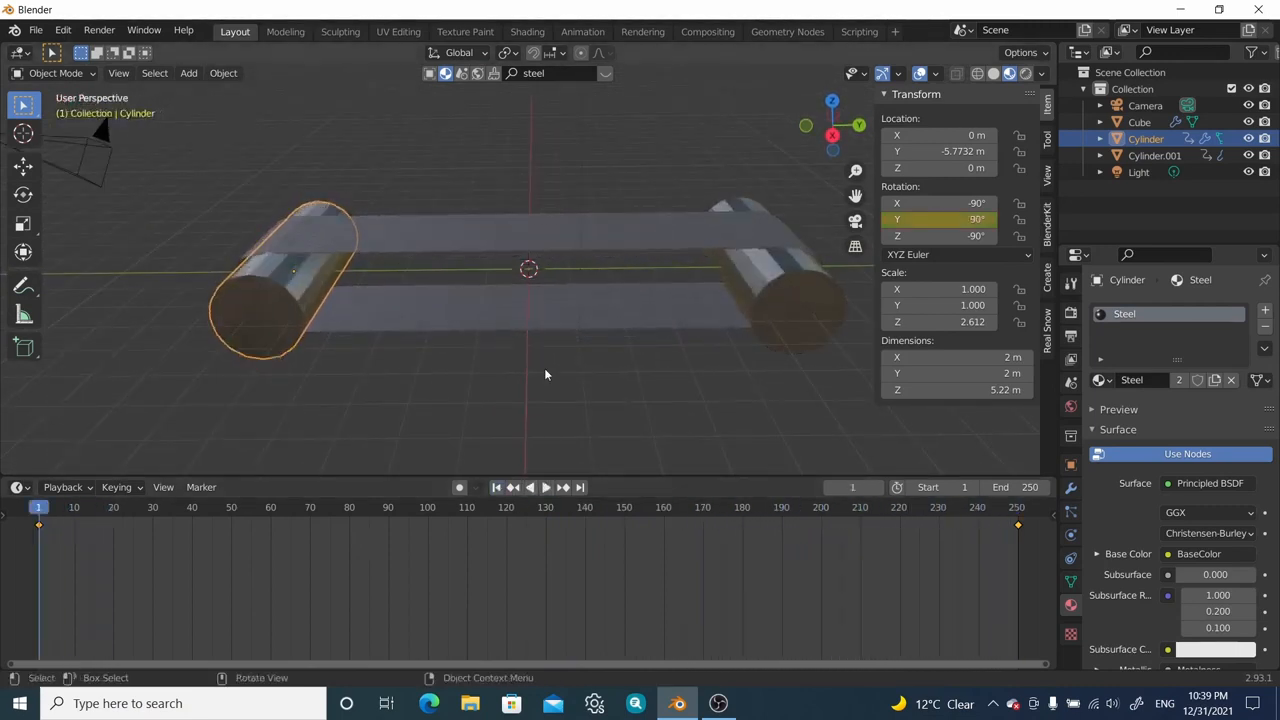
Step: Add a 2 m cube at the world origin and set the viewport to solid shading
key("shift+a")
mouse_move(510, 349)
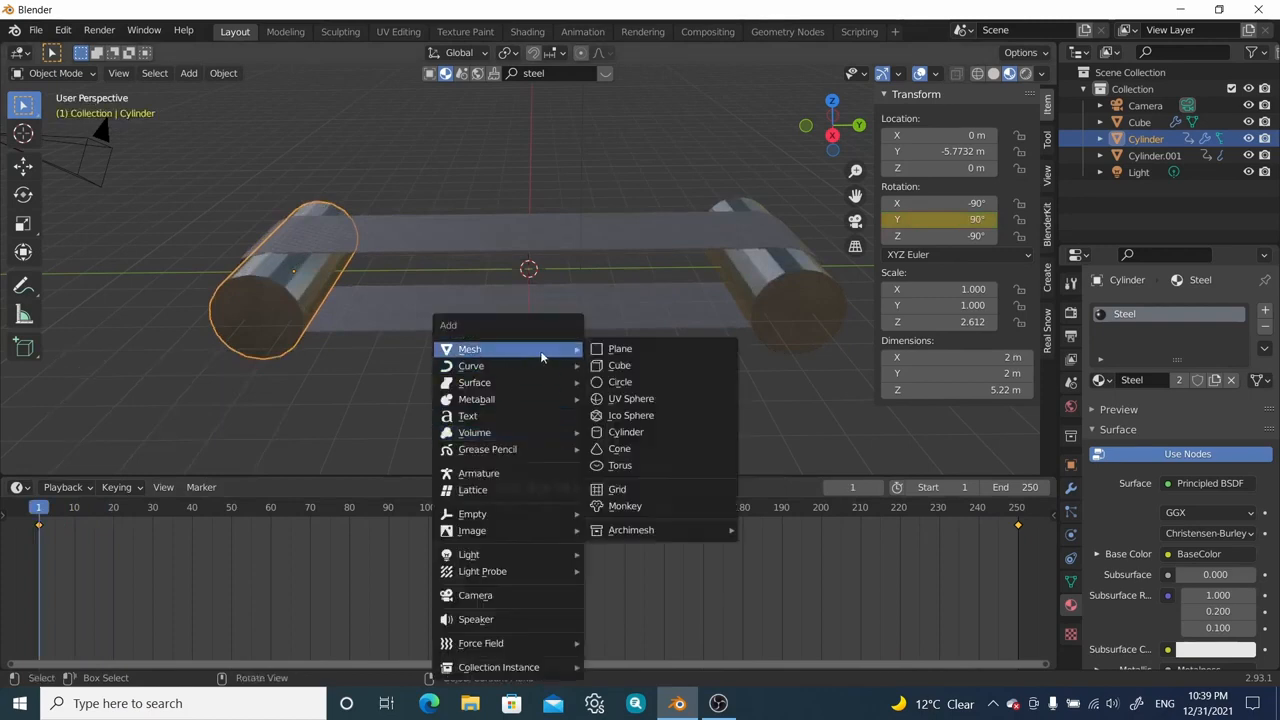
left_click(622, 365)
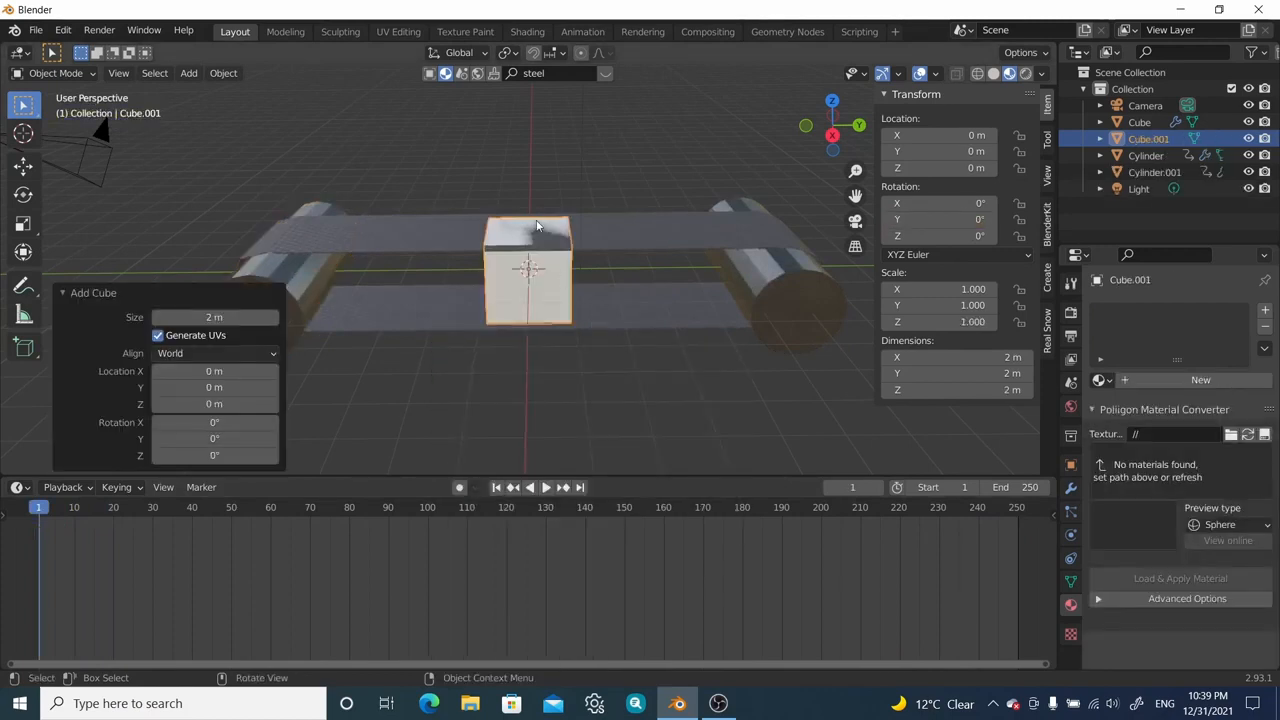
left_click(977, 73)
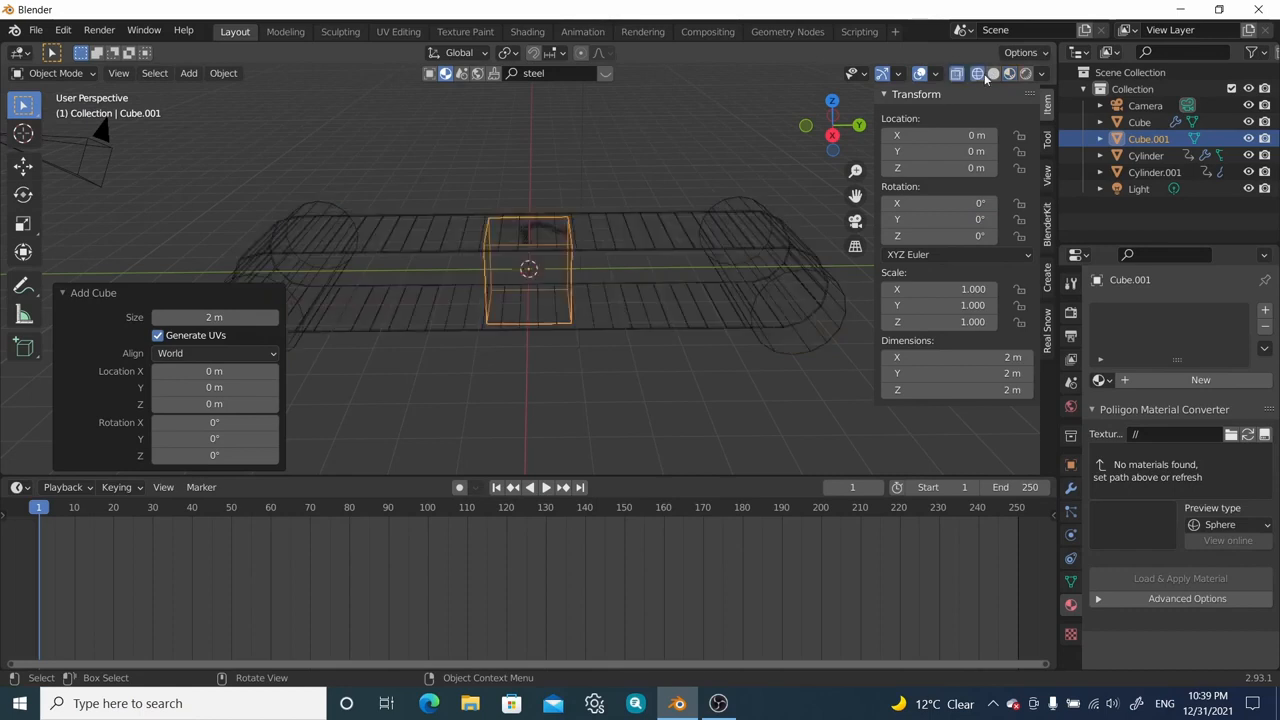
left_click(993, 73)
Step: Raise the new cube straight up above the belt to about Z 5.81 m
key("g")
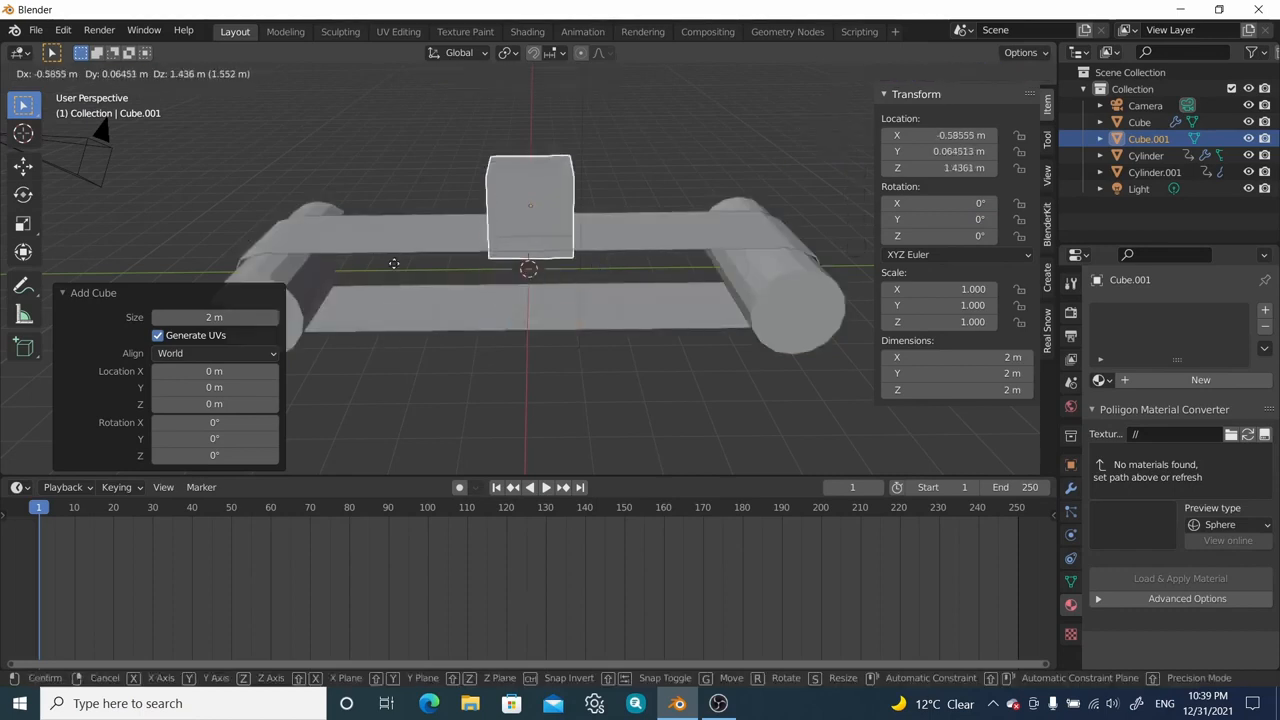
key("z")
left_click(436, 174)
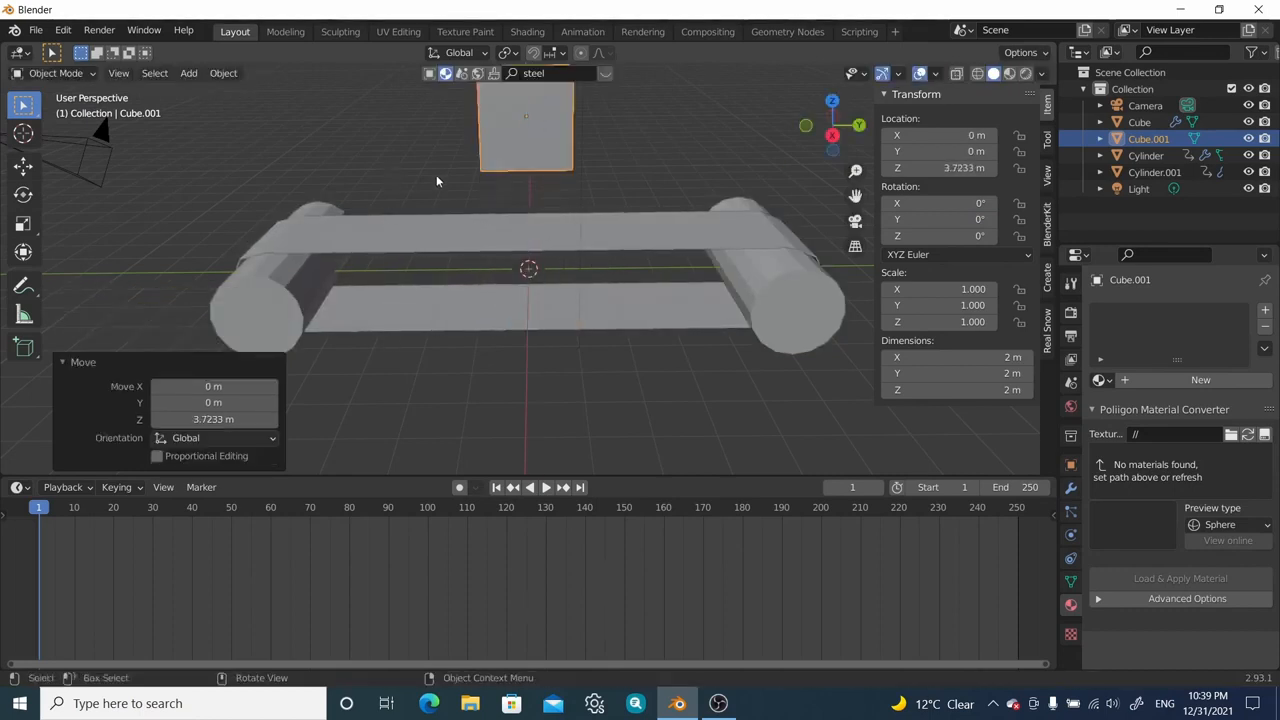
scroll(466, 209, "down", 3)
scroll(464, 183, "up", 1)
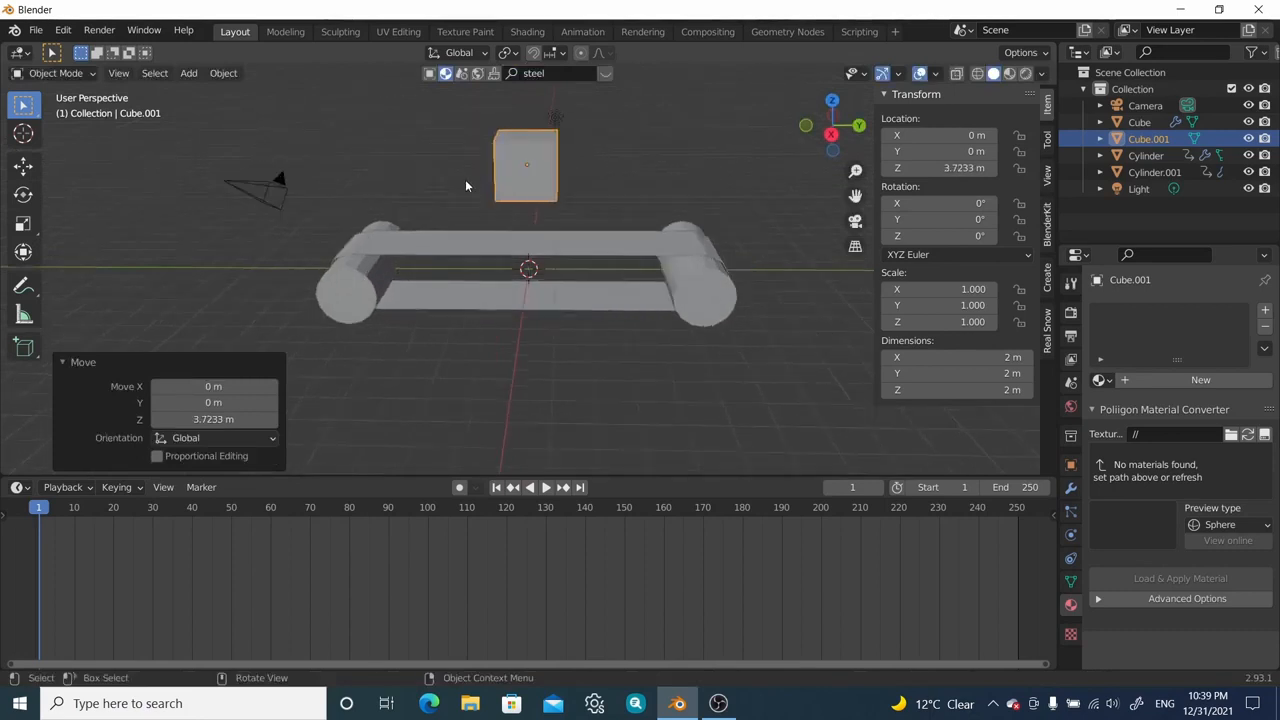
key("g")
key("z")
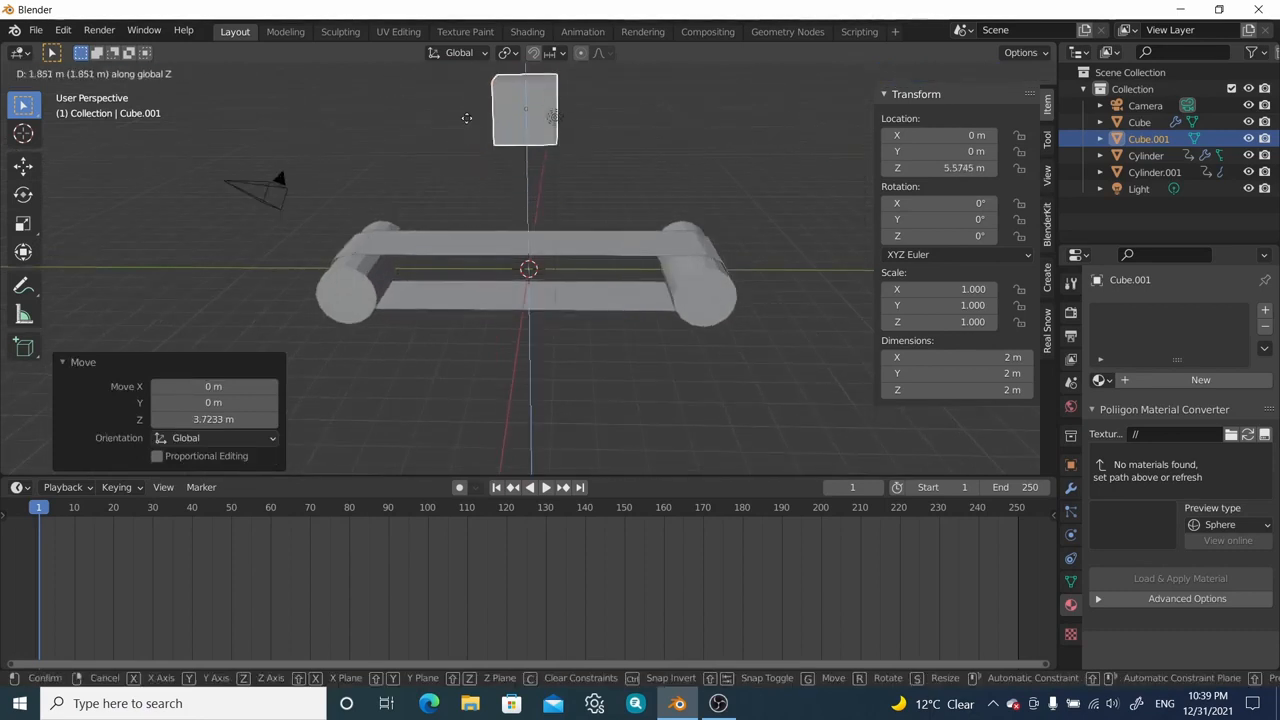
left_click(466, 117)
scroll(524, 154, "down", 2)
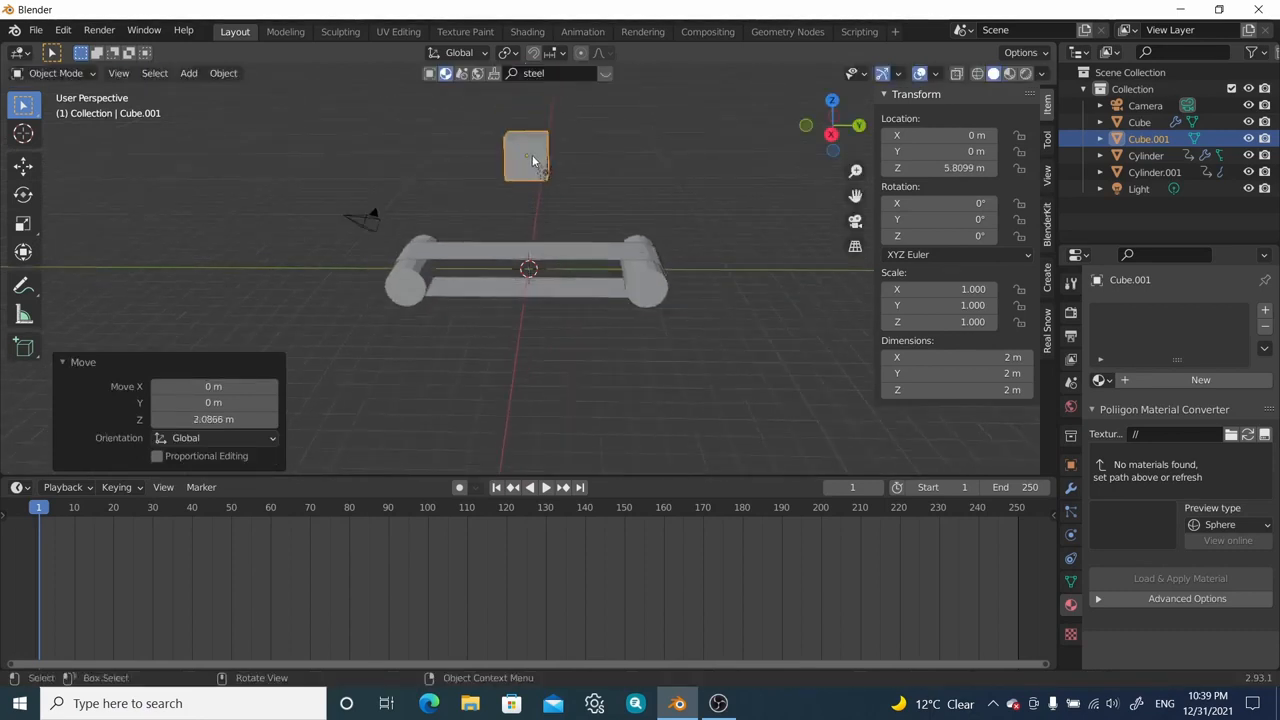
Step: Move the cube along Y to about -5.26 m and insert a location and rotation keyframe at frame 1
key("g")
key("y")
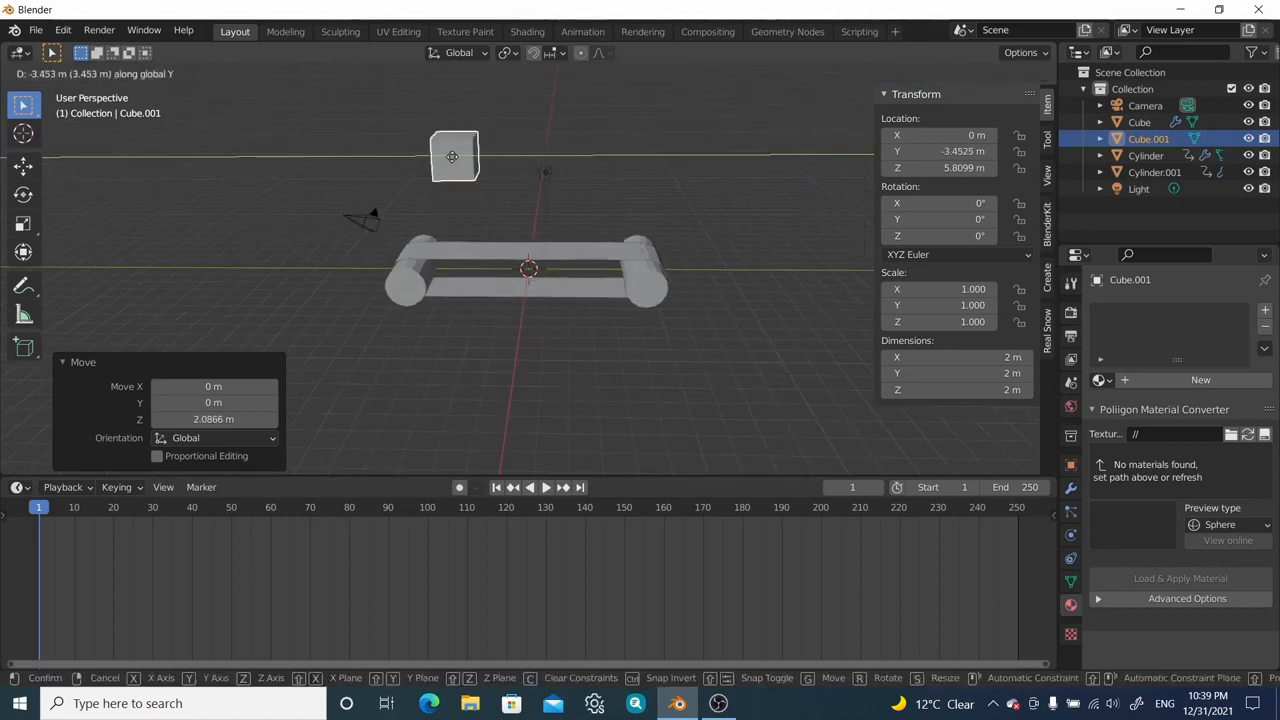
left_click(423, 147)
middle_click_drag(423, 147, 358, 164)
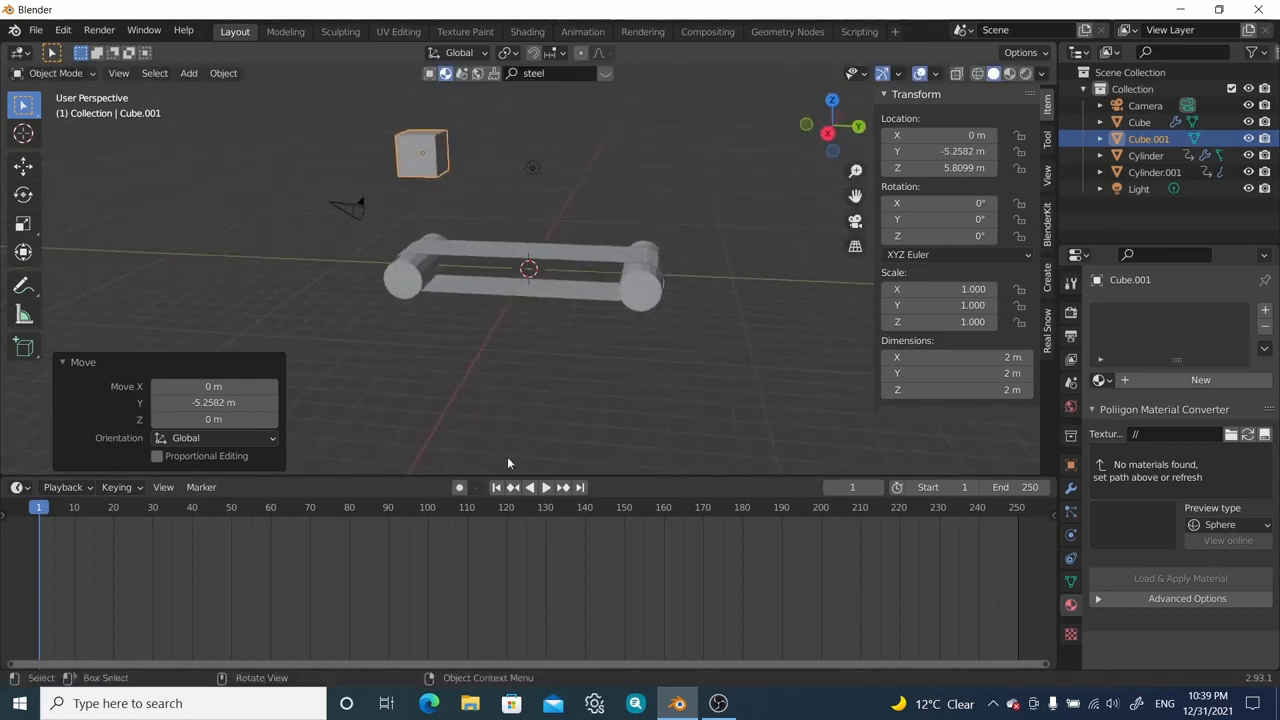
key("i")
left_click(396, 170)
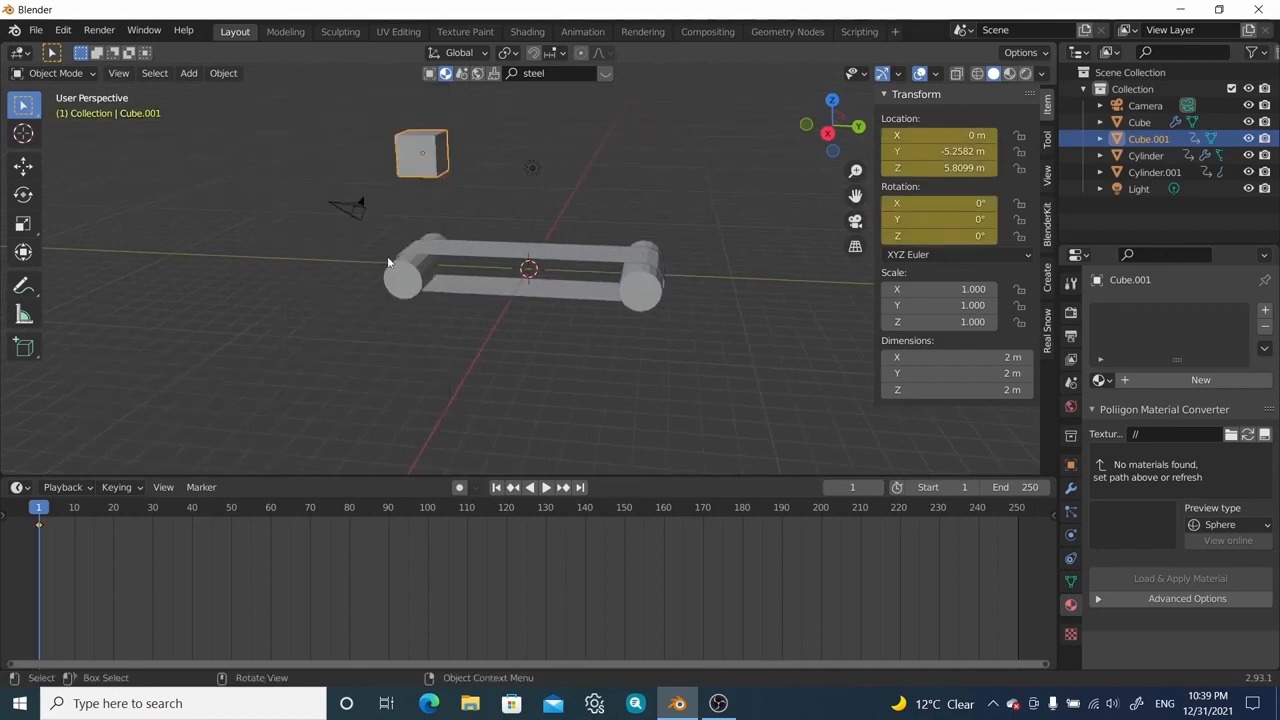
Step: Play the animation to watch the belt's motion, then replay it from frame 1 and stop at frame 42
left_click(545, 488)
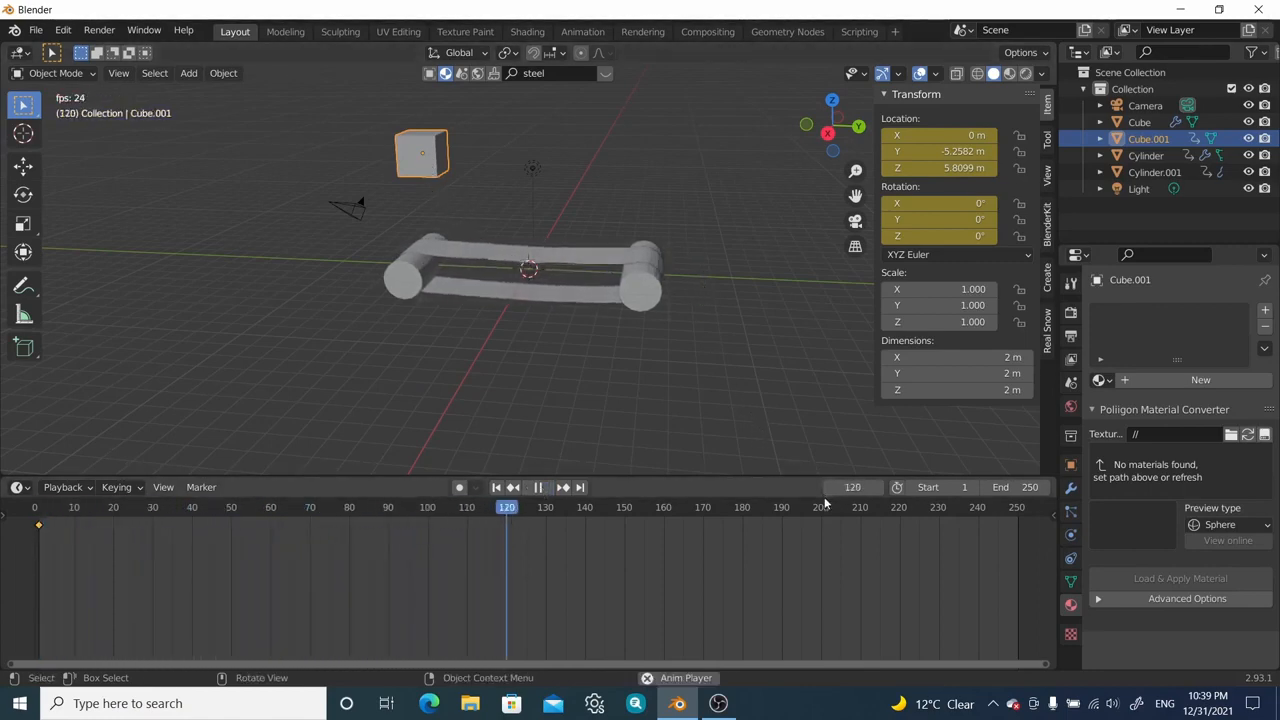
left_click(536, 489)
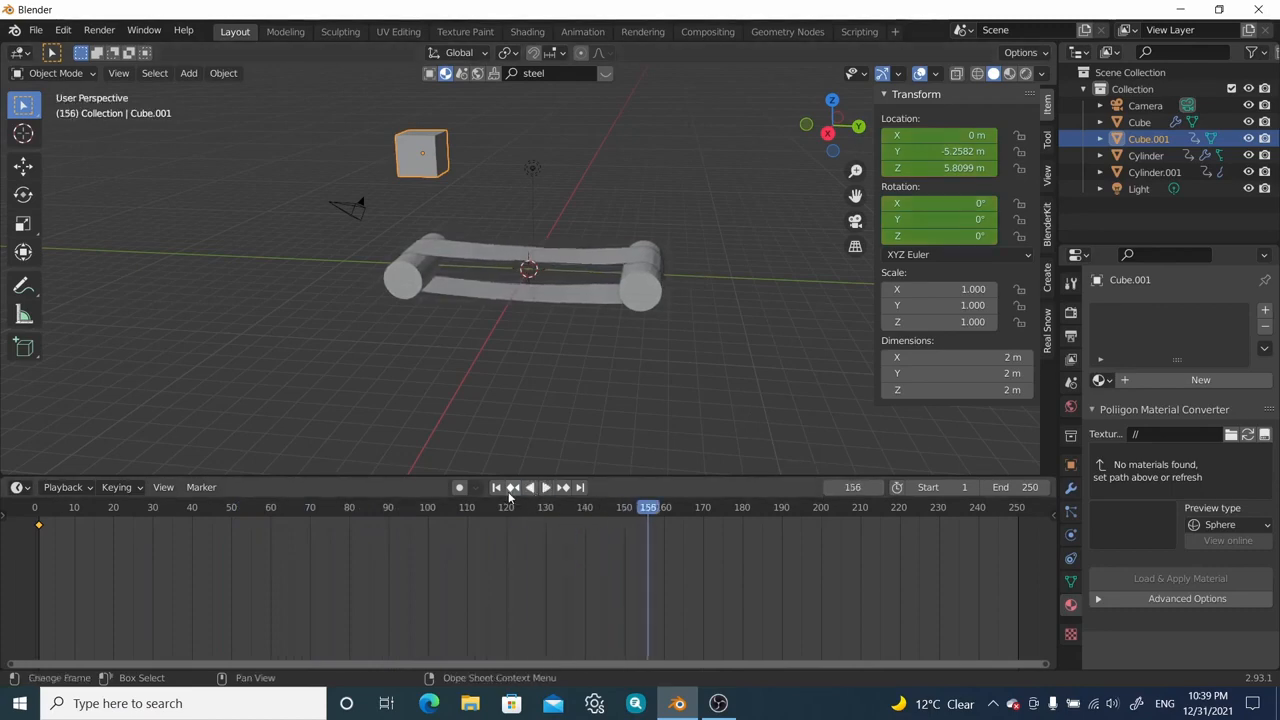
left_click(496, 487)
left_click(545, 488)
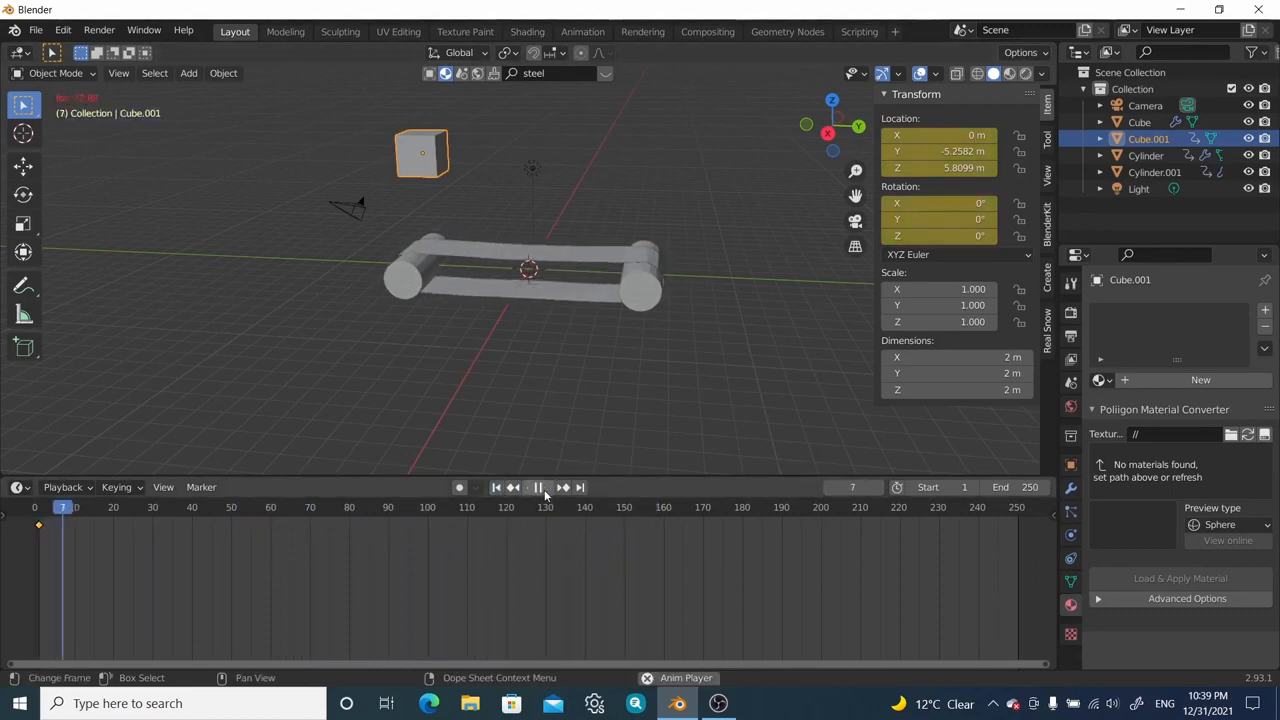
left_click(545, 488)
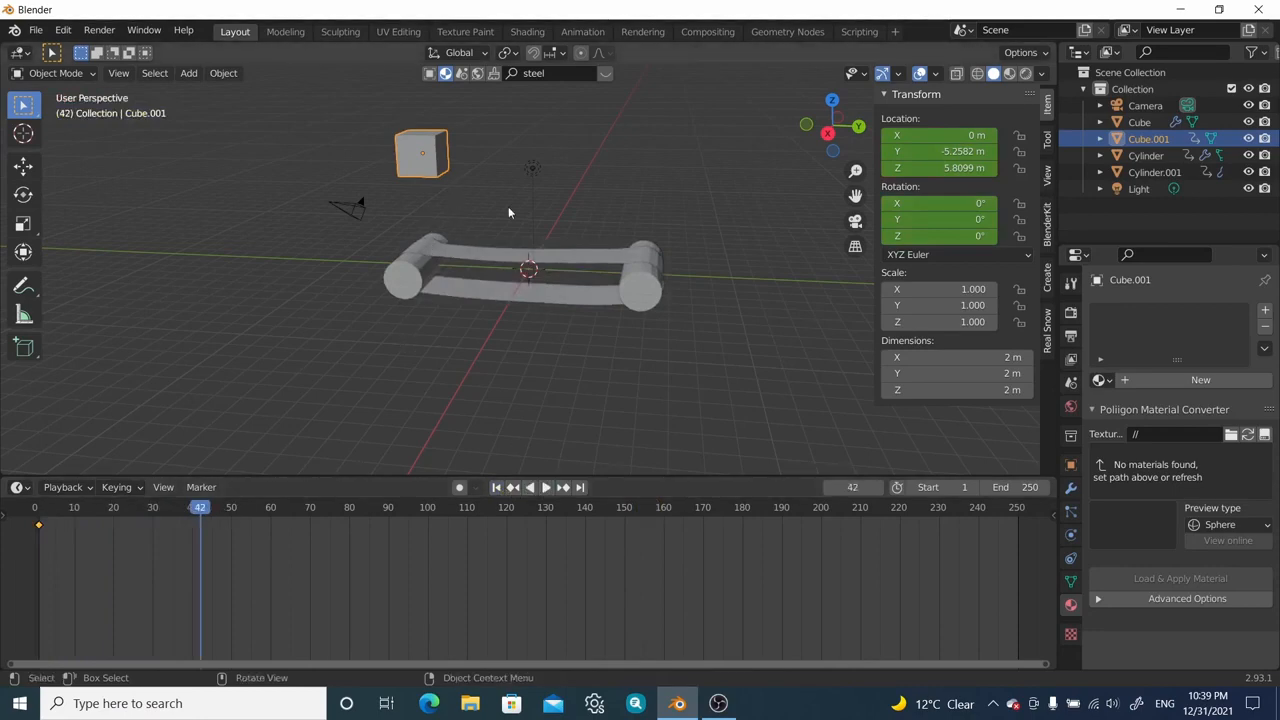
Step: Lower the cube straight down along Z to about 2.23 m, just above the near end of the belt
scroll(400, 190, "up", 2)
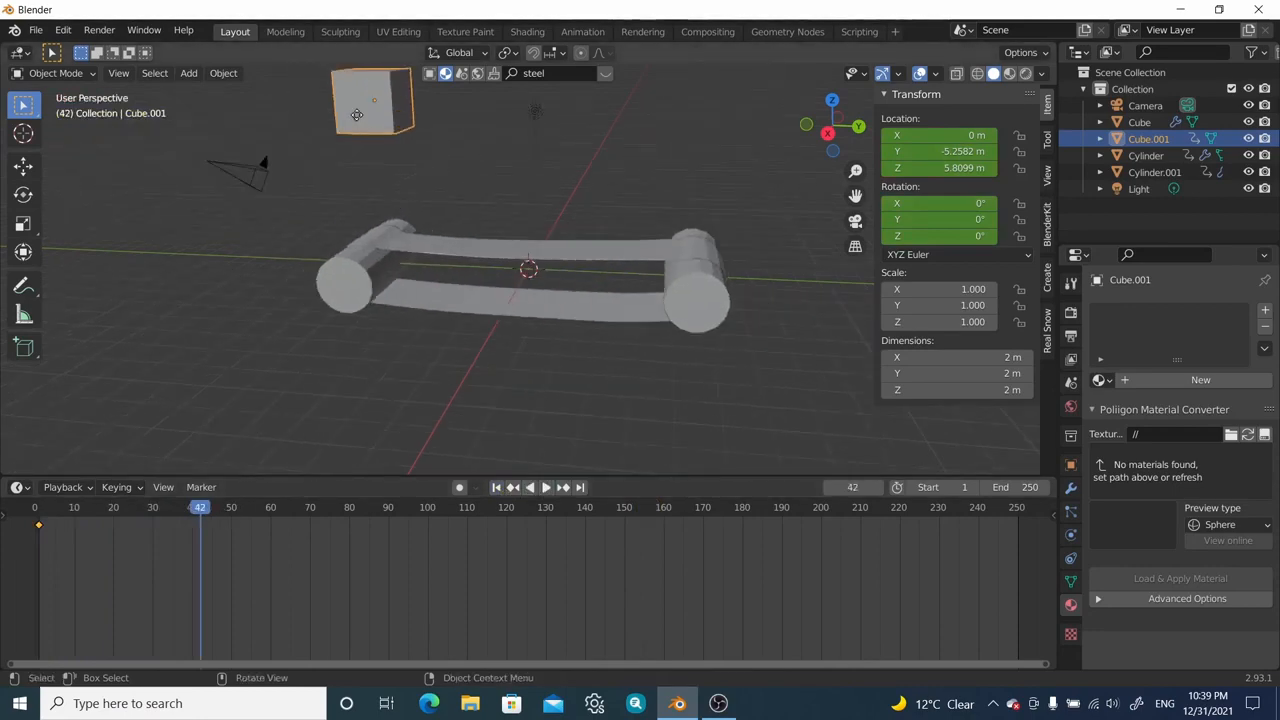
key("g")
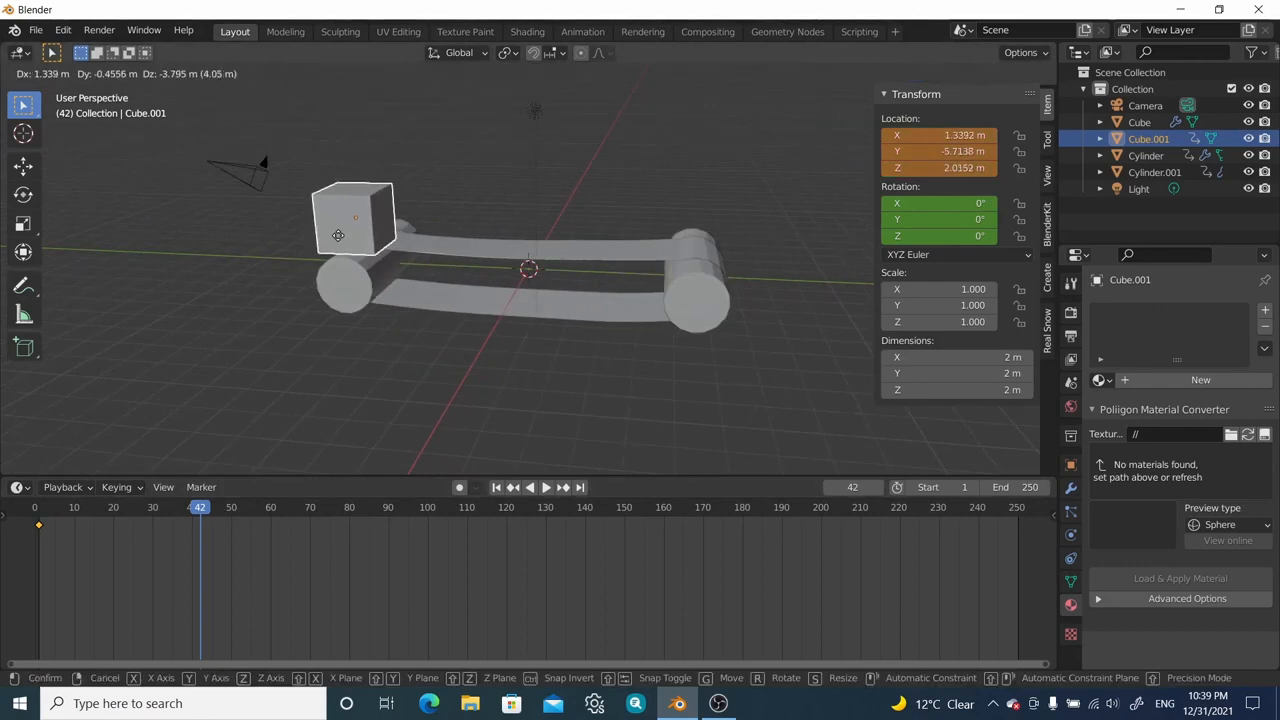
key("z")
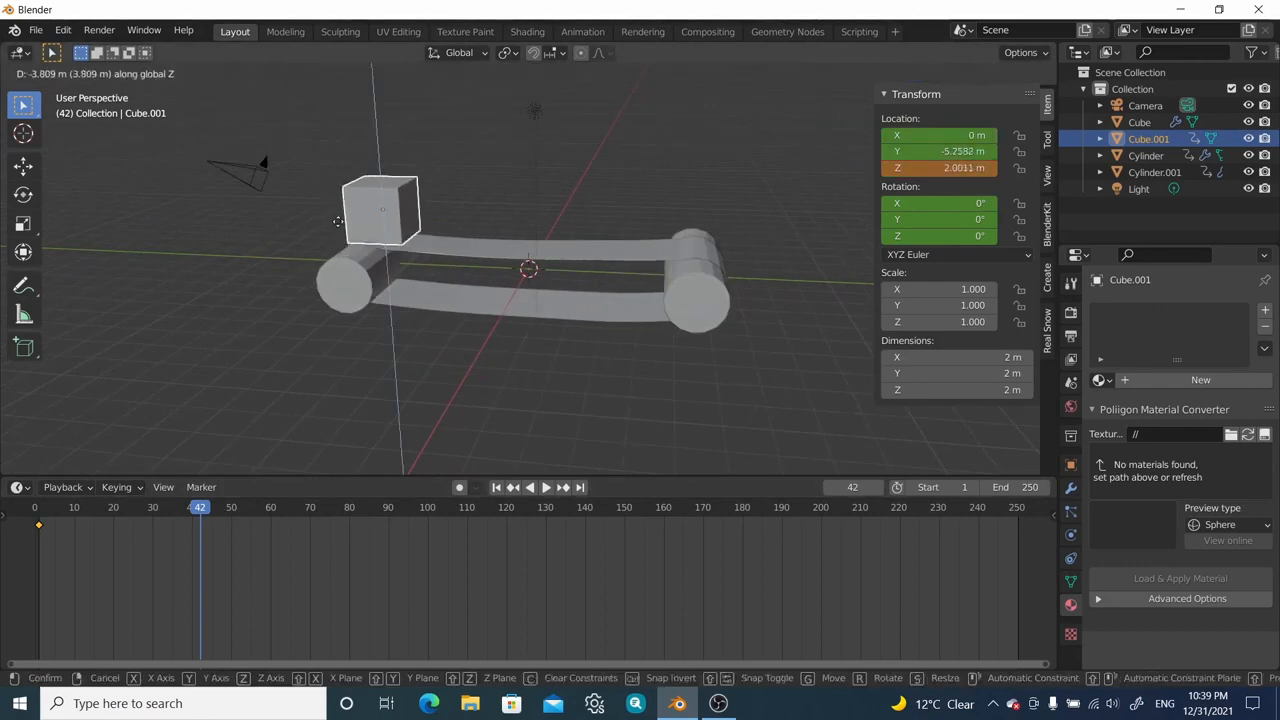
left_click(345, 228)
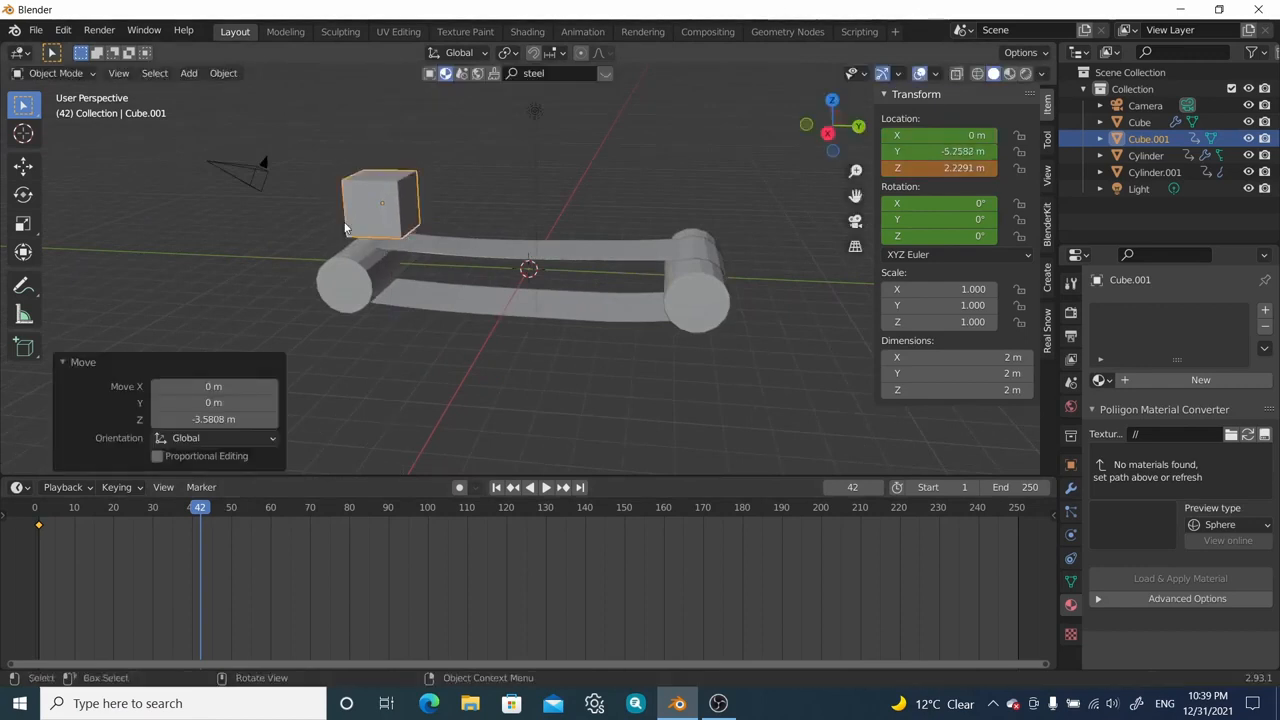
Step: Tilt the cube about the global X axis by about -6.68° to follow the belt's slope
middle_click_drag(360, 228, 488, 146)
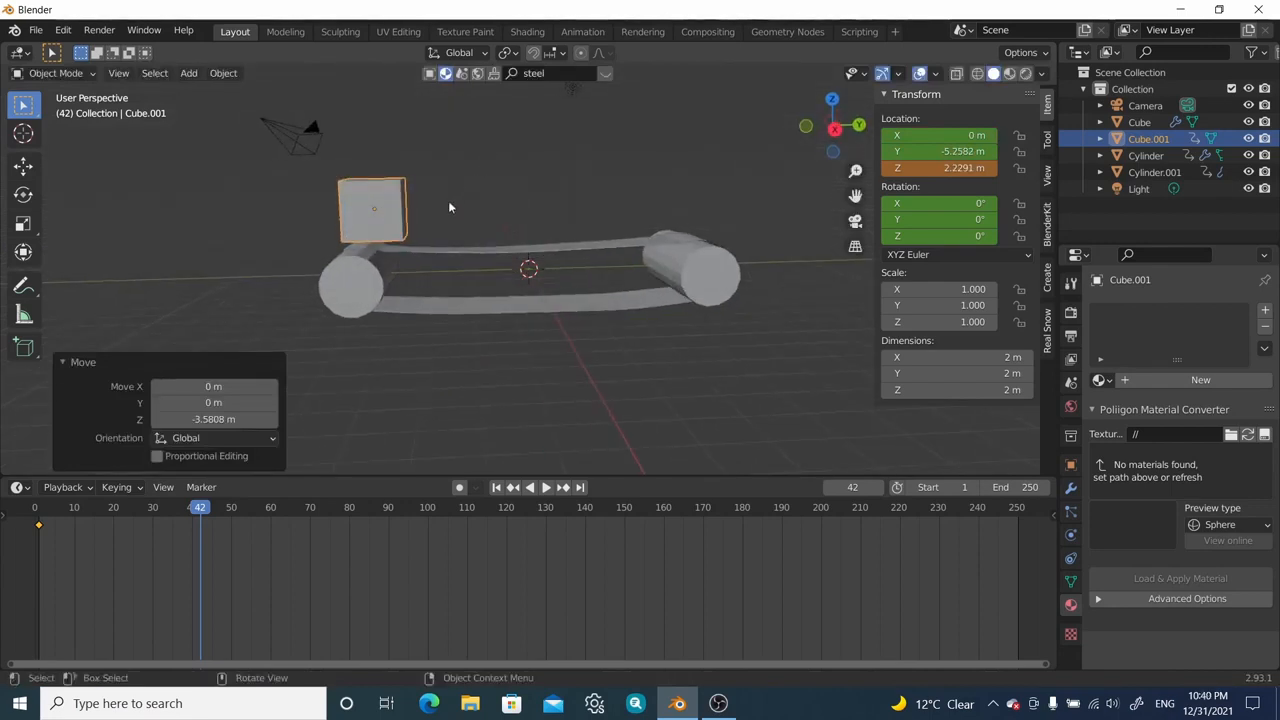
key("g")
key("r")
key("x")
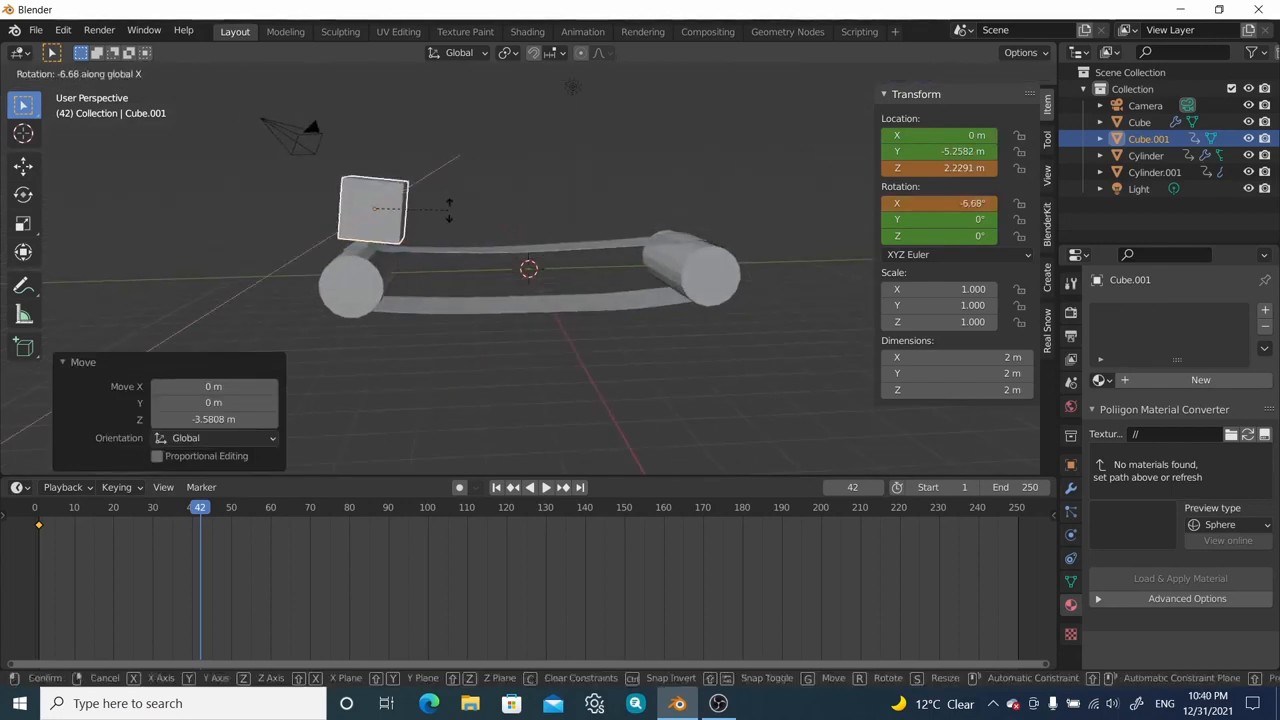
left_click(446, 210)
Step: Lower the cube along Z to about 2.12 m and insert a Location & Rotation keyframe at frame 42
key("g")
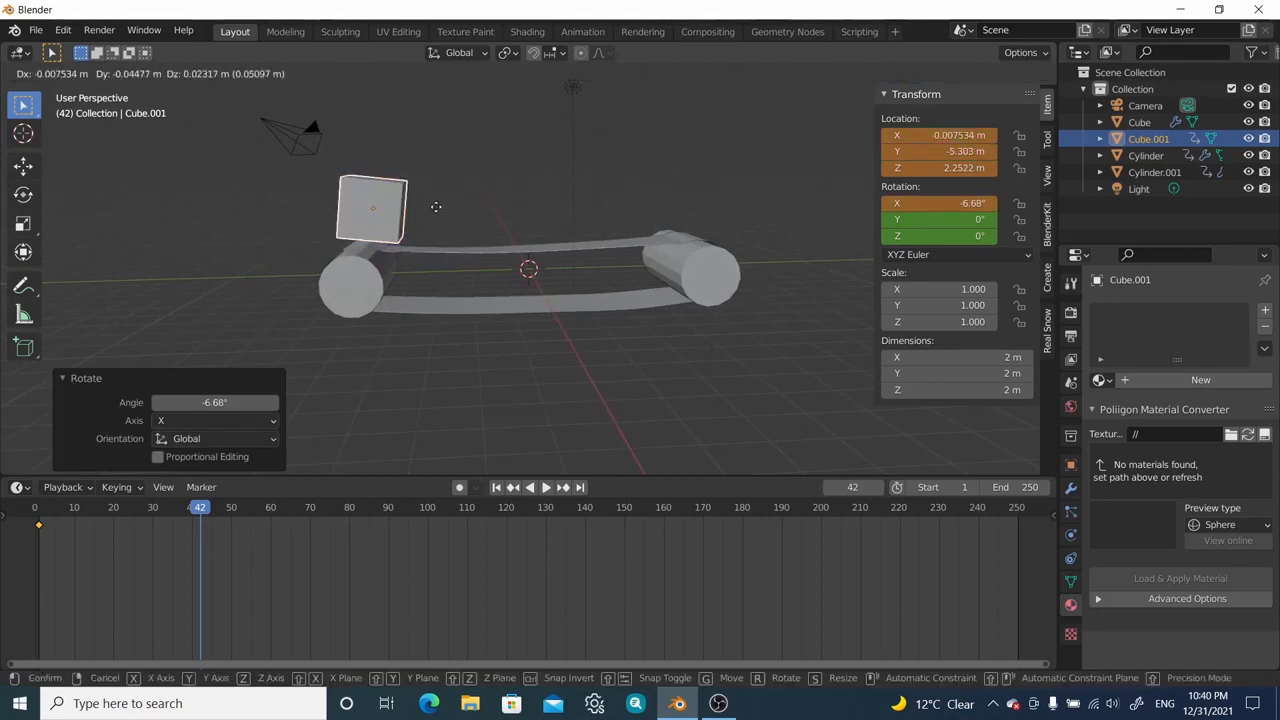
key("z")
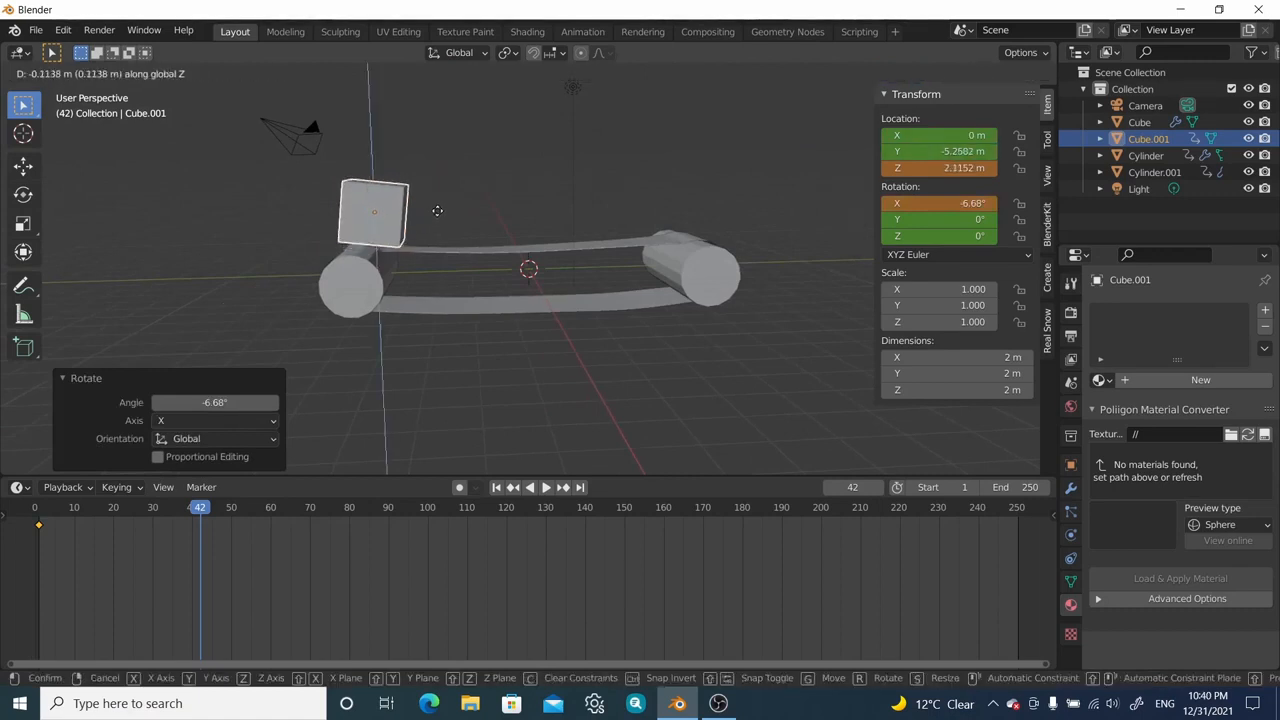
left_click(437, 210)
middle_click_drag(437, 210, 345, 261)
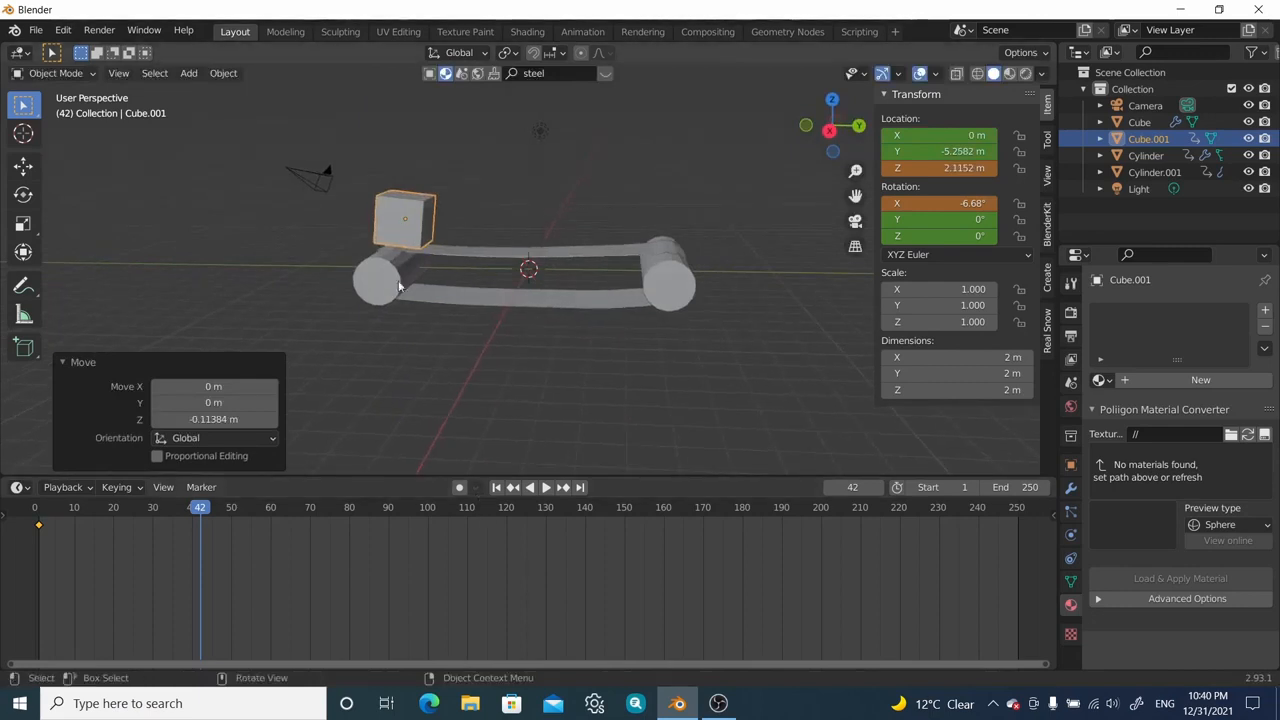
key("i")
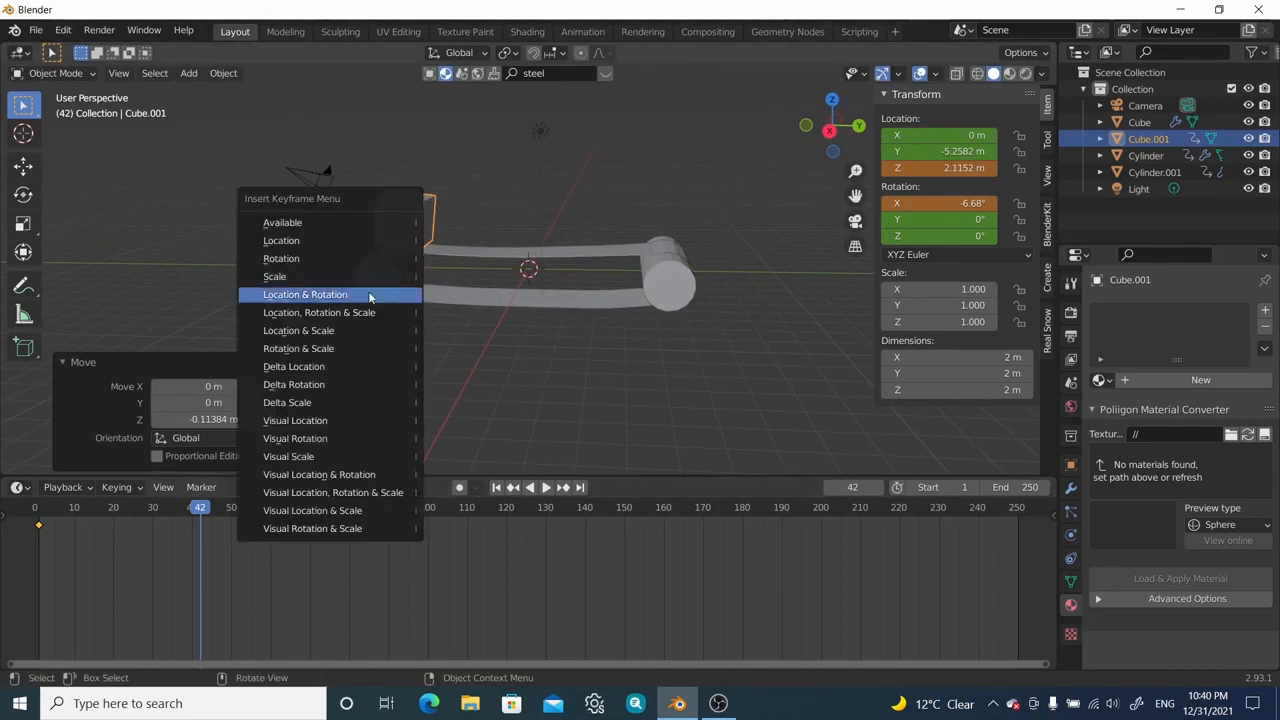
left_click(413, 288)
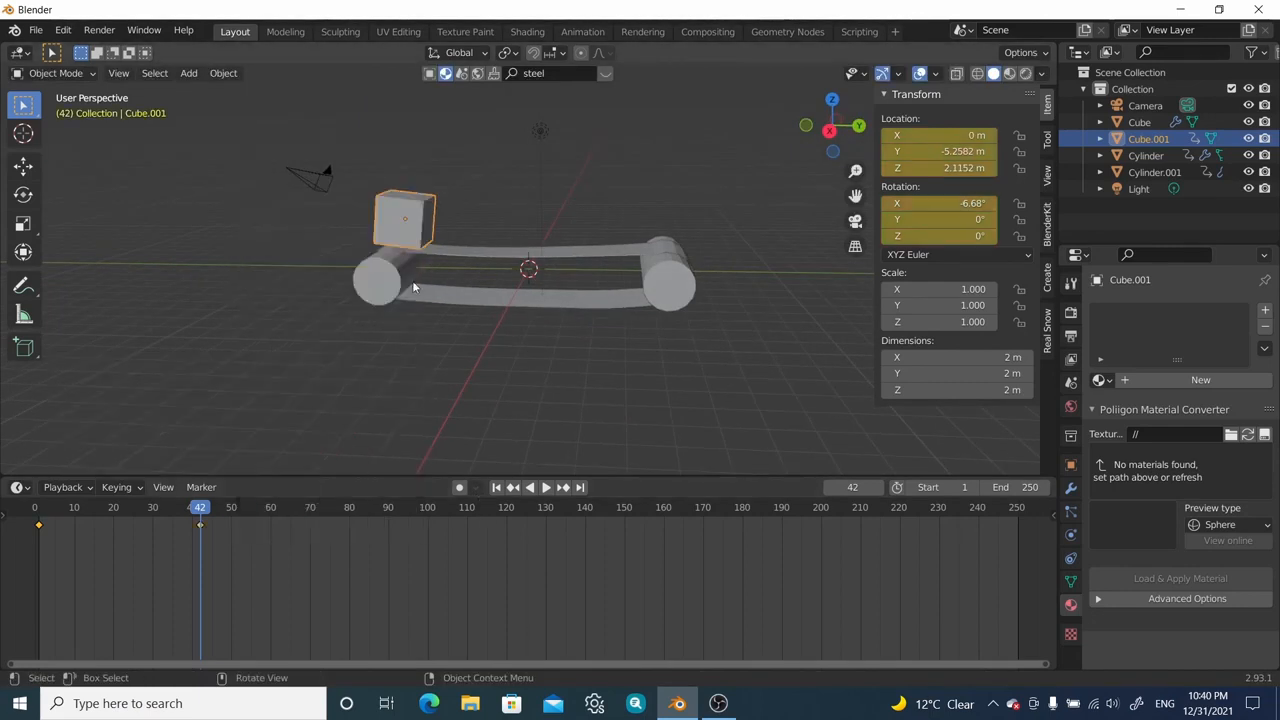
Step: Play the animation from the first frame and stop it at frame 151
left_click(496, 487)
left_click(544, 487)
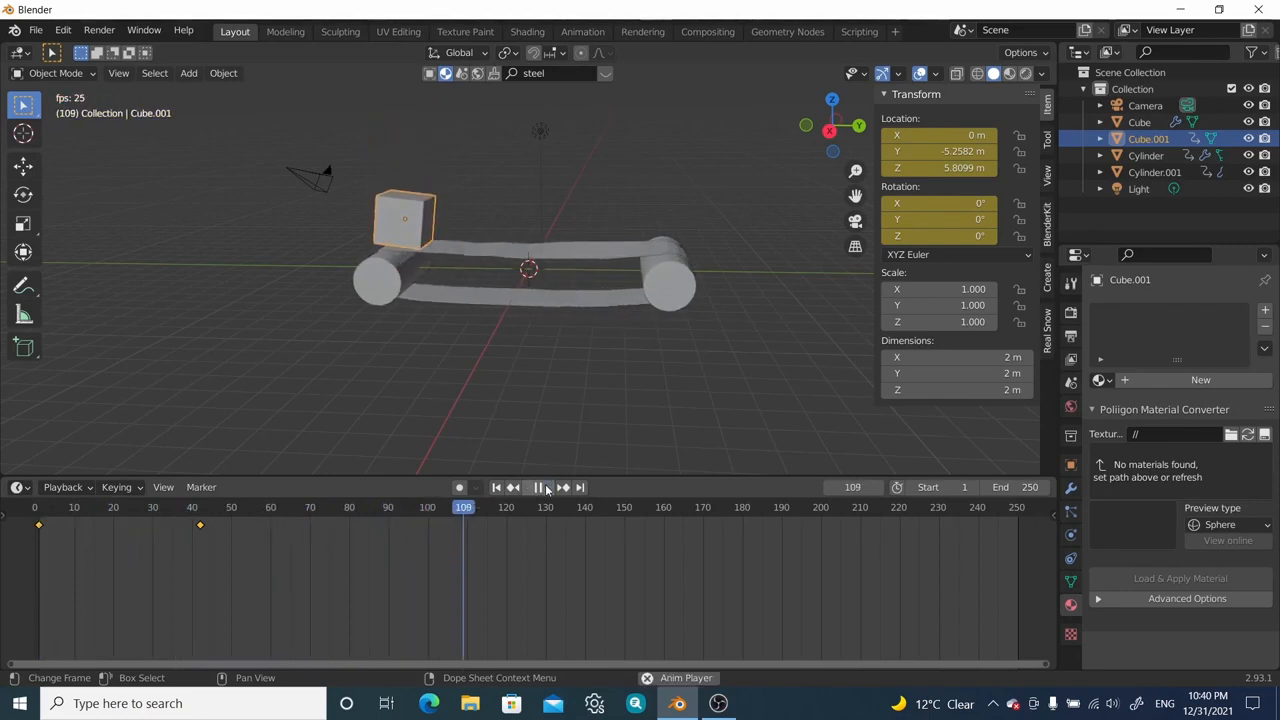
left_click(546, 487)
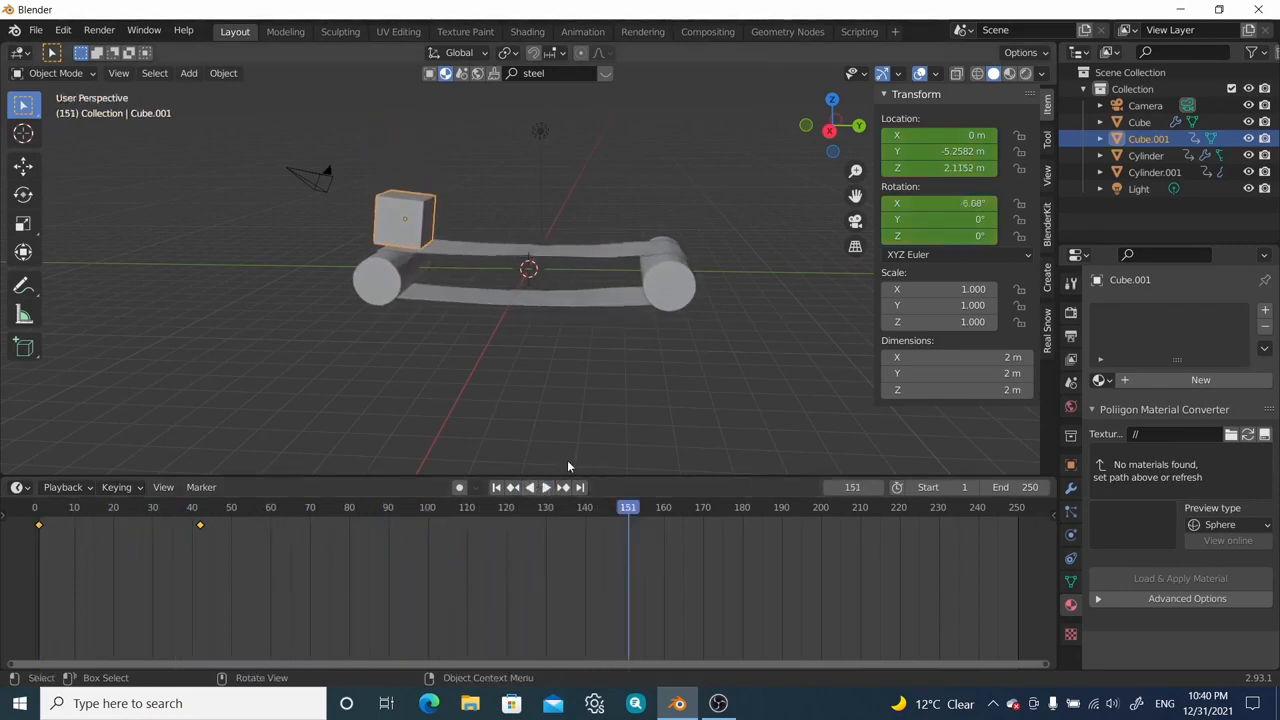
Step: Slide the cube along Y to about 0.33 m and rotate it about X to about -1.2°
middle_click_drag(519, 255, 511, 288)
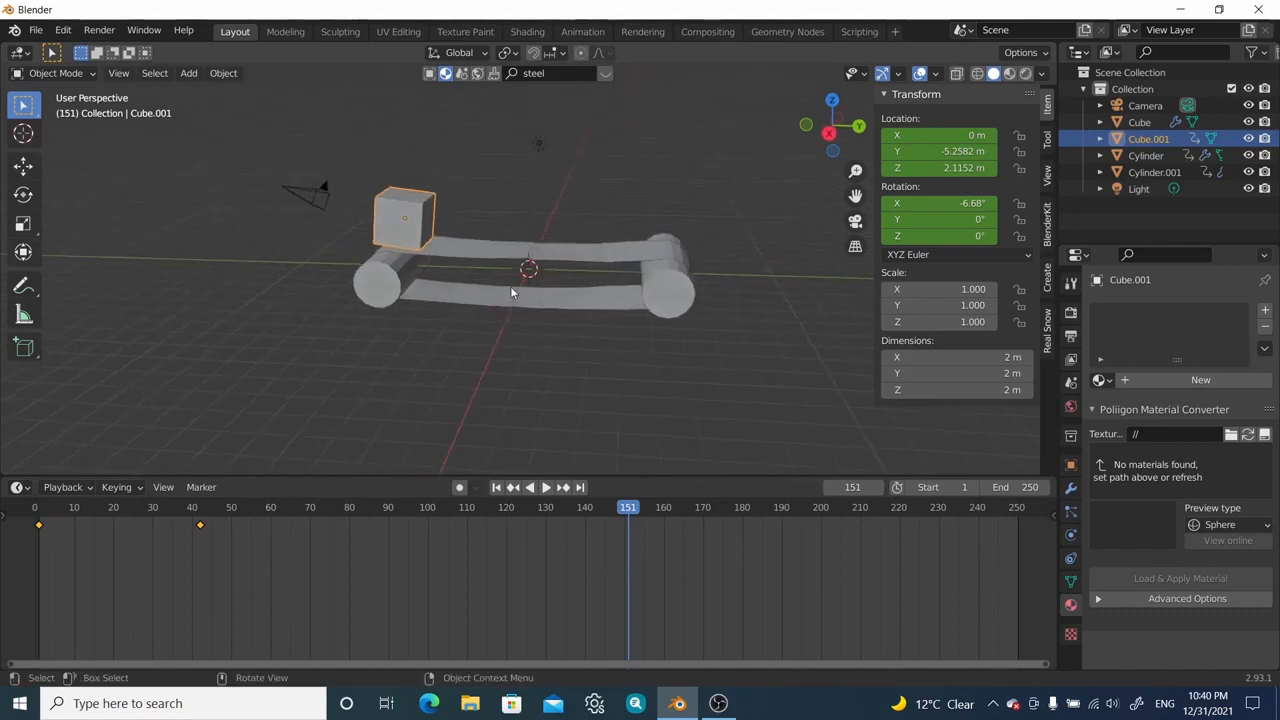
key("g")
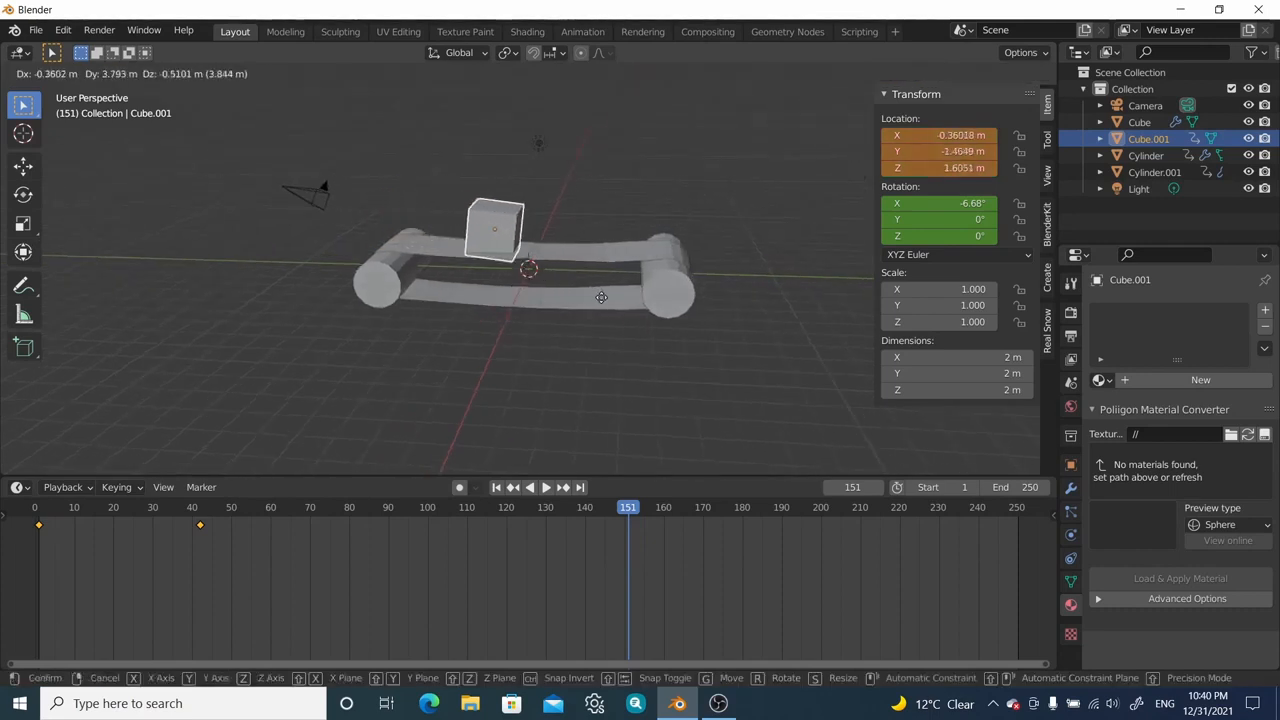
key("y")
left_click(642, 297)
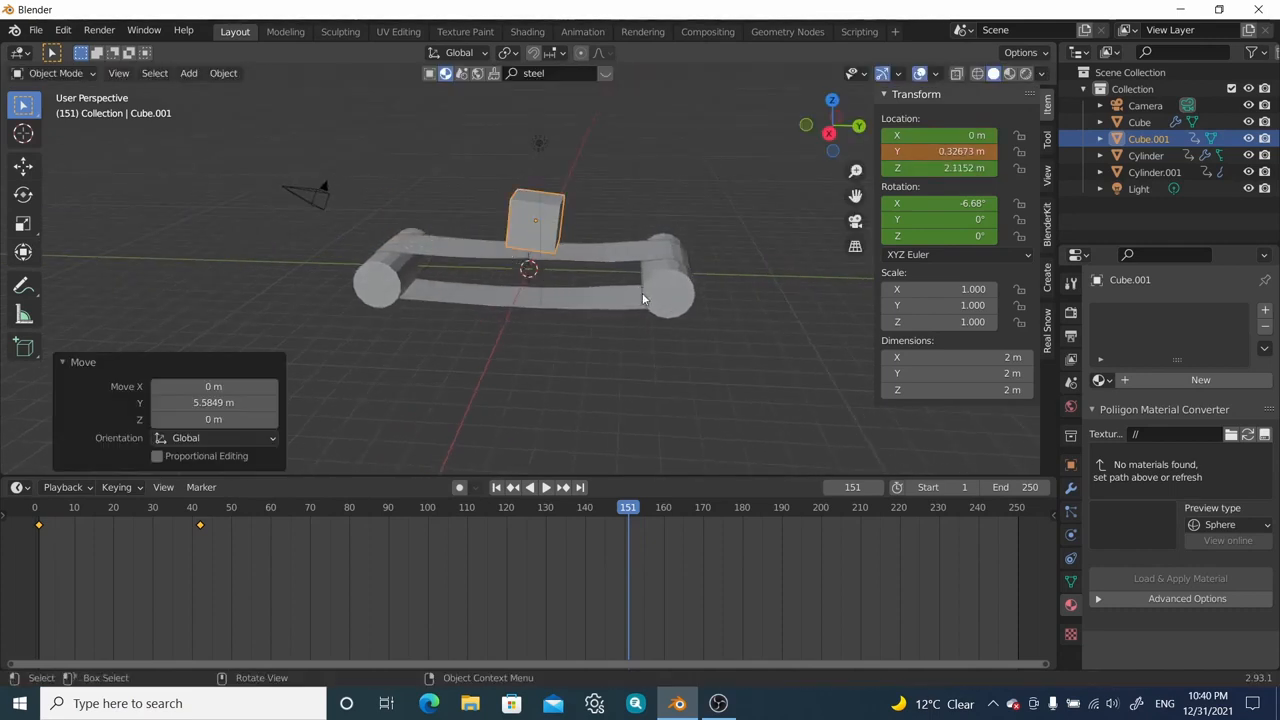
key("r")
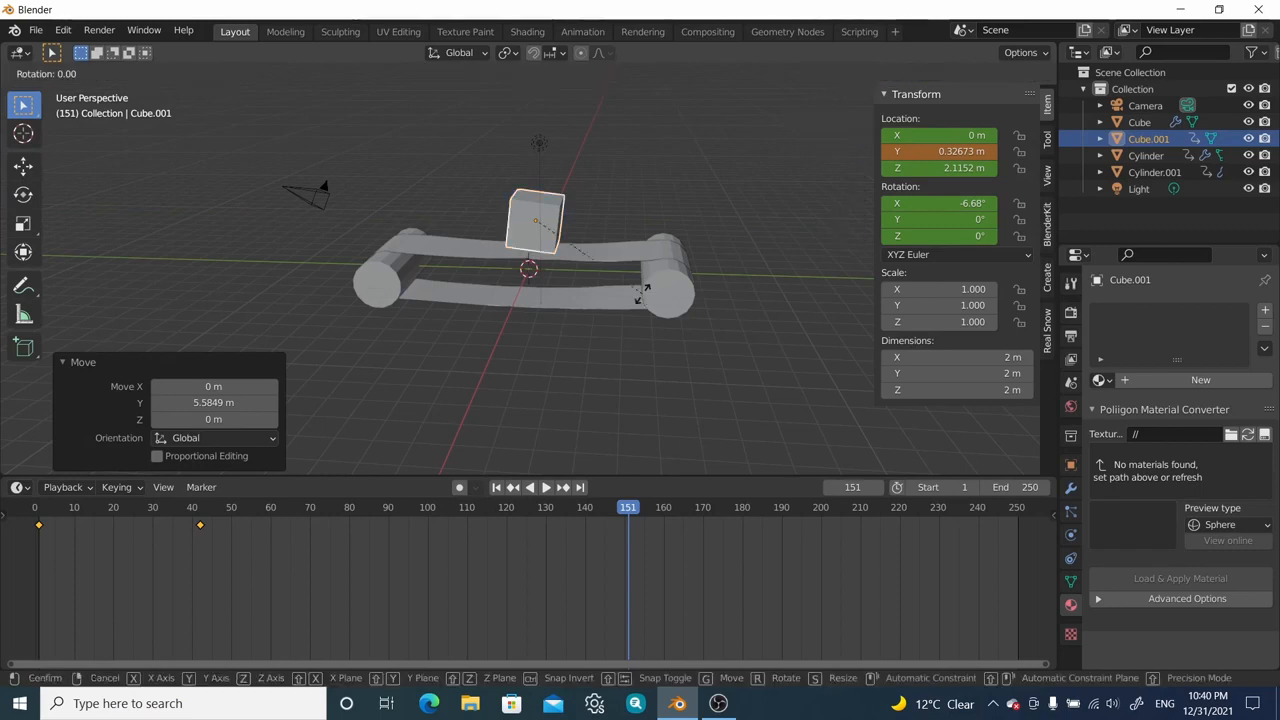
key("x")
left_click(634, 275)
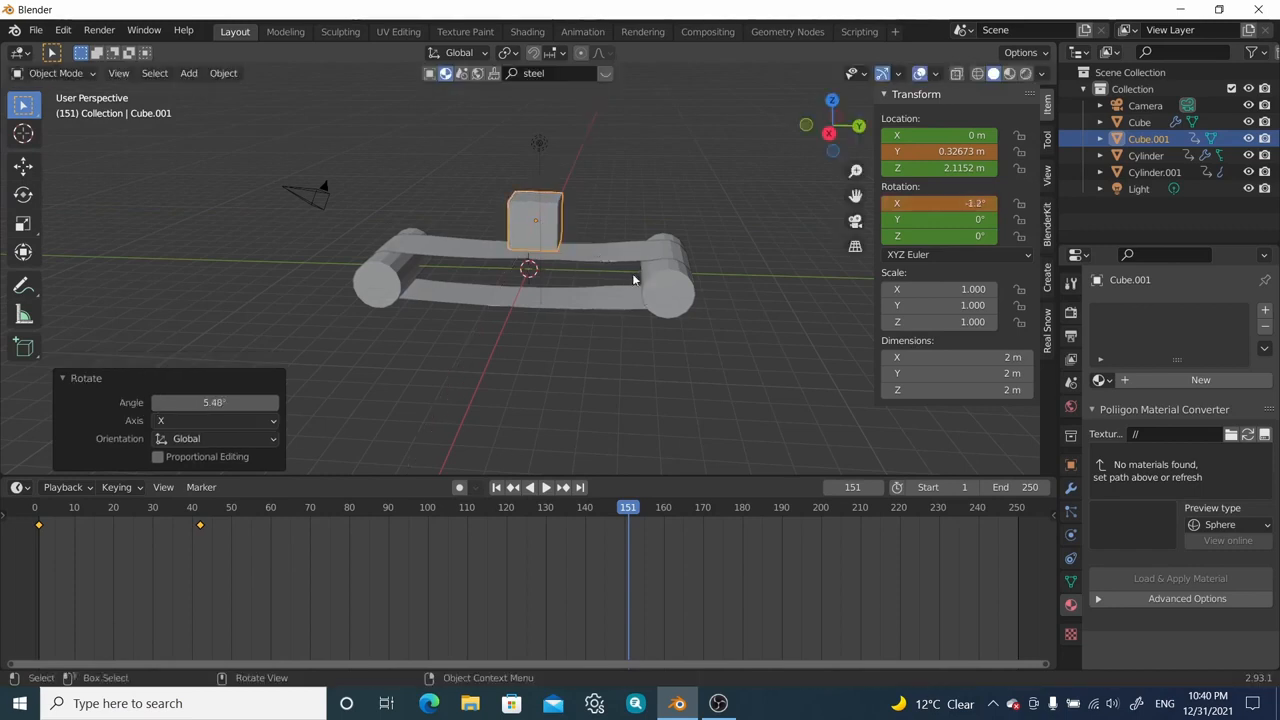
Step: Lower the cube along Z to about 1.95 m and insert a Location & Rotation keyframe at frame 151
middle_click_drag(632, 273, 652, 184)
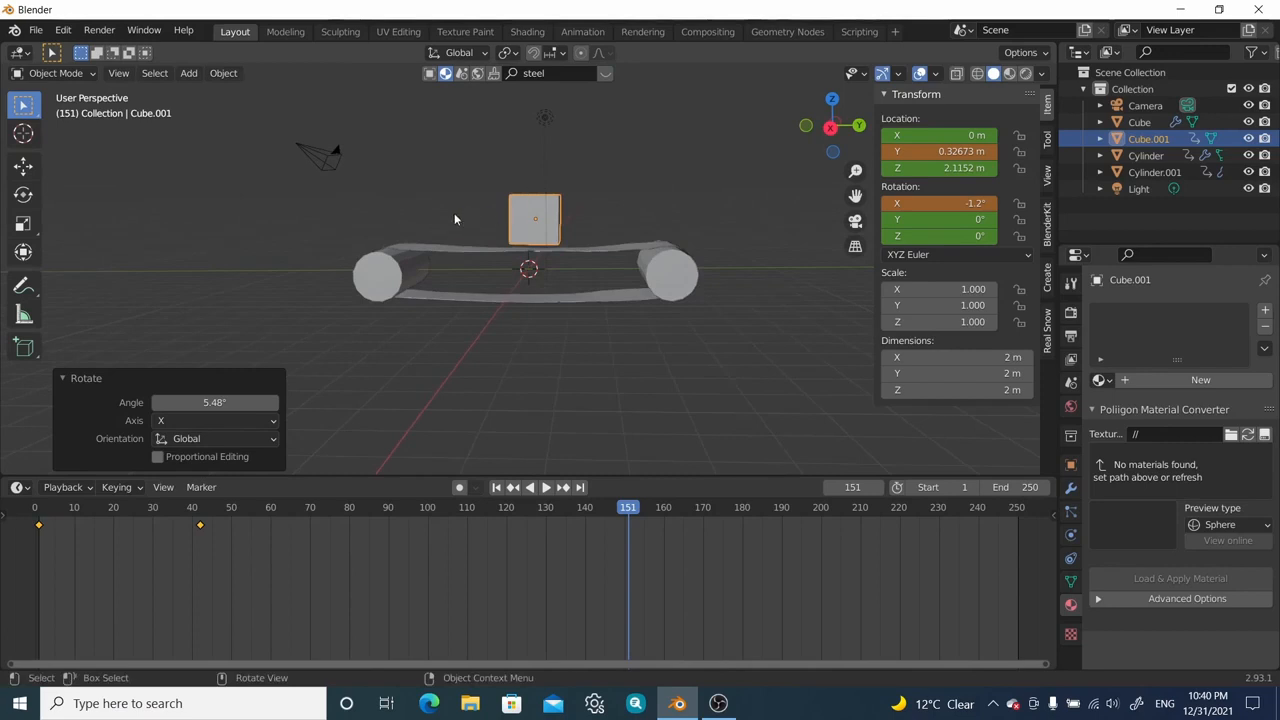
key("g")
key("z")
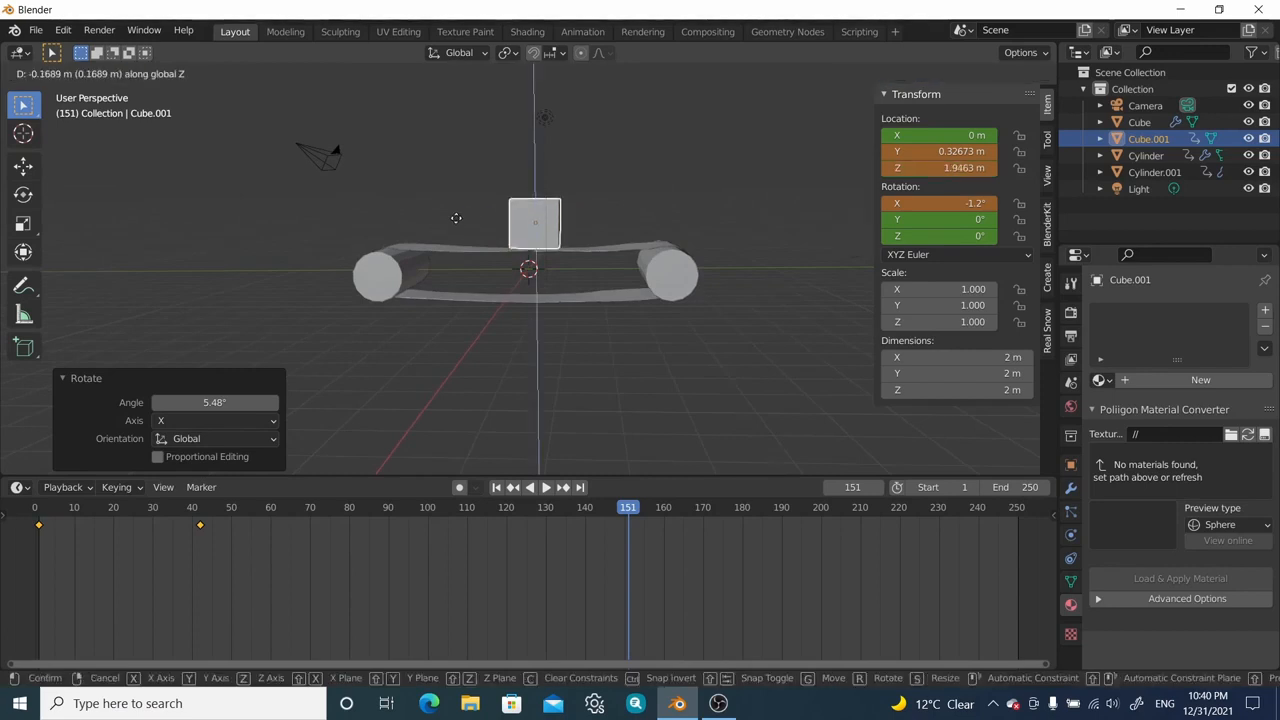
left_click(457, 223)
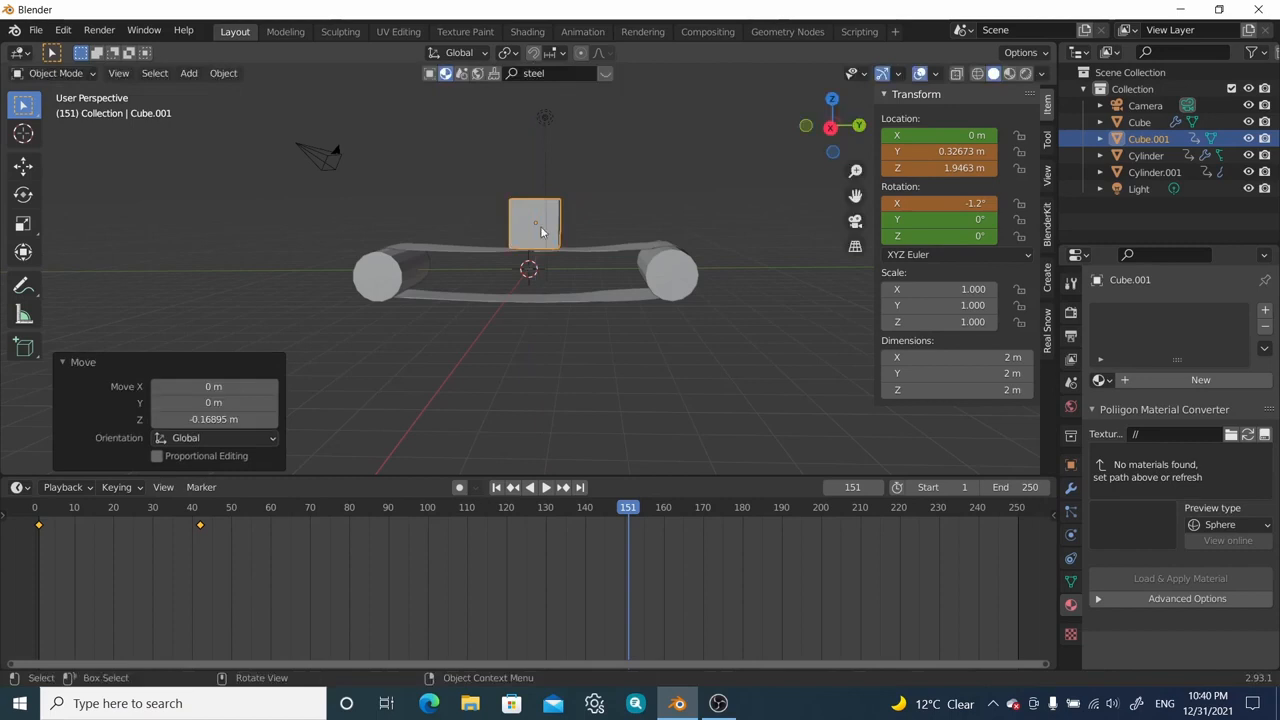
key("i")
left_click(498, 290)
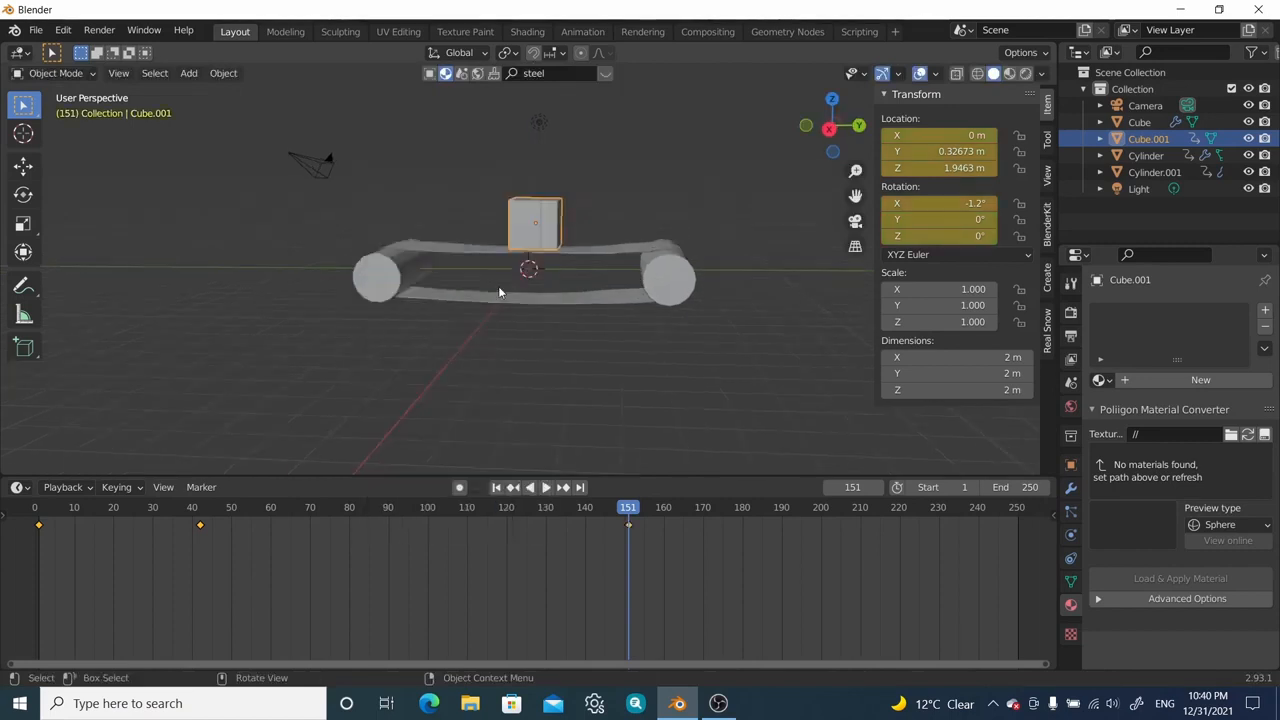
Step: Continue the animation playback from frame 151 and stop it at frame 219
middle_click_drag(498, 286, 540, 356)
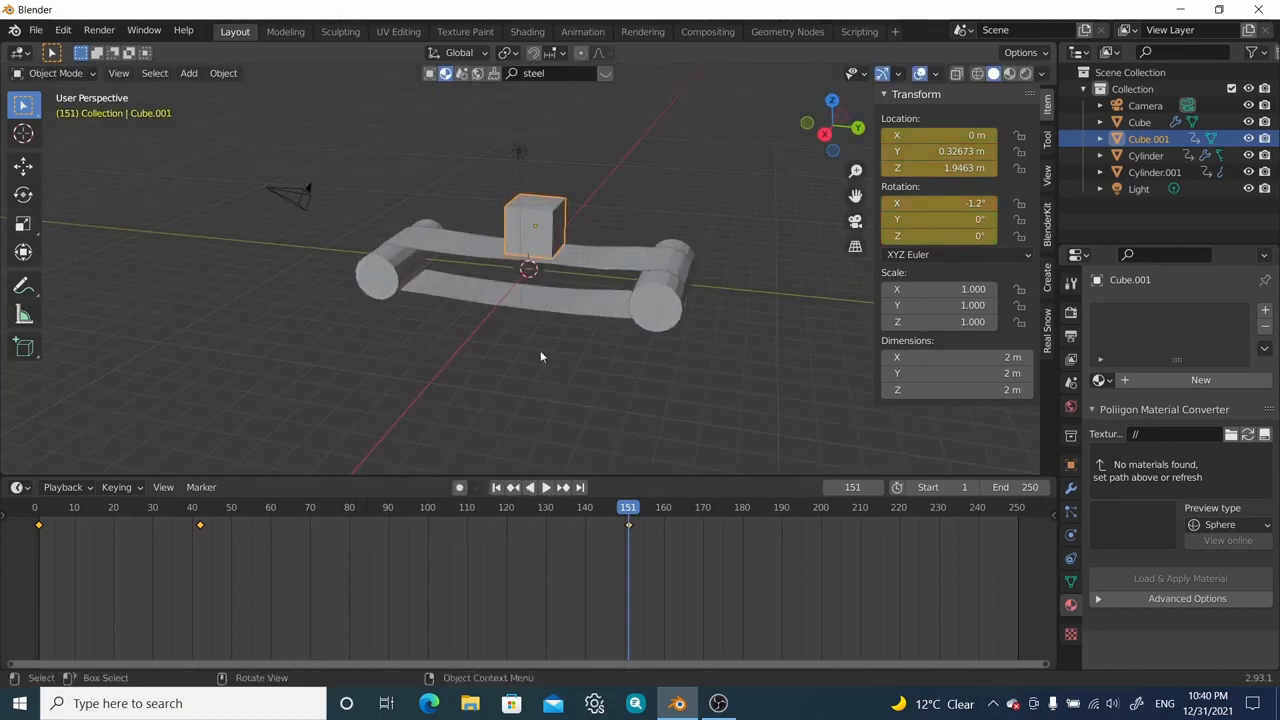
left_click(545, 487)
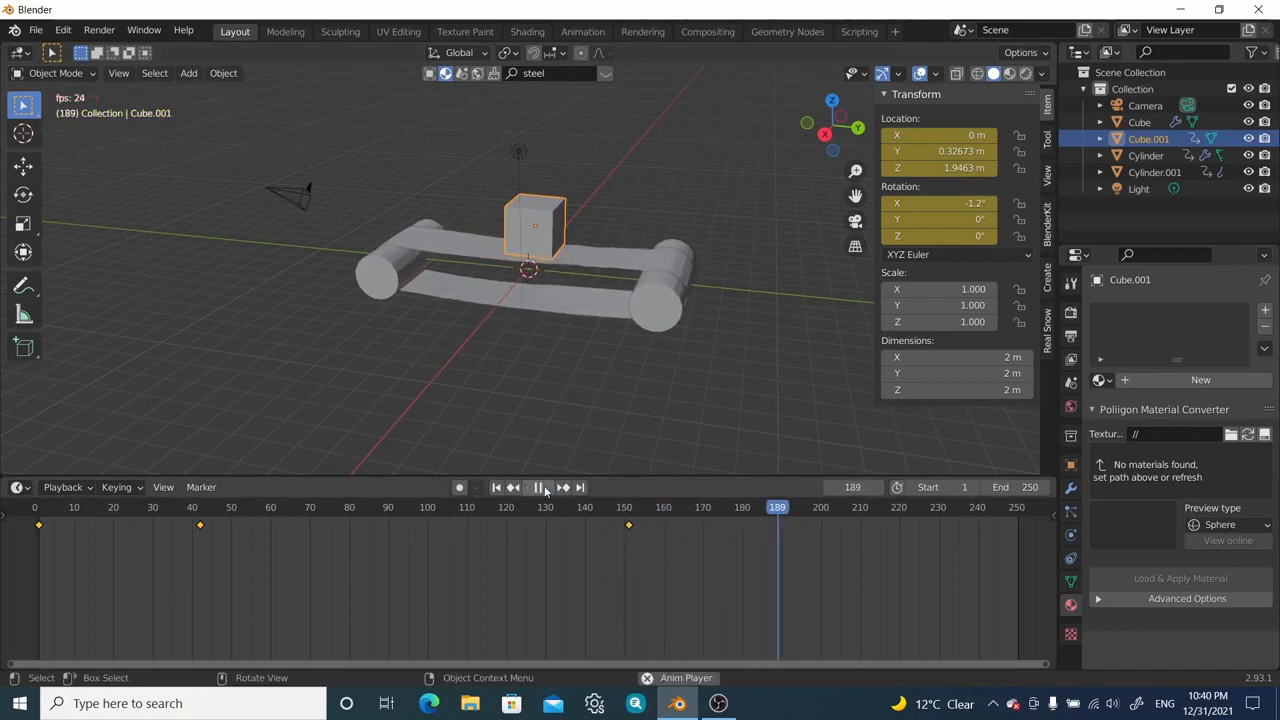
left_click(545, 487)
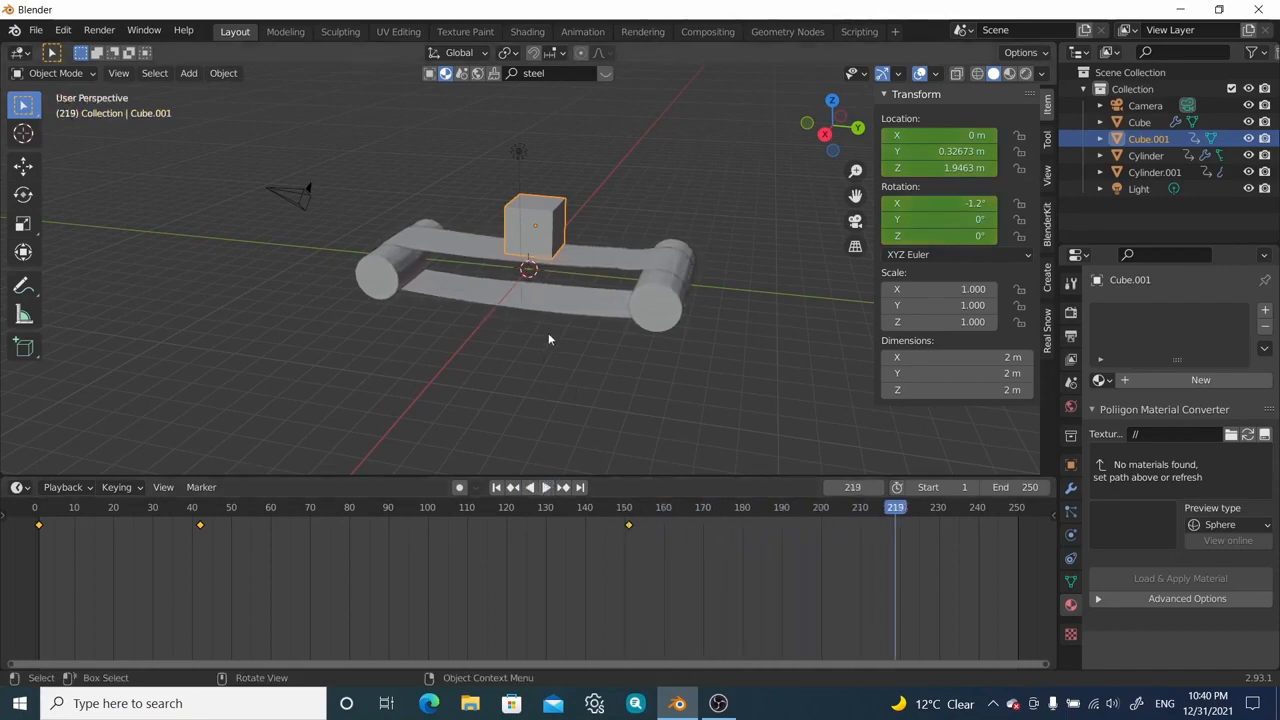
Step: Move the cube along Y to about 5.73 m over the far roller and raise it to about Z 2.08 m
key("g")
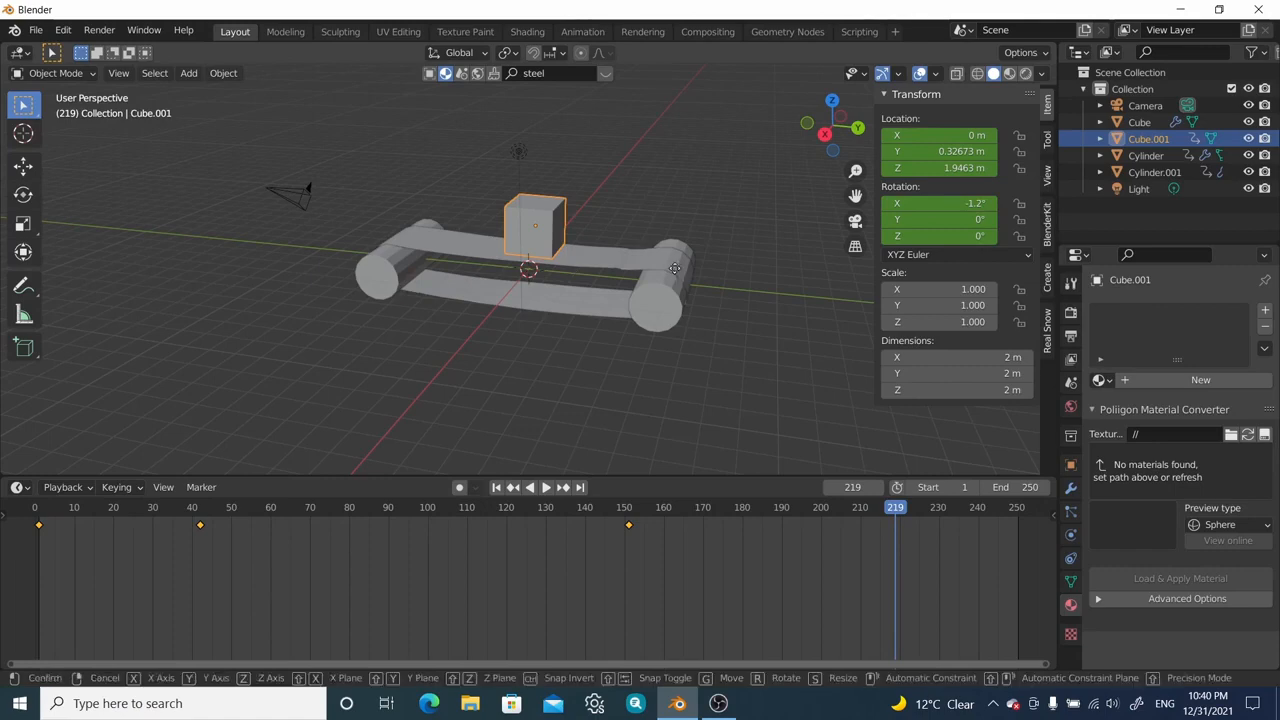
key("y")
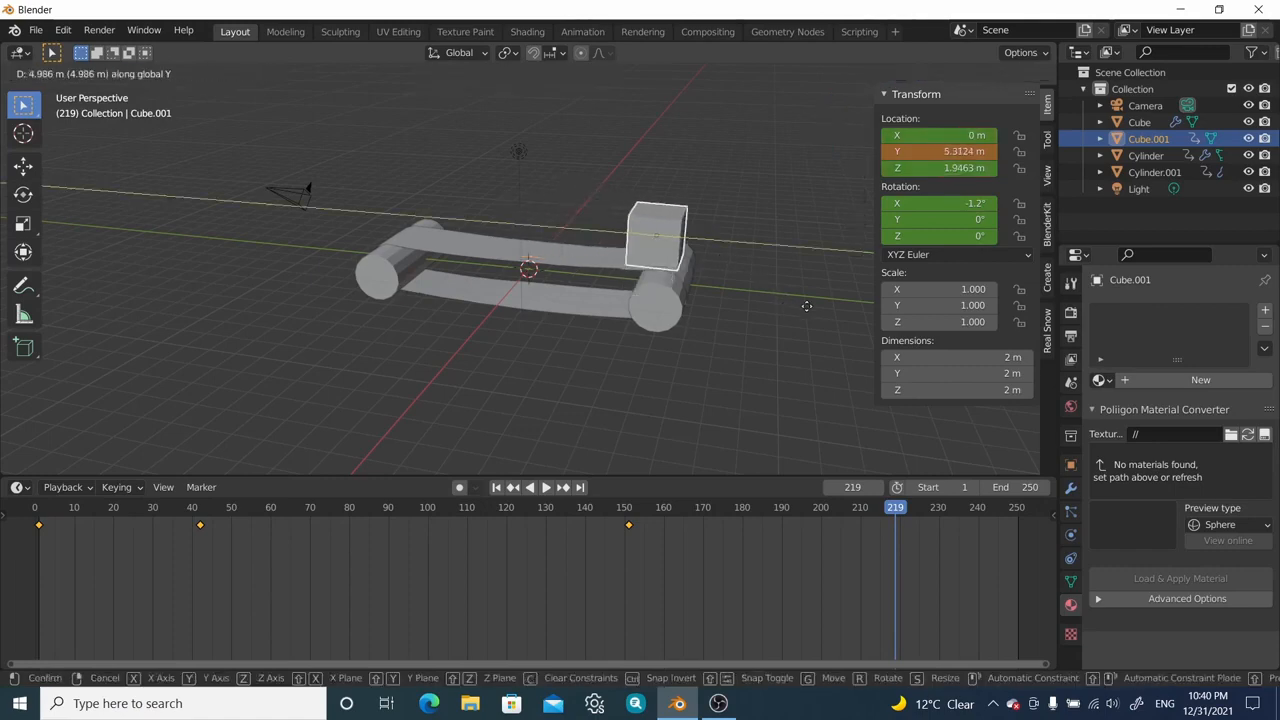
left_click(805, 293)
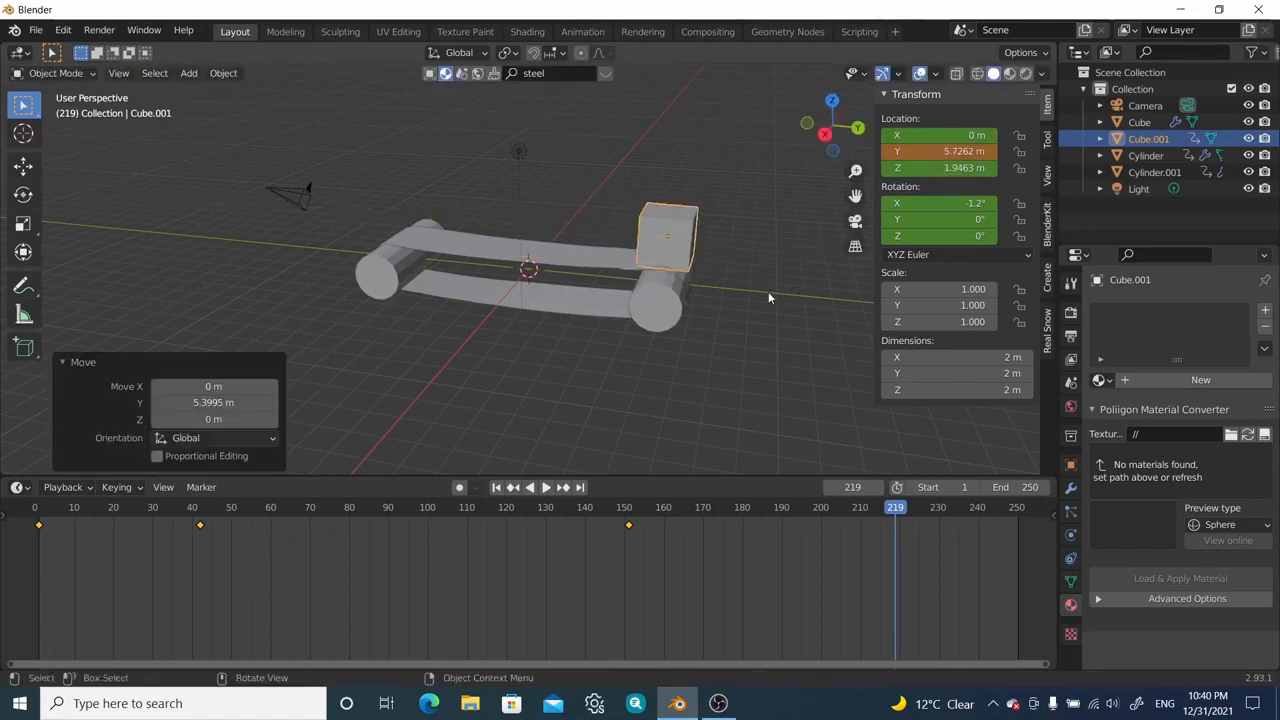
middle_click_drag(768, 291, 771, 167)
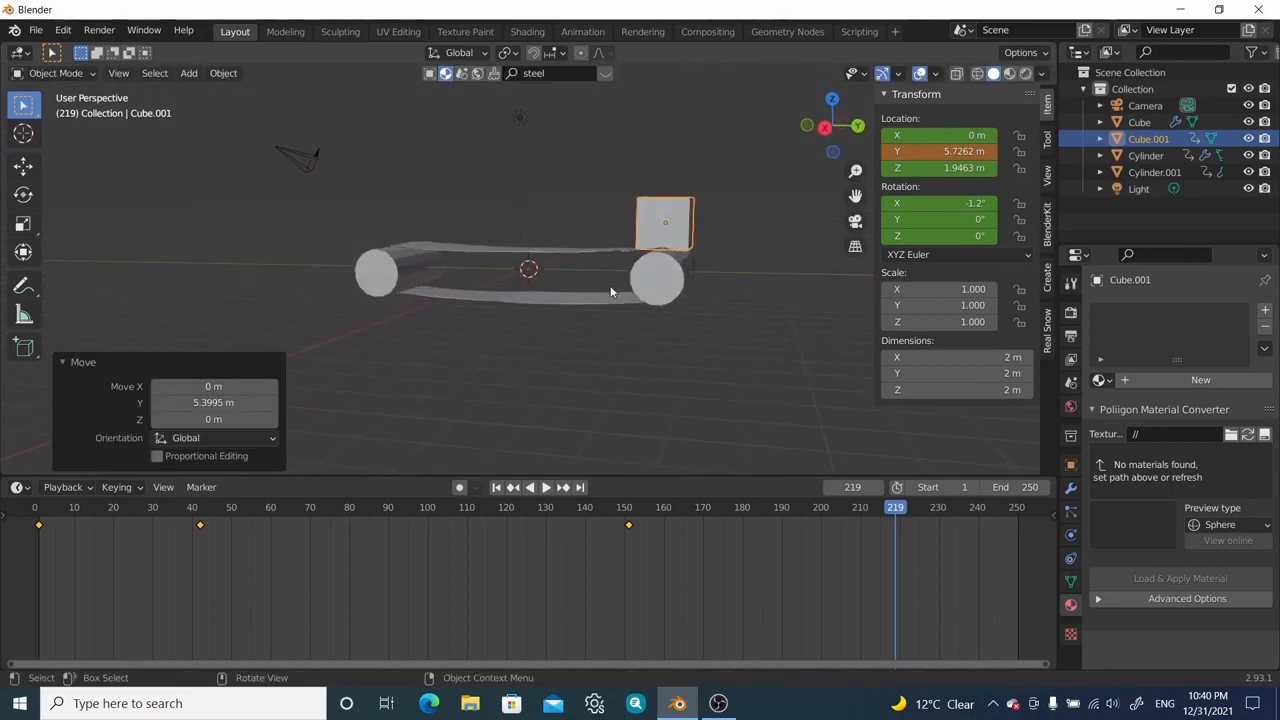
key("g")
key("z")
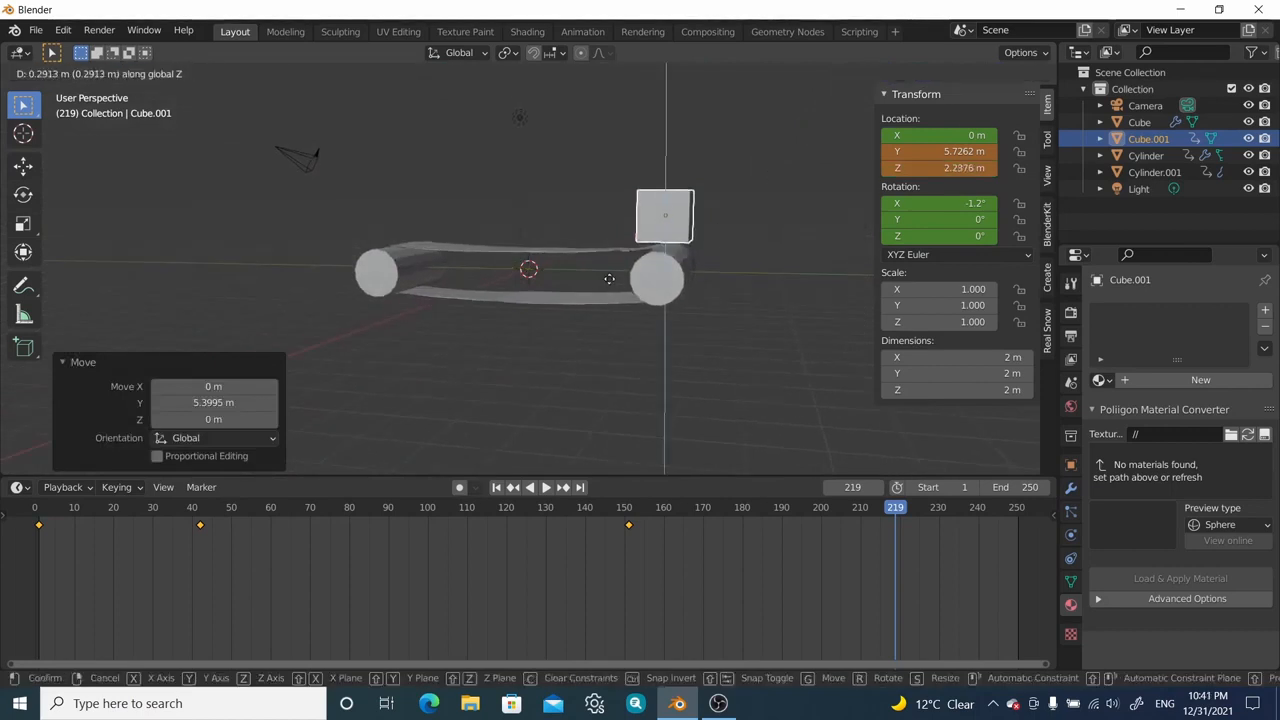
left_click(609, 289)
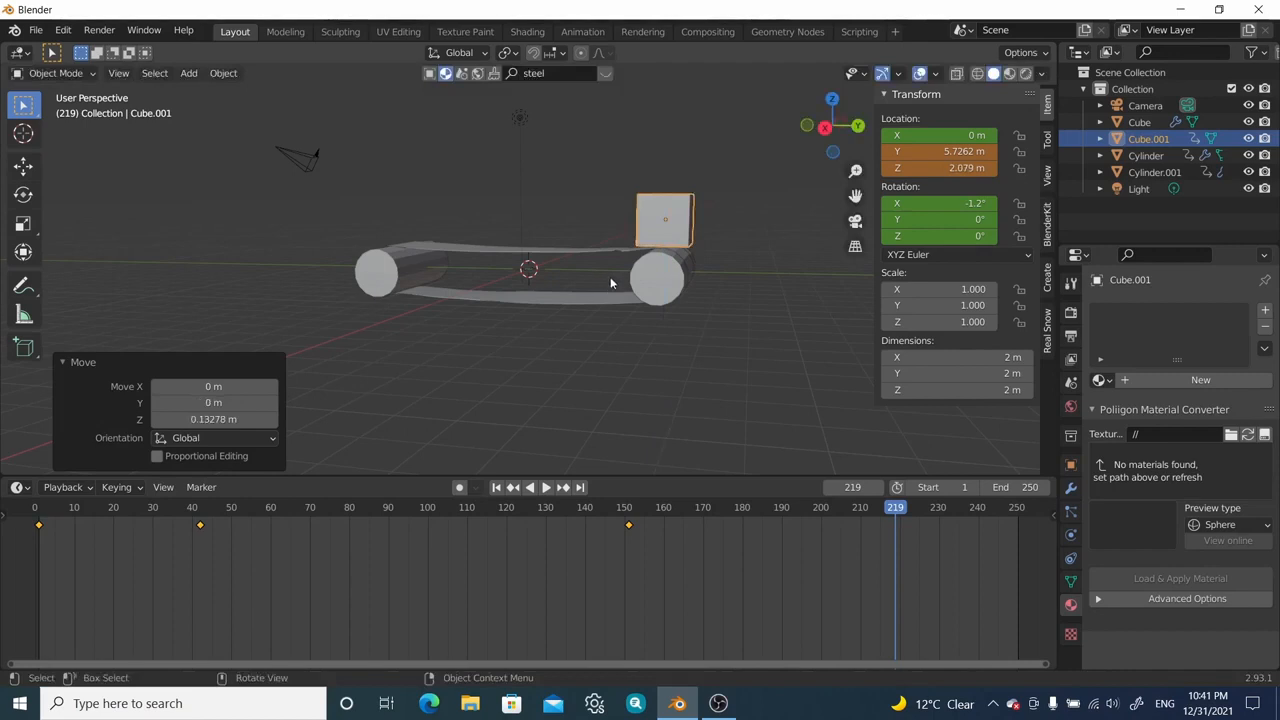
Step: Rotate the cube about X to about 3.2° and insert a Location & Rotation keyframe at frame 219
key("r")
key("x")
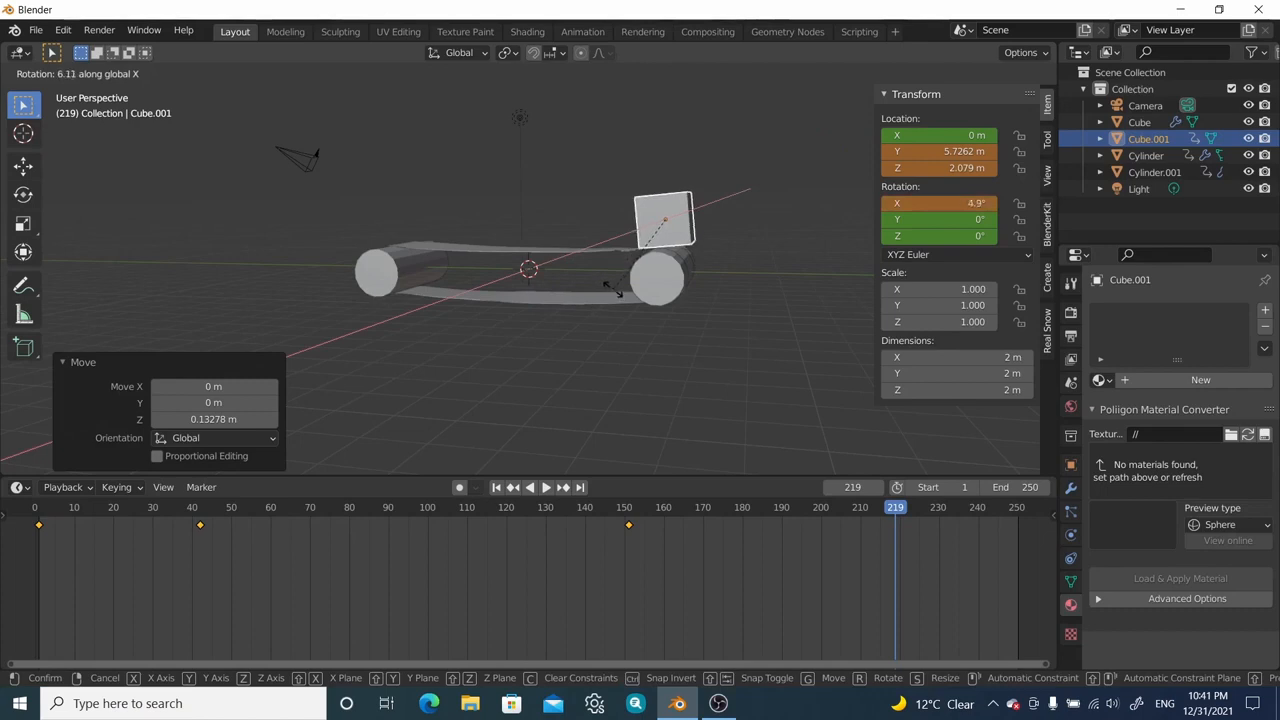
left_click(614, 291)
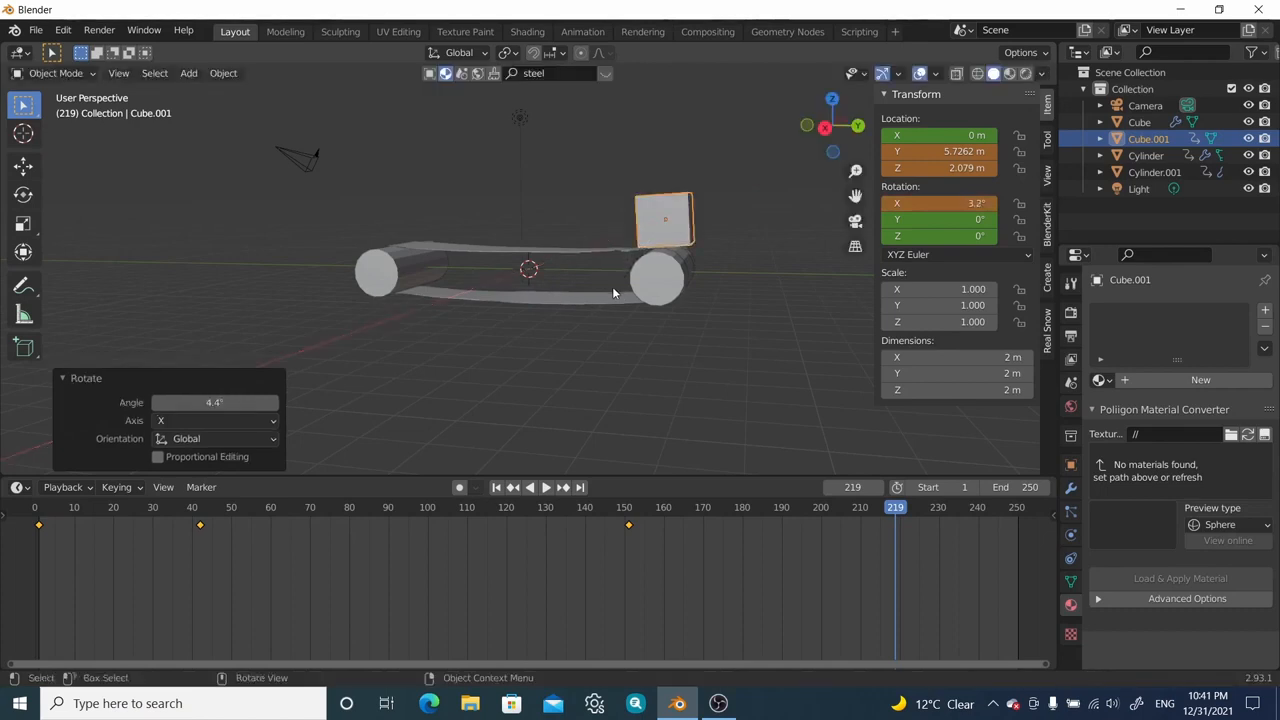
key("i")
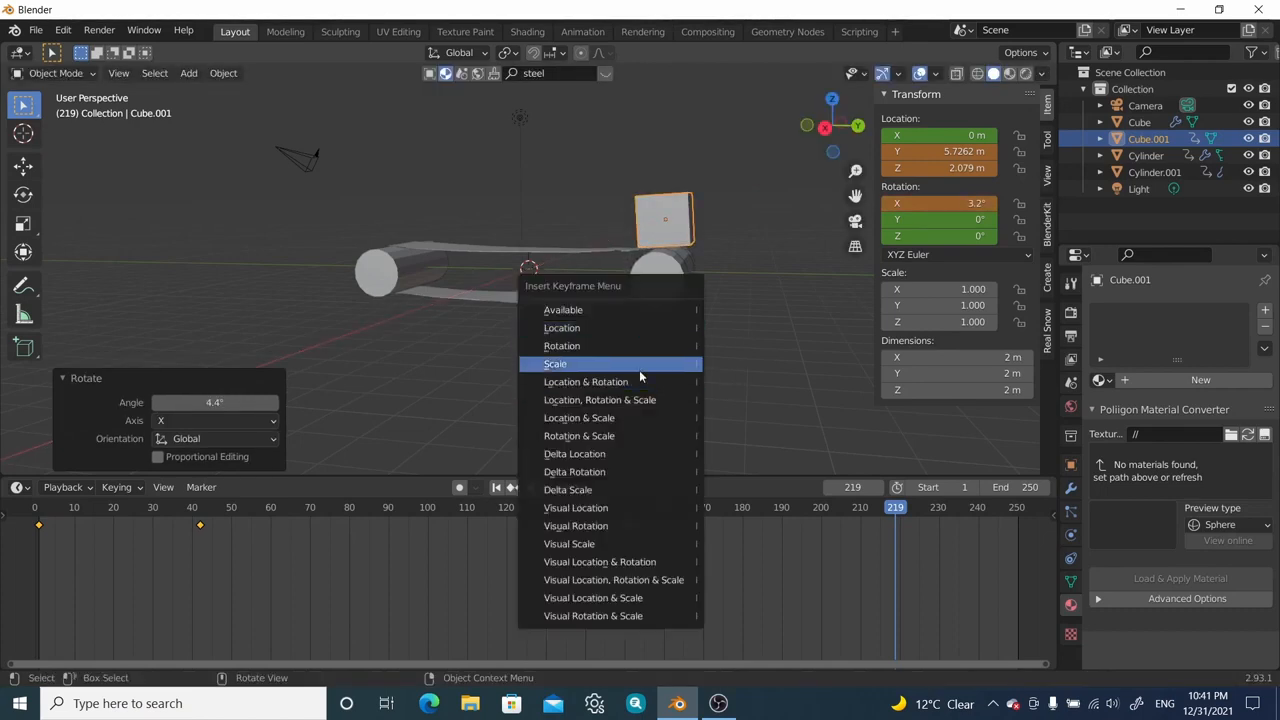
left_click(636, 382)
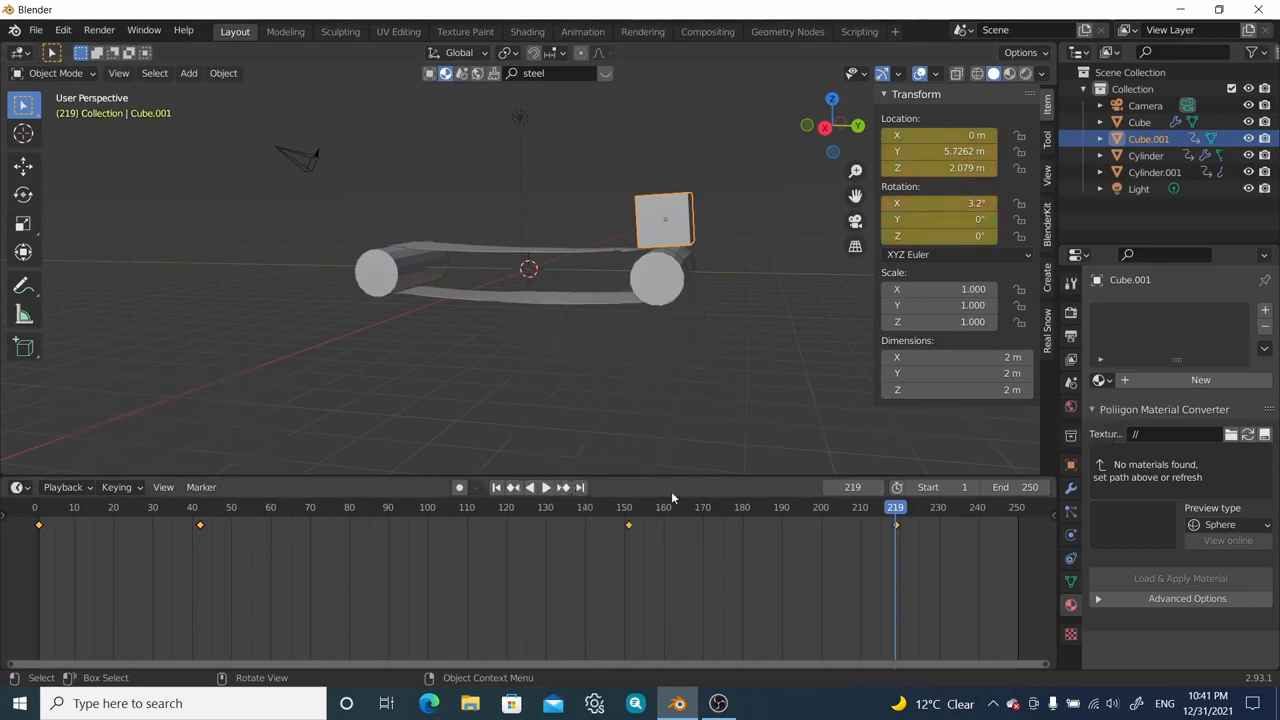
Step: At end frame 250, lower the cube along Z to about -15.1 m and move it along Y to about 10.97 m
left_click(579, 487)
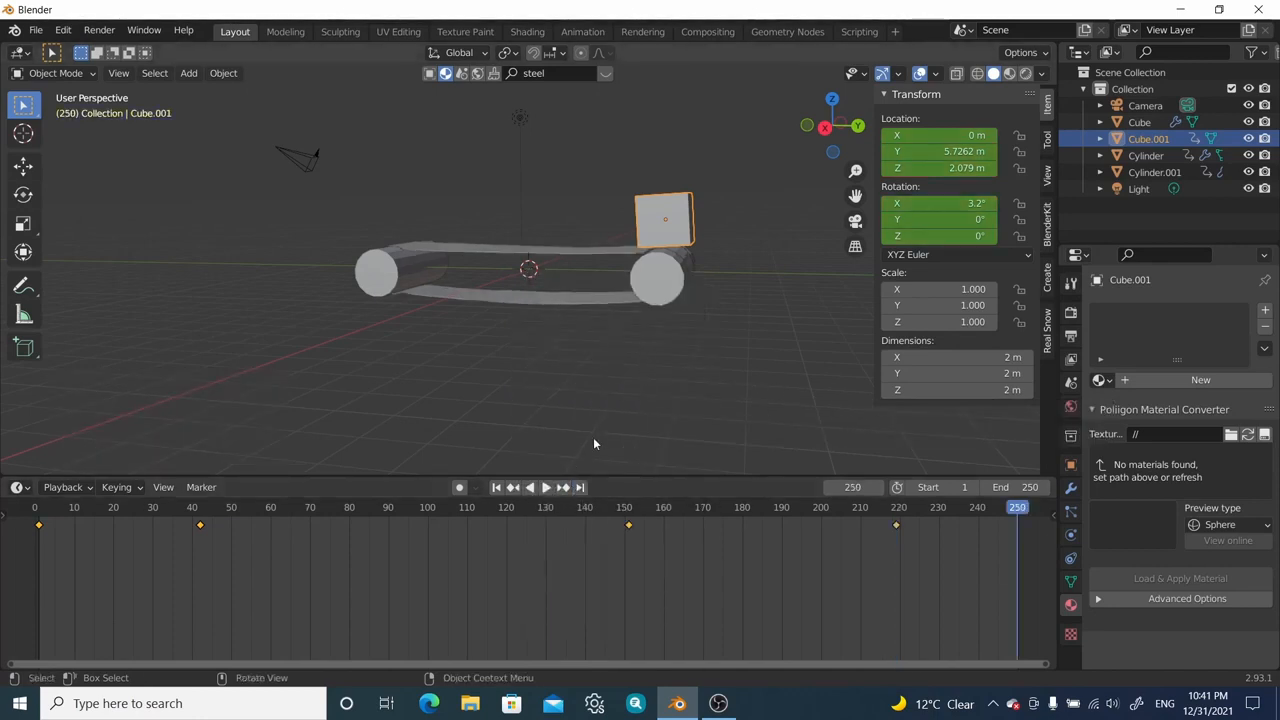
scroll(656, 353, "down", 4)
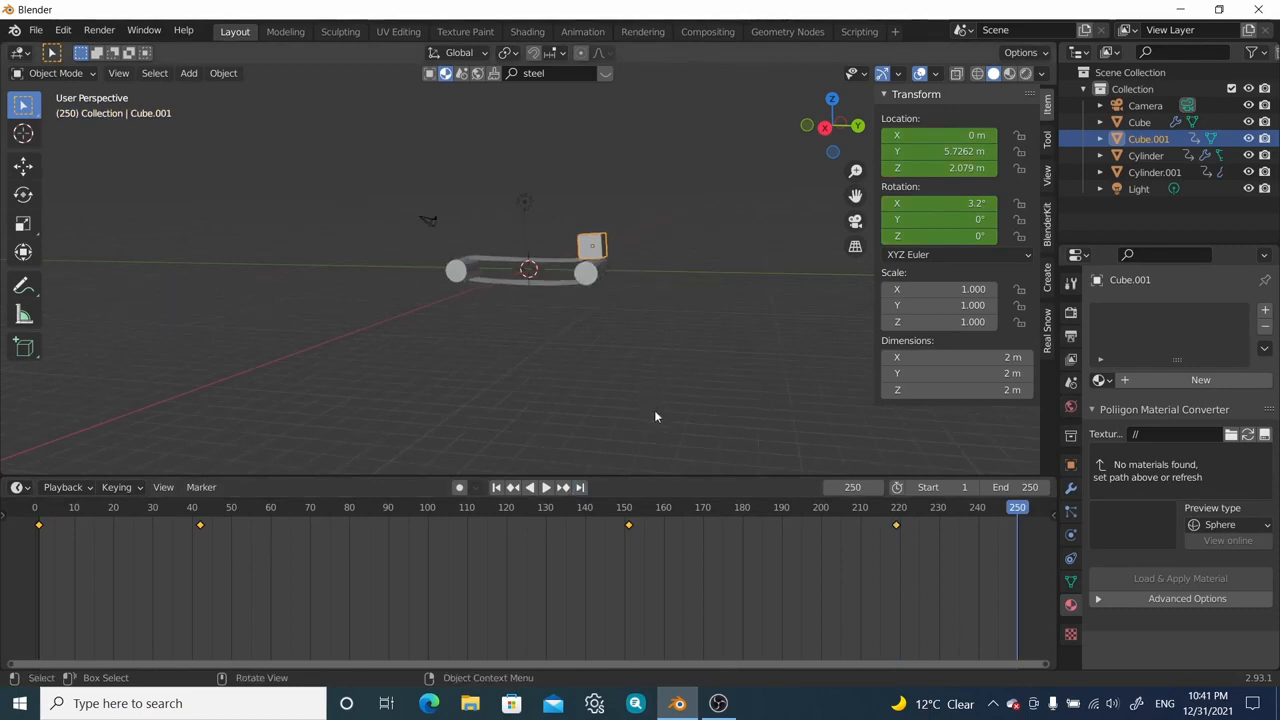
key("g")
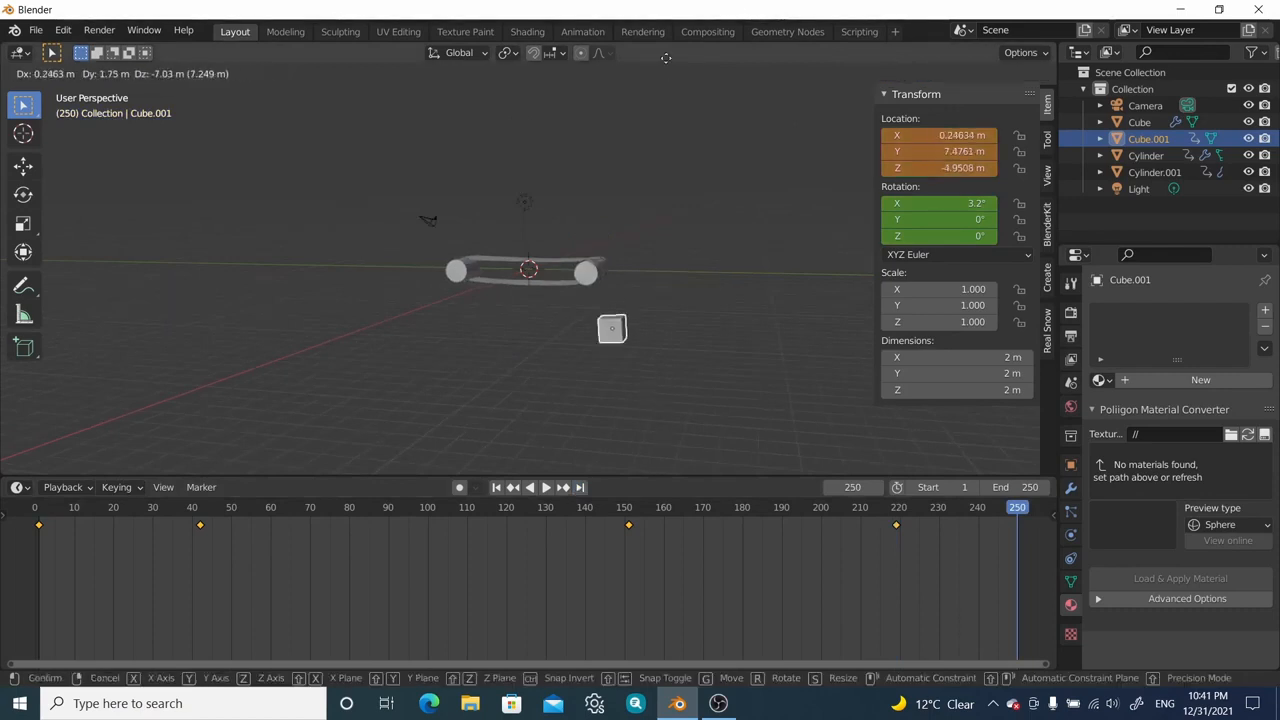
key("z")
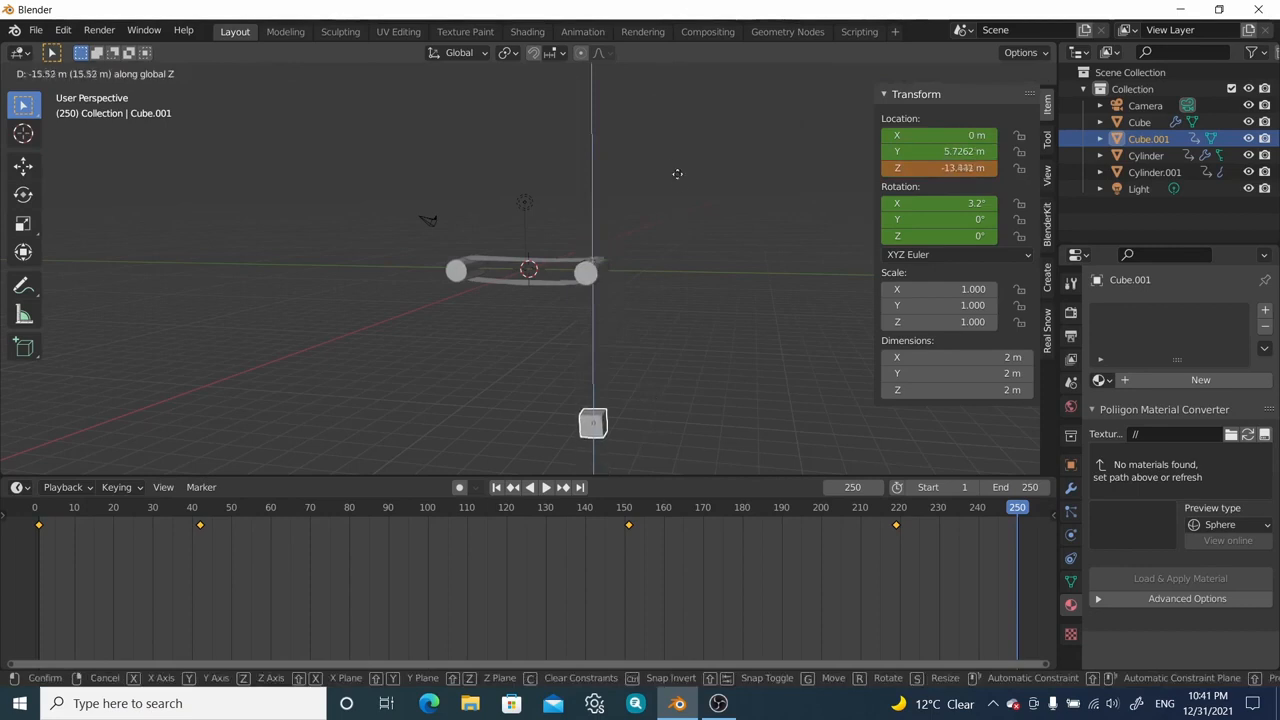
left_click(680, 190)
key("g")
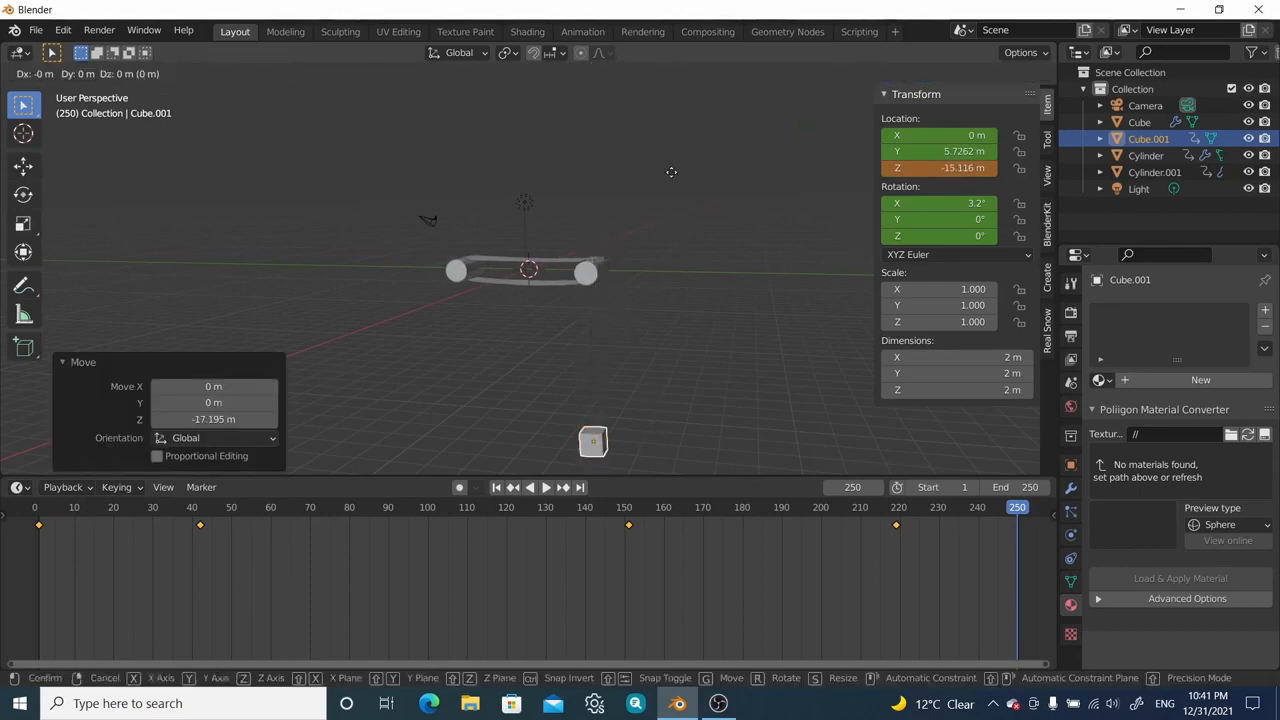
key("y")
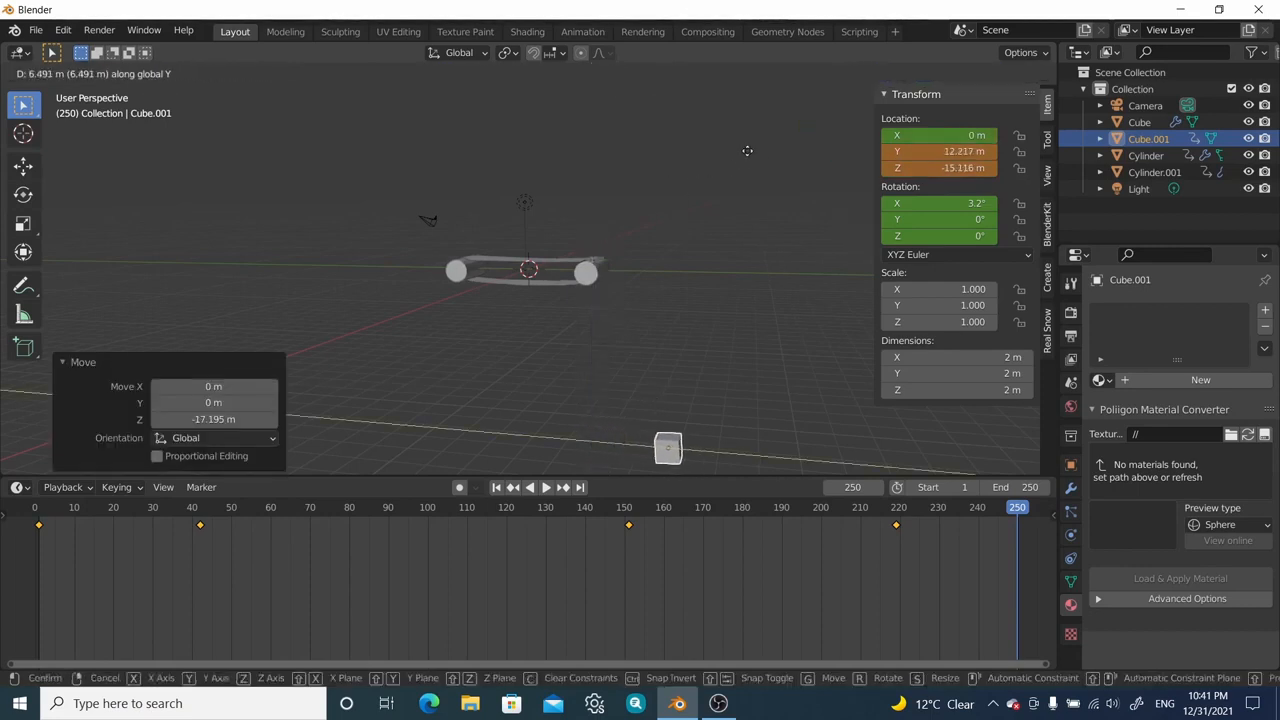
left_click(733, 137)
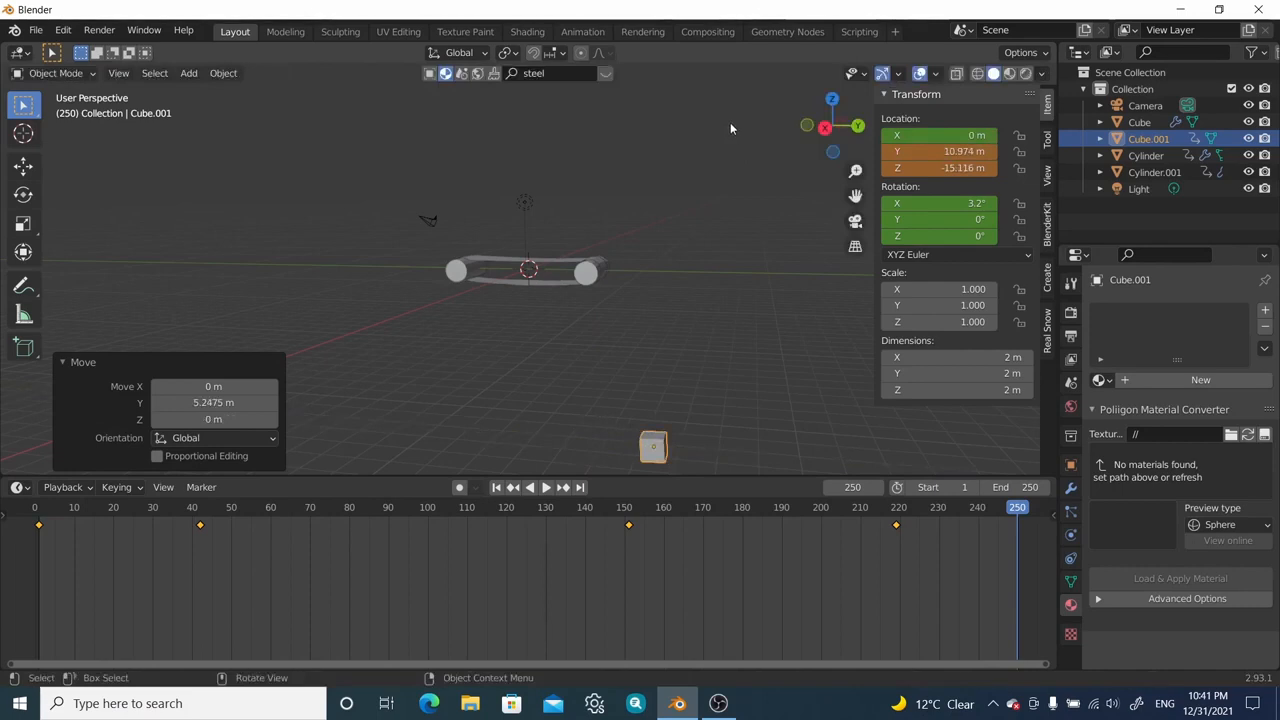
Step: Rotate the cube about -85.8° on X, 60° on Y and 100° on Z, and insert a Location & Rotation keyframe at frame 250
key("r")
key("x")
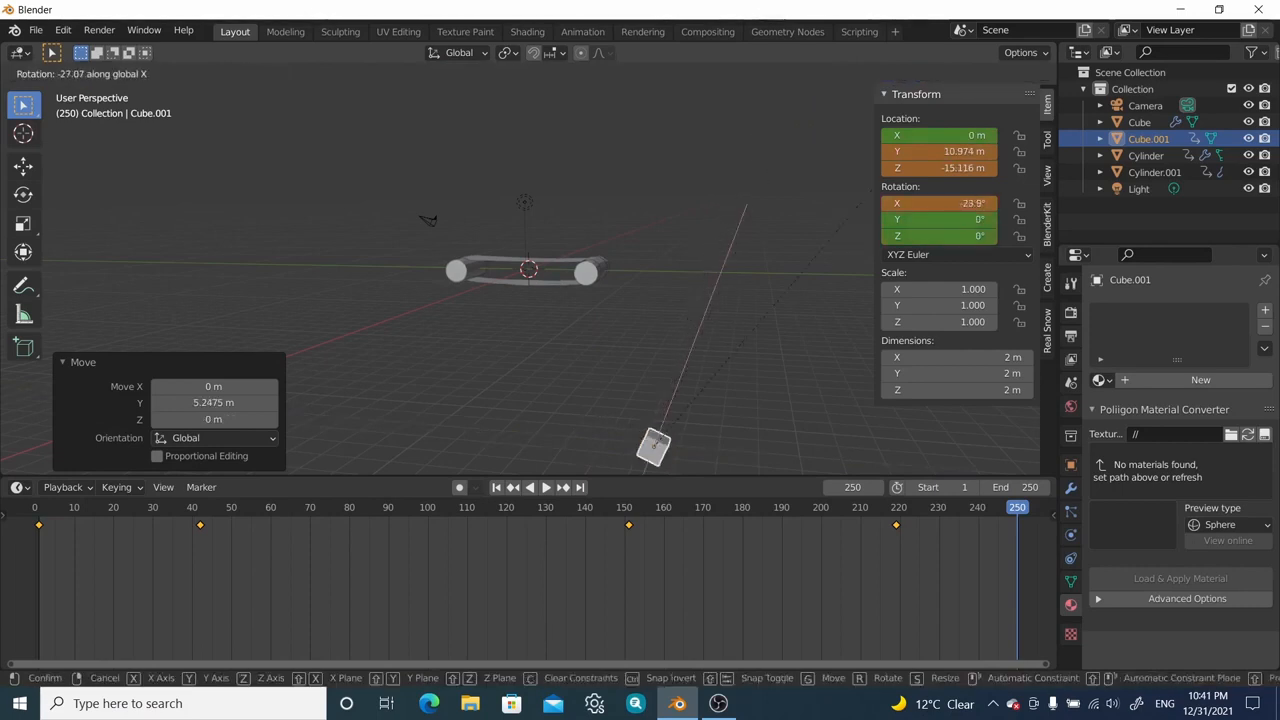
left_click(788, 468)
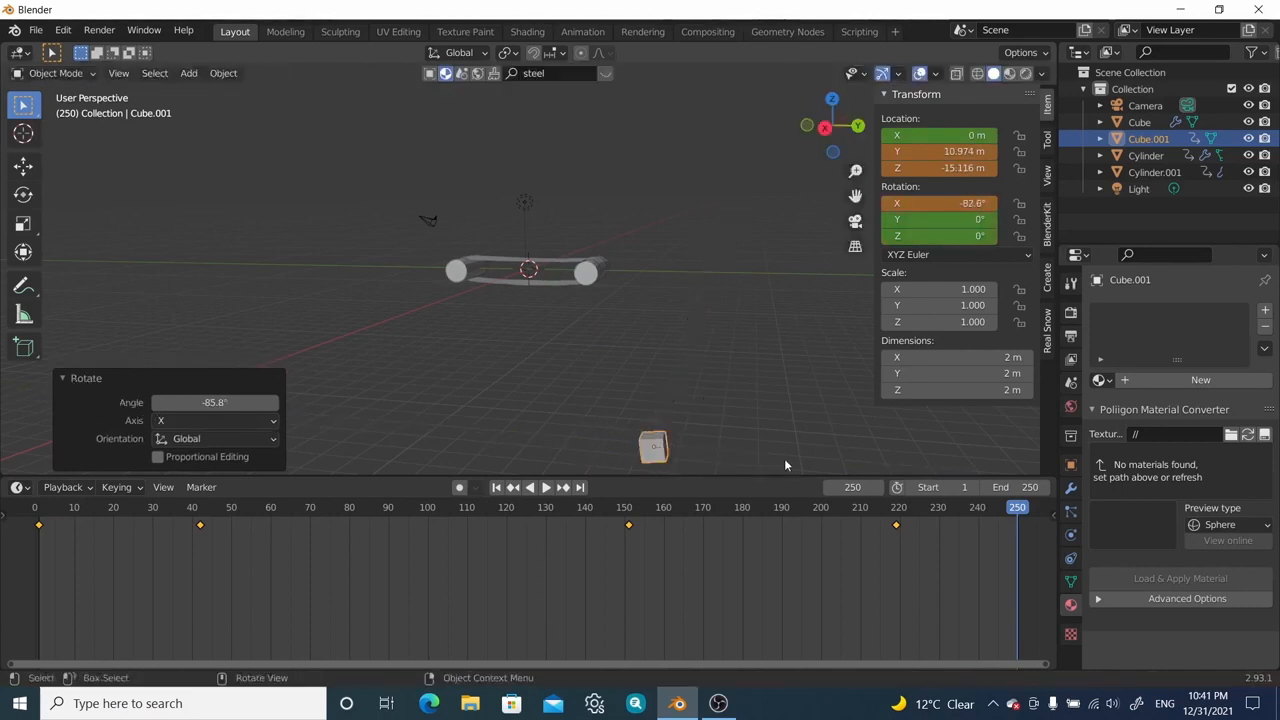
type("ry60")
left_click(728, 345)
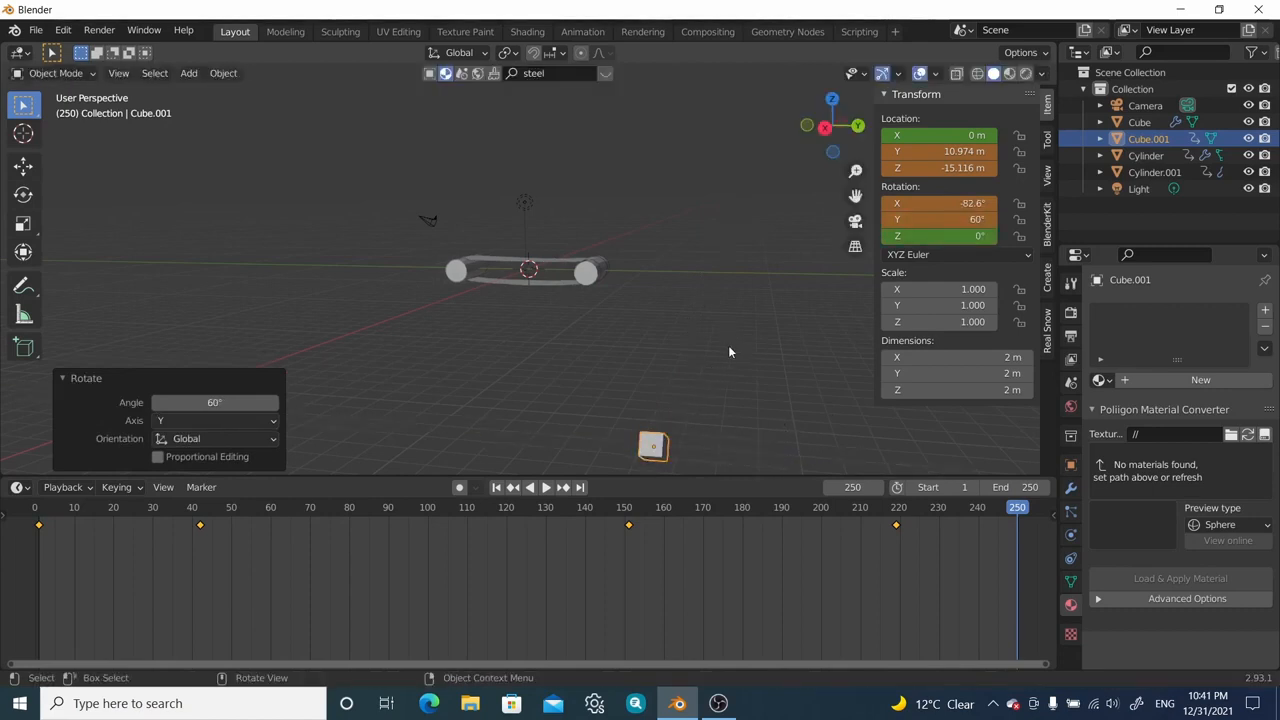
key("r")
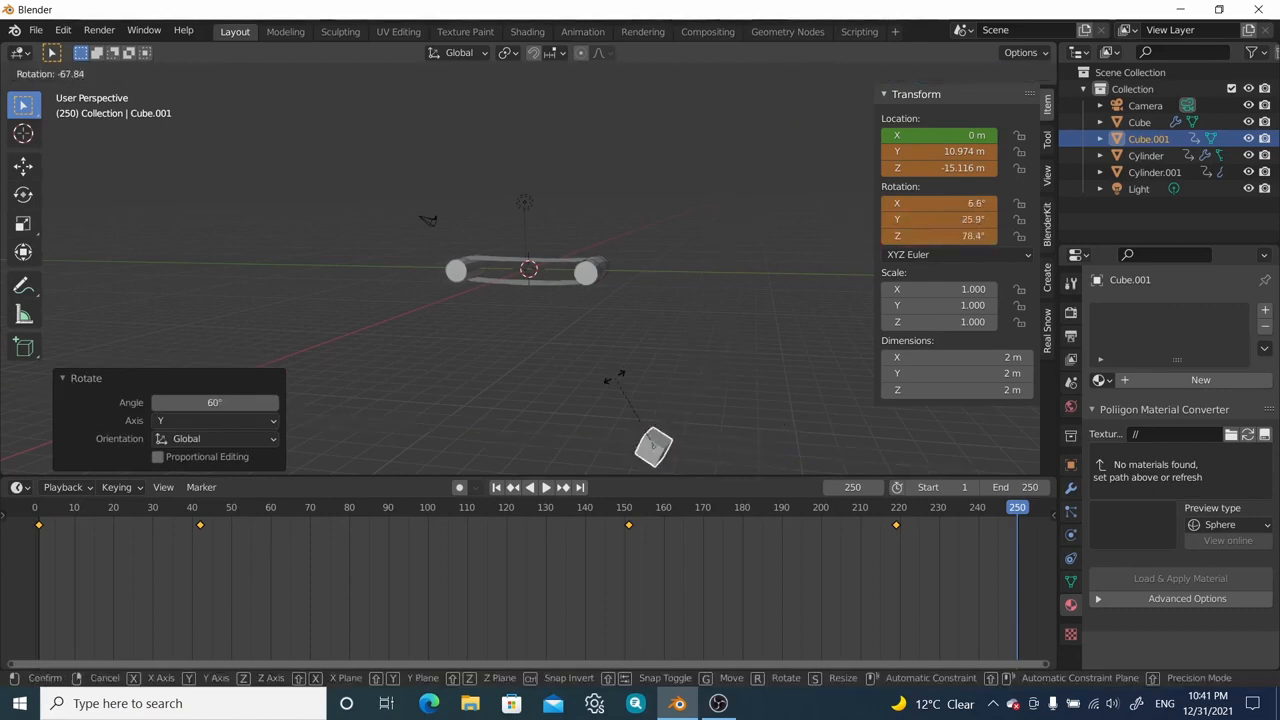
type("z100")
left_click(618, 433)
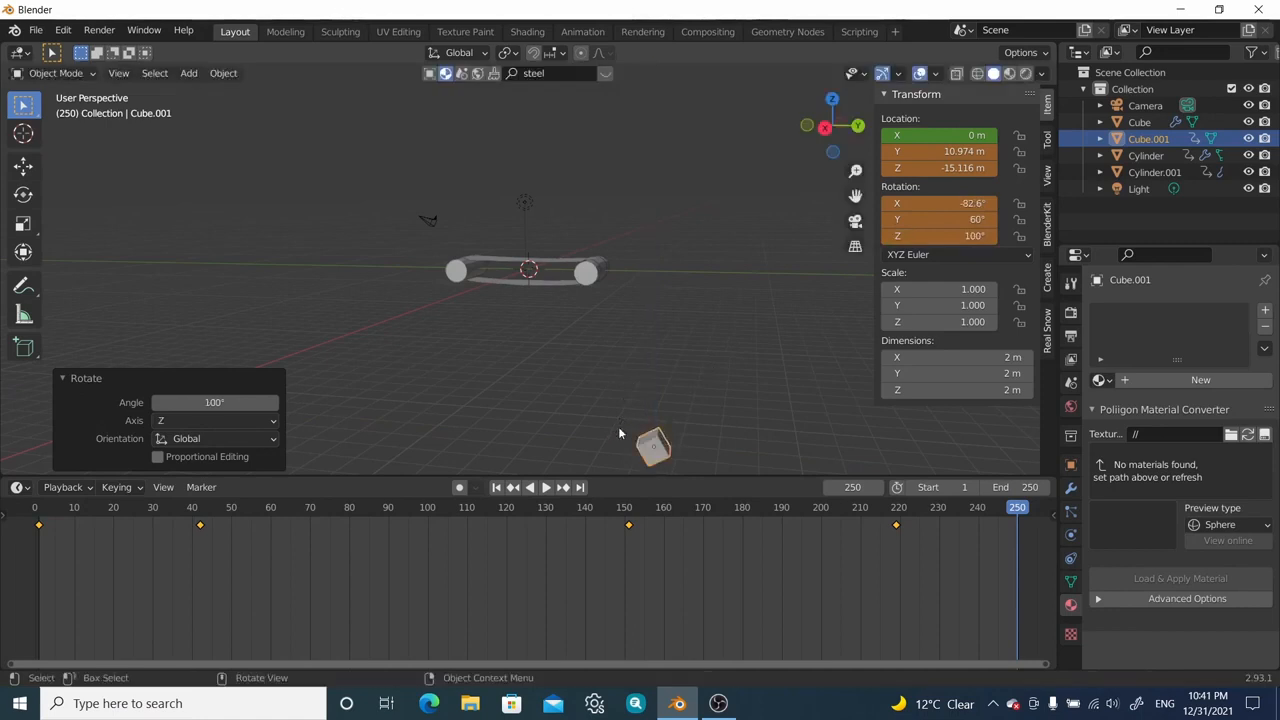
key("i")
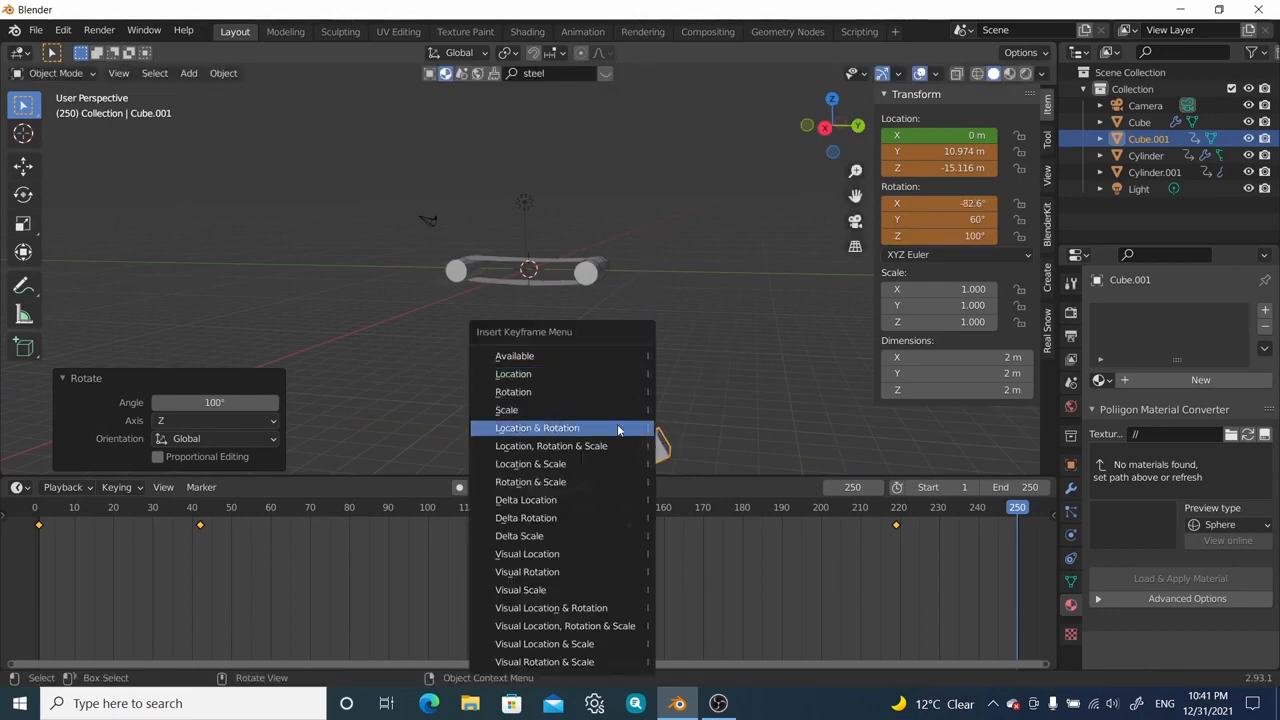
left_click(596, 430)
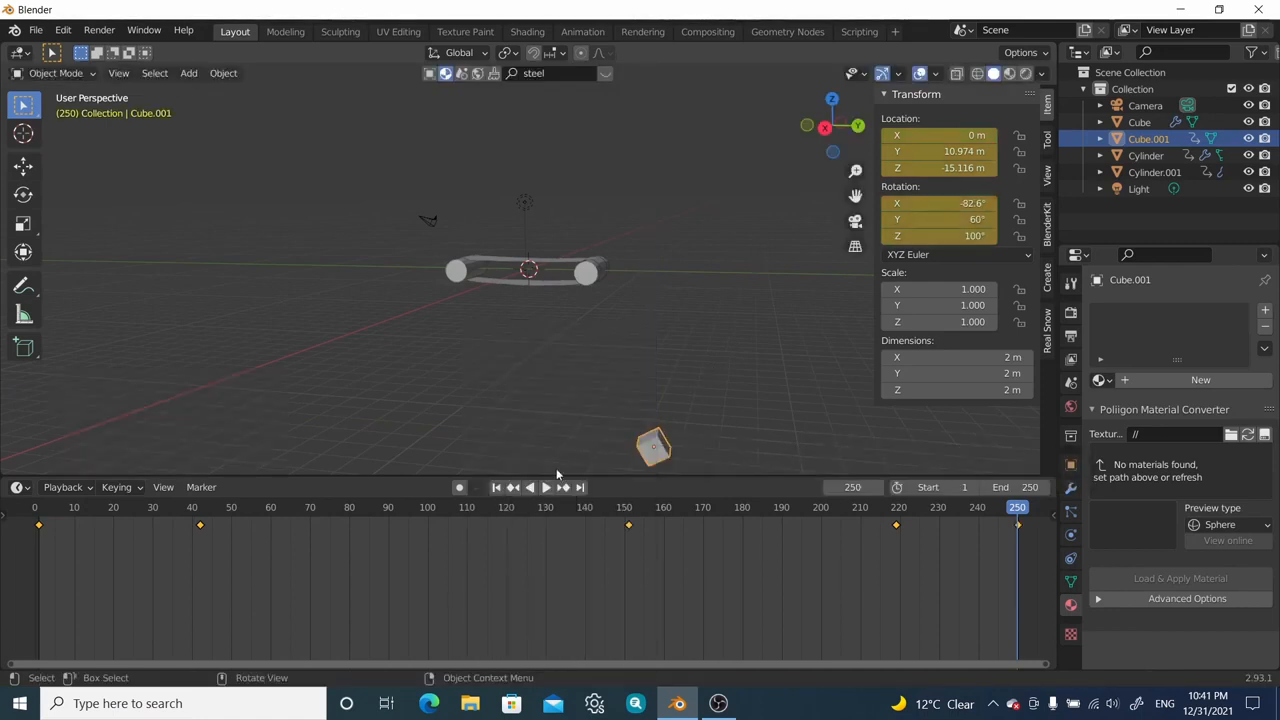
Step: Play the animation from frame 1 and check the cube's drop, belt ride and fall
left_click(503, 490)
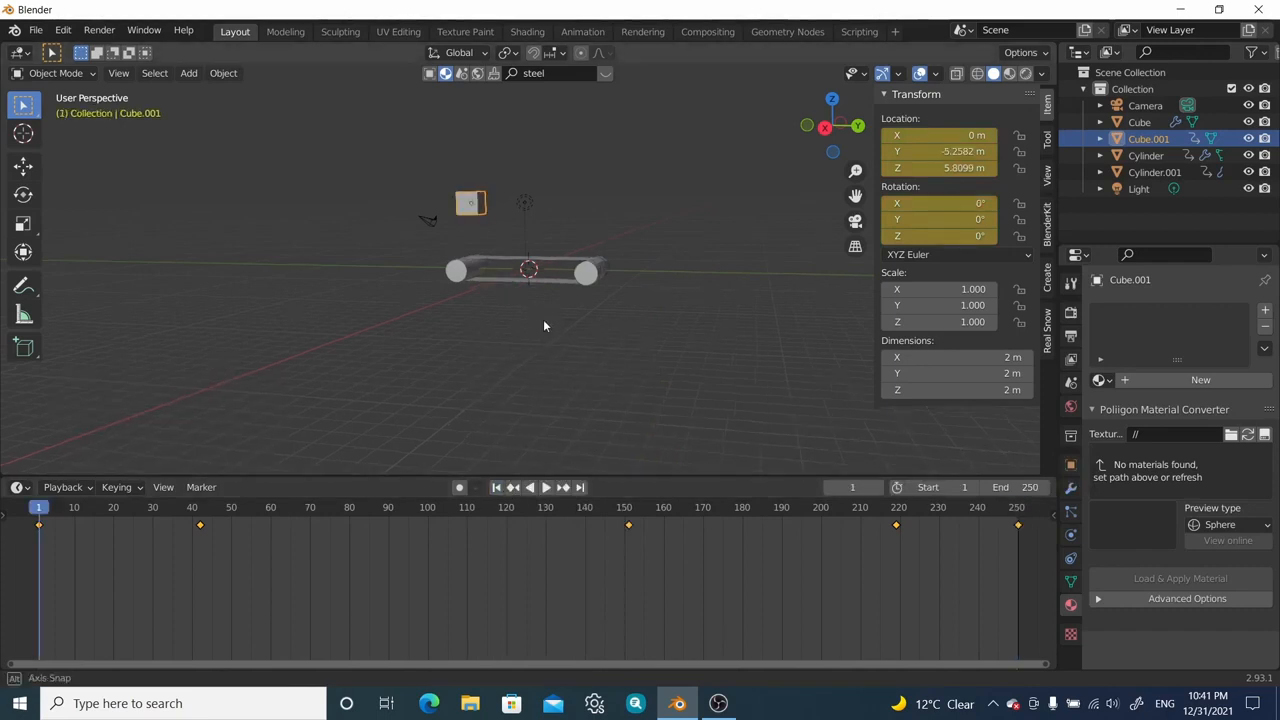
middle_click_drag(543, 319, 559, 83)
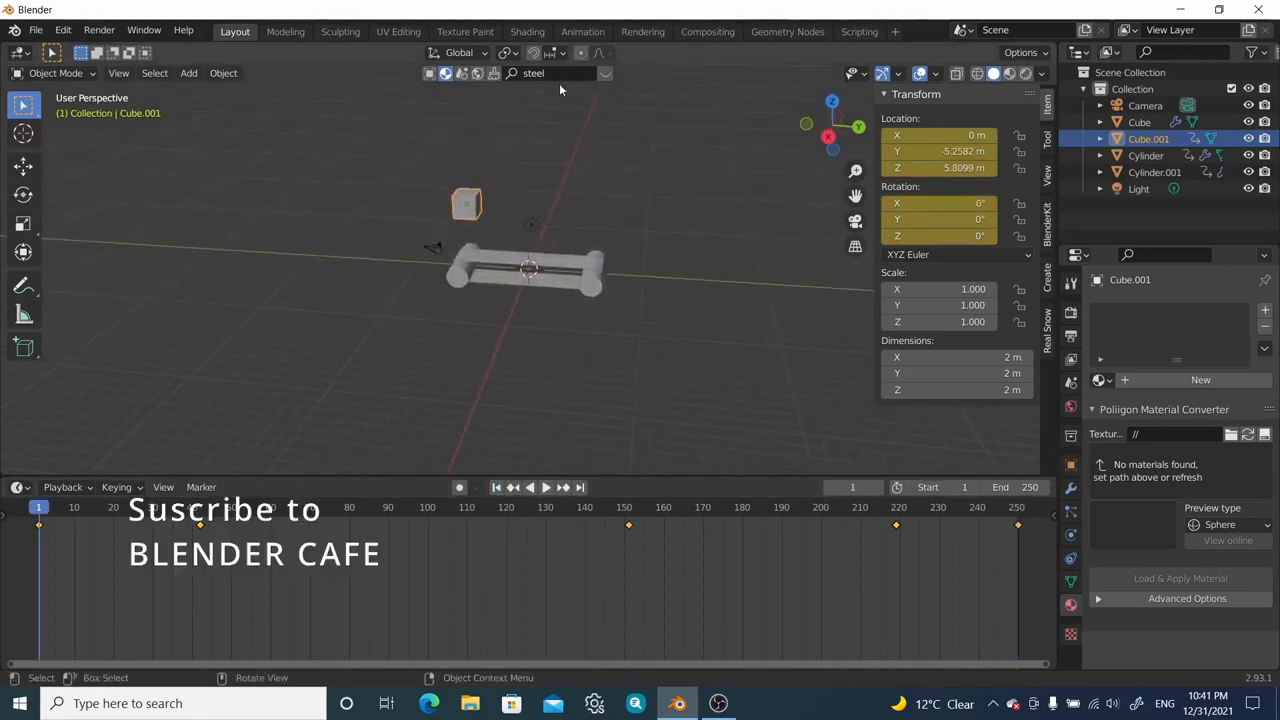
left_click(545, 487)
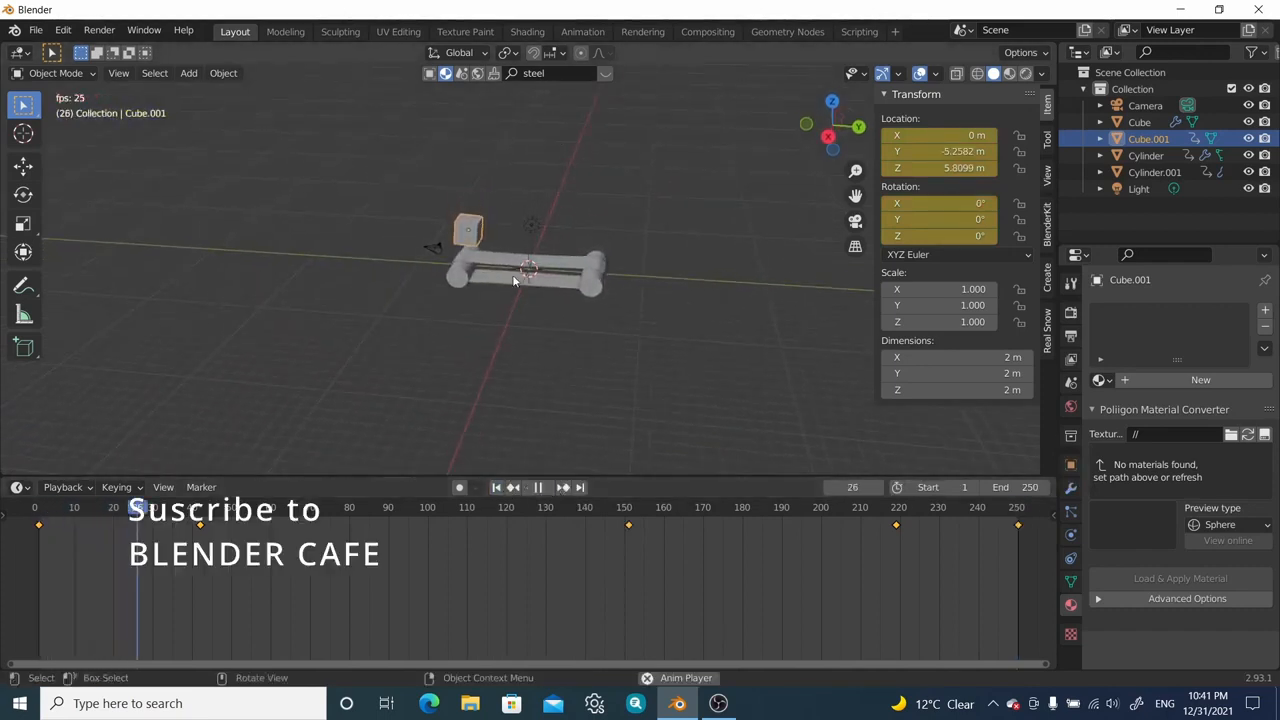
scroll(495, 265, "up", 4)
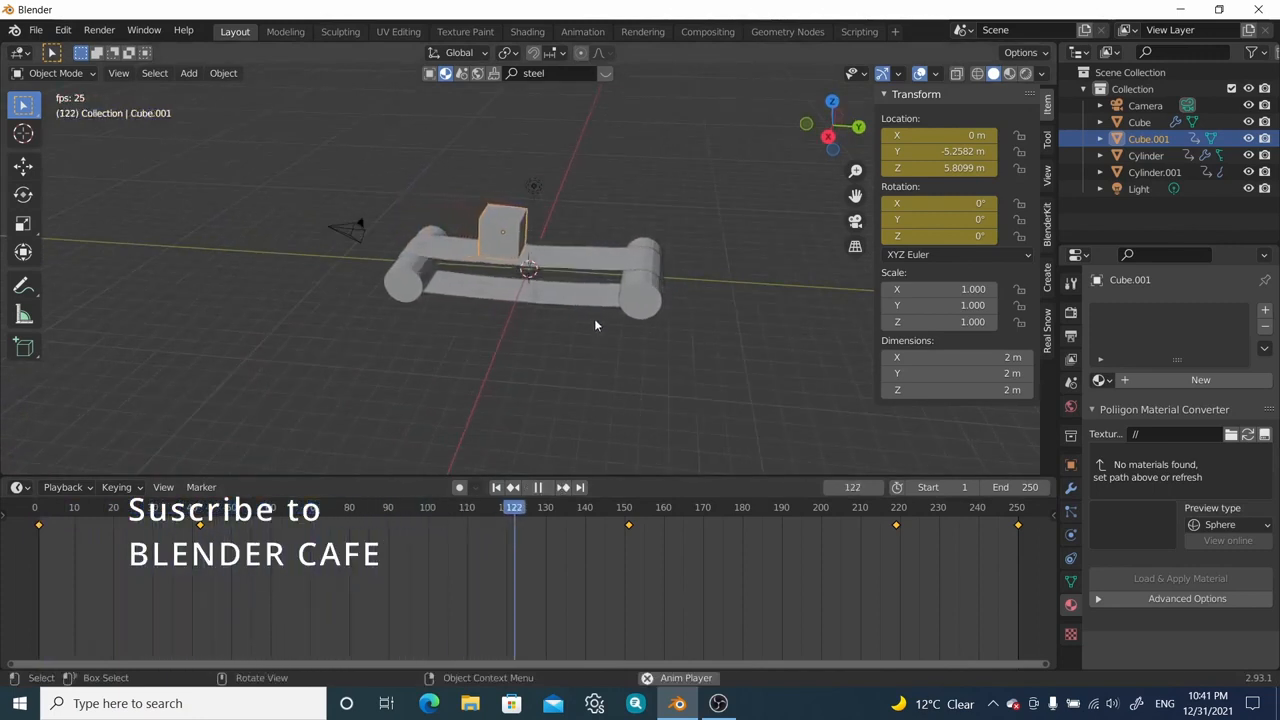
scroll(686, 354, "down", 3)
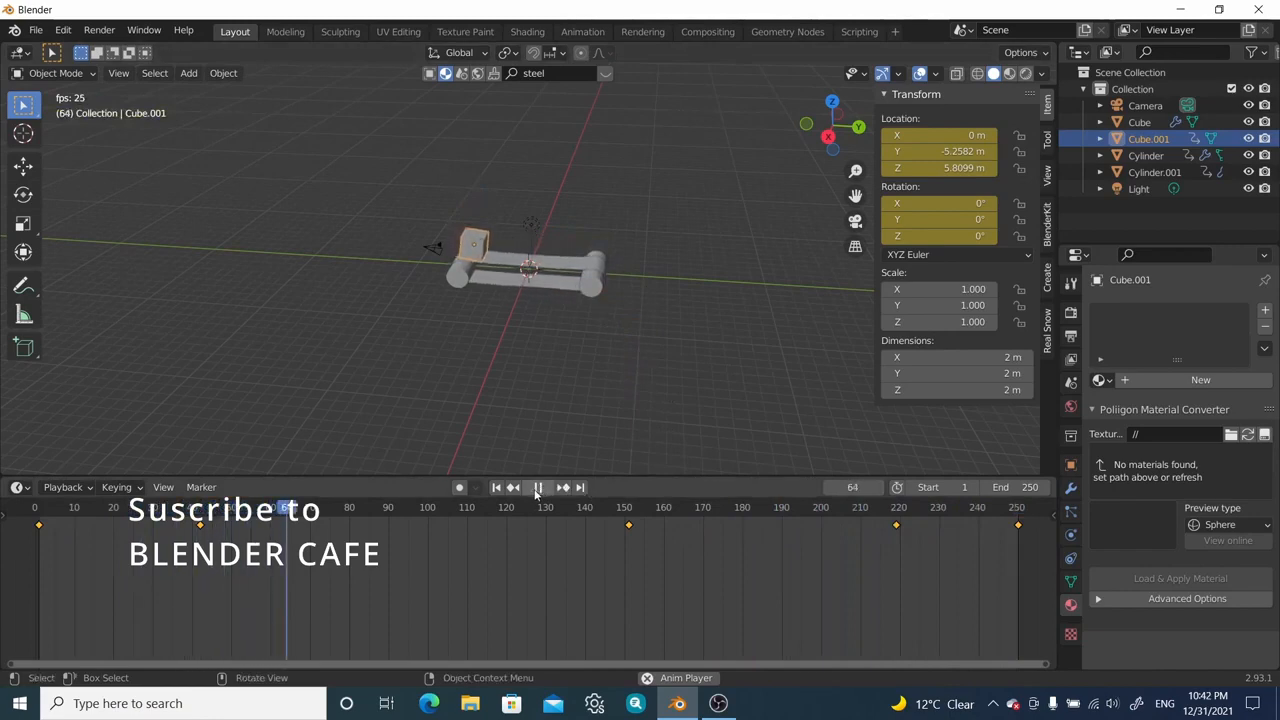
Step: Switch the viewport to Material Preview shading and inspect the belt, rollers and cube during playback
left_click(1008, 75)
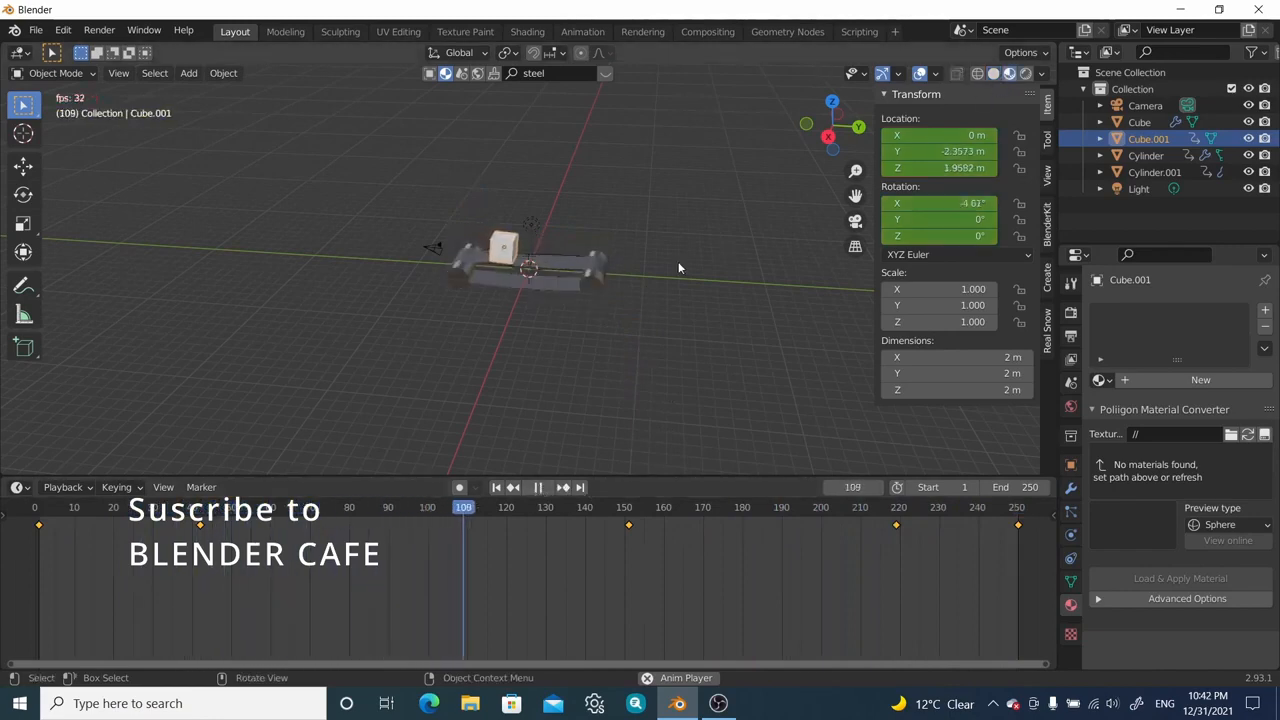
mouse_move(552, 275)
middle_mouse_down()
mouse_move(600, 257)
mouse_move(585, 252)
middle_mouse_up()
scroll(583, 251, "up", 2)
scroll(583, 250, "up", 2)
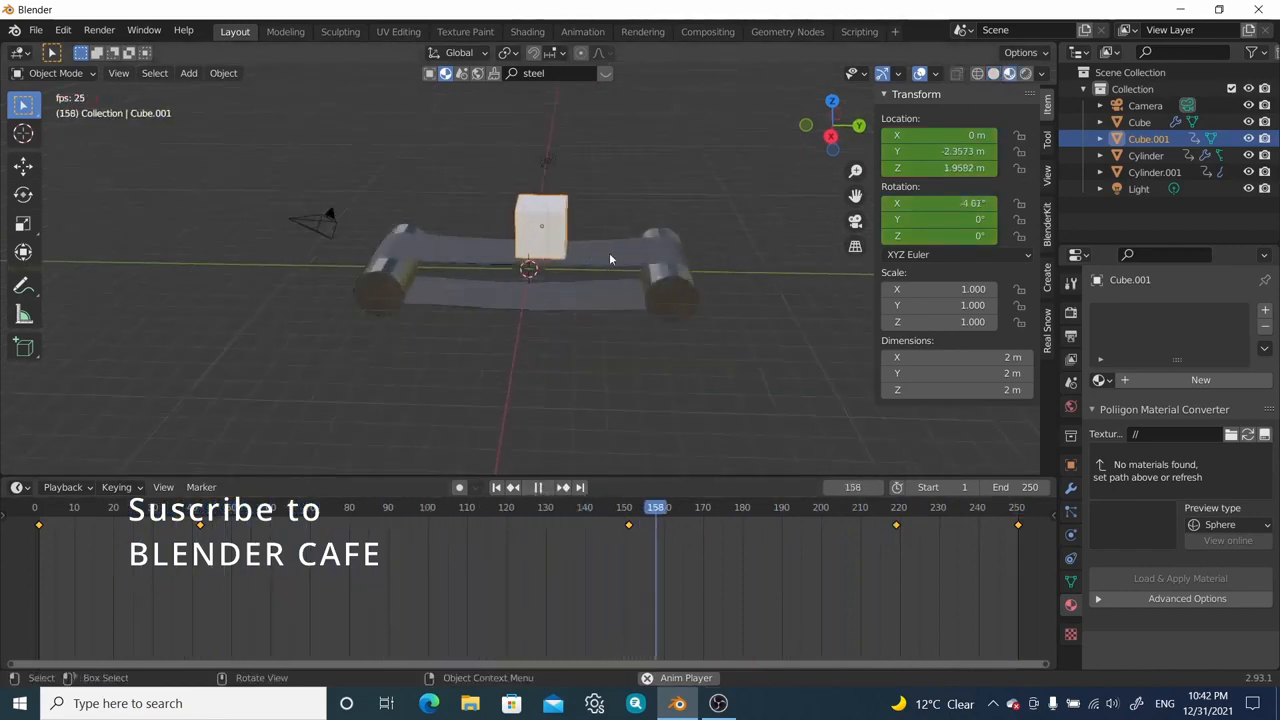
middle_click_drag(462, 260, 426, 268)
scroll(516, 306, "down", 2)
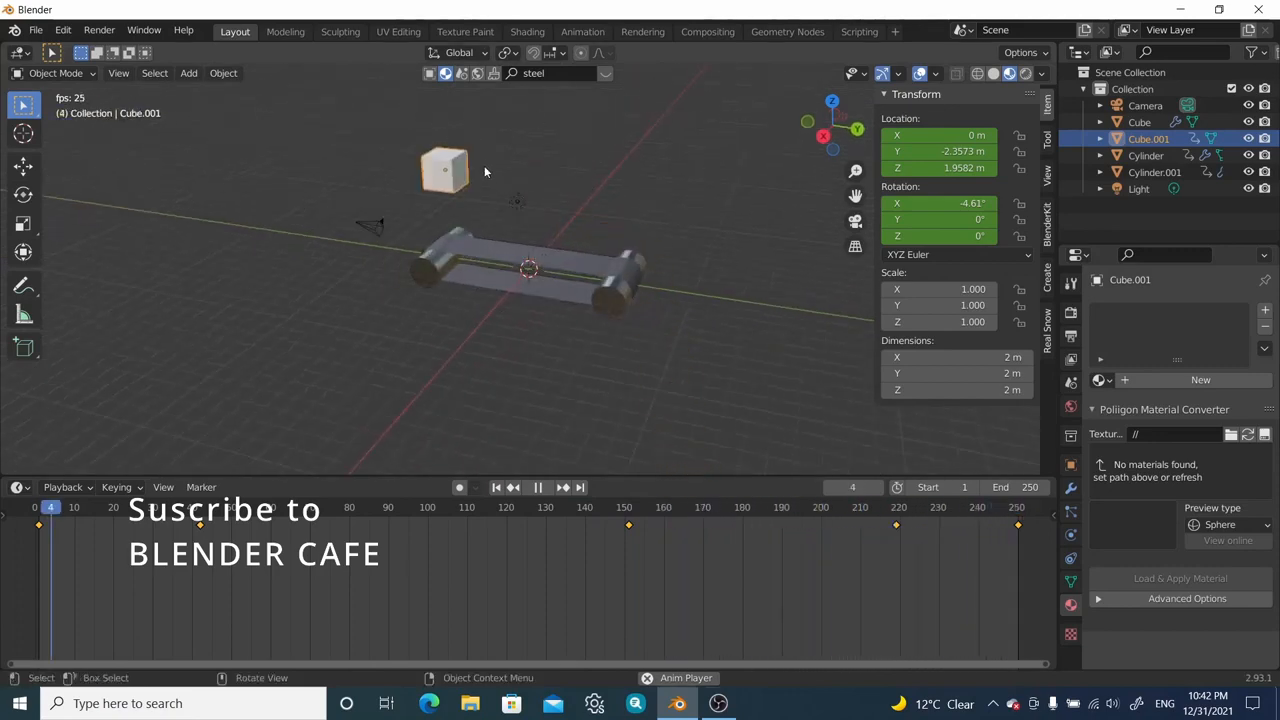
Step: Enter the camera view, enable the To 3D Cursor and Camera to View locks, and orbit the camera to an angled view of the belt
key("KP_3")
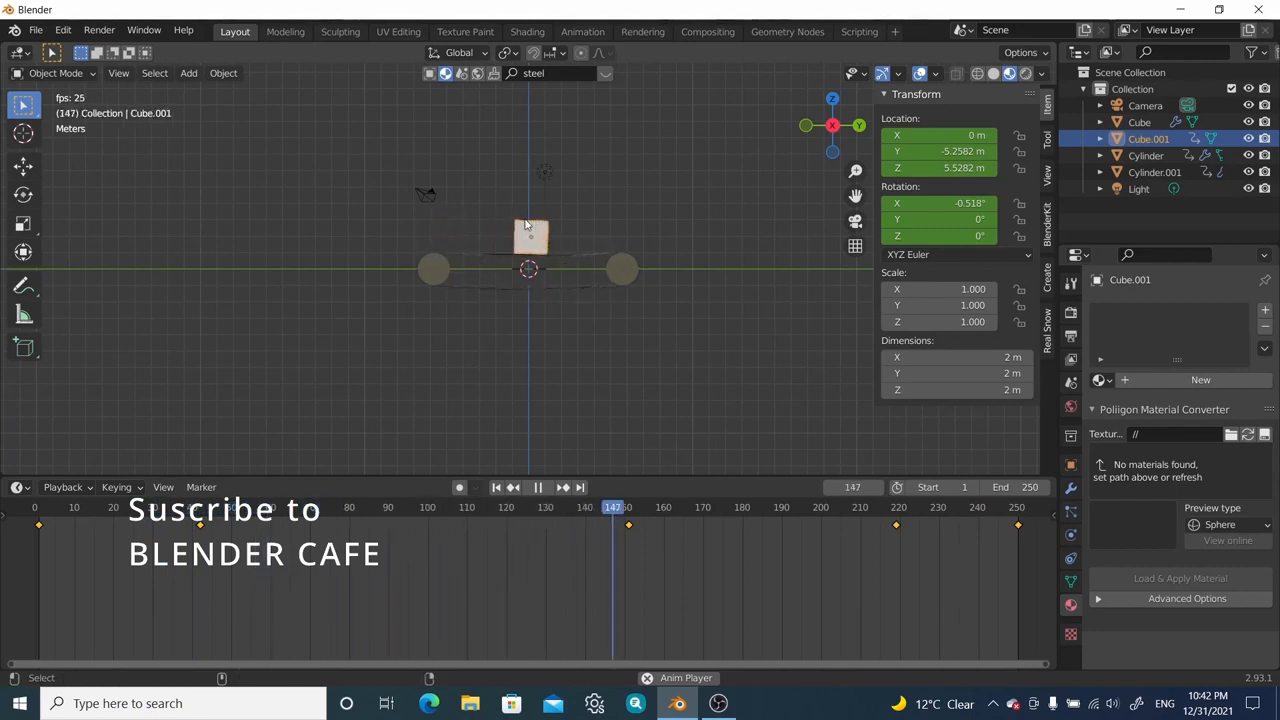
key("KP_0")
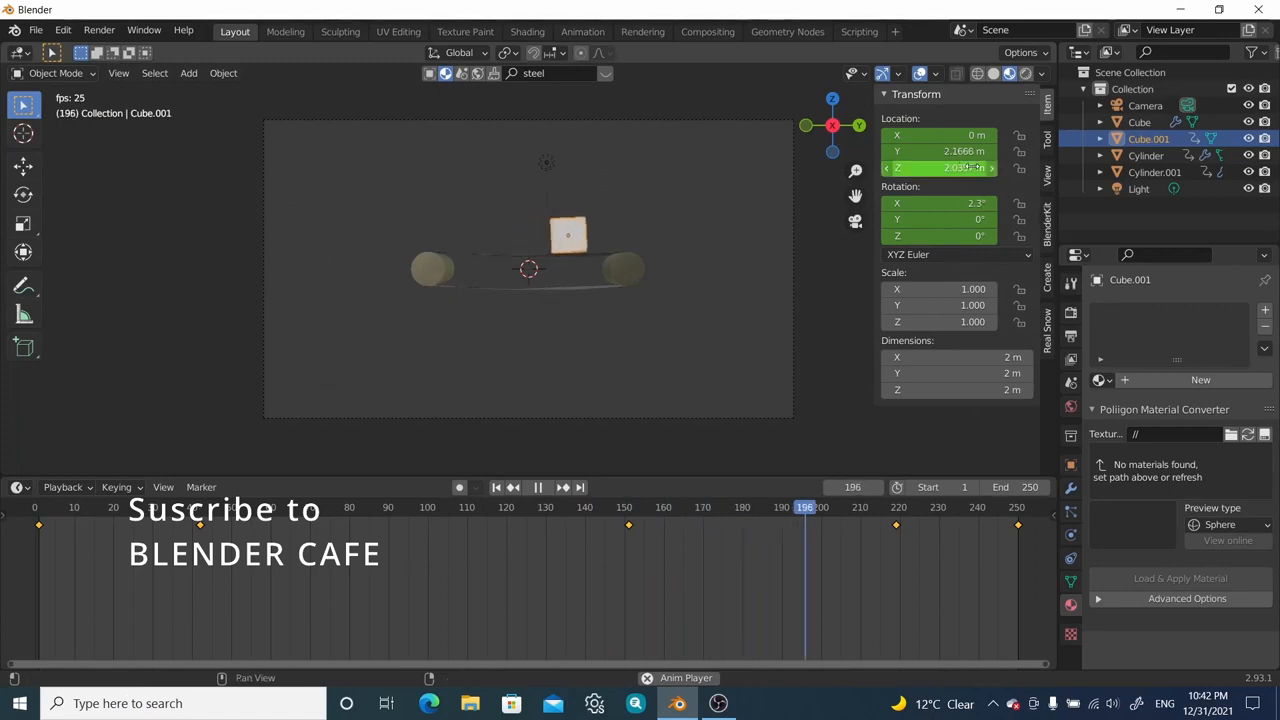
left_click(1046, 182)
left_click(971, 282)
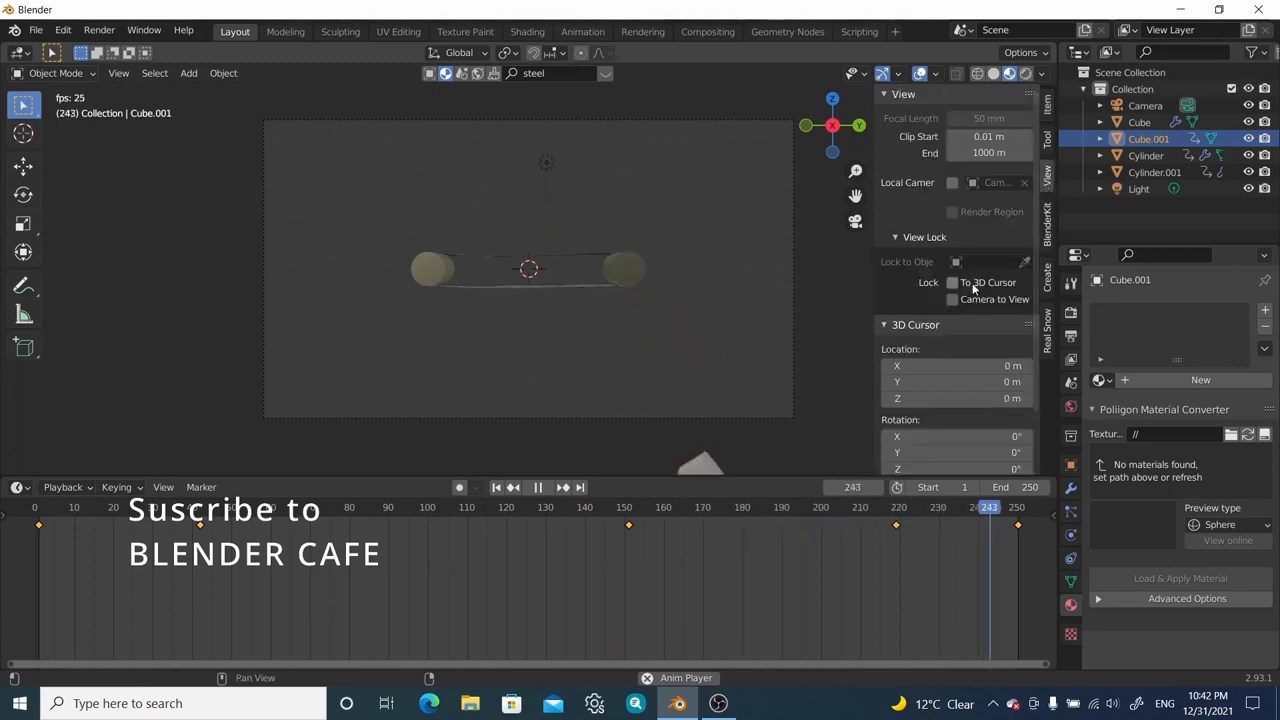
left_click(972, 299)
middle_click_drag(591, 248, 560, 231)
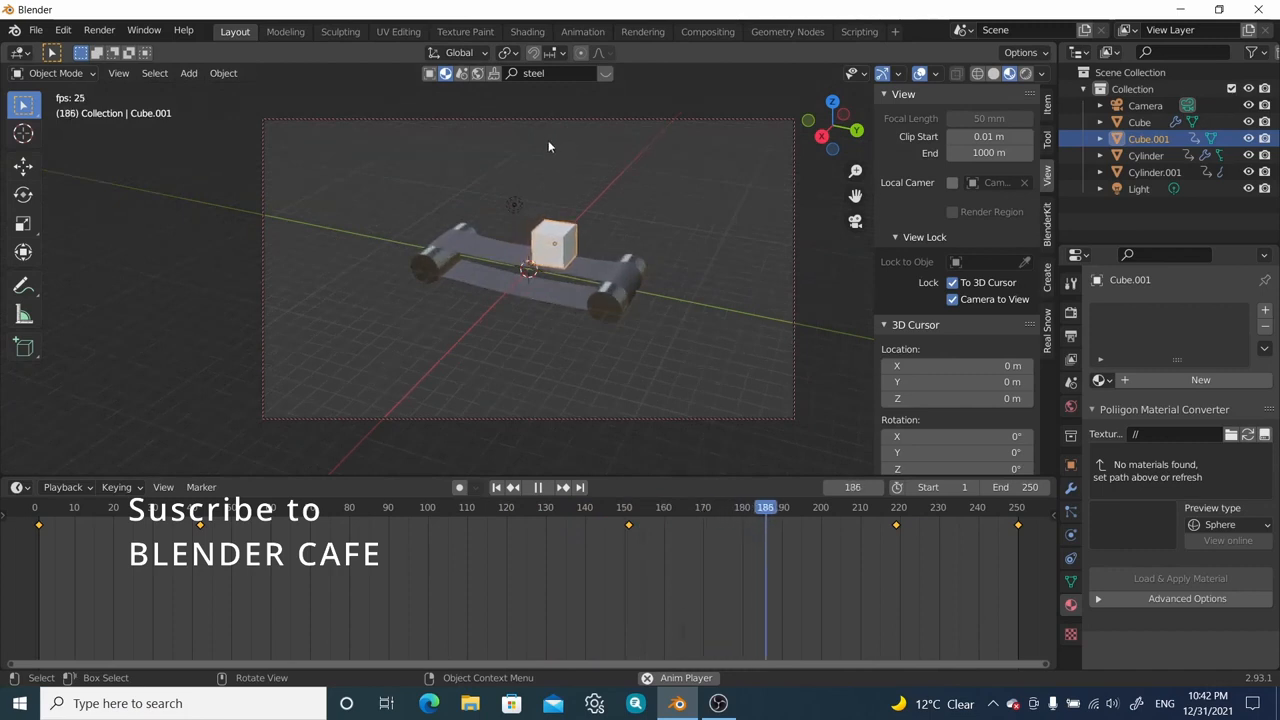
Step: Stop playback at frame 113, render a still image from the camera, and close the render window
left_click(104, 35)
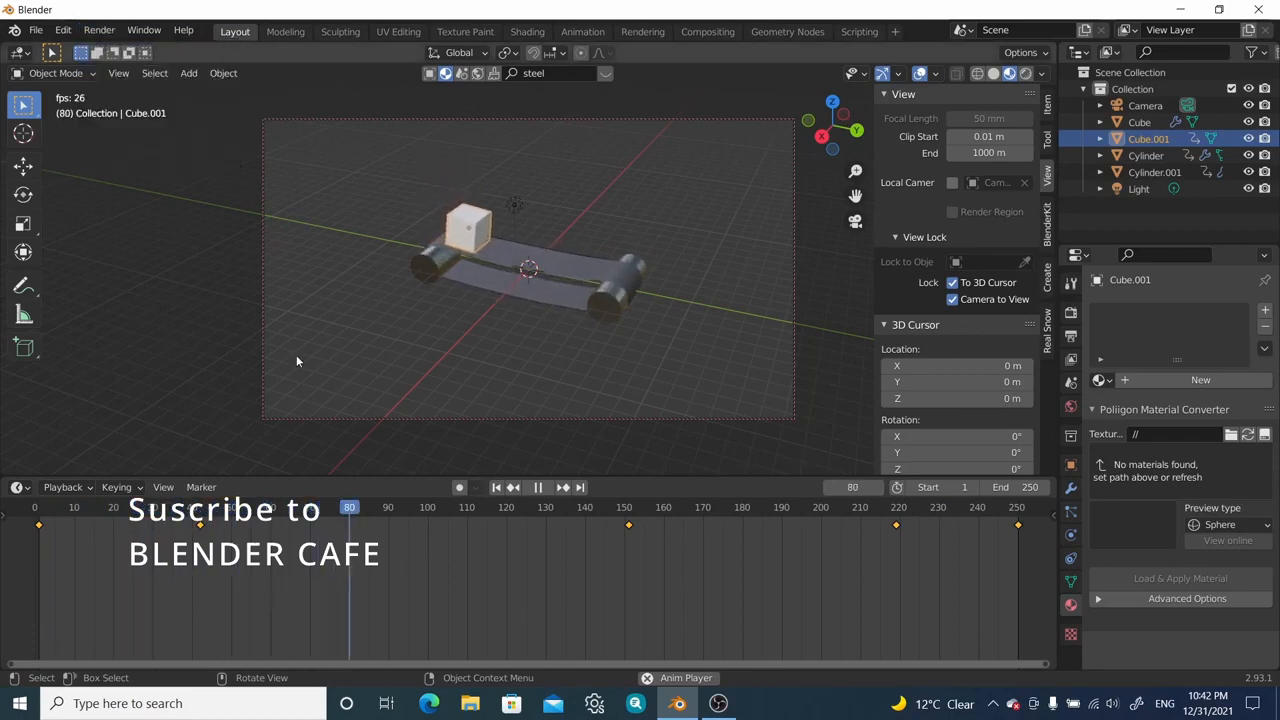
left_click(534, 488)
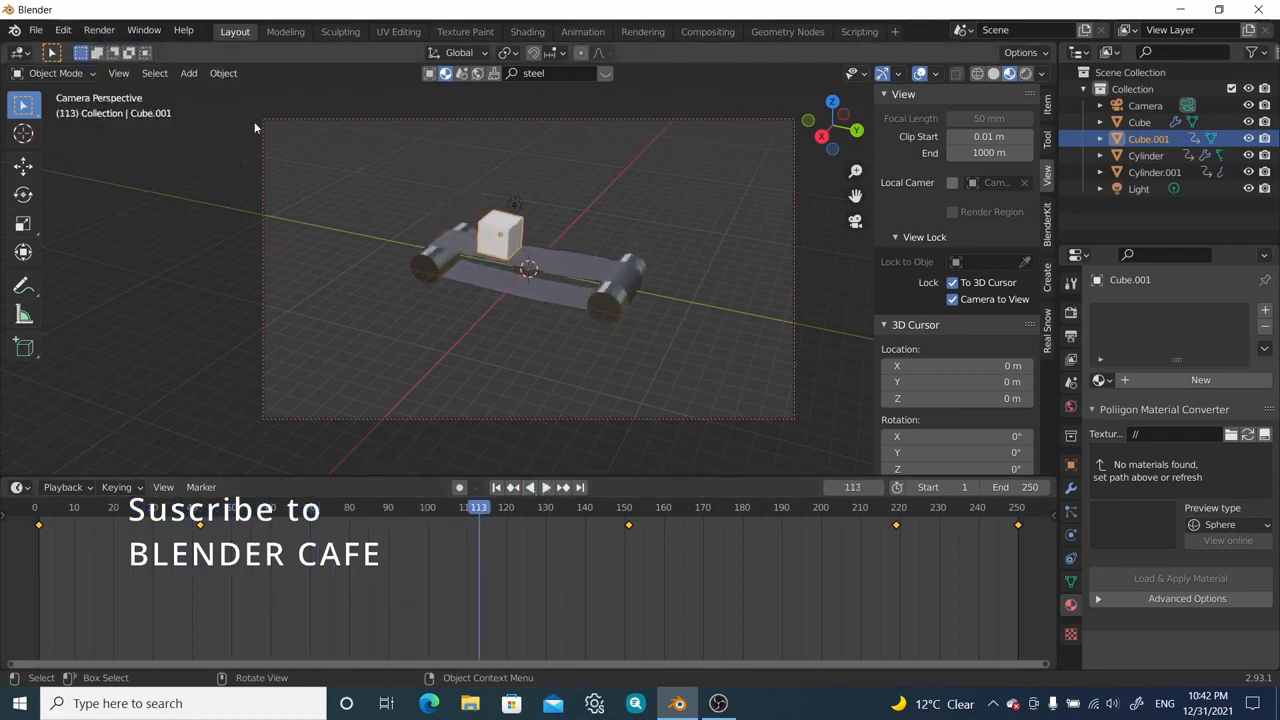
left_click(104, 32)
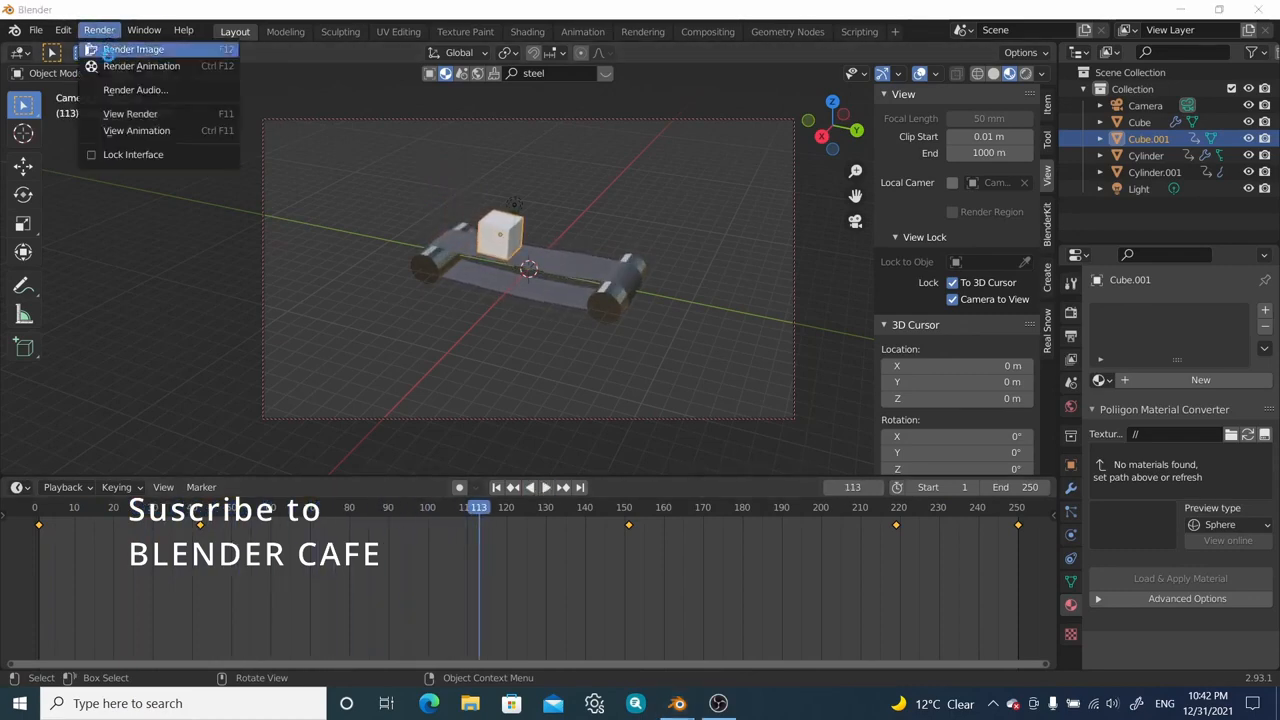
left_click(110, 50)
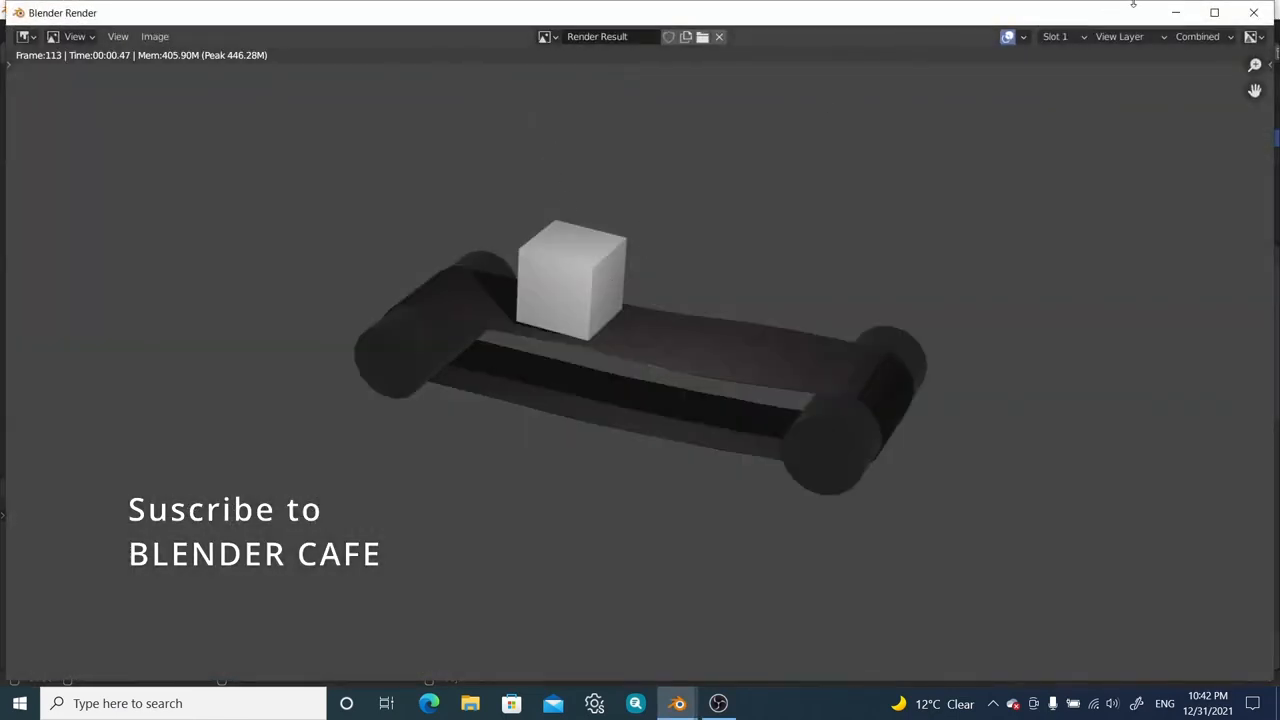
left_click(1245, 12)
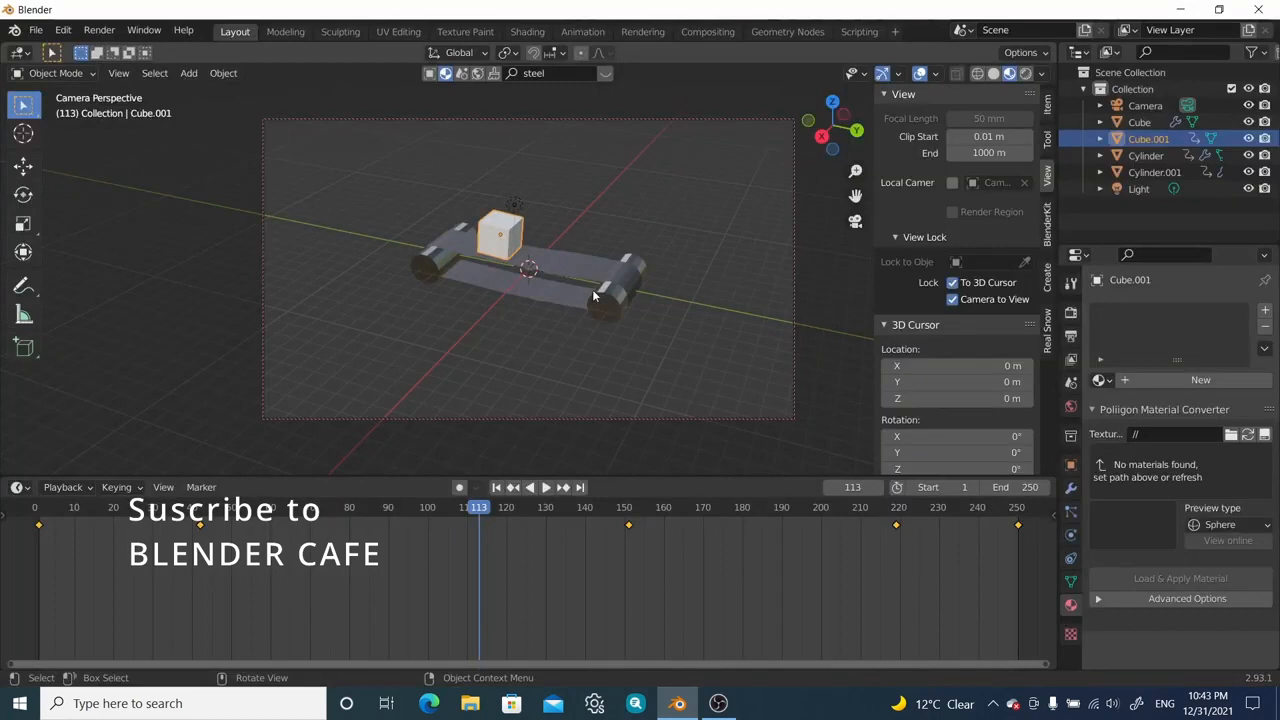